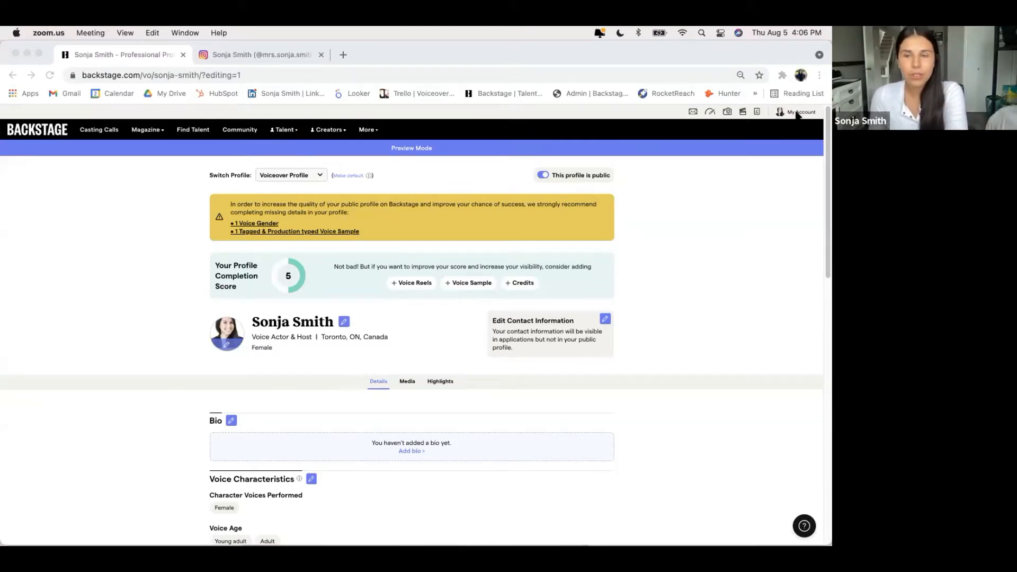
Keep the Voiceover Profile selected in the account's profile switcher
click(797, 115)
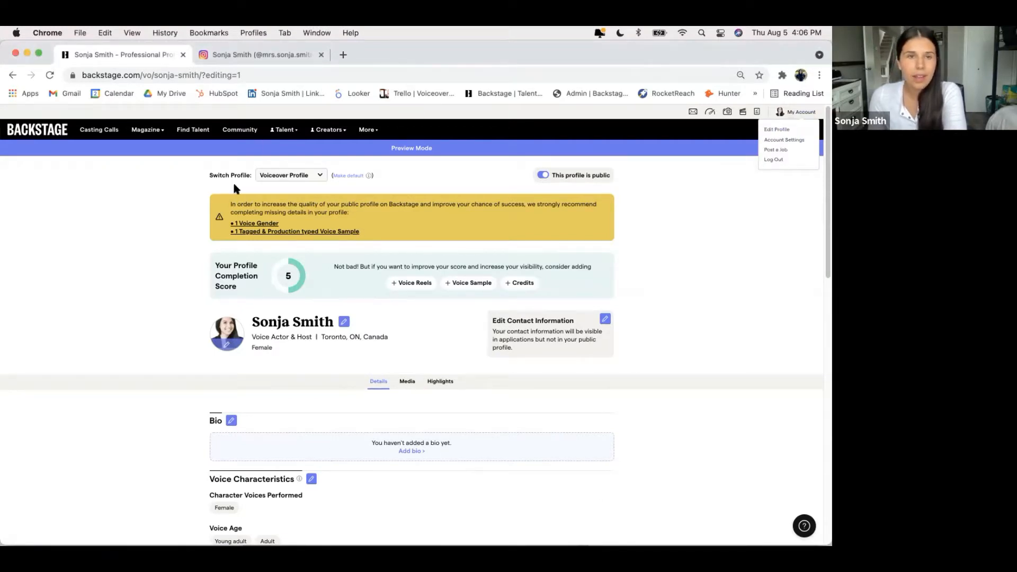
scroll(199, 179, down, 1)
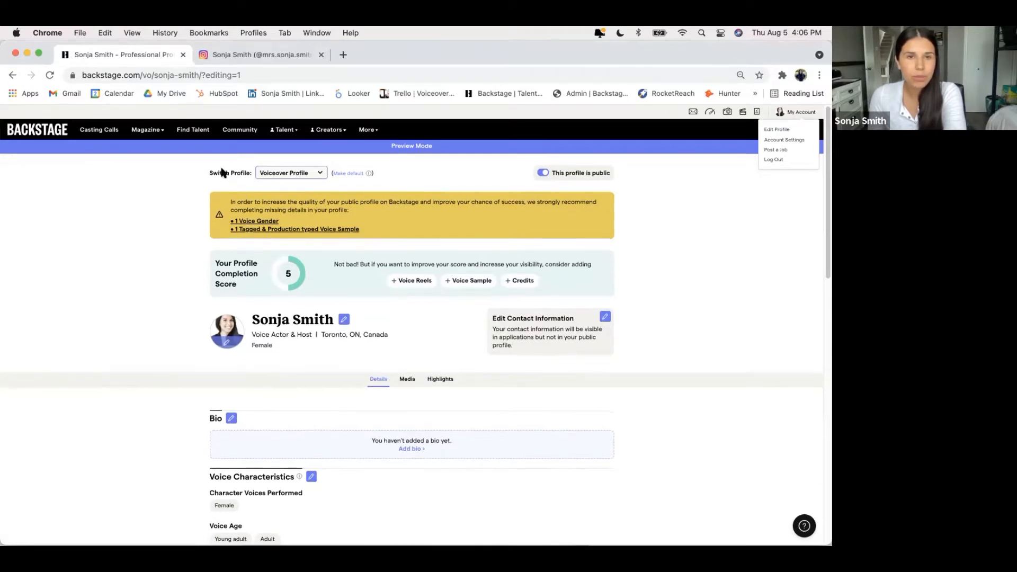
scroll(252, 181, up, 1)
click(290, 175)
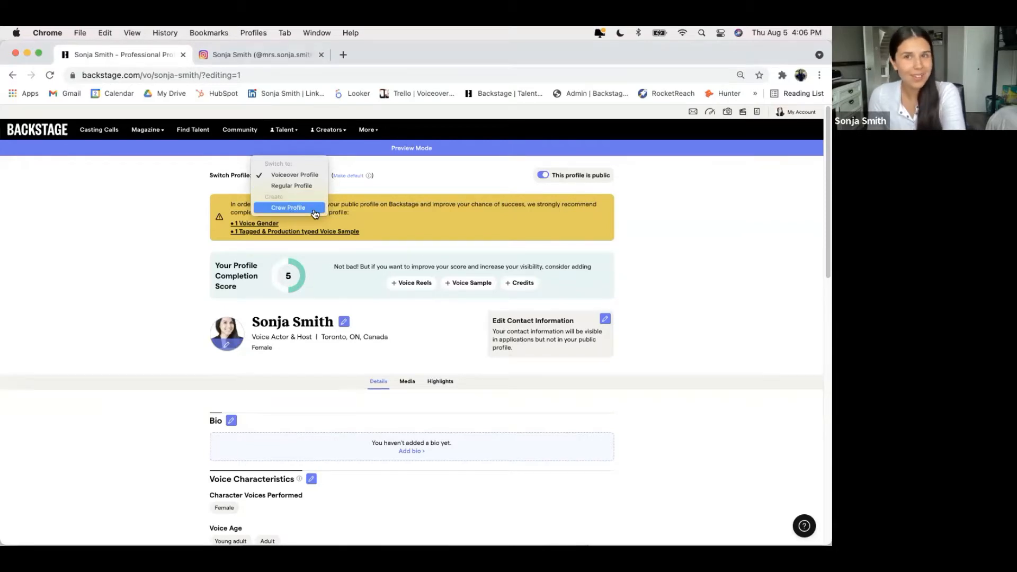
click(314, 177)
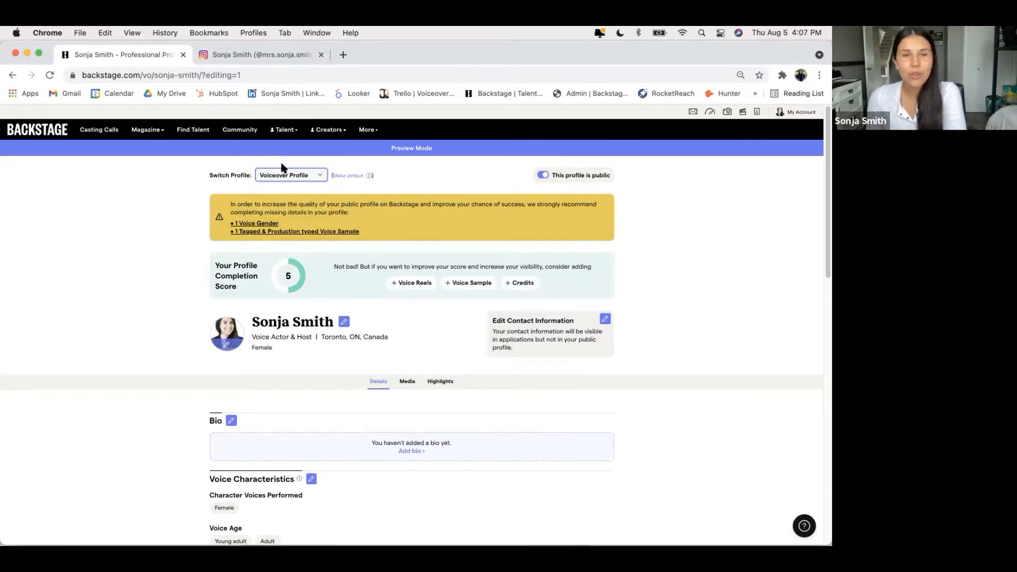
Make the Voiceover Profile the default and highlight its new profile web address
click(348, 178)
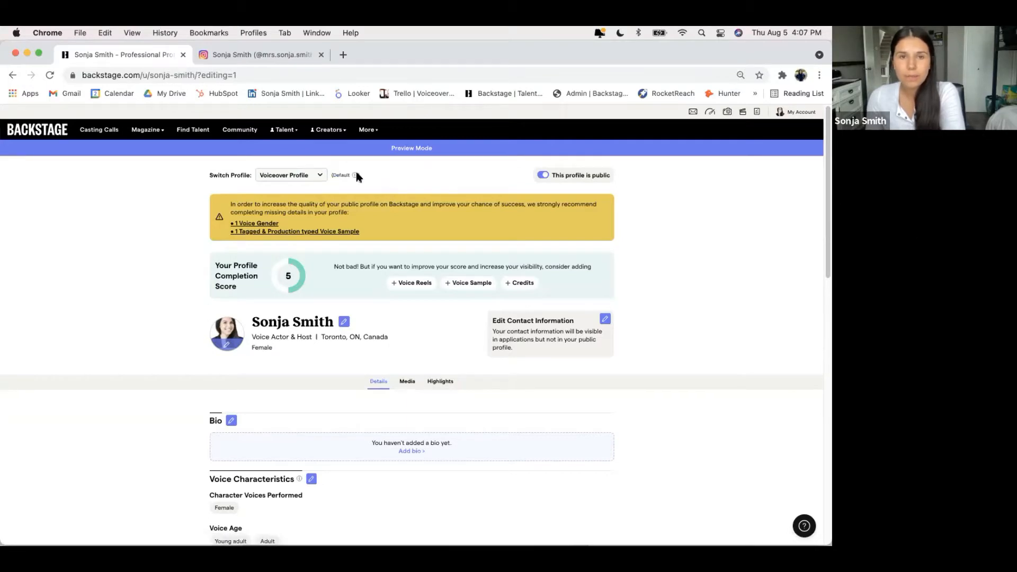
mouse_move(355, 176)
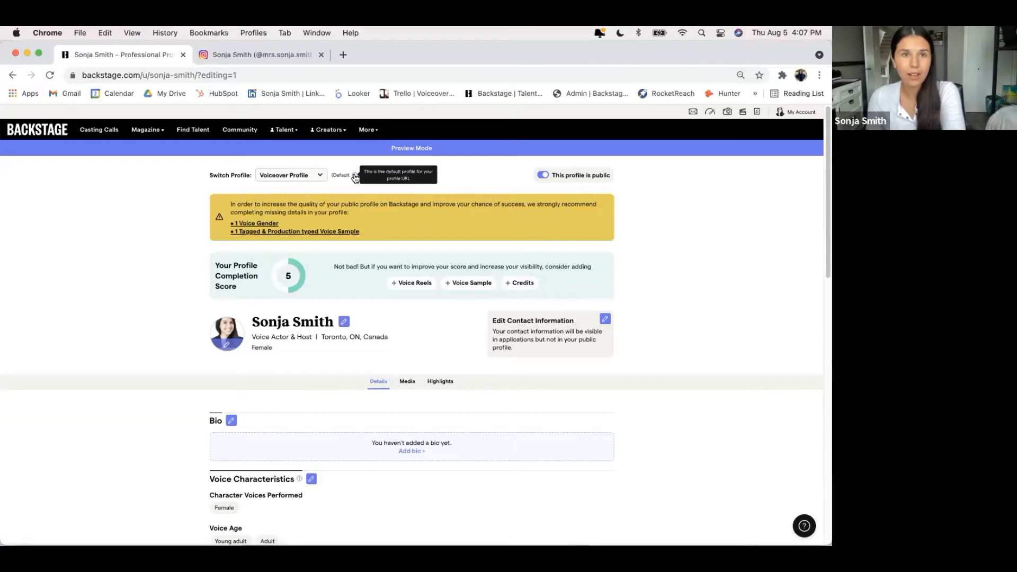
drag(195, 75, 67, 71)
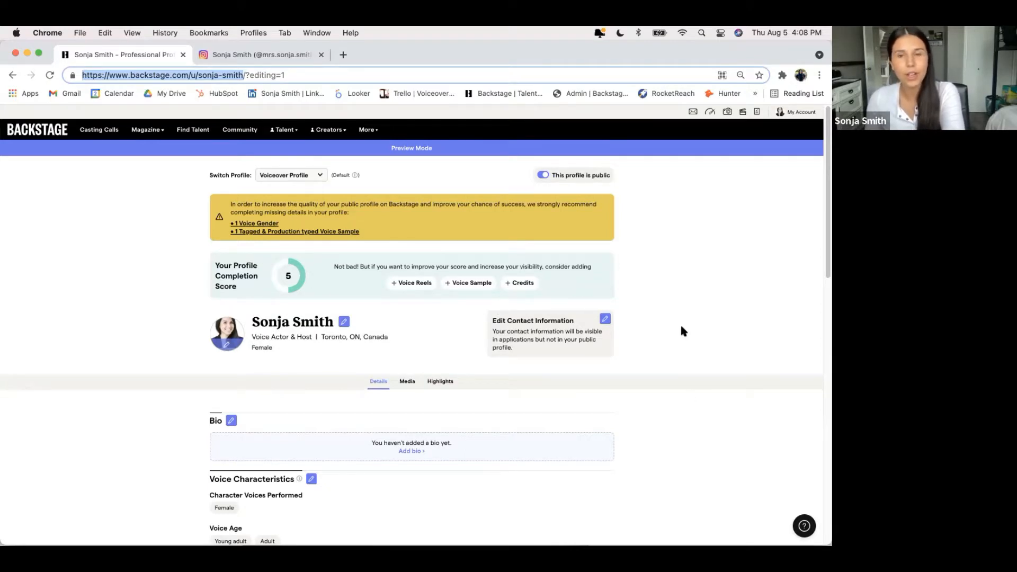
scroll(680, 327, down, 1)
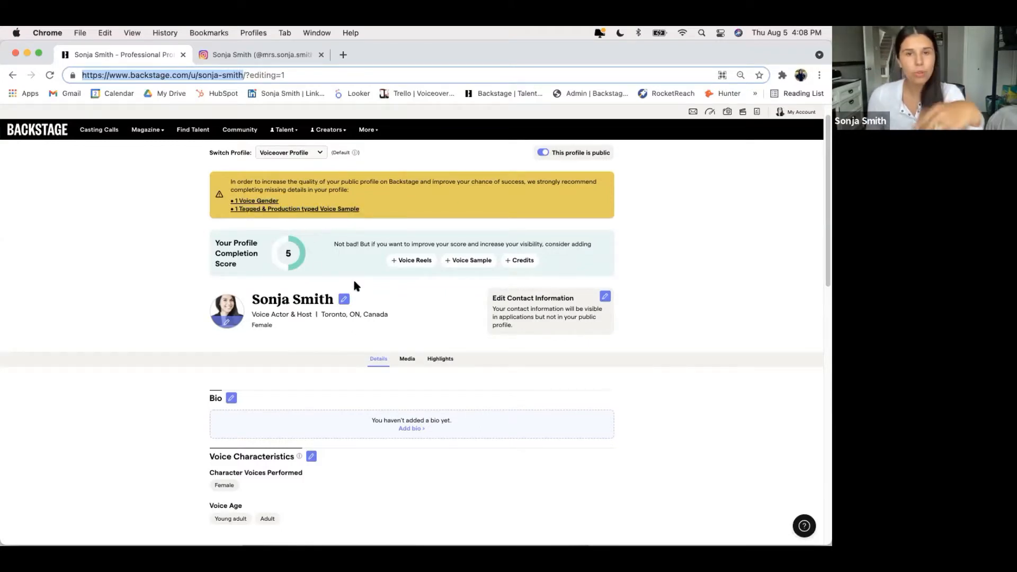
scroll(318, 307, down, 1)
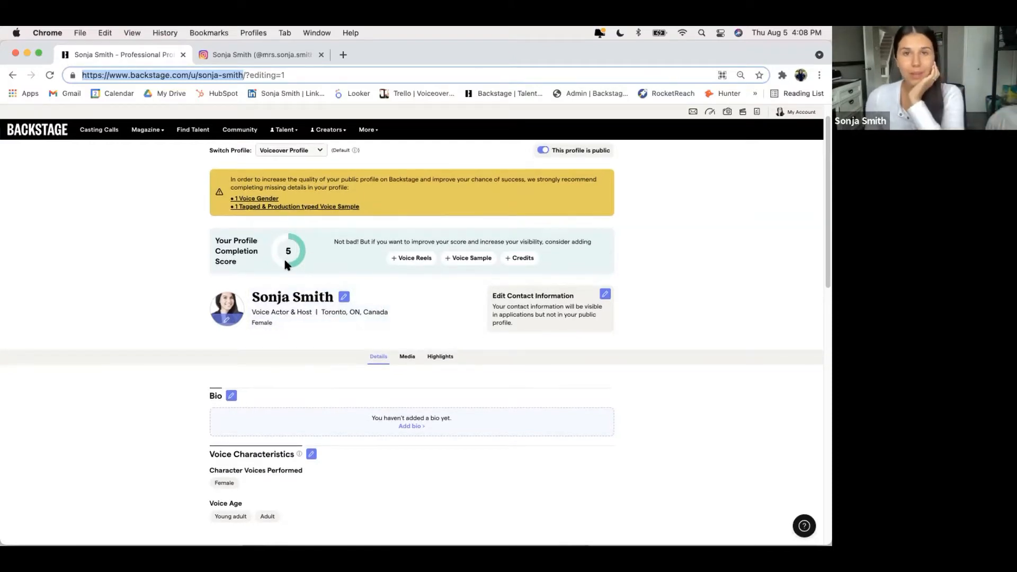
scroll(583, 313, down, 1)
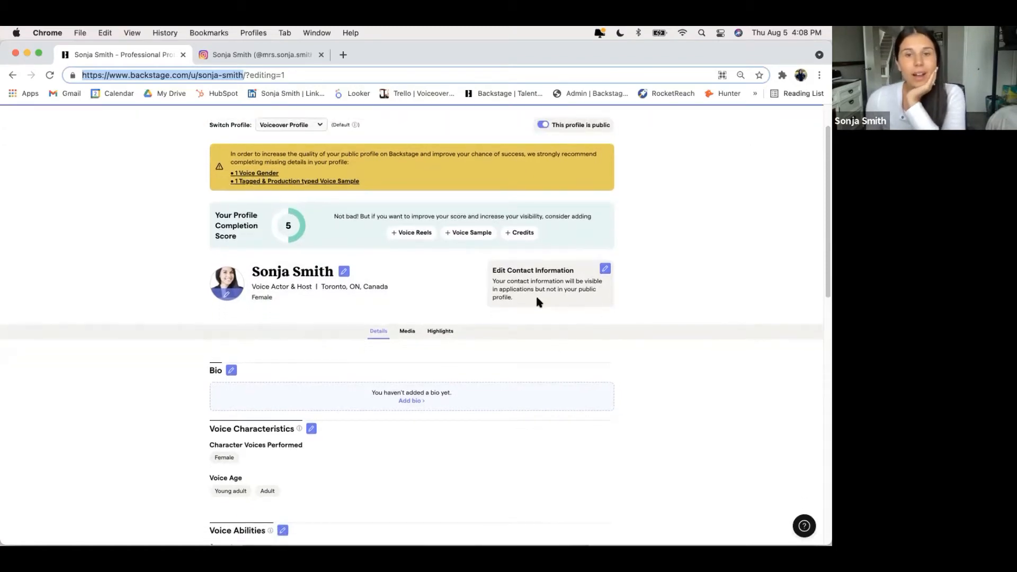
scroll(536, 296, down, 2)
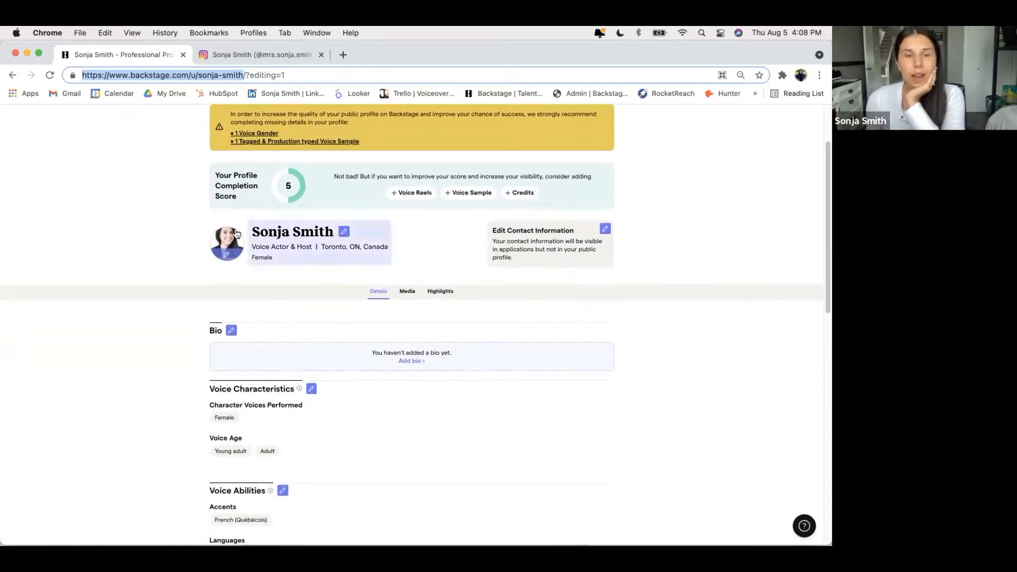
click(228, 244)
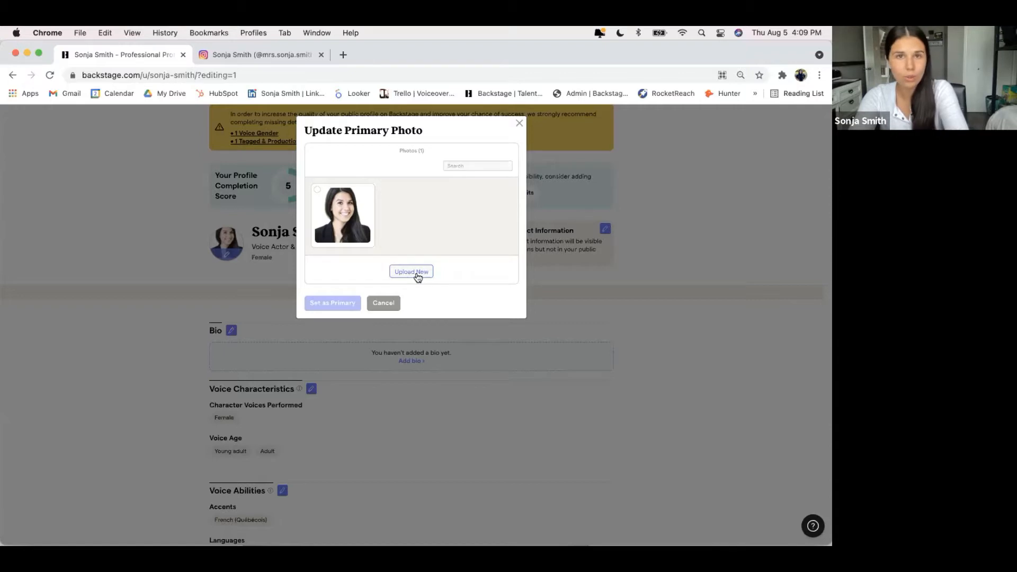
Choose Upload New to browse the computer for a new headshot
click(418, 277)
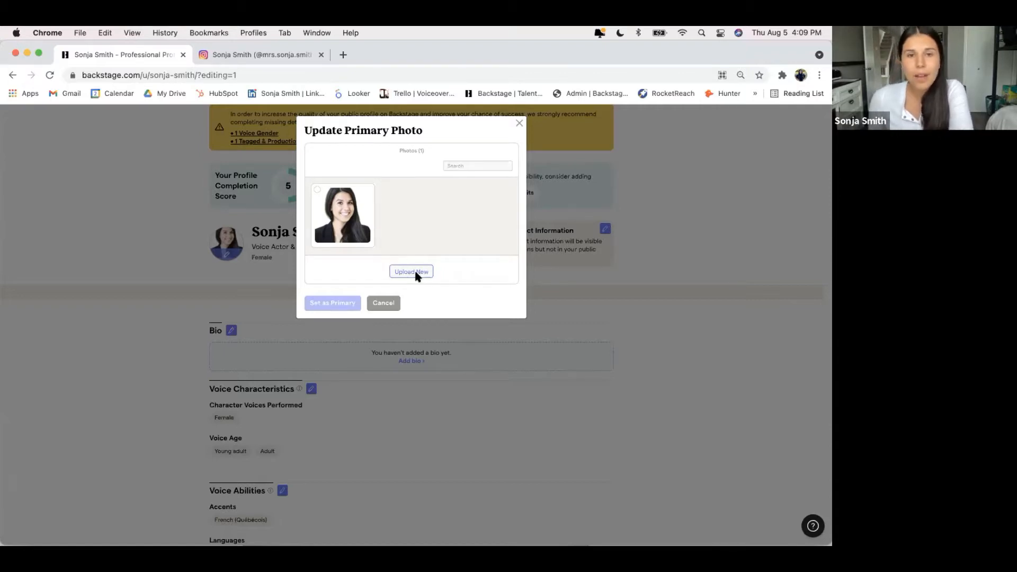
Upload the headshot .jpg from the Desktop and set it as the primary photo
click(159, 170)
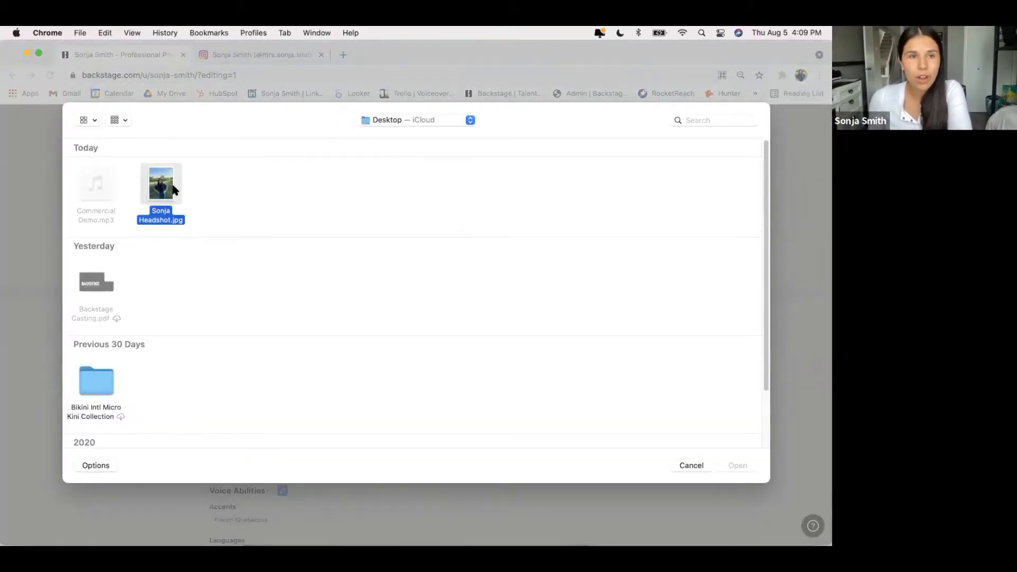
click(737, 466)
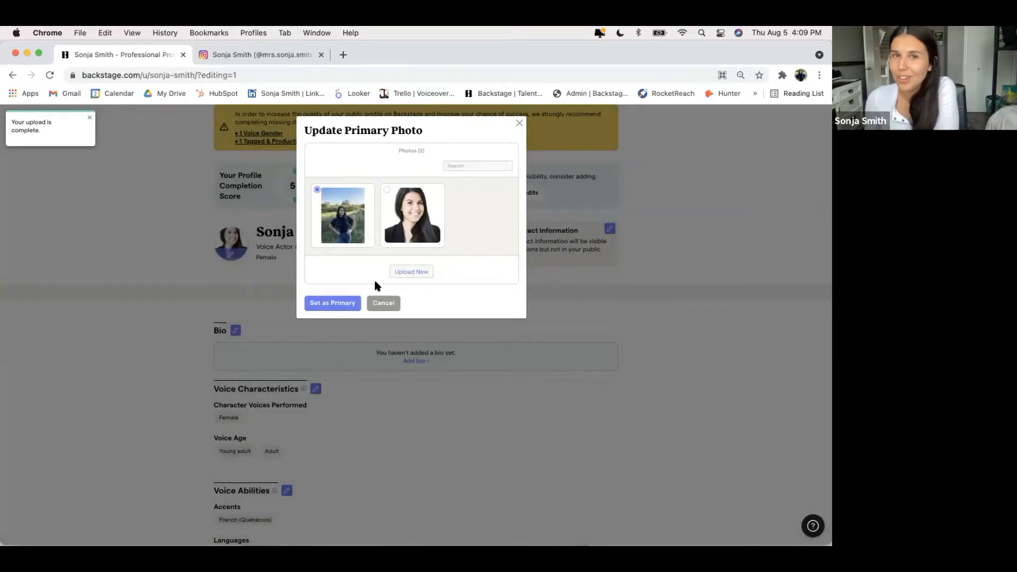
click(335, 306)
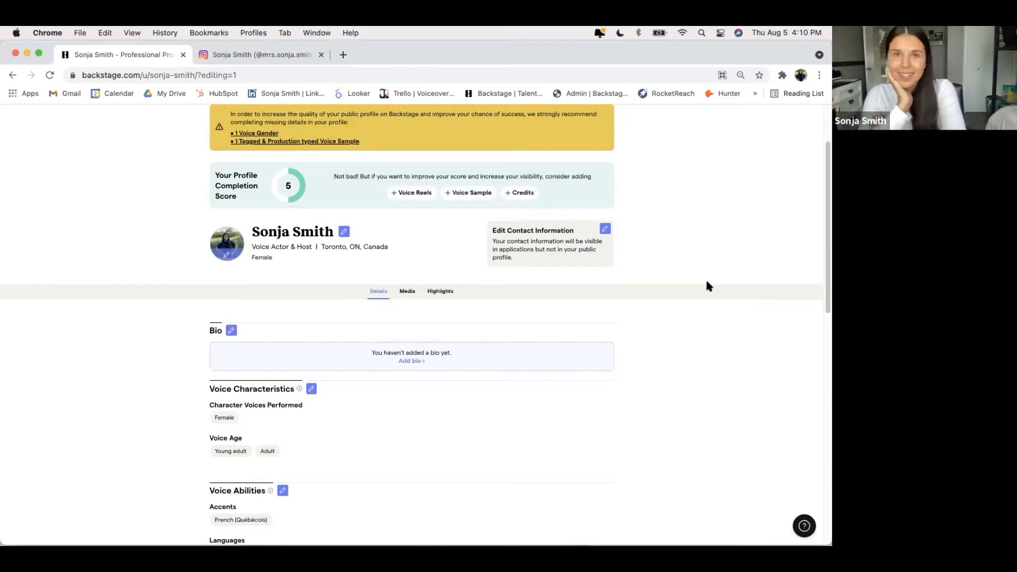
click(302, 237)
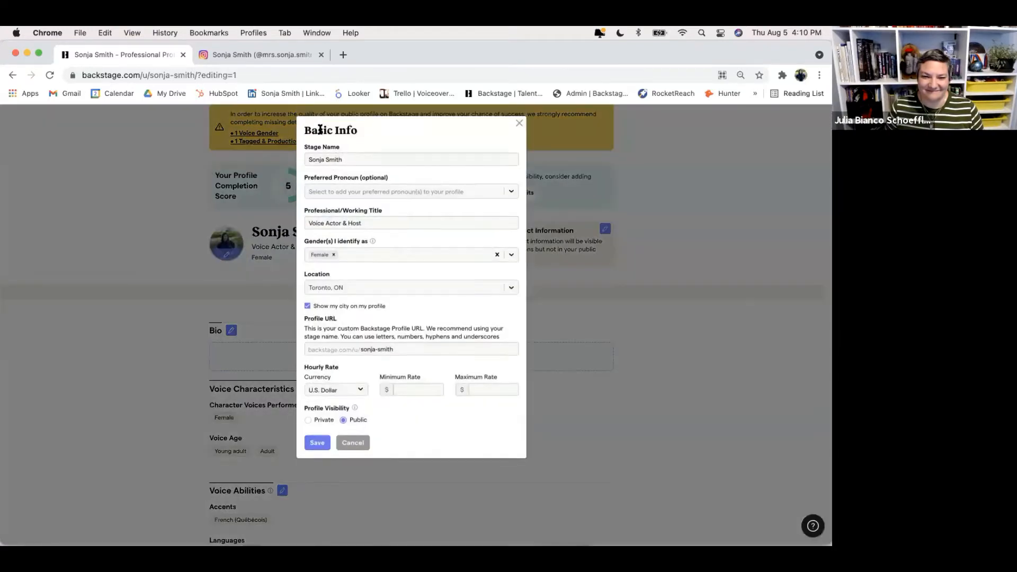
Choose She/Her as the preferred pronoun in the Basic Info dialog
click(347, 192)
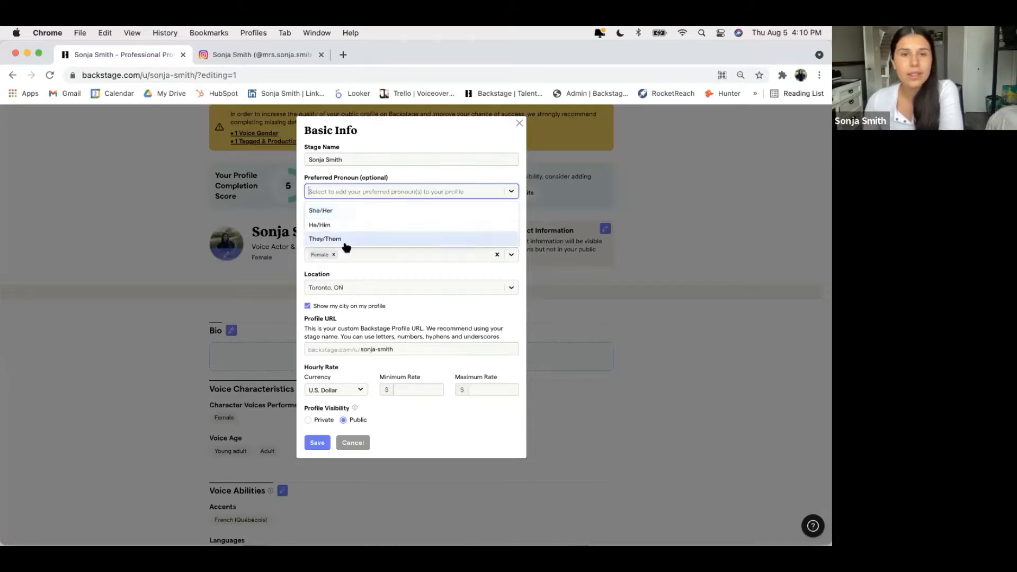
click(324, 211)
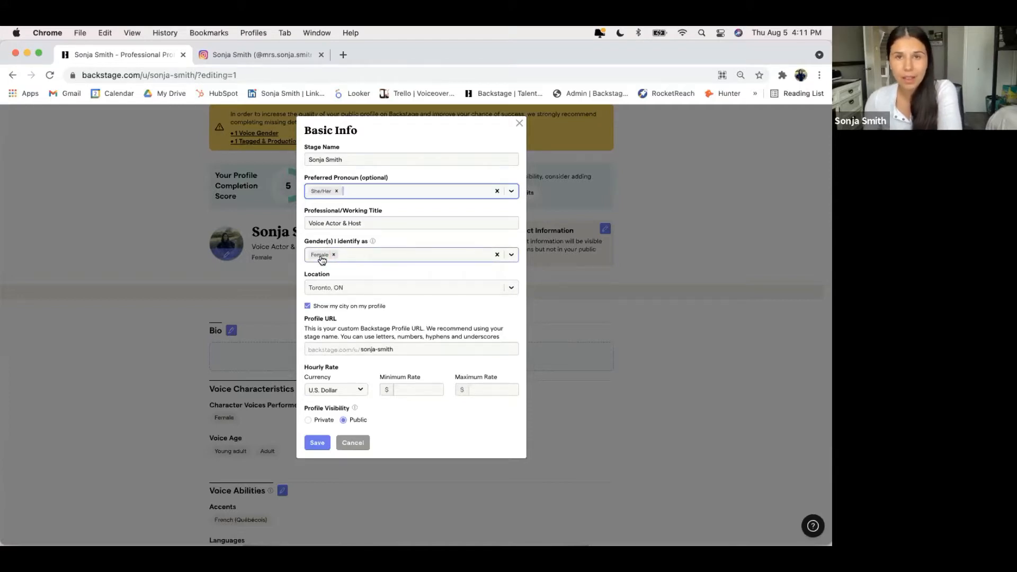
click(365, 258)
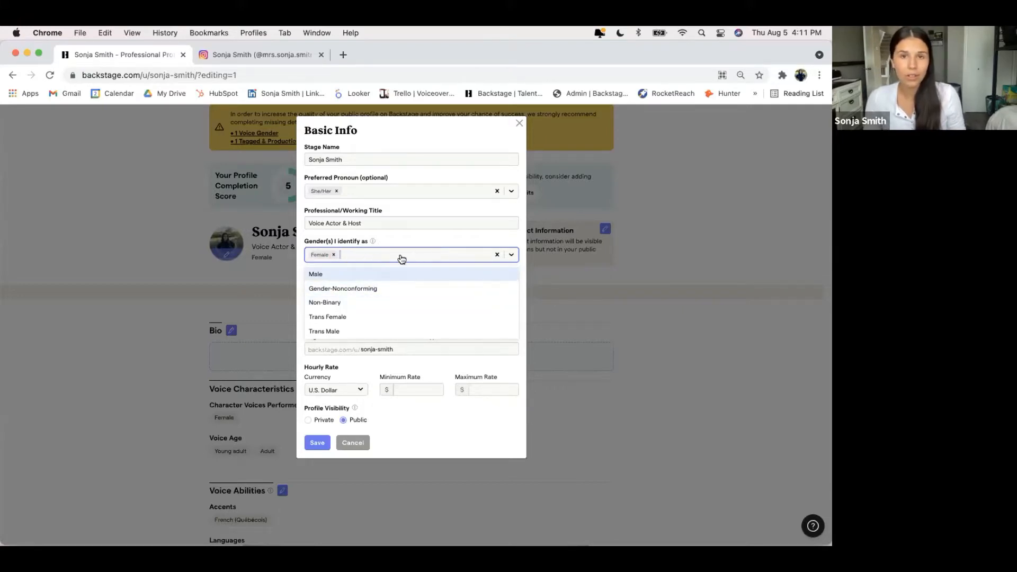
click(393, 234)
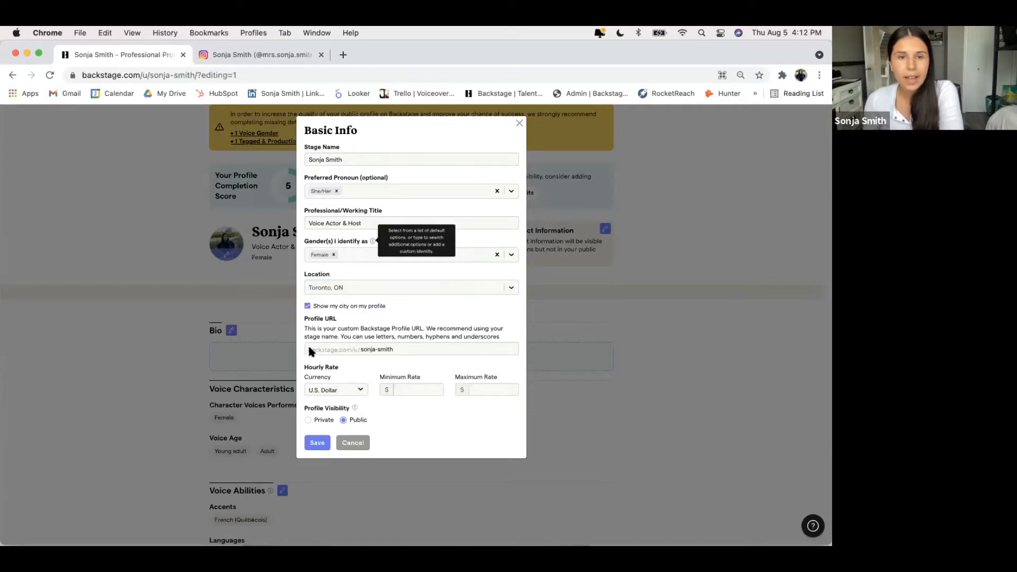
click(378, 351)
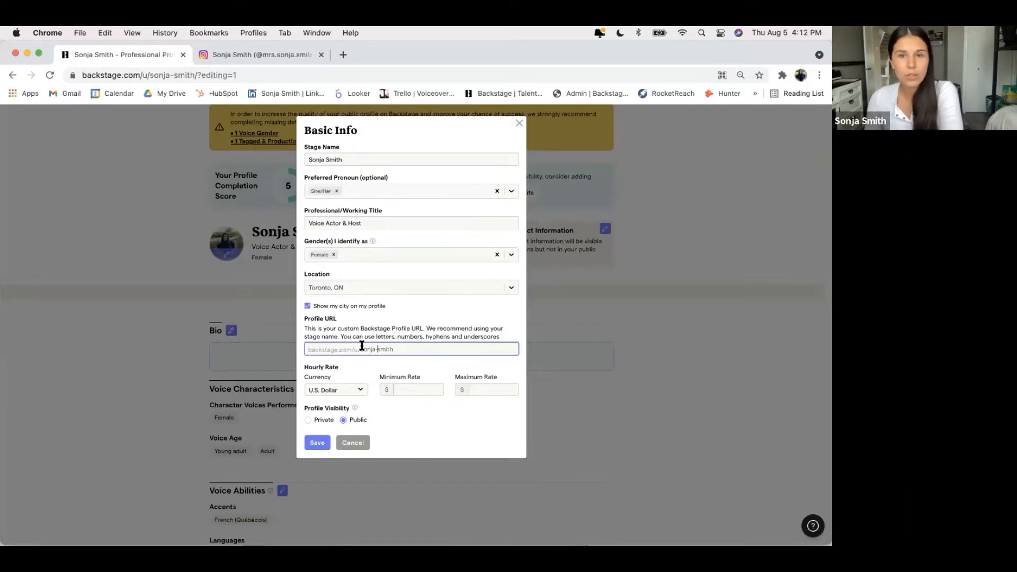
Set the minimum hourly rate to 100 in Canadian Dollar and save Basic Info
click(352, 395)
click(345, 427)
click(406, 393)
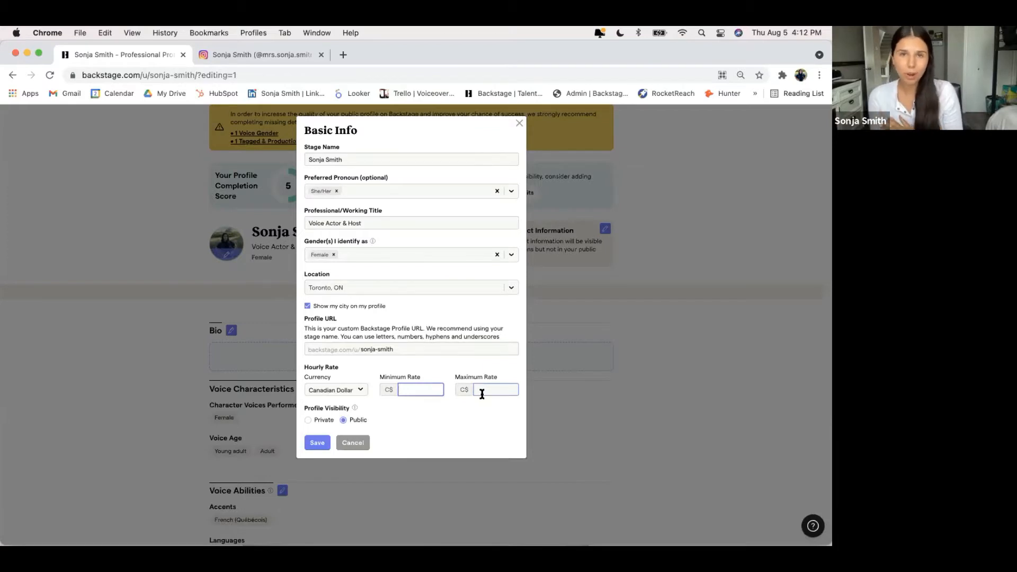
text(100)
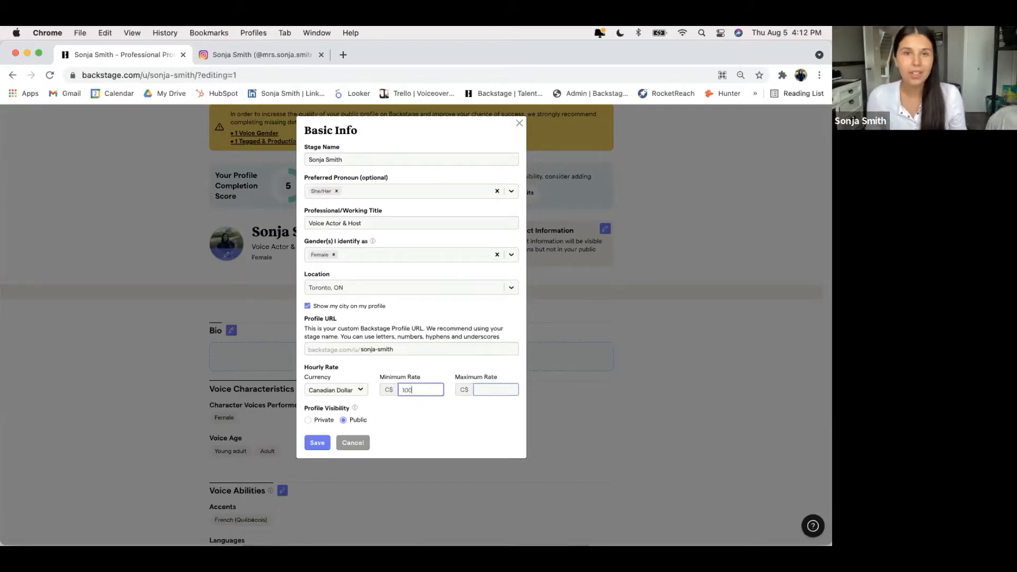
click(480, 431)
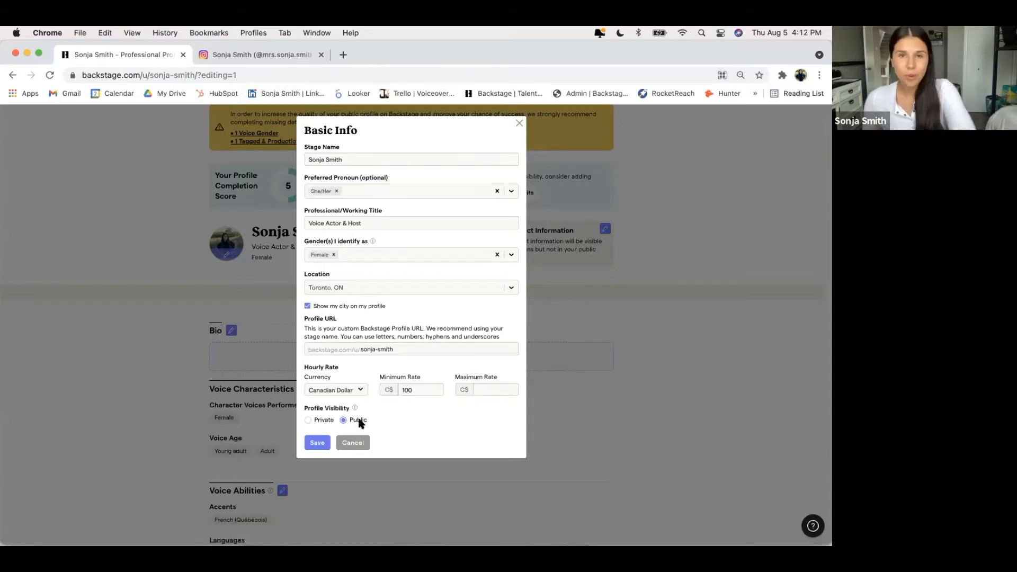
click(372, 352)
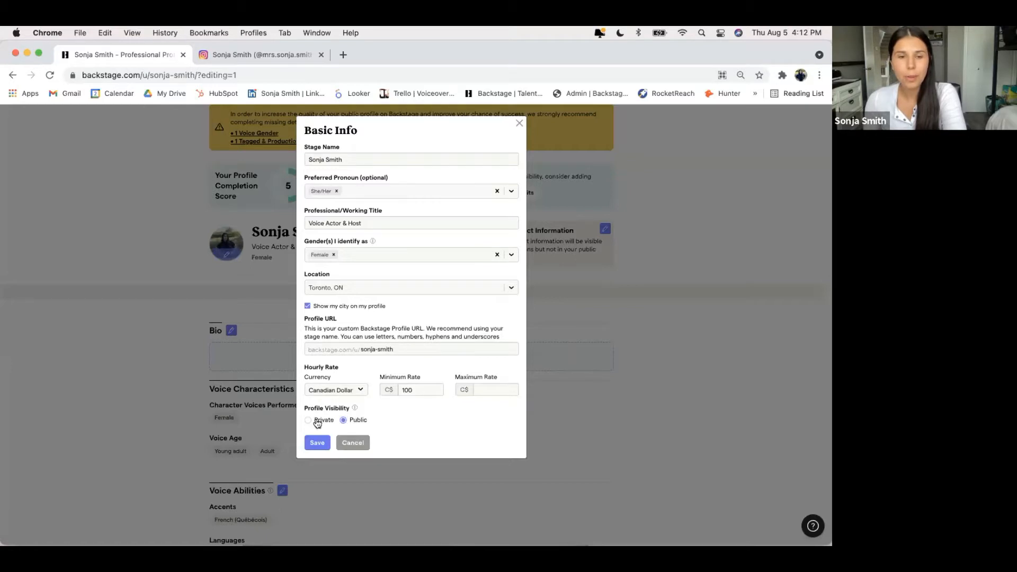
click(318, 445)
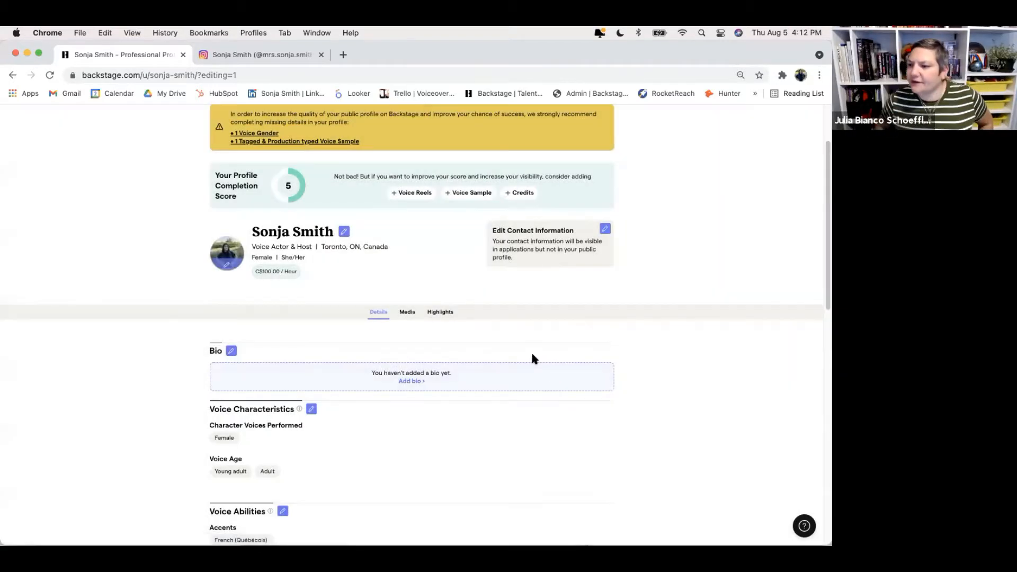
scroll(504, 383, down, 2)
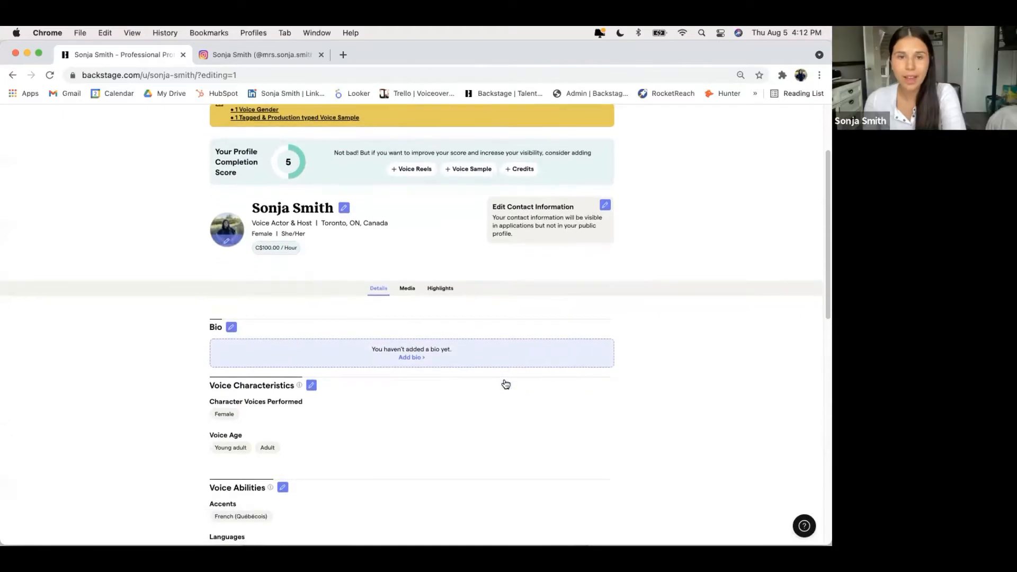
scroll(354, 309, down, 2)
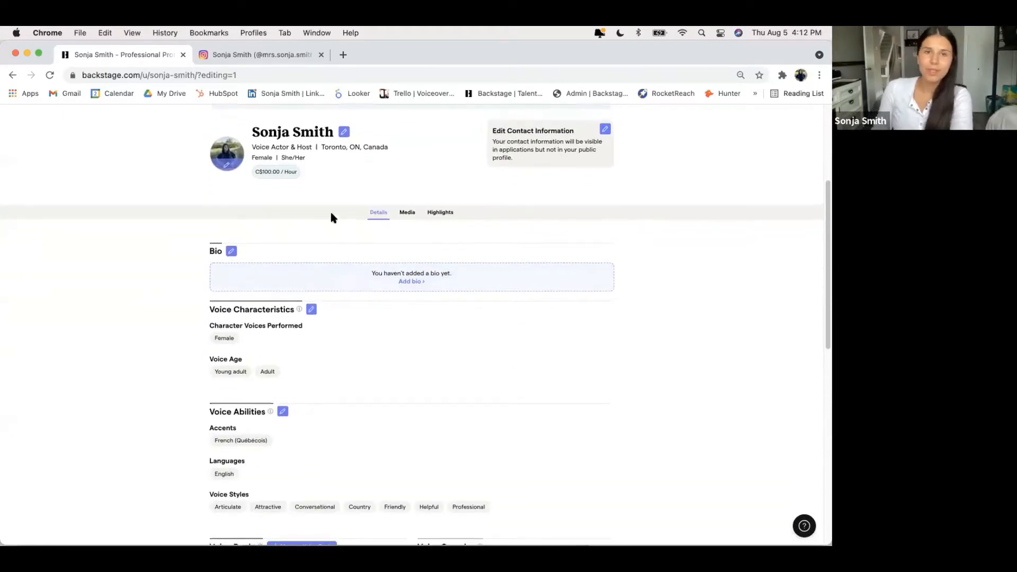
scroll(307, 243, up, 3)
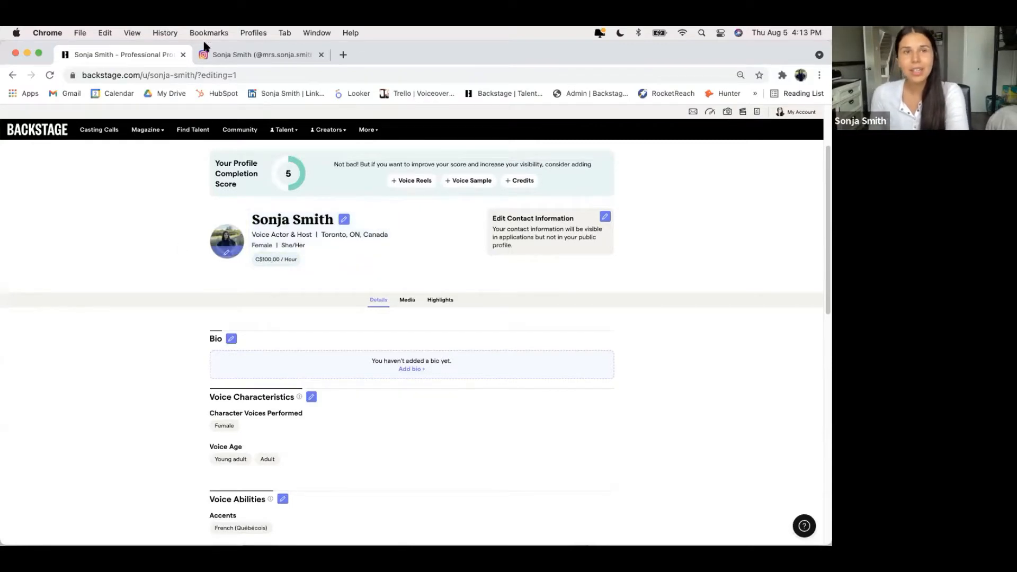
scroll(263, 212, up, 2)
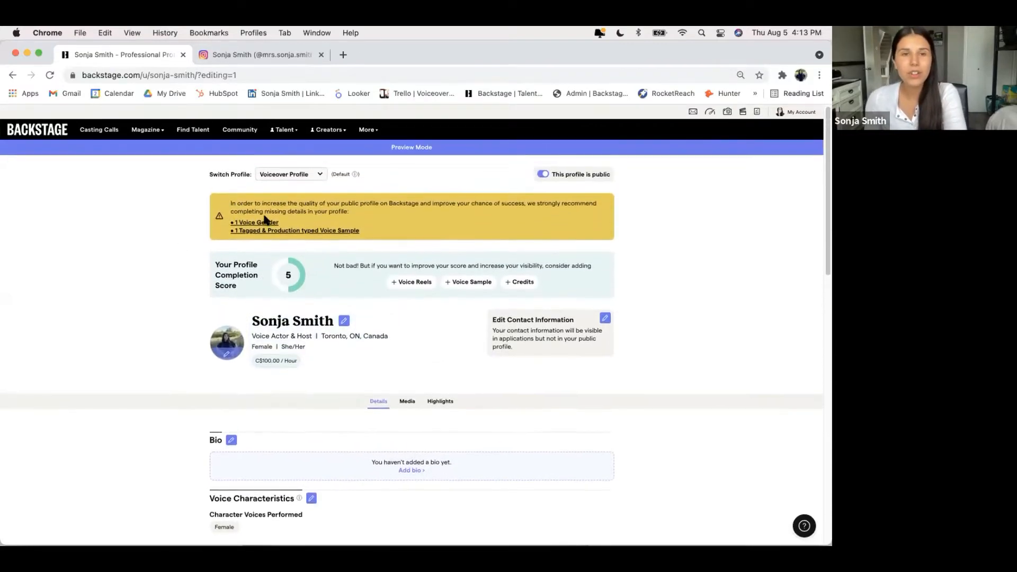
scroll(265, 220, down, 1)
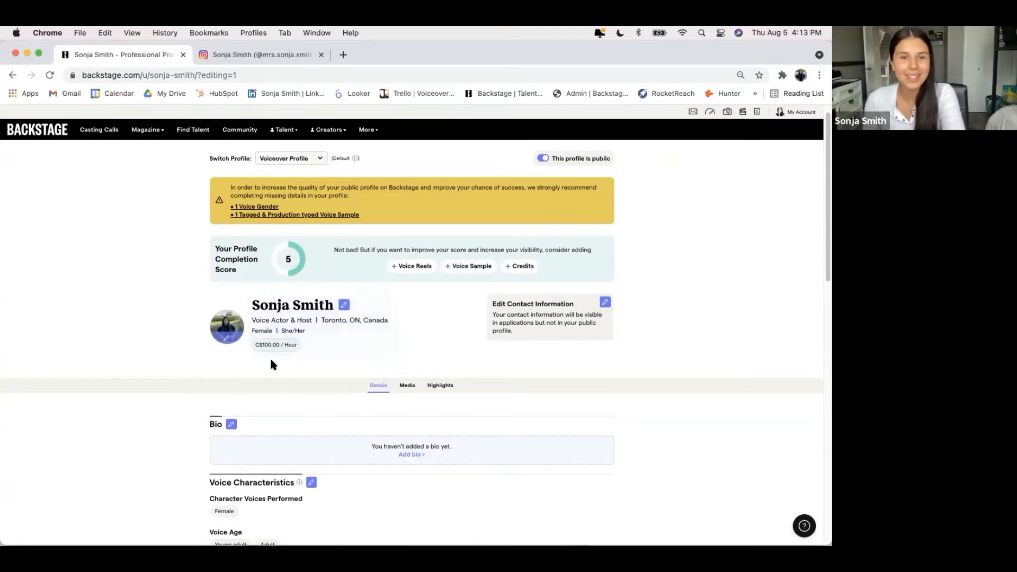
scroll(334, 345, down, 1)
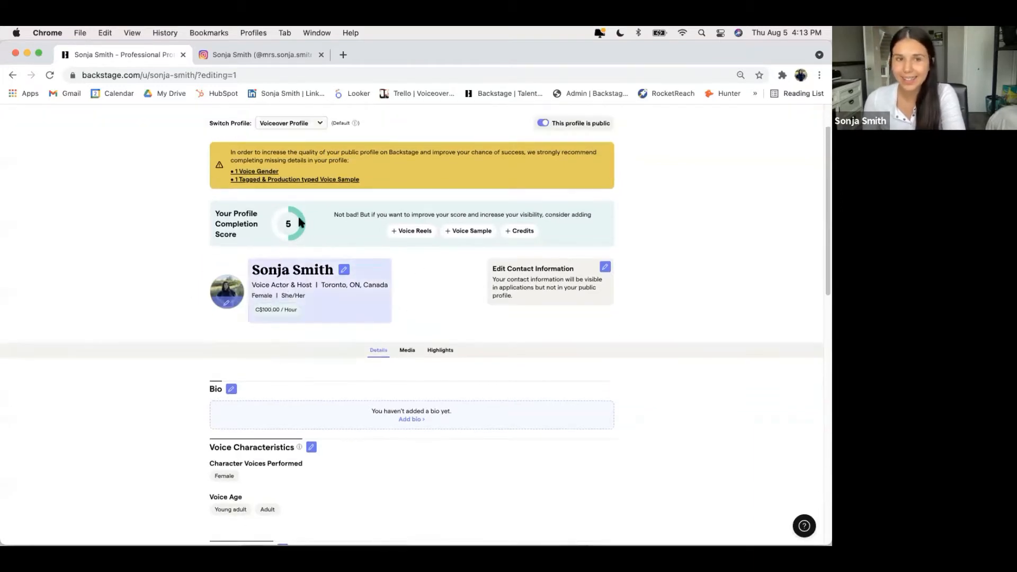
scroll(501, 354, down, 1)
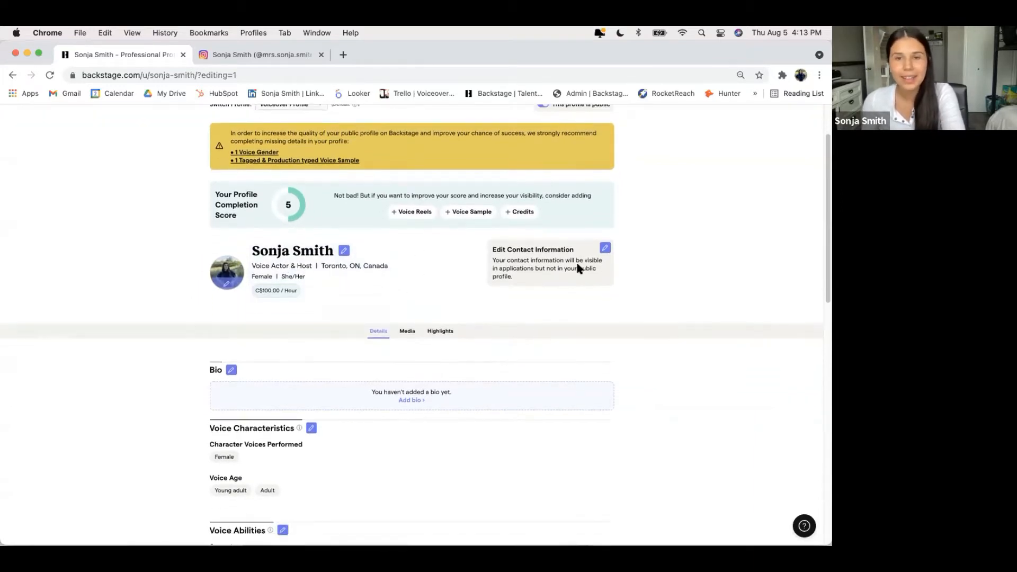
Fill in the saved phone number under My Details in contact information and save
click(605, 249)
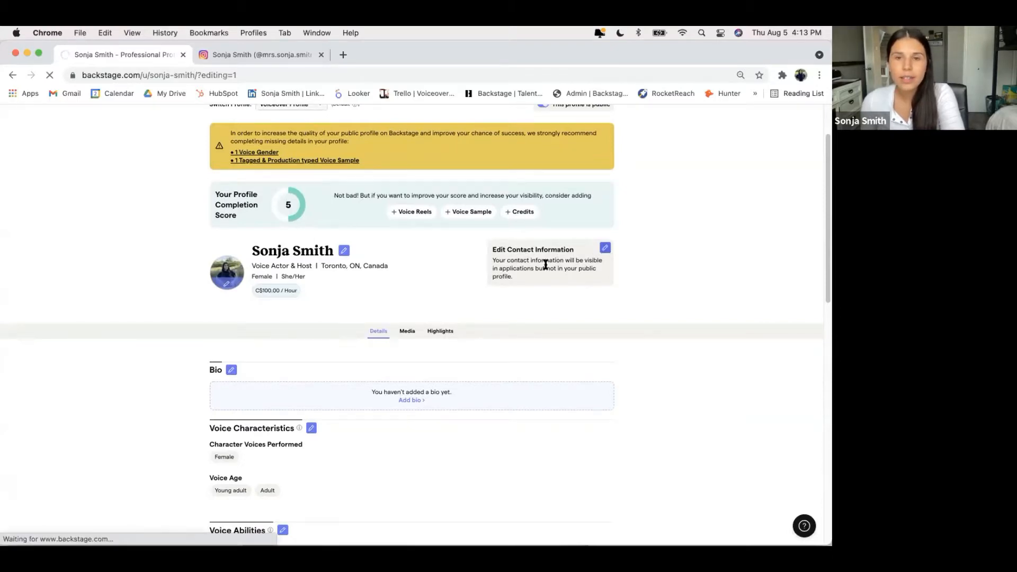
drag(536, 260, 494, 259)
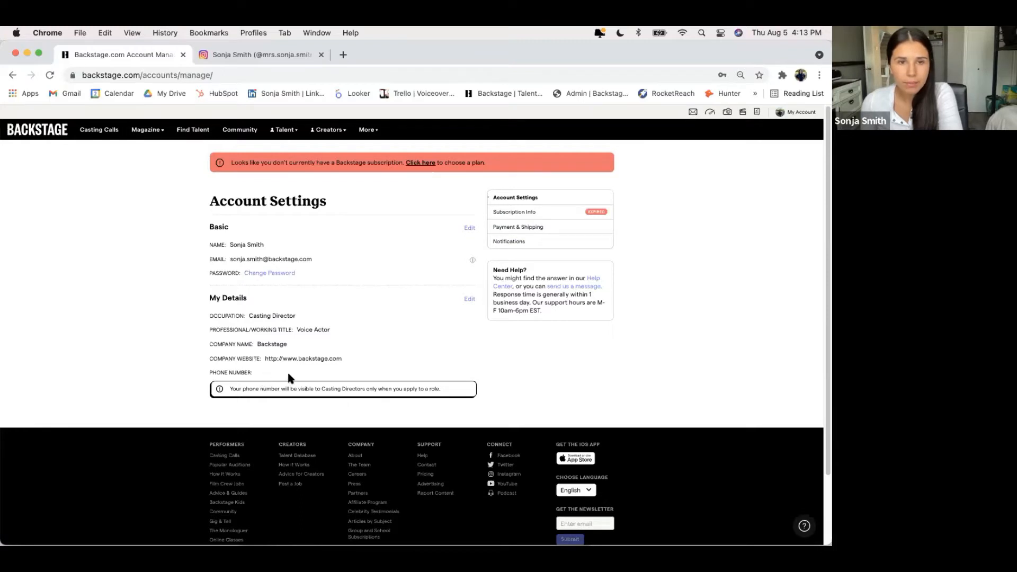
click(467, 300)
click(349, 283)
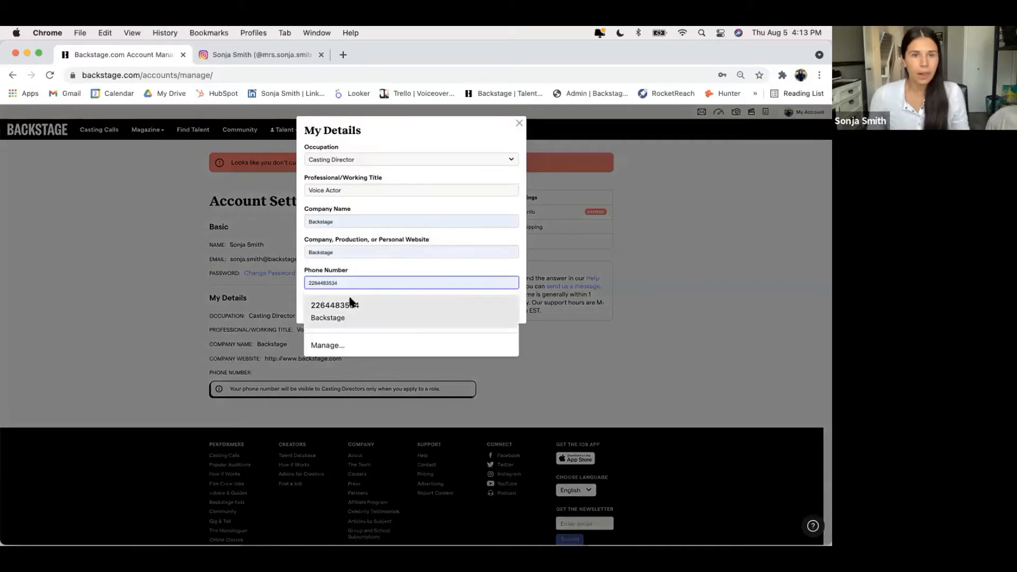
click(349, 306)
click(316, 306)
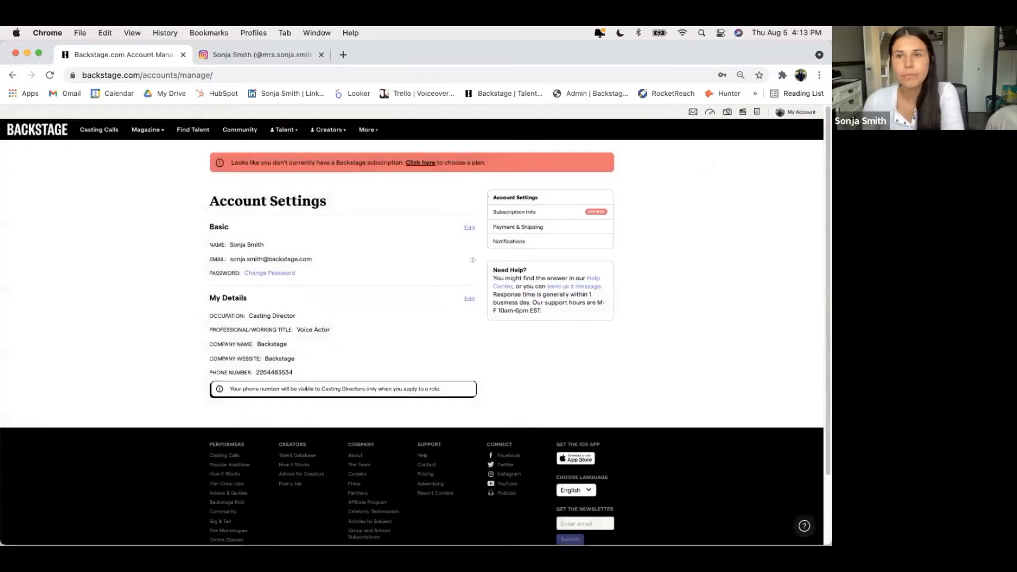
Reopen Edit Profile from My Account and start adding a bio in the empty Bio section
mouse_move(798, 113)
click(781, 131)
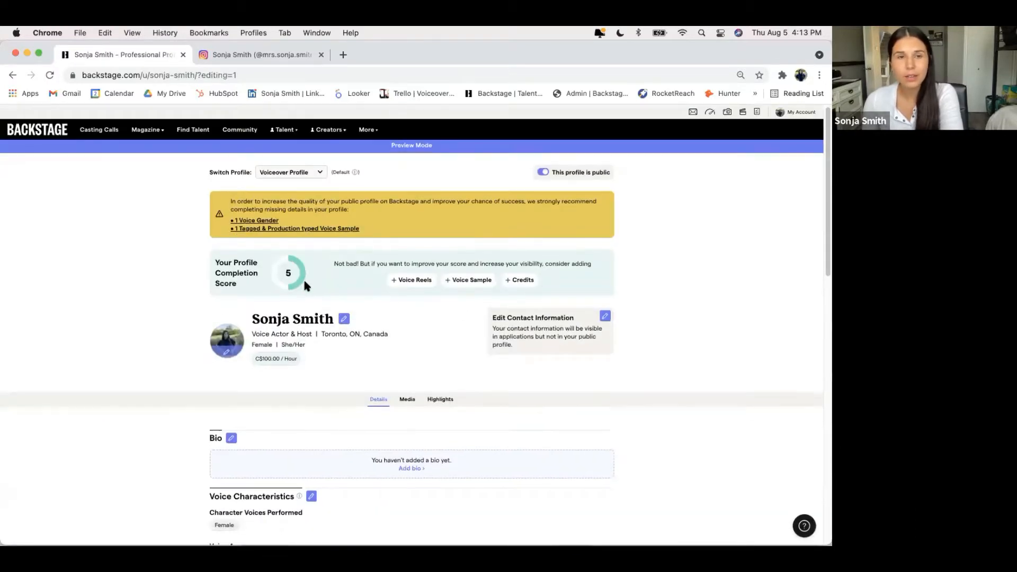
scroll(304, 281, down, 2)
scroll(306, 286, up, 2)
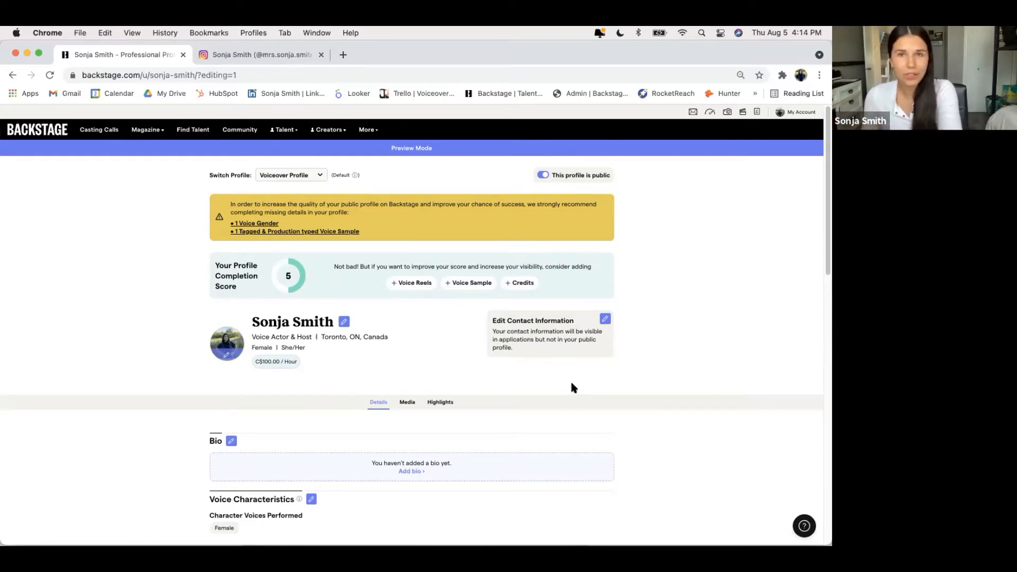
scroll(504, 348, down, 1)
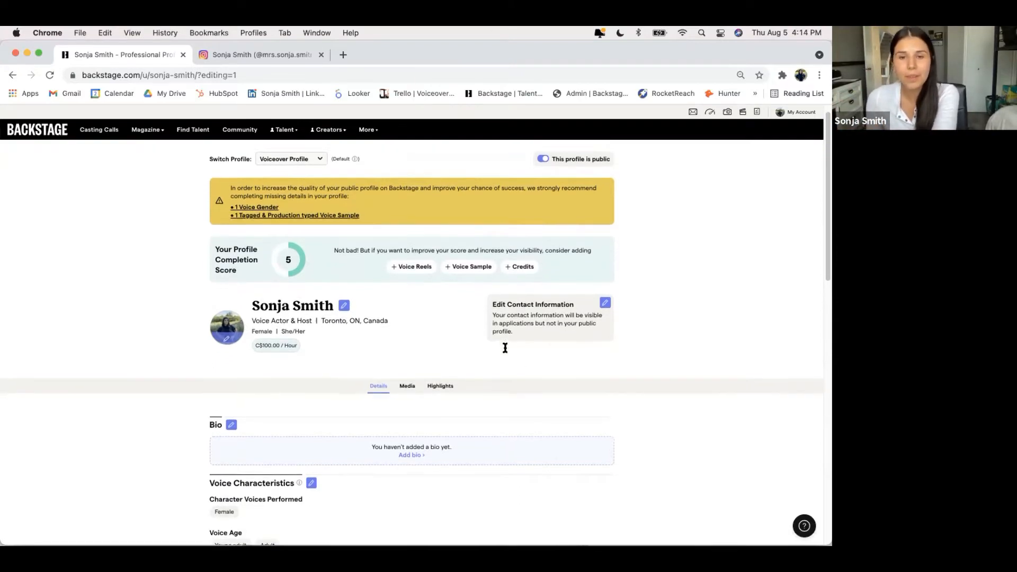
scroll(505, 348, down, 3)
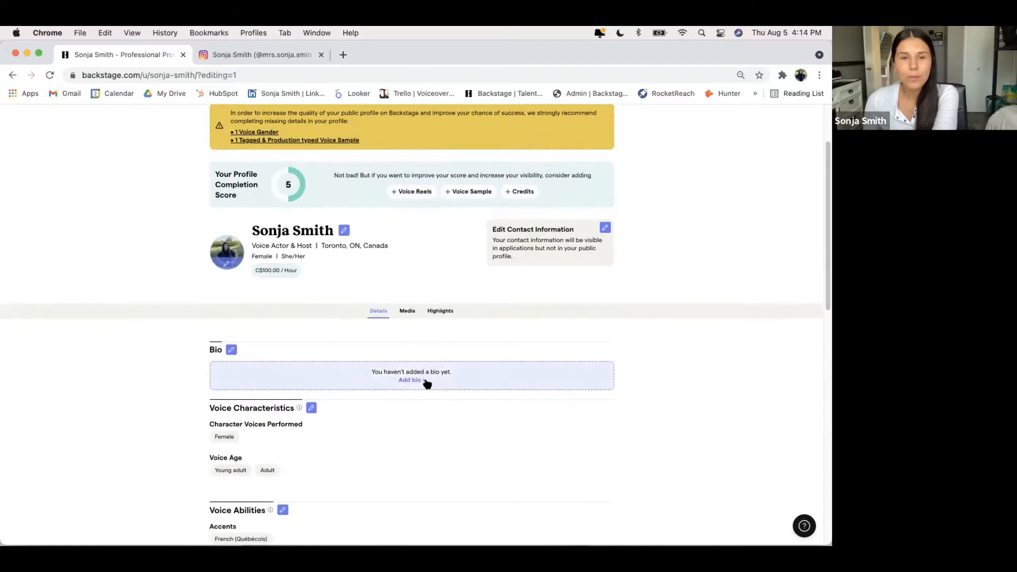
scroll(427, 383, down, 3)
click(452, 292)
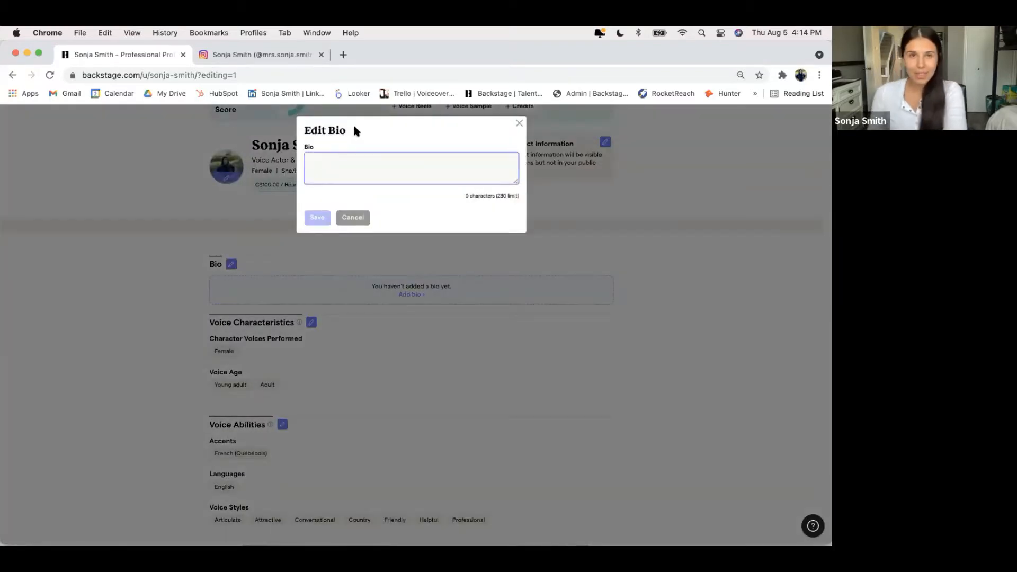
Write the bio 'Warm, friendly voiceover actress since 2013. Looking forward to bringing your projects to life!'
text(Warm, )
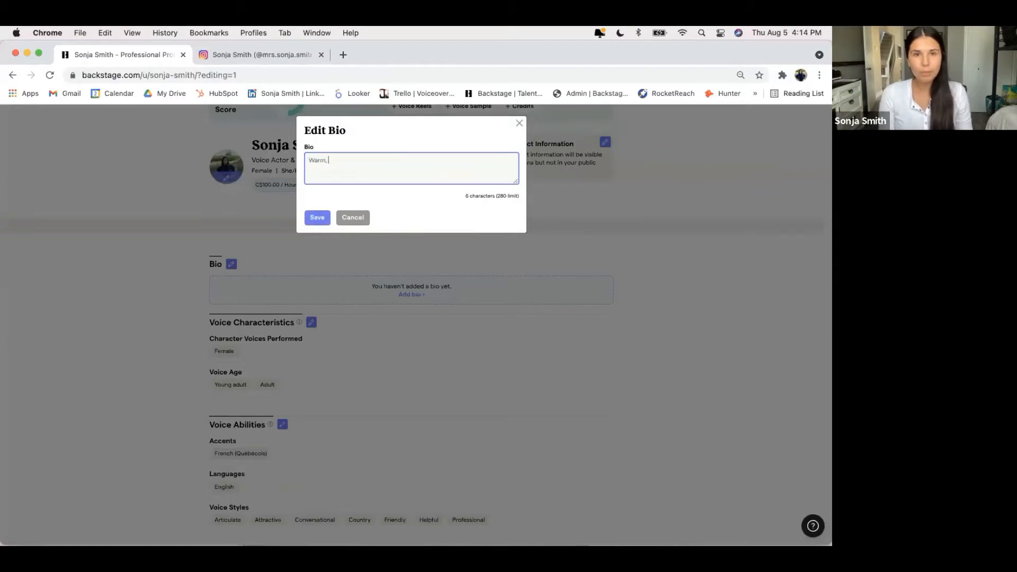
text(friendly voice)
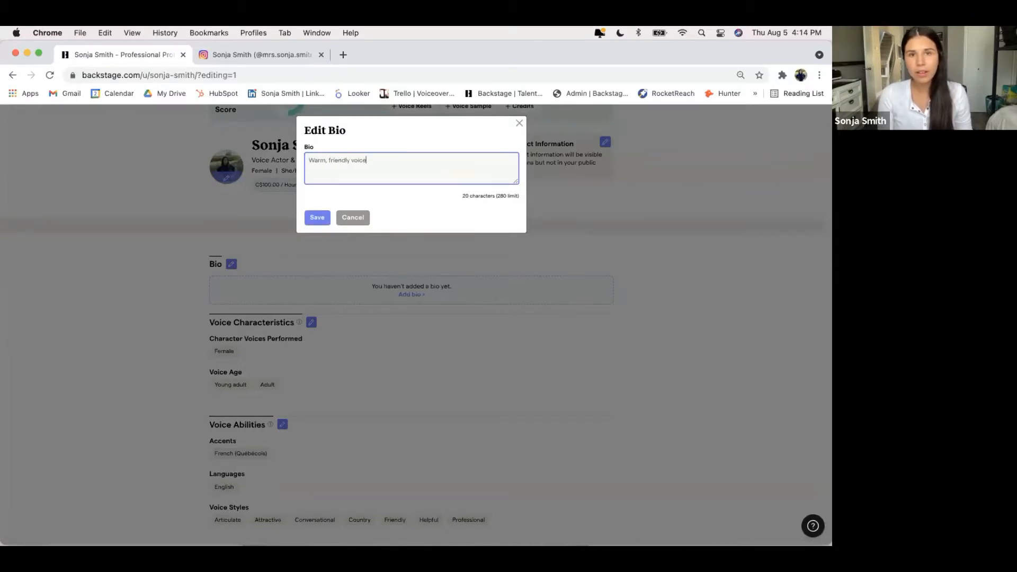
text(over )
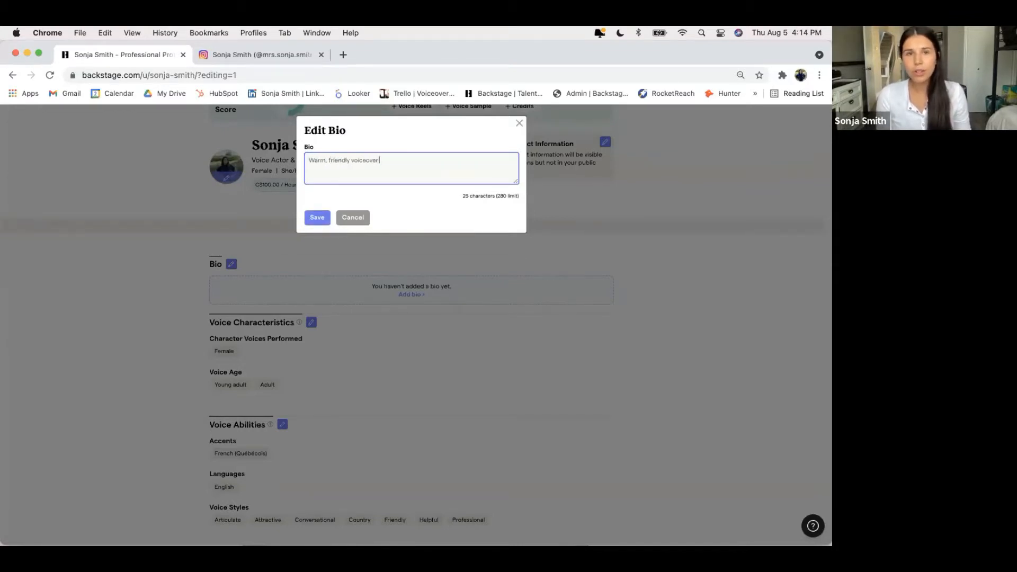
text(actress since 2013. )
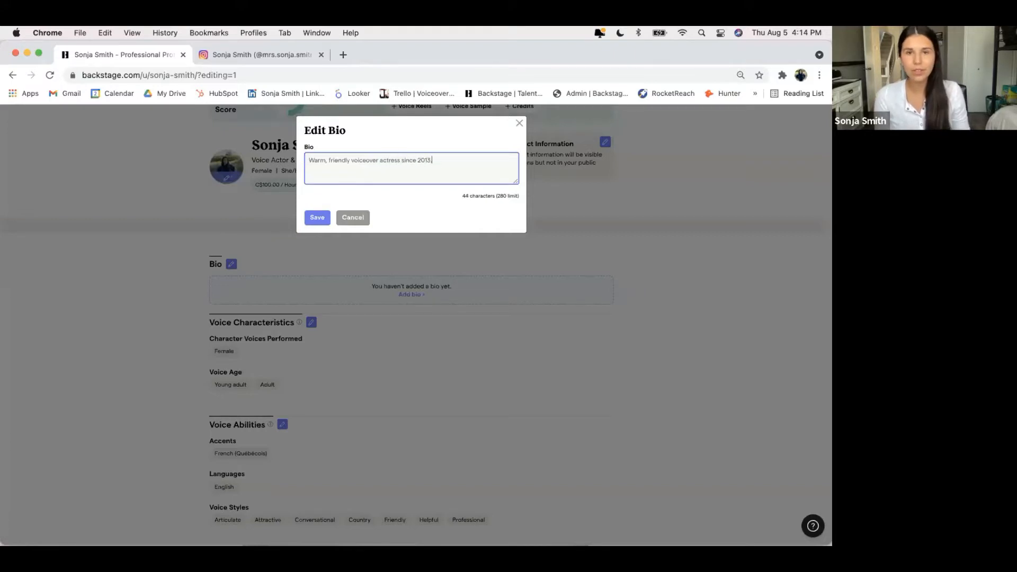
text(Looking forward to bringing your projects to life!!)
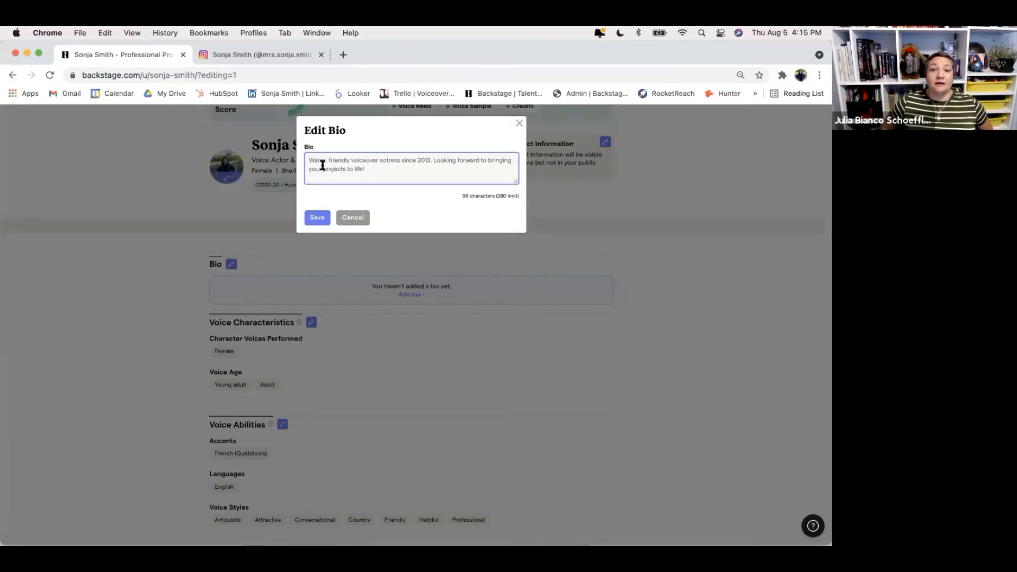
drag(312, 158, 309, 159)
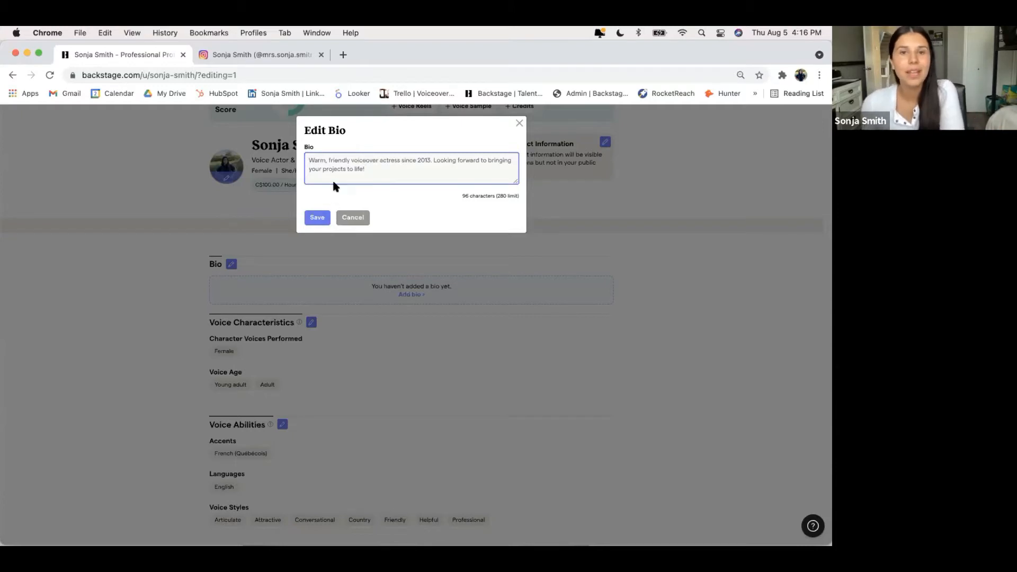
Save the new bio from the Edit Bio dialog
click(317, 219)
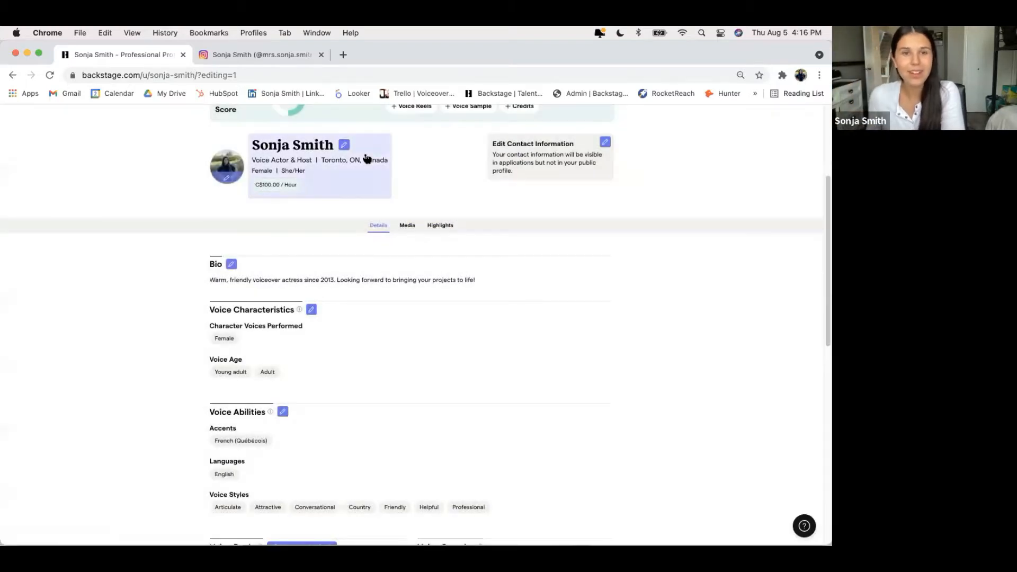
scroll(392, 274, down, 3)
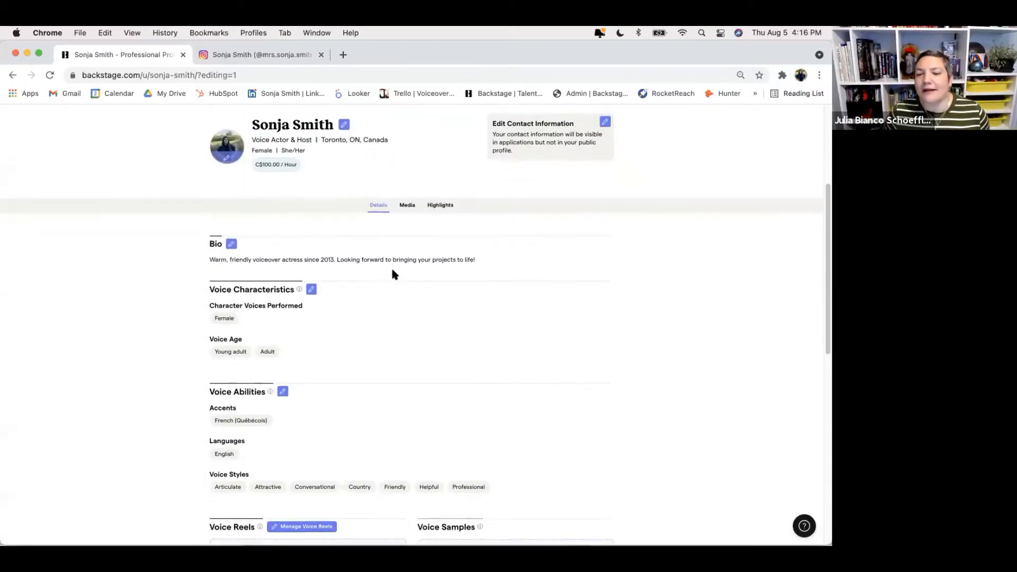
scroll(392, 274, down, 3)
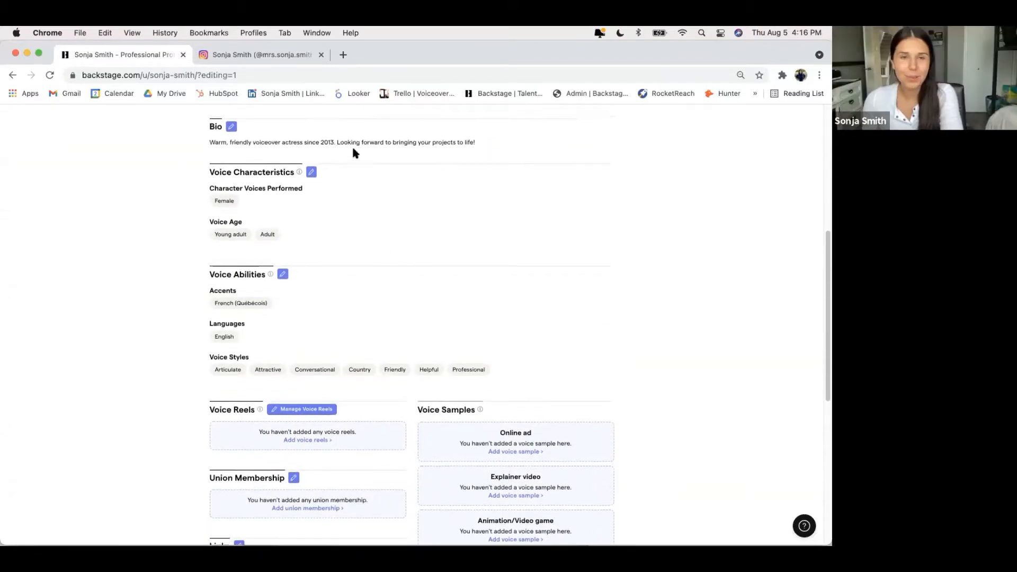
scroll(352, 152, up, 5)
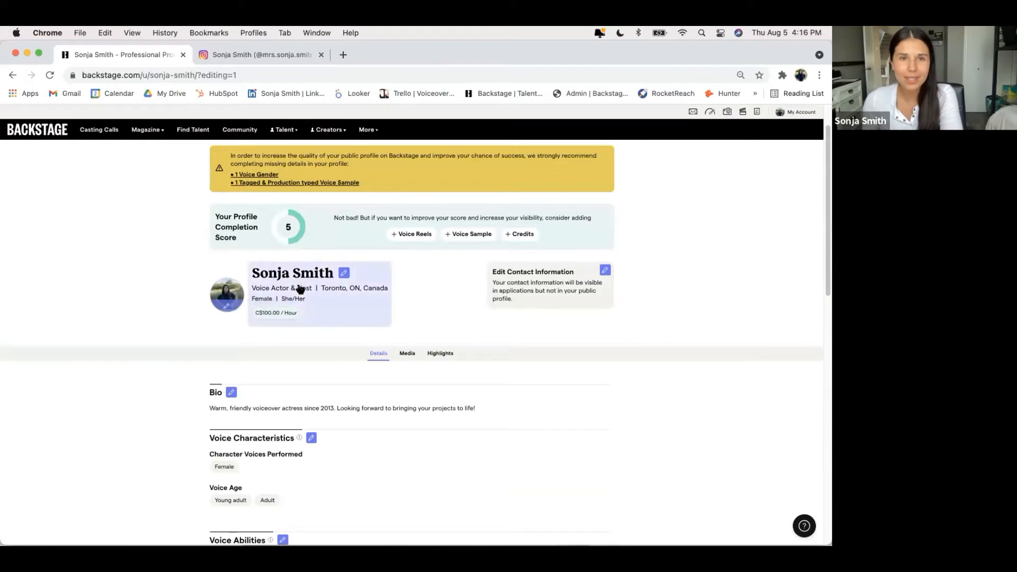
scroll(318, 294, down, 1)
scroll(364, 305, down, 6)
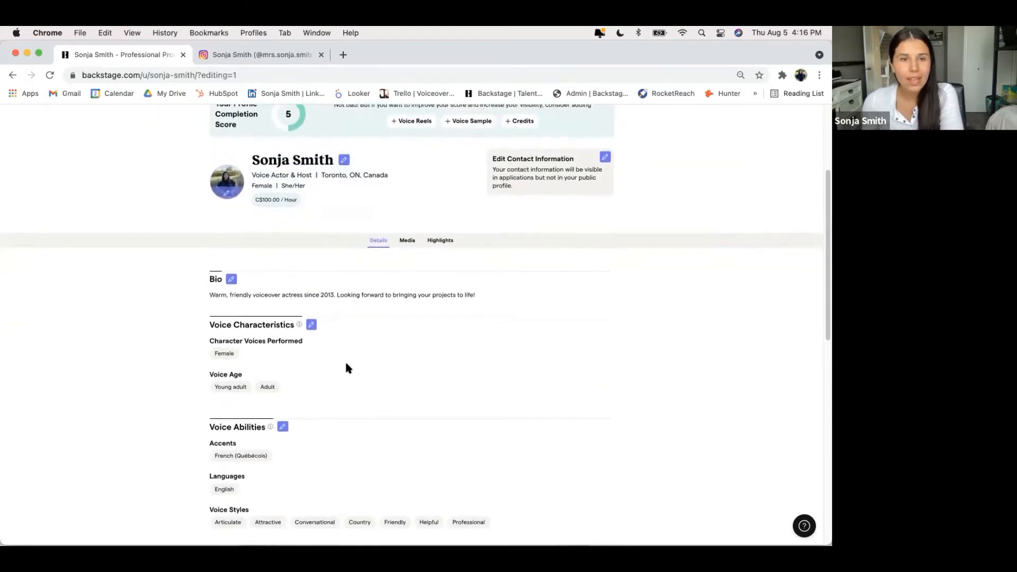
click(307, 249)
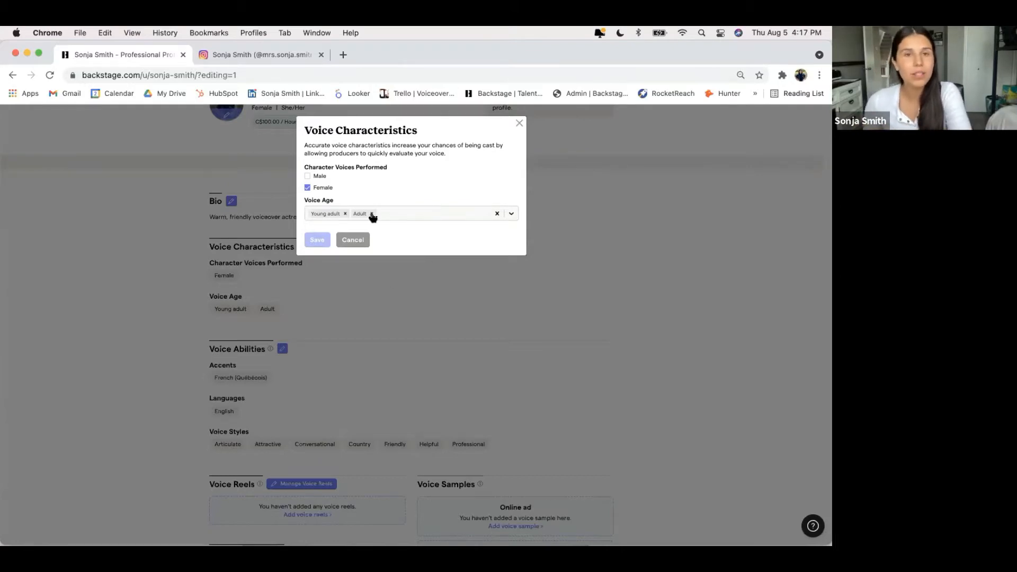
drag(304, 146, 468, 155)
click(467, 155)
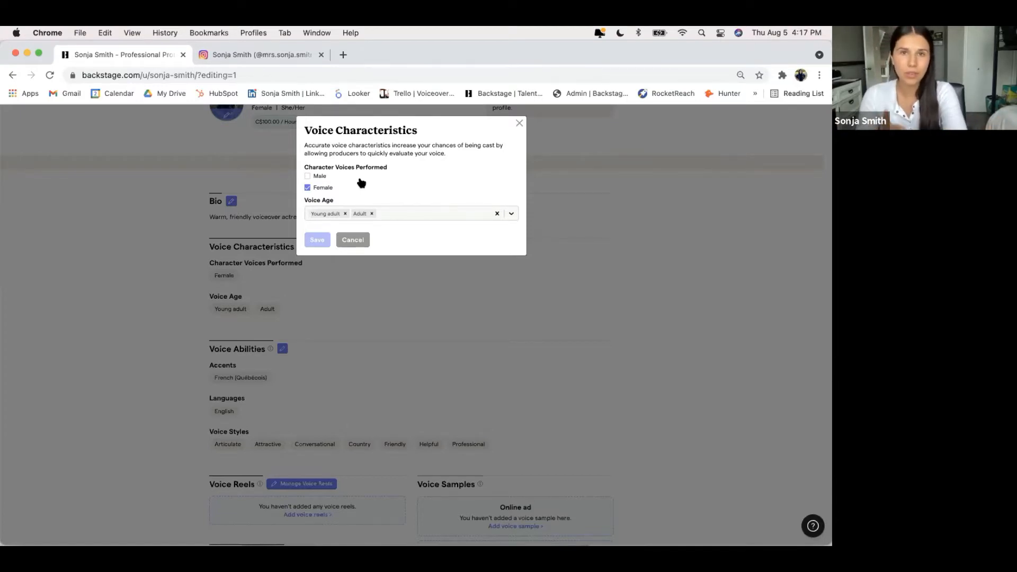
click(354, 242)
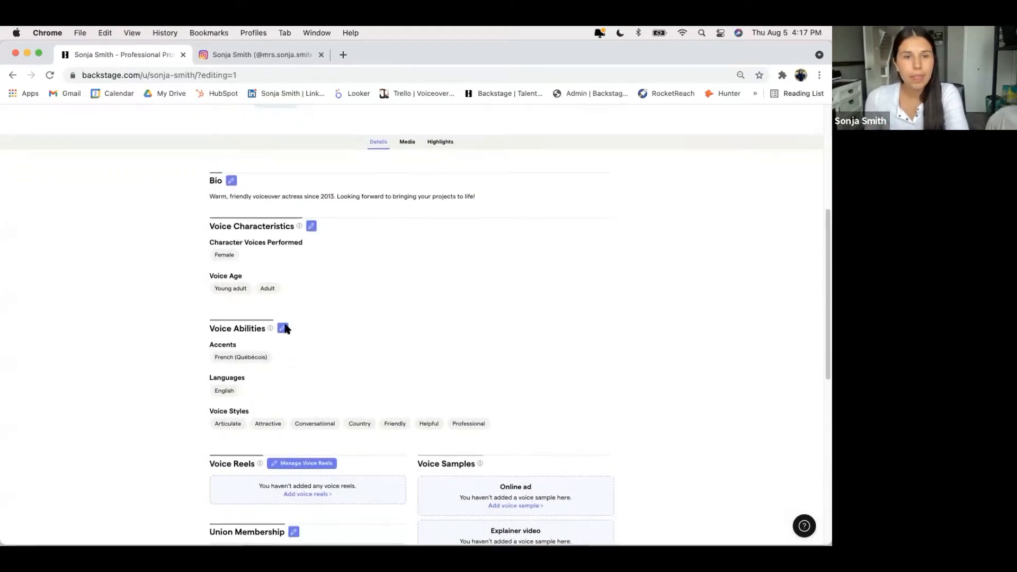
In Voice Abilities, search the accents and add Portuguese
scroll(307, 350, down, 5)
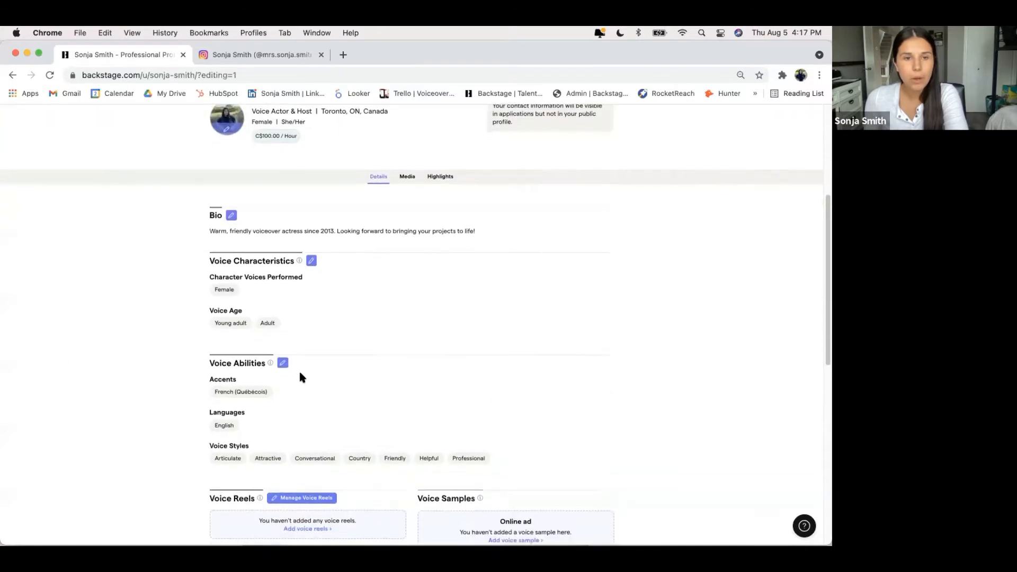
click(283, 307)
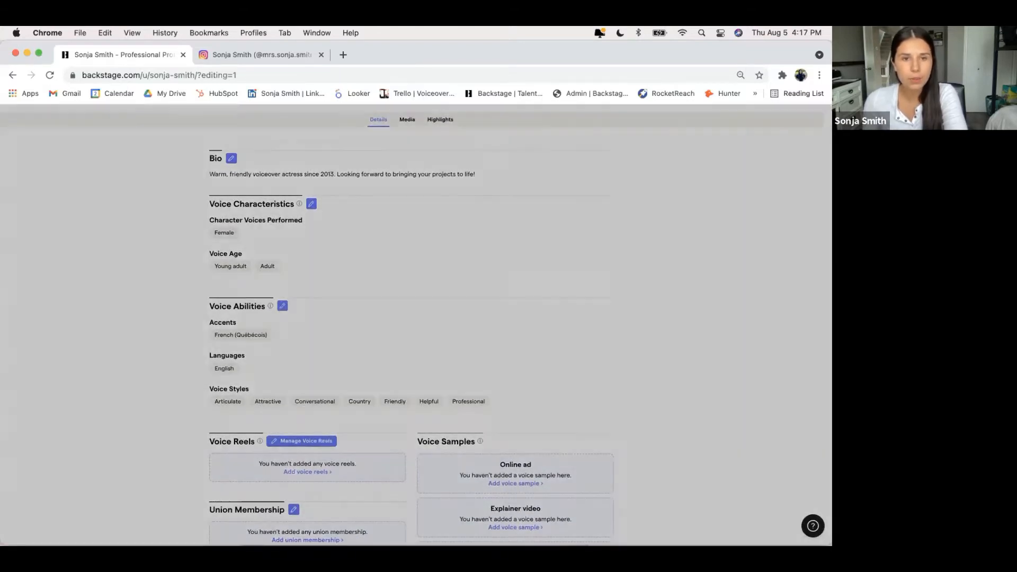
click(329, 182)
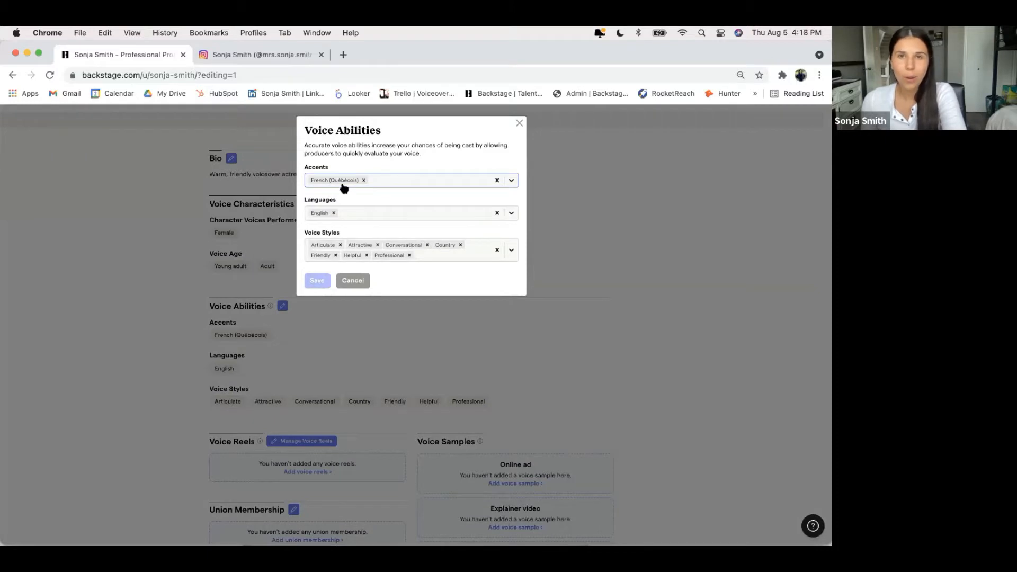
click(390, 183)
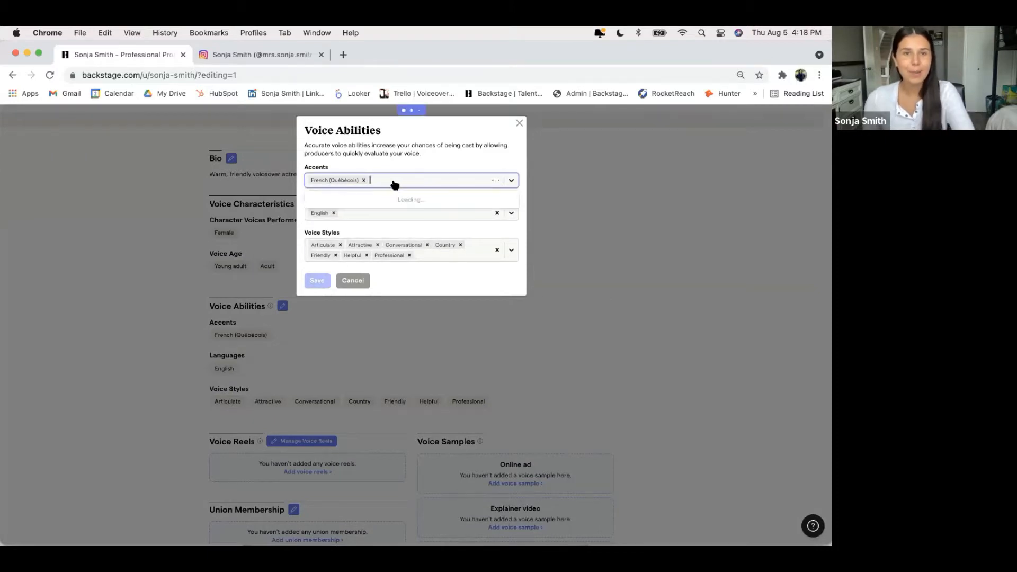
text(portg)
key(BackSpace)
key(BackSpace)
key(BackSpace)
text(rt)
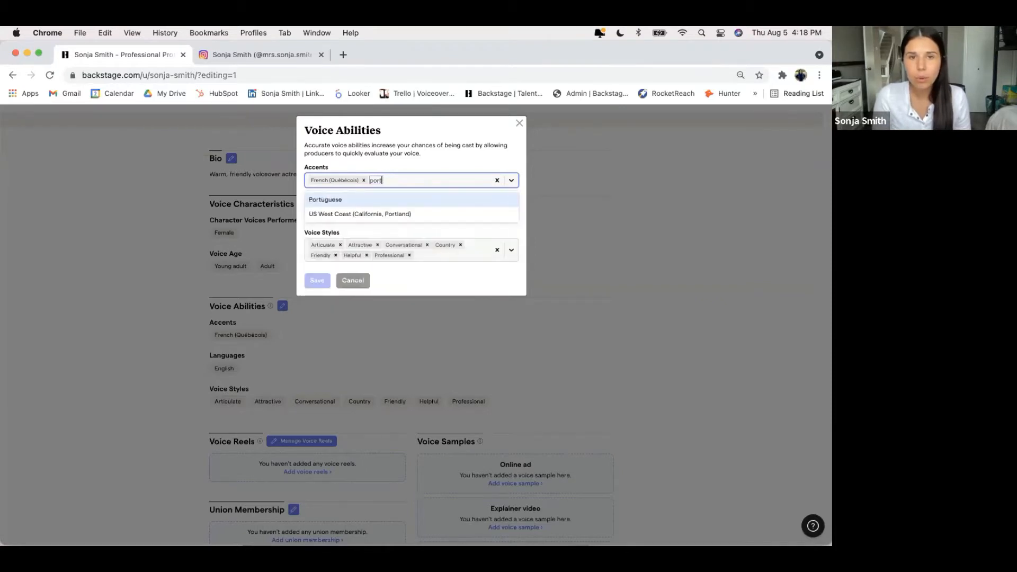
click(334, 199)
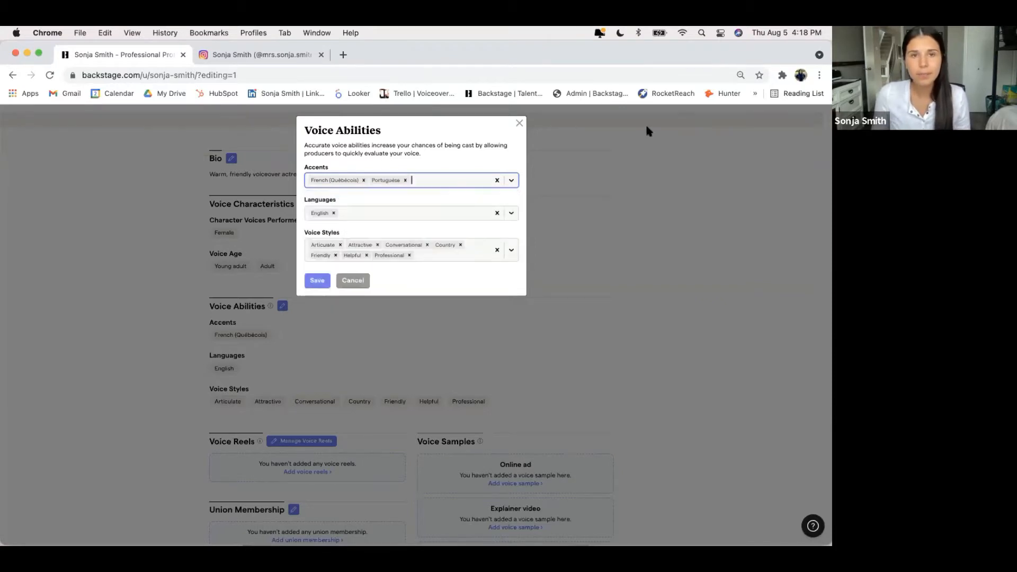
Add Italian American as an accent, browsing languages without adding any
text(ita)
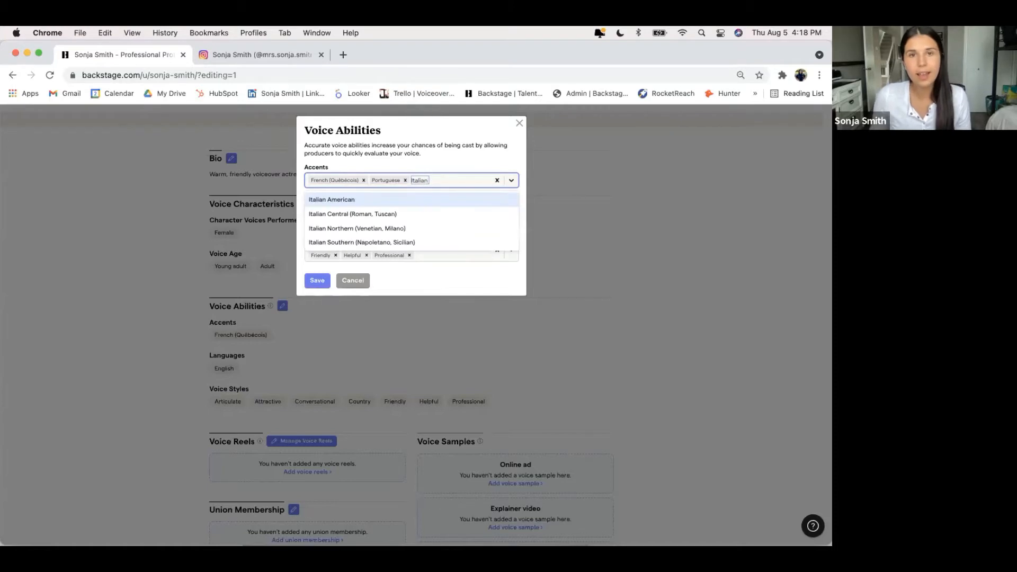
click(329, 201)
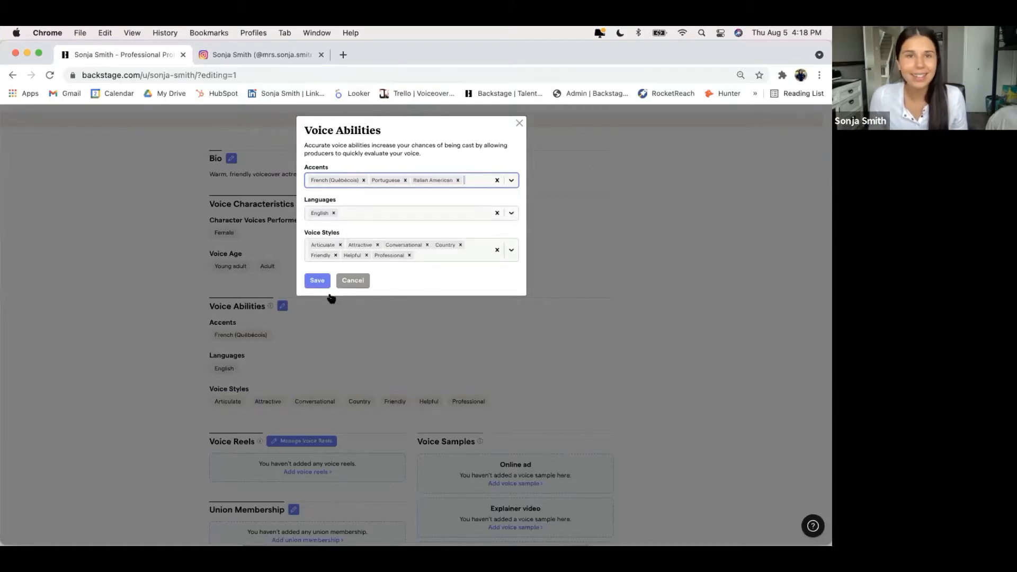
click(347, 217)
scroll(370, 272, down, 2)
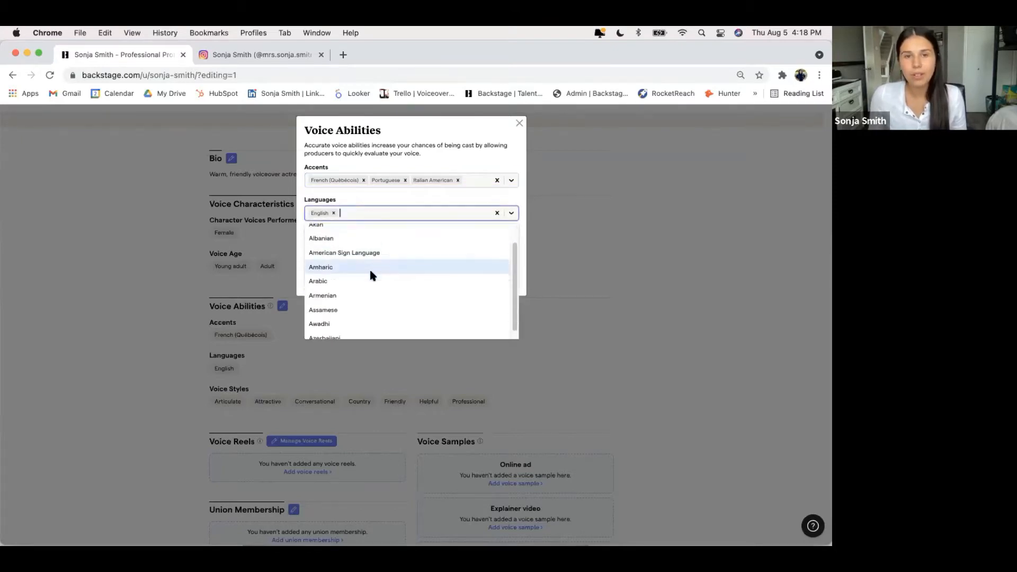
scroll(370, 274, down, 10)
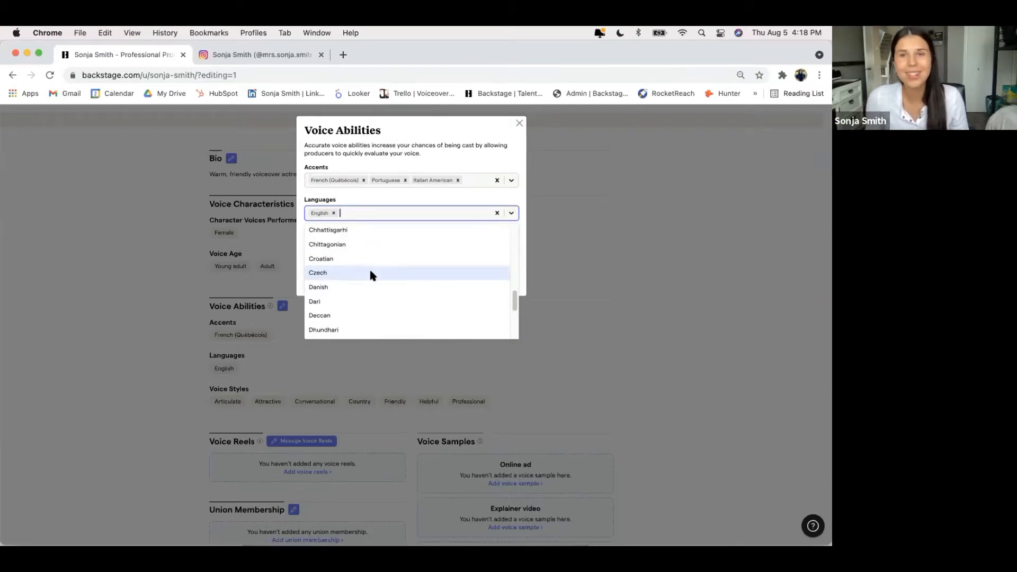
scroll(370, 275, down, 2)
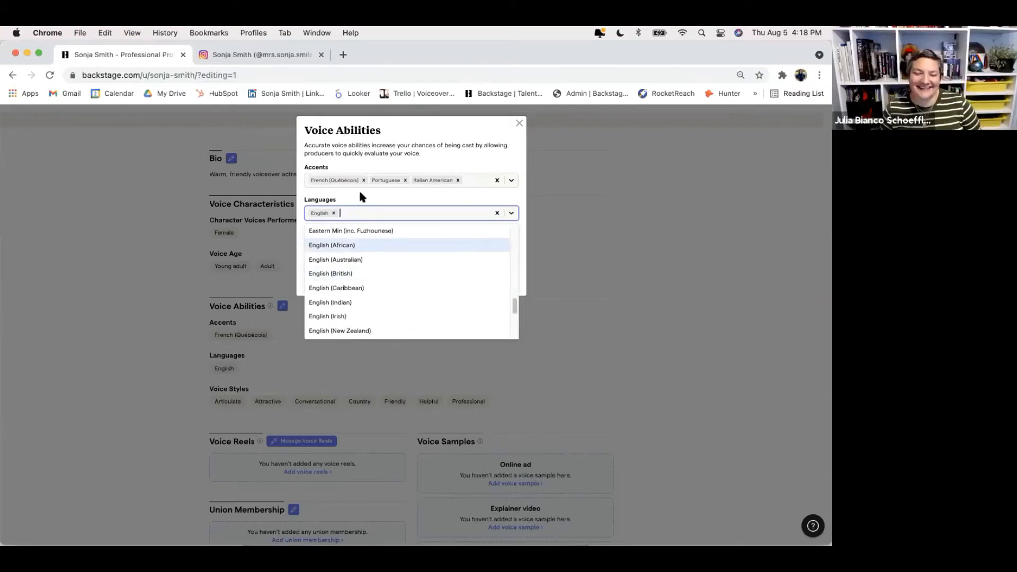
click(371, 198)
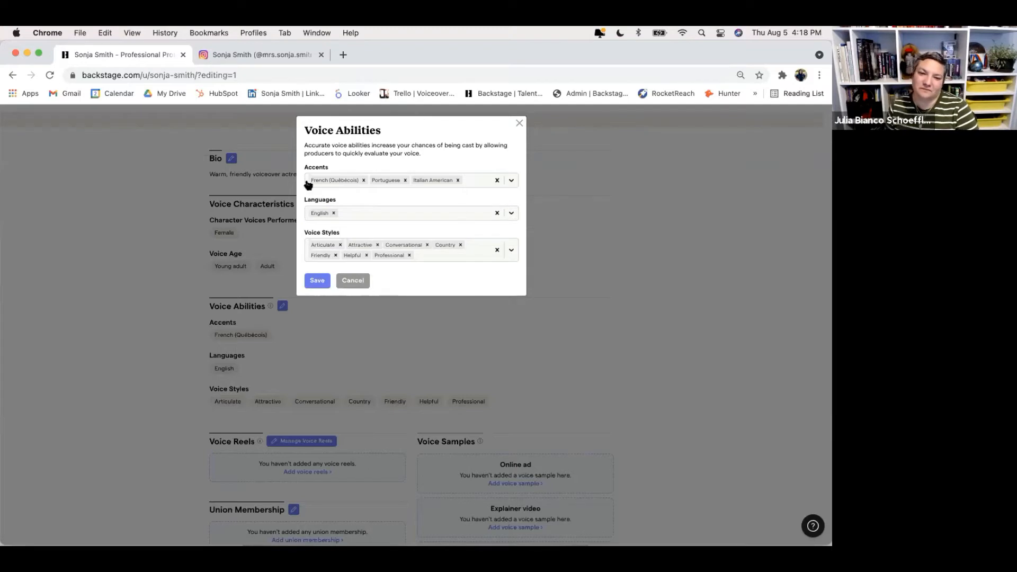
Add Warm, Comedic and Charismatic as voice styles in the Voice Abilities dialog
triple_click(326, 146)
click(369, 229)
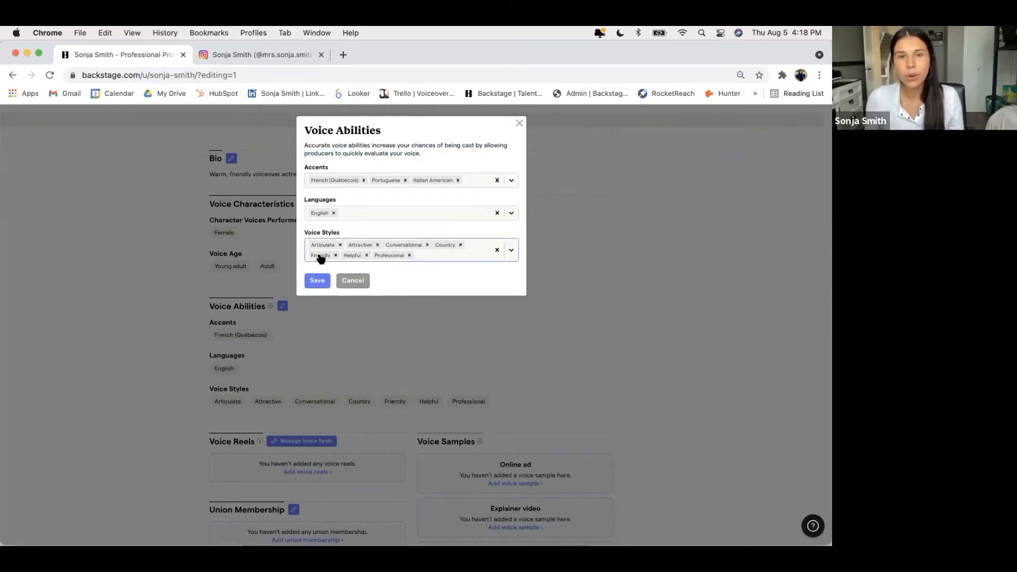
click(438, 260)
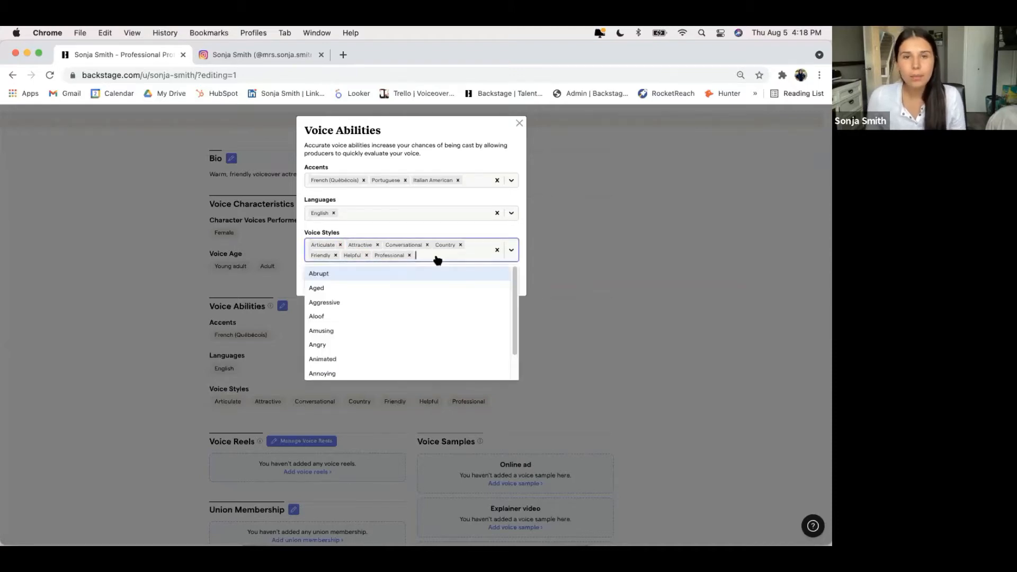
text(warm)
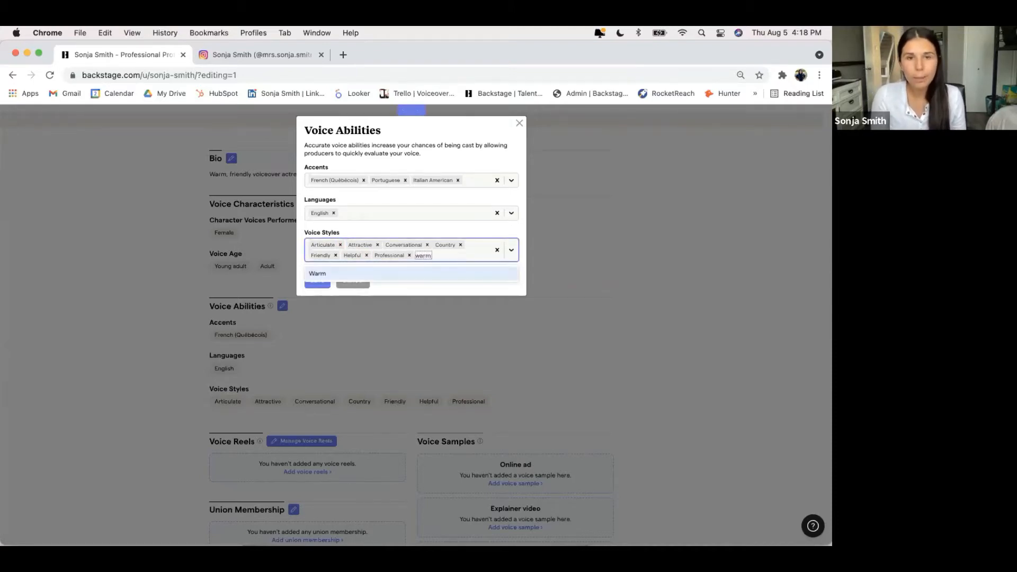
key(Return)
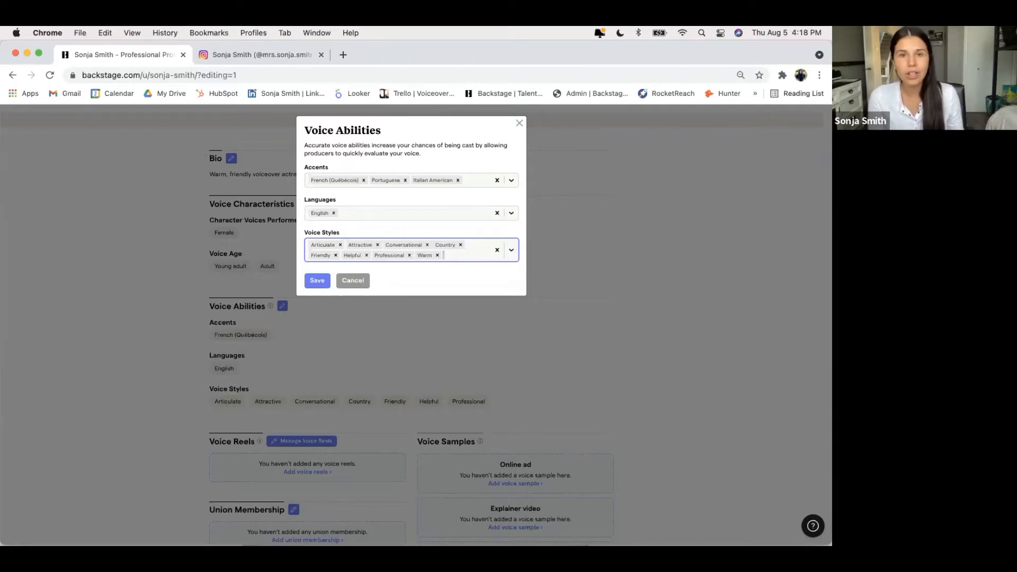
text(comed)
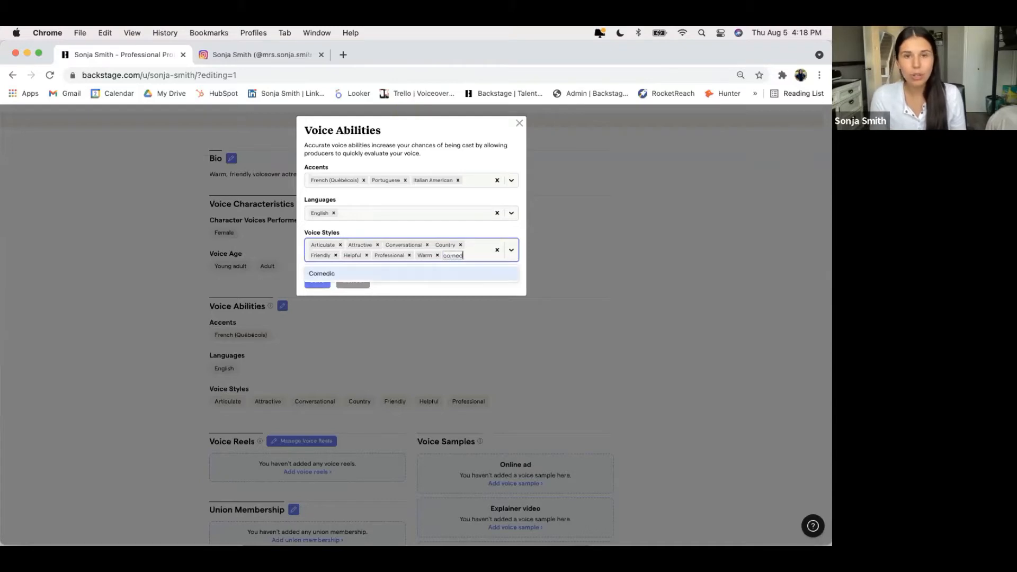
key(Return)
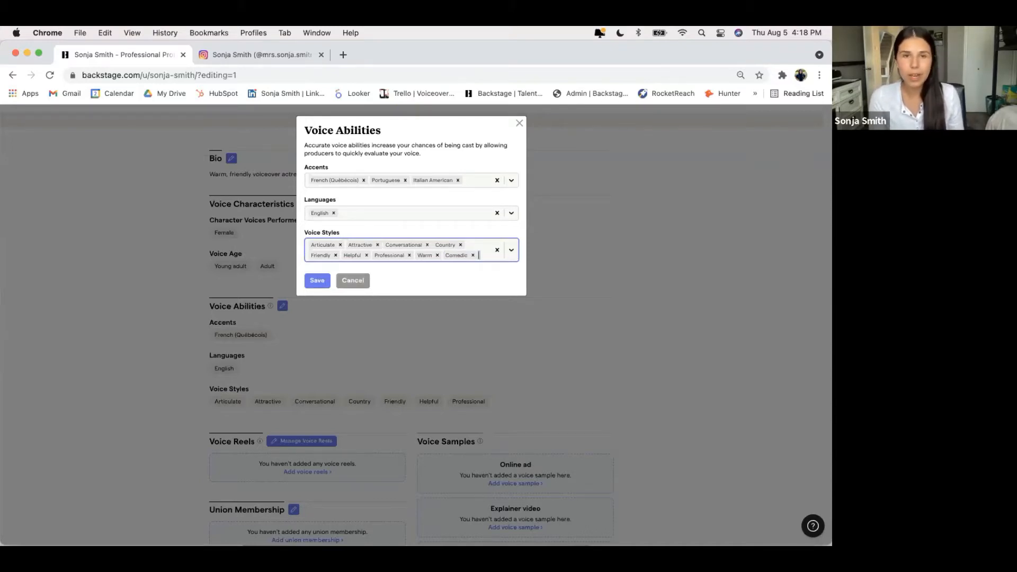
text(char)
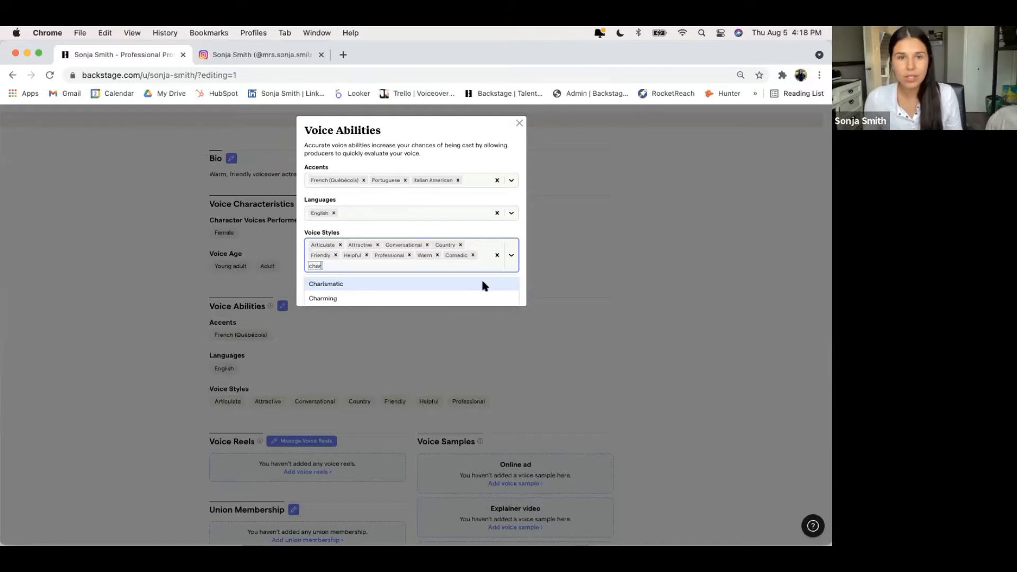
click(356, 283)
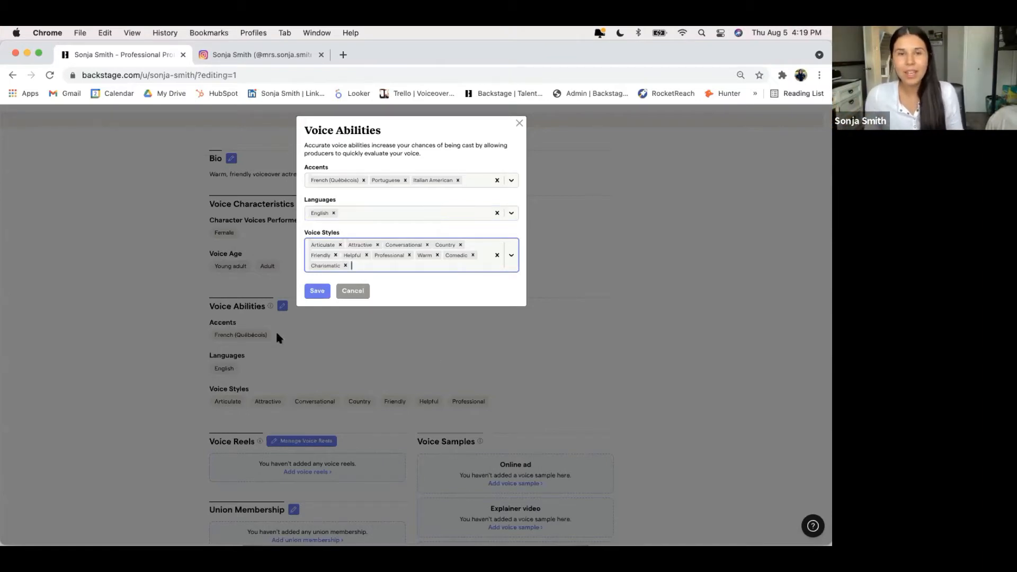
Save the voice abilities and review the profile's three accents and ten voice styles
click(317, 294)
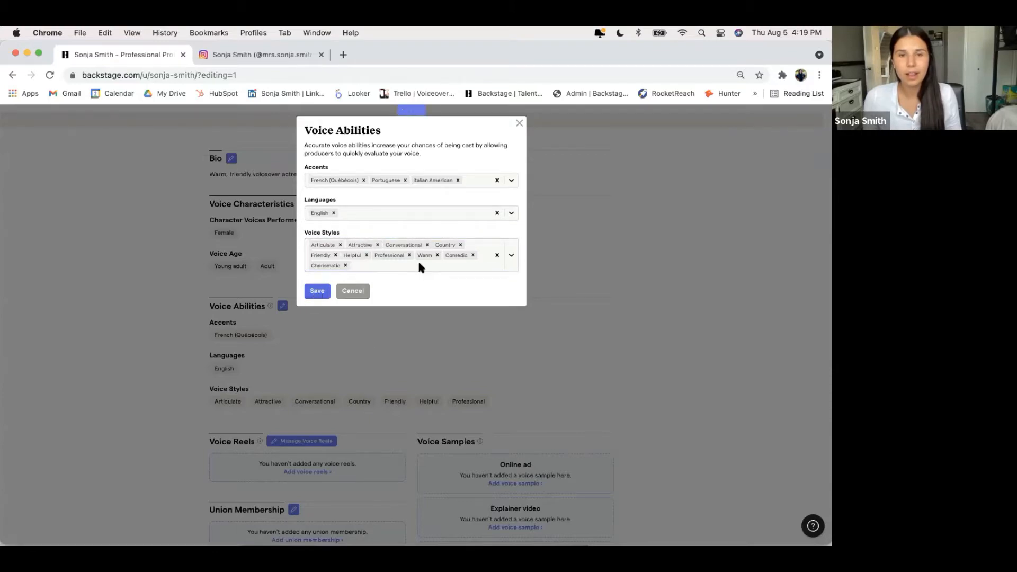
scroll(382, 324, up, 4)
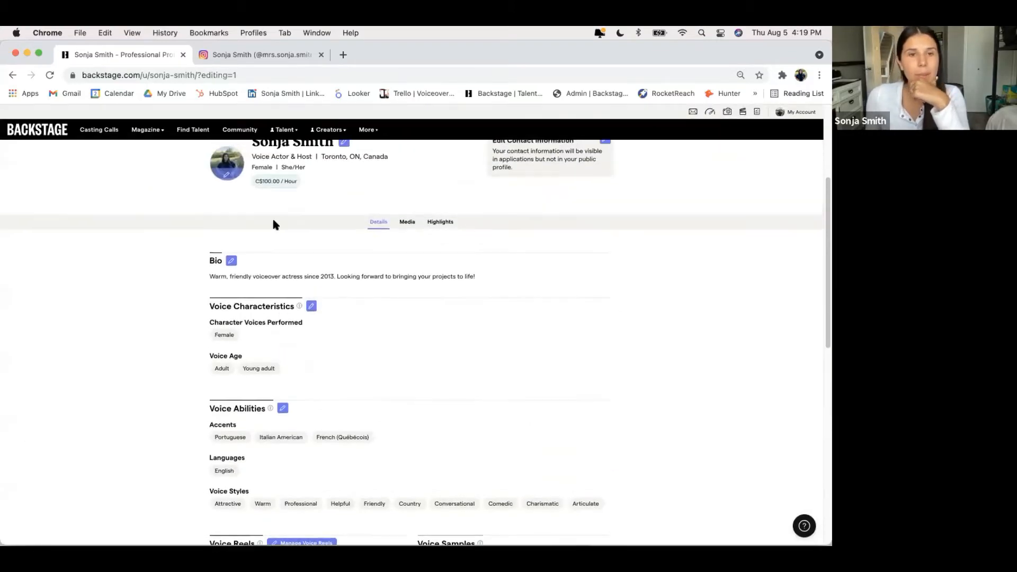
scroll(386, 296, down, 10)
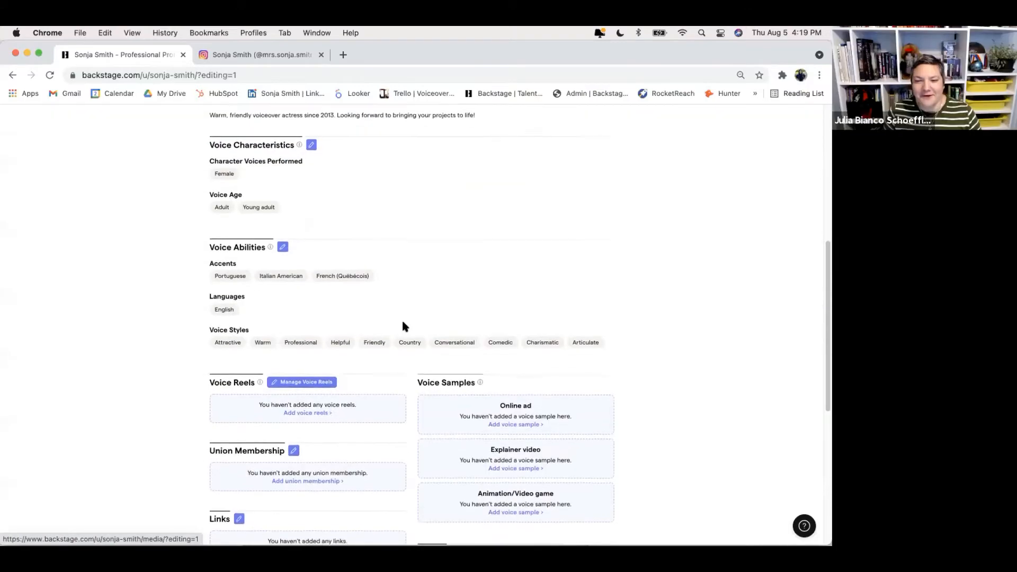
scroll(408, 440, down, 2)
scroll(380, 317, up, 1)
scroll(379, 316, up, 10)
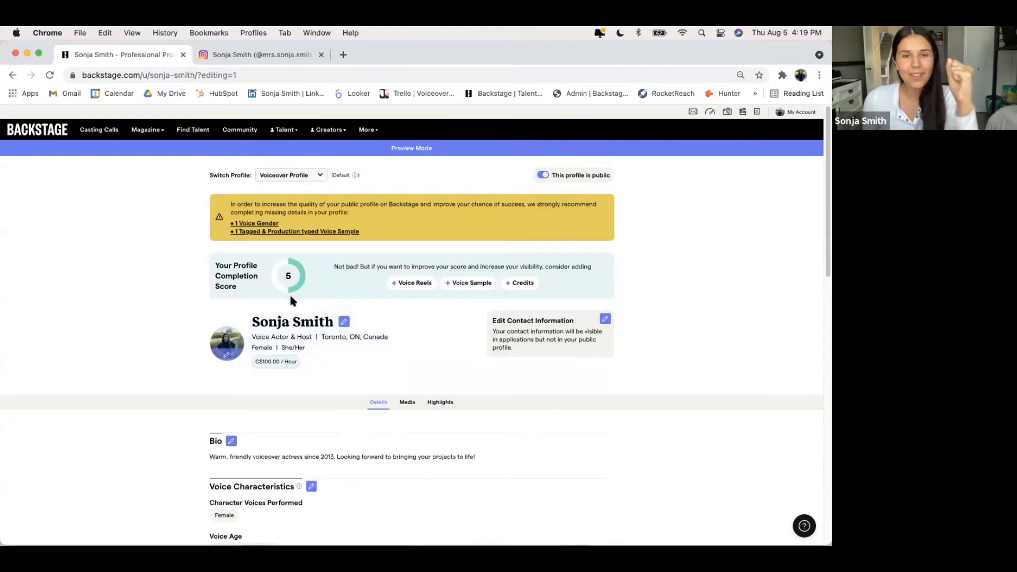
scroll(293, 299, down, 5)
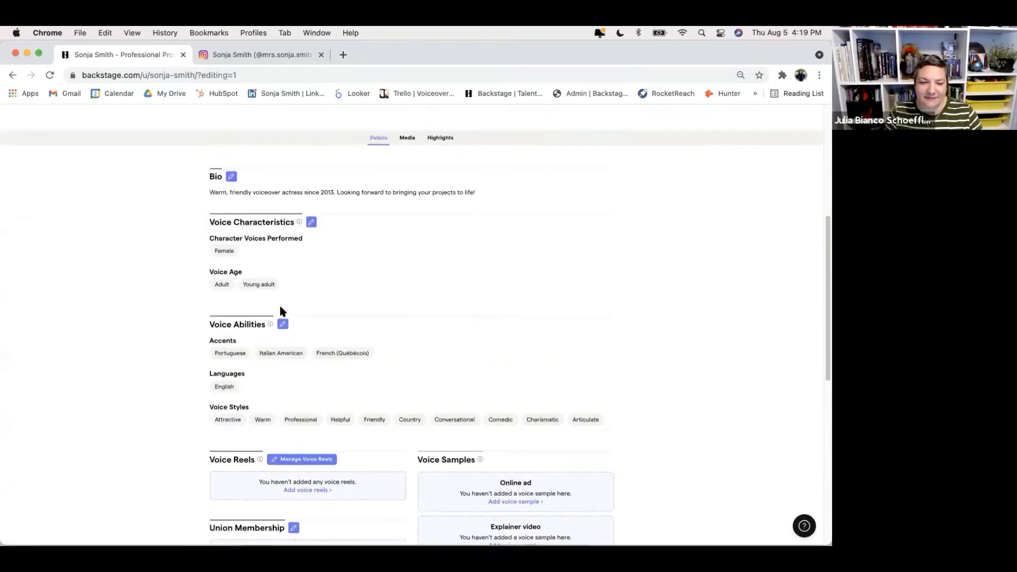
scroll(279, 305, up, 5)
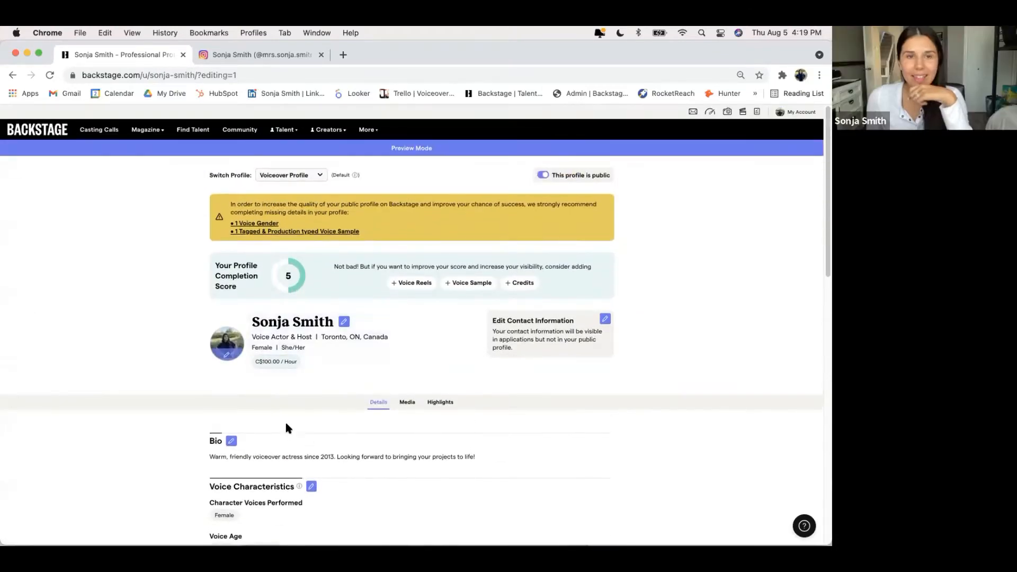
click(247, 225)
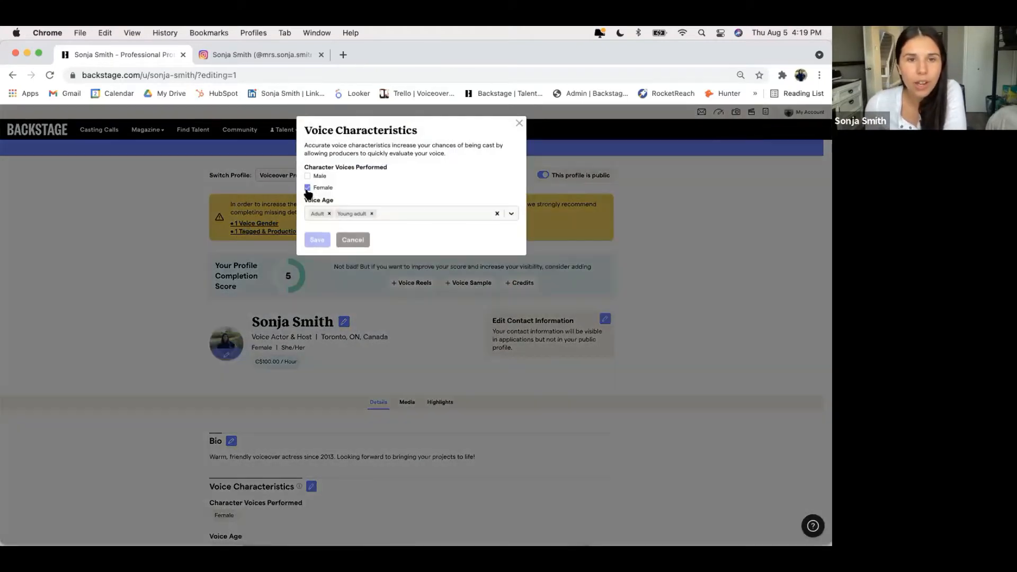
click(307, 189)
click(308, 189)
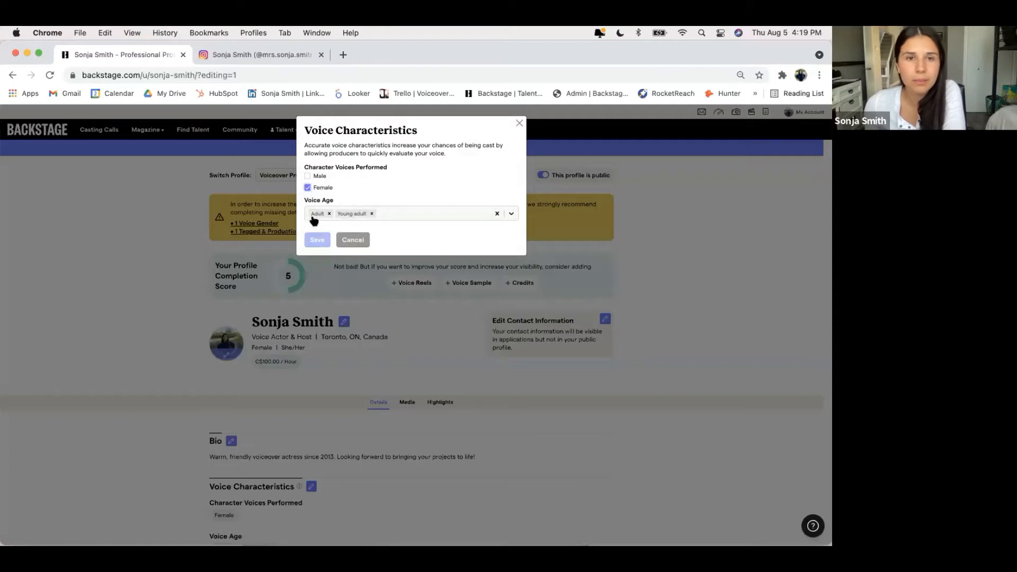
click(307, 177)
click(308, 188)
click(307, 176)
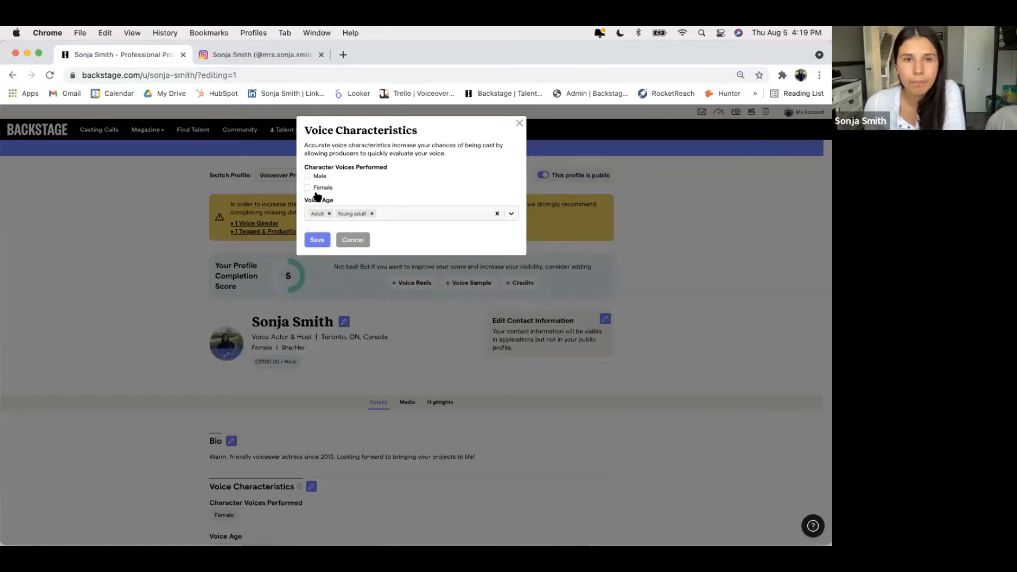
click(307, 188)
click(364, 239)
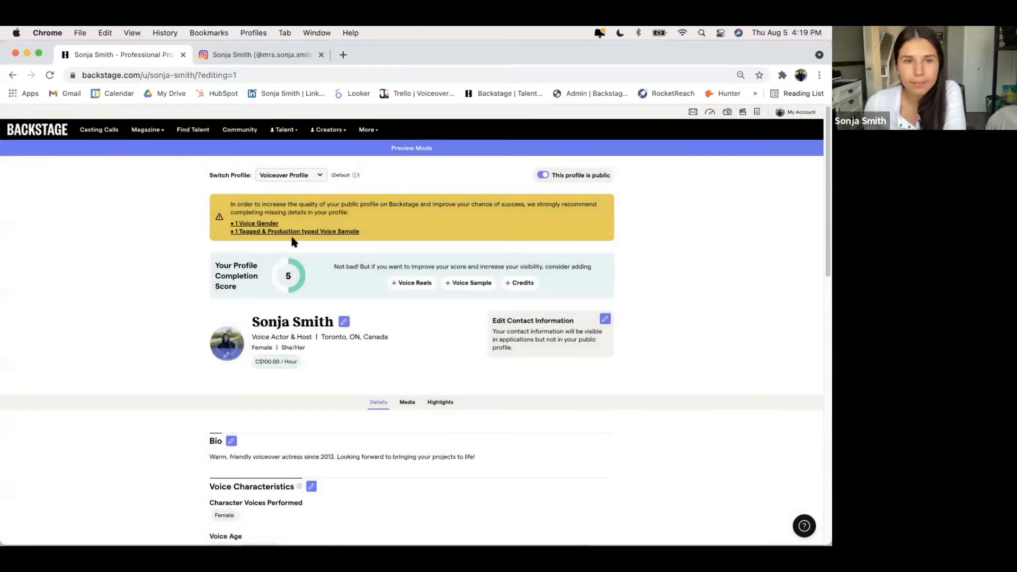
Go to the Voice Reels section and open Manage Voice Reels
scroll(447, 370, down, 4)
scroll(471, 390, down, 8)
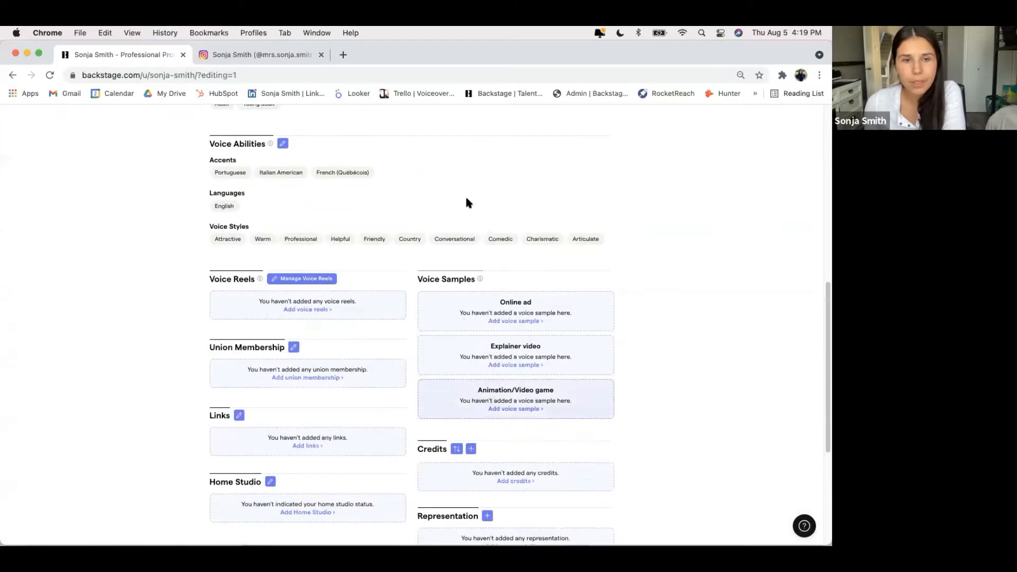
scroll(498, 311, up, 2)
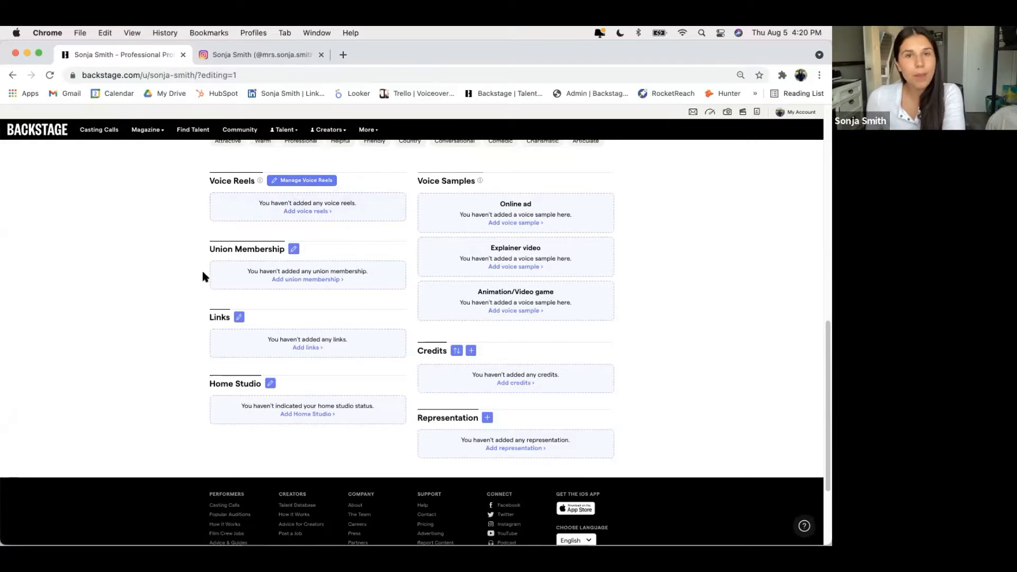
click(305, 180)
Upload Commercial Demo.mp3 from the computer as a new voice reel
click(336, 320)
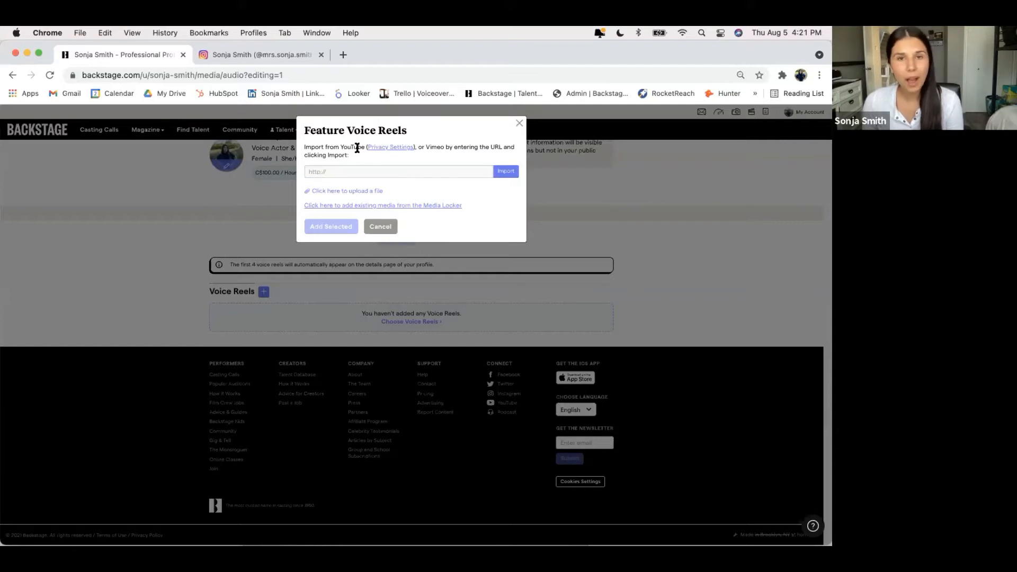
click(418, 171)
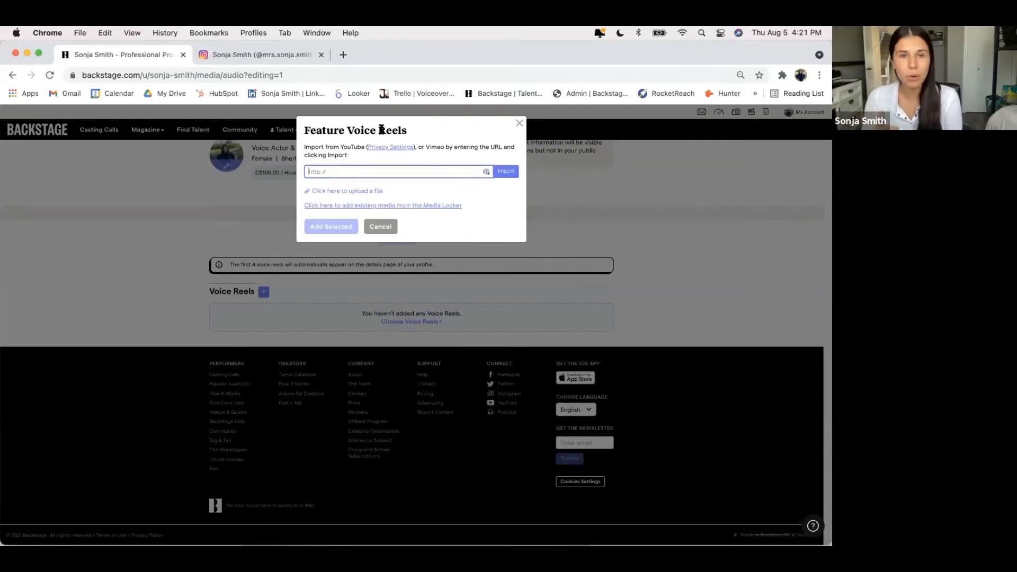
click(340, 192)
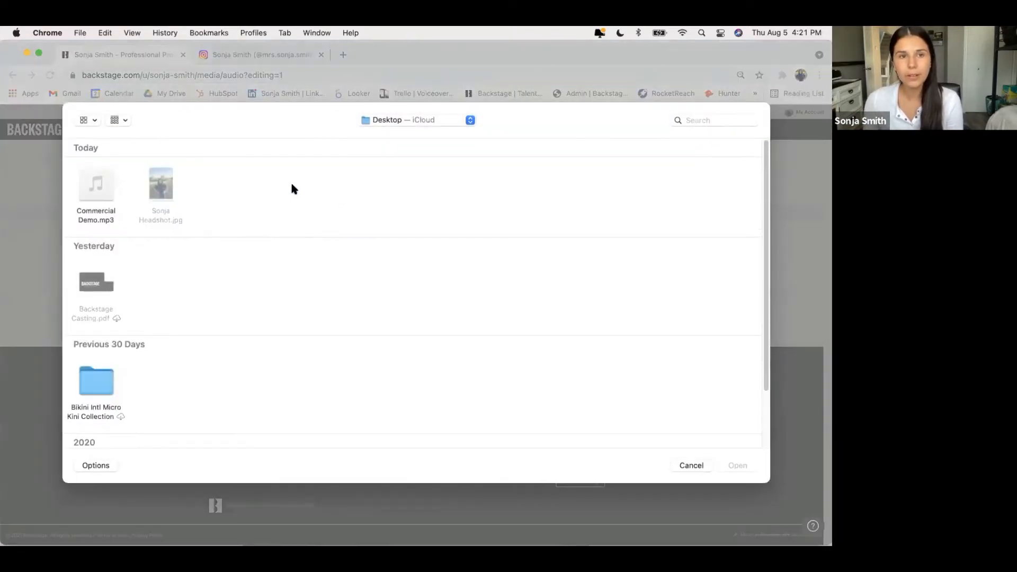
click(91, 188)
click(735, 466)
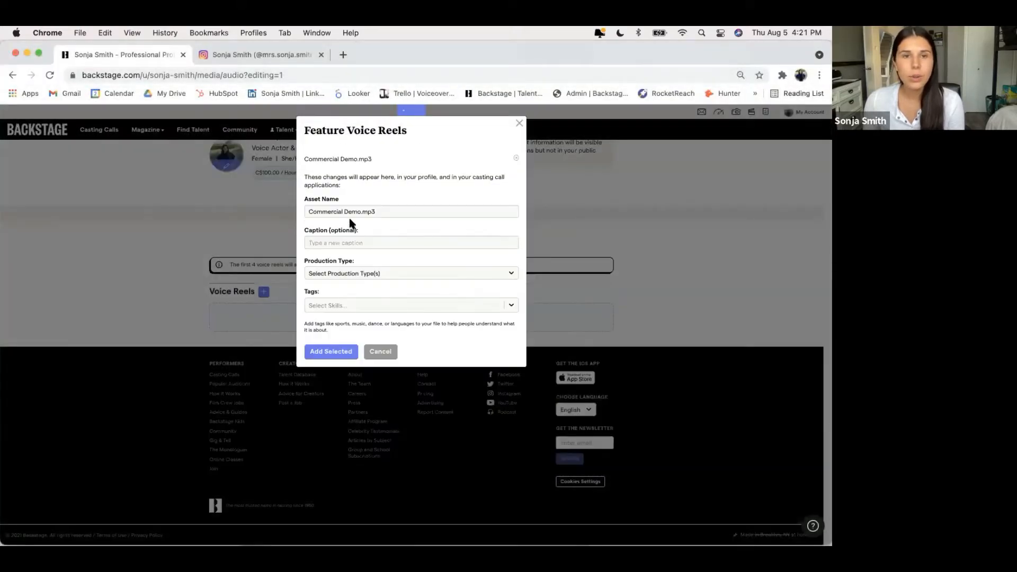
Rename the reel's asset name to Commercial Demo by removing the .mp3 extension
click(360, 211)
drag(382, 211, 362, 211)
key(BackSpace)
click(377, 242)
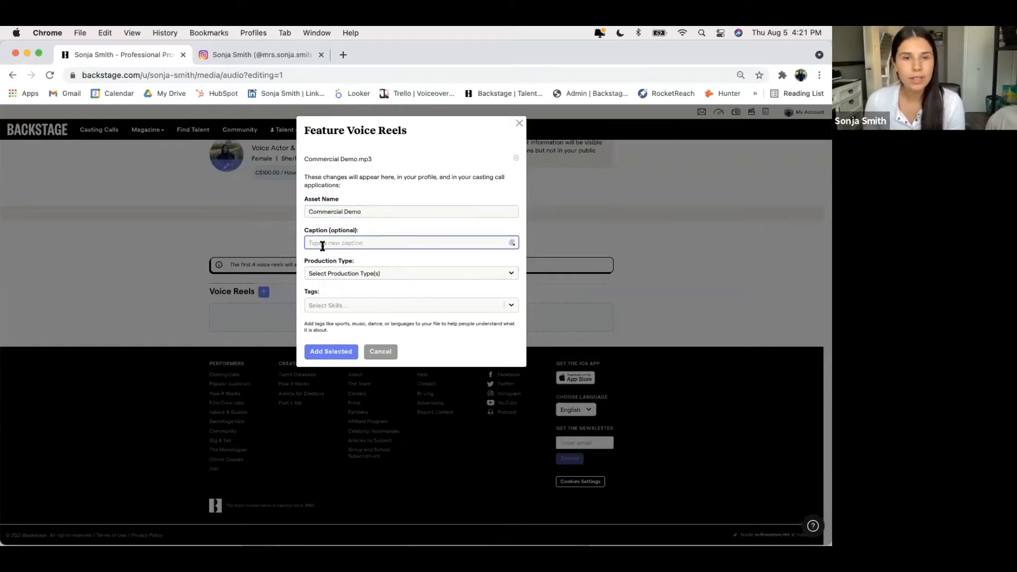
Set the reel's production type to Commercials (Voiceover)
click(342, 276)
scroll(343, 326, down, 10)
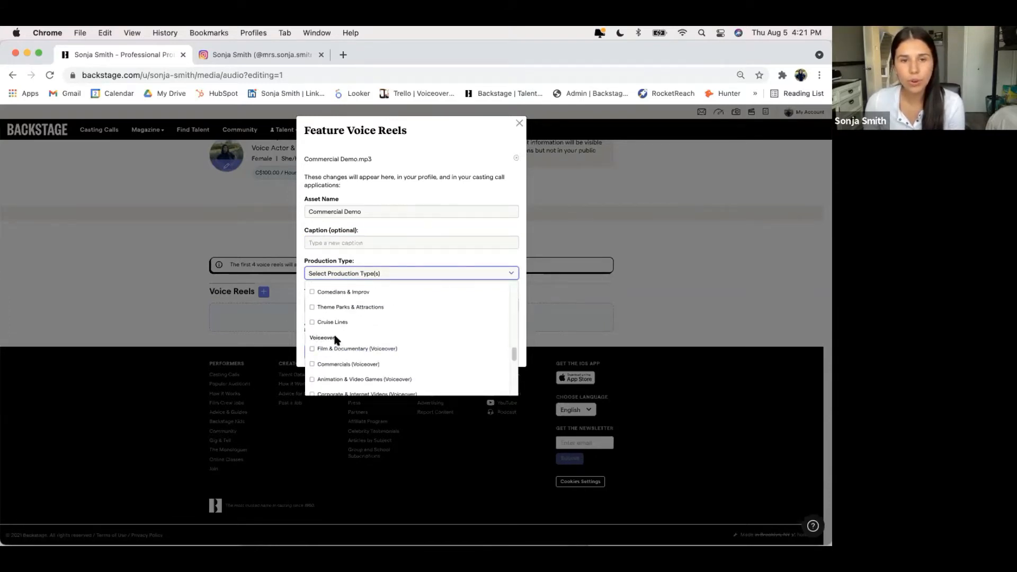
scroll(417, 331, down, 3)
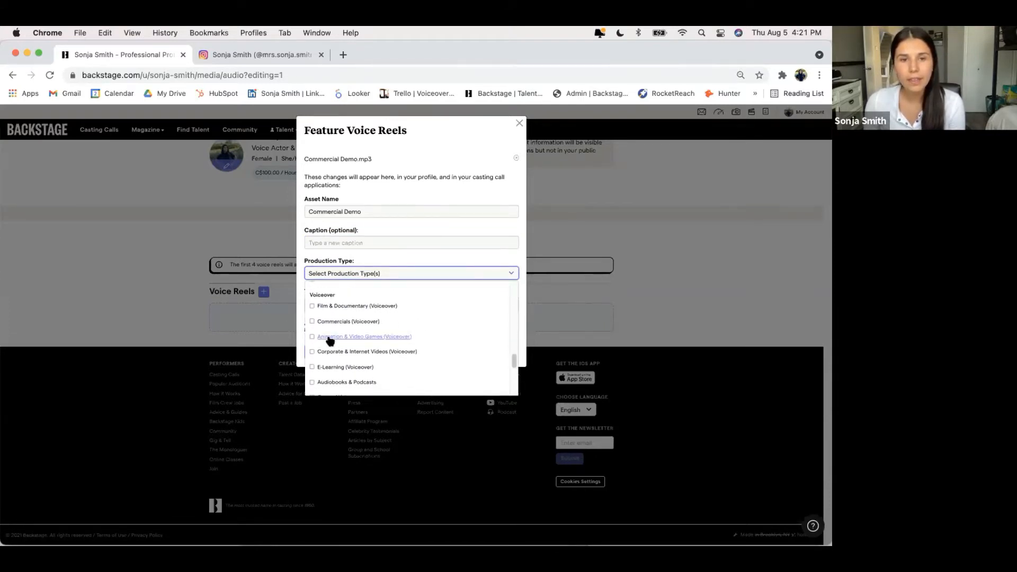
click(336, 324)
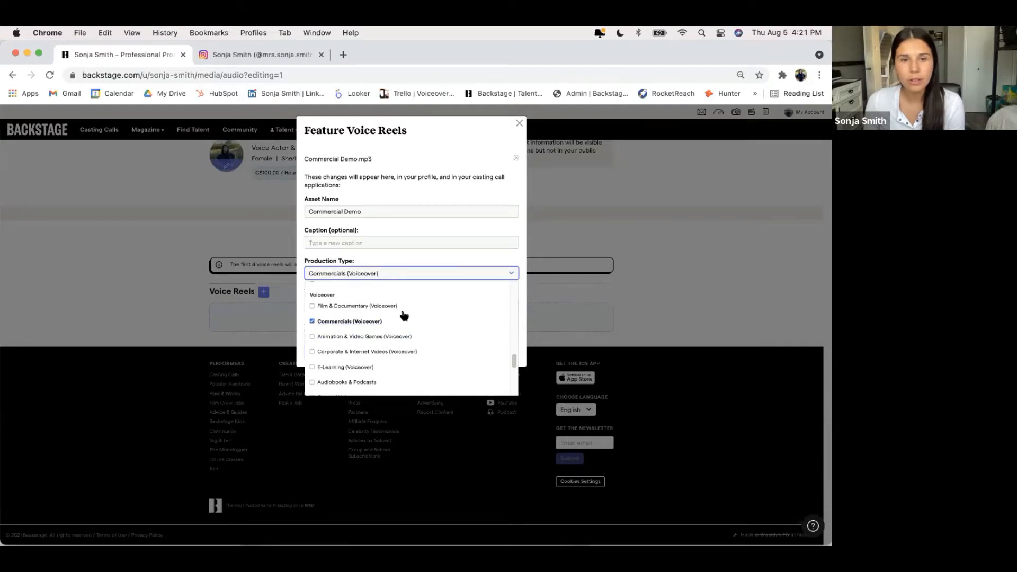
scroll(396, 325, down, 1)
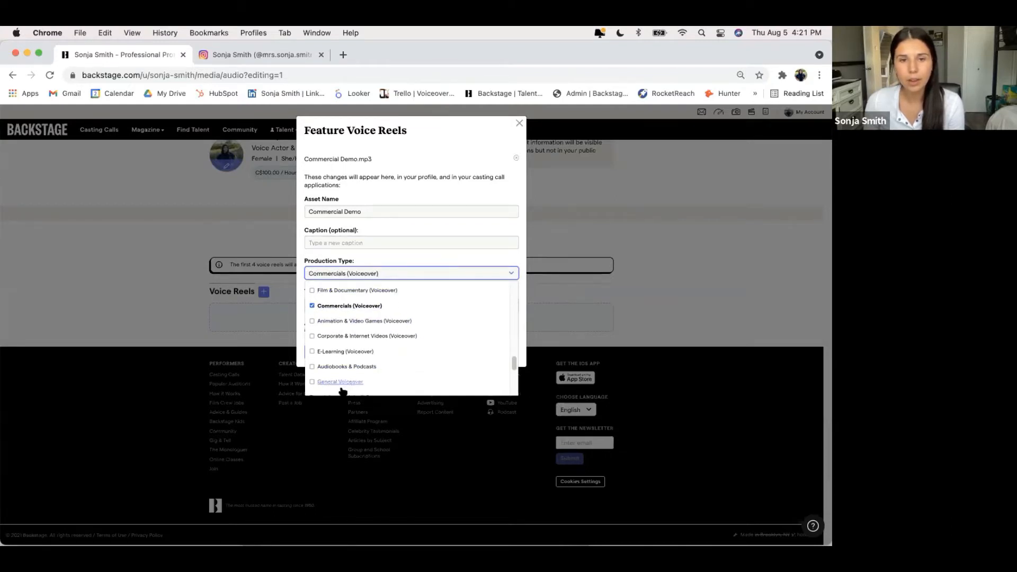
click(416, 250)
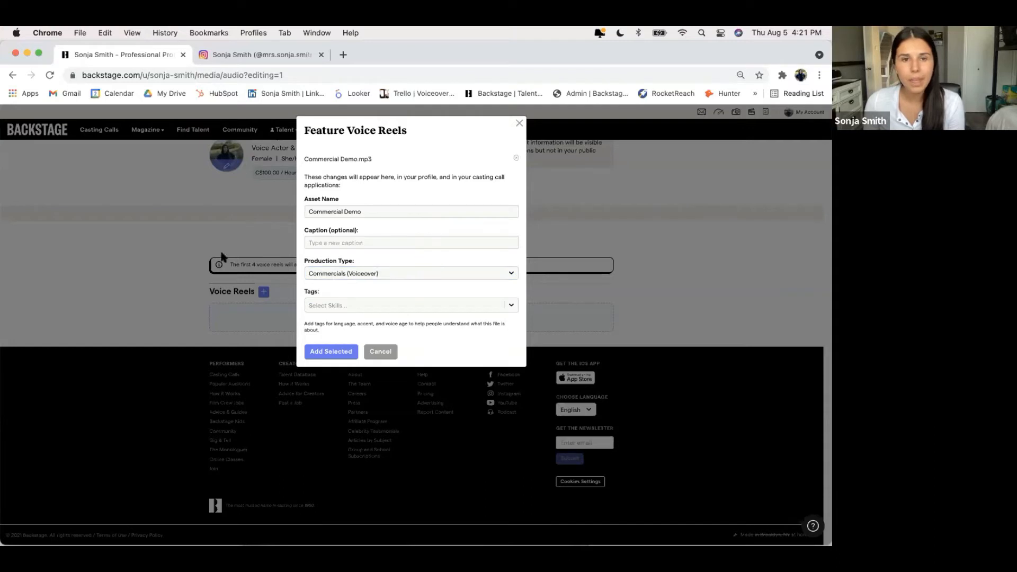
Tag the reel with Voice Style: Friendly and Voice Style: Conversational
click(344, 307)
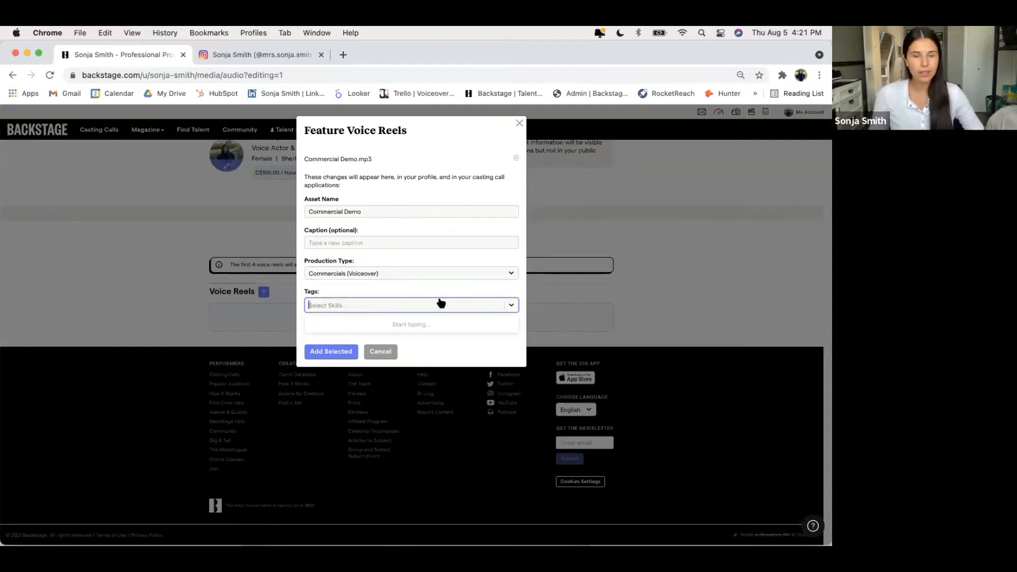
text(friend)
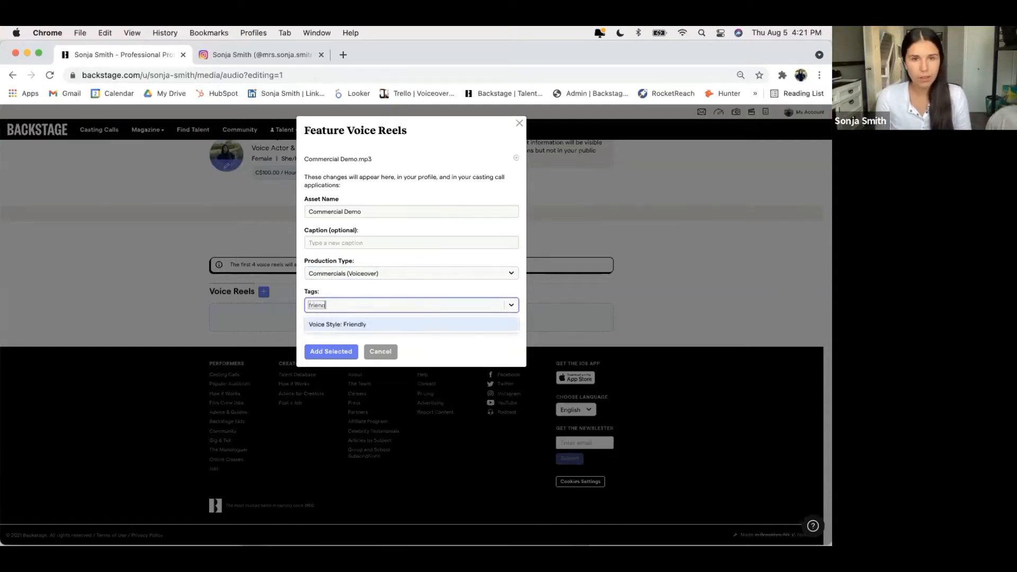
key(Return)
text(conversation)
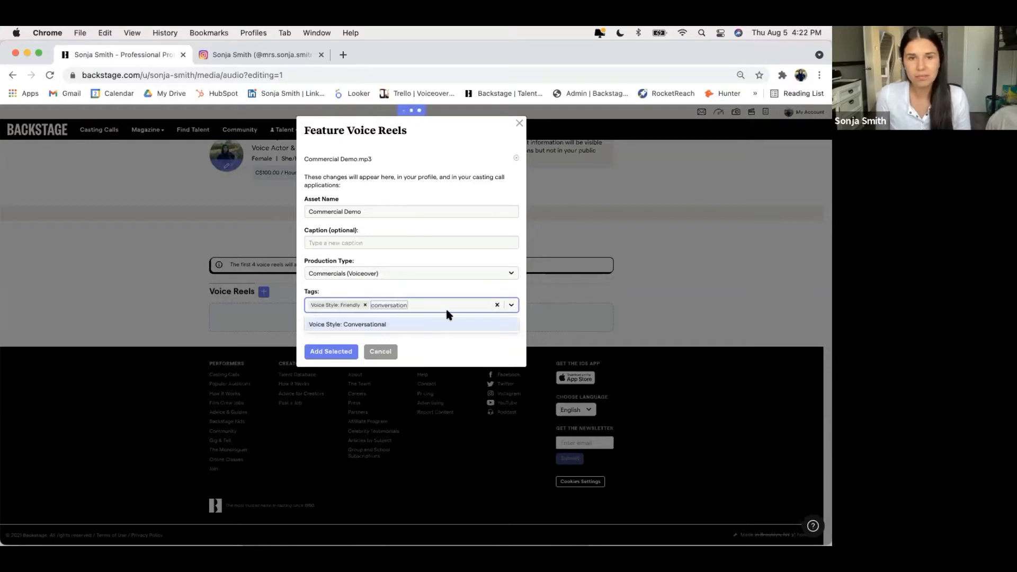
click(430, 324)
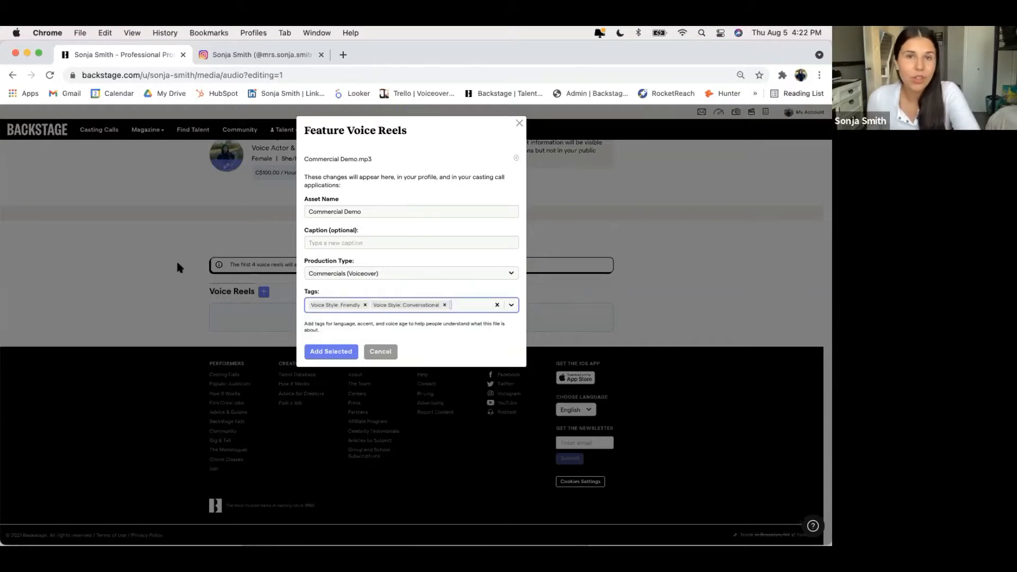
click(321, 352)
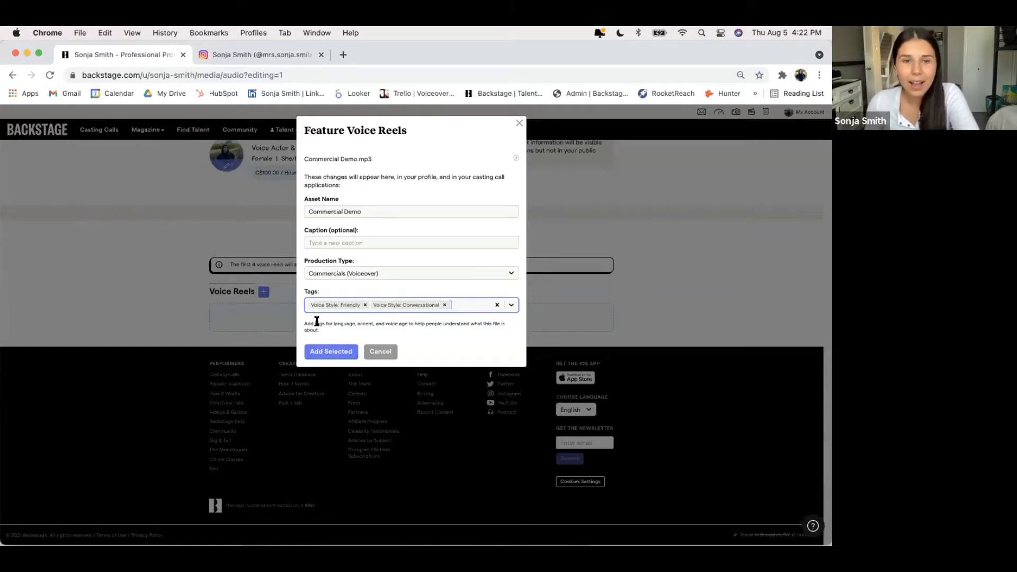
triple_click(313, 322)
click(332, 334)
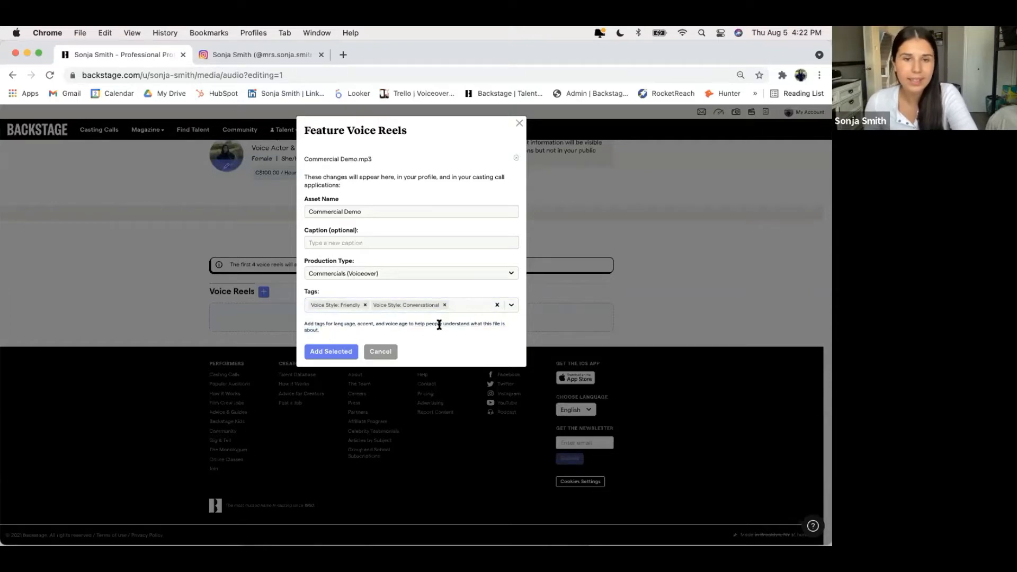
triple_click(308, 325)
click(454, 311)
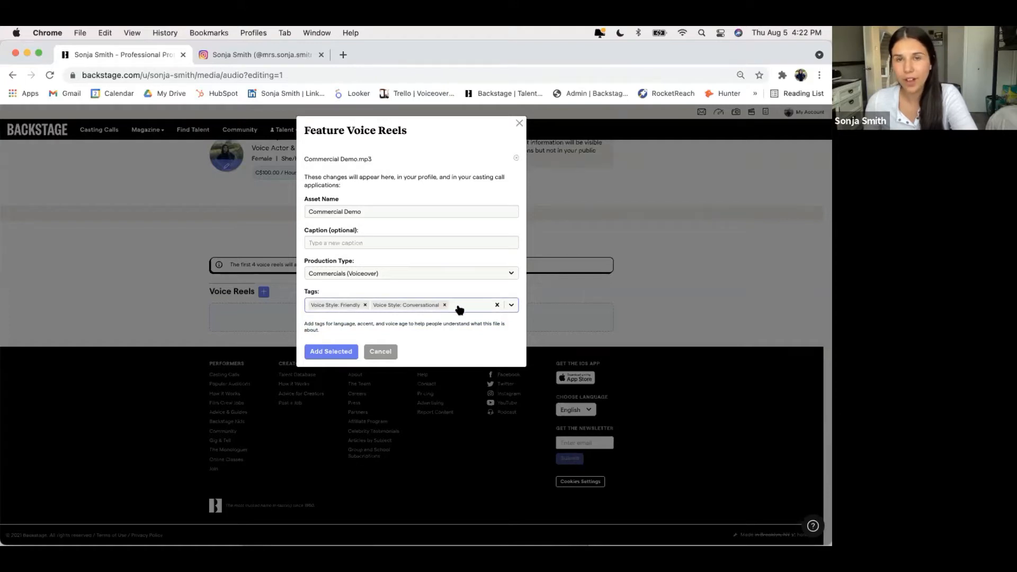
Add the Voice Age: Young adult and Languages: English tags
text(young)
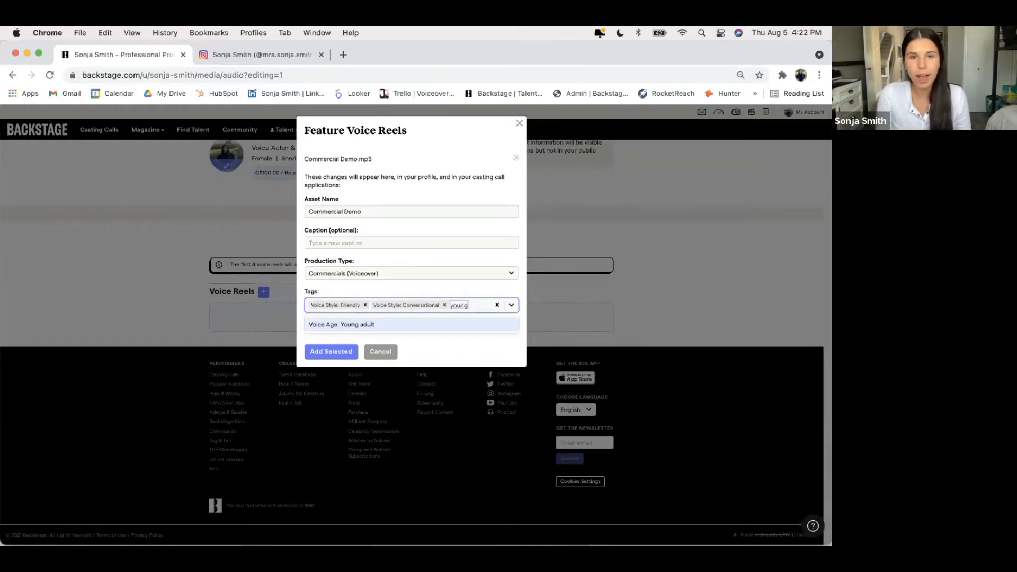
key(Return)
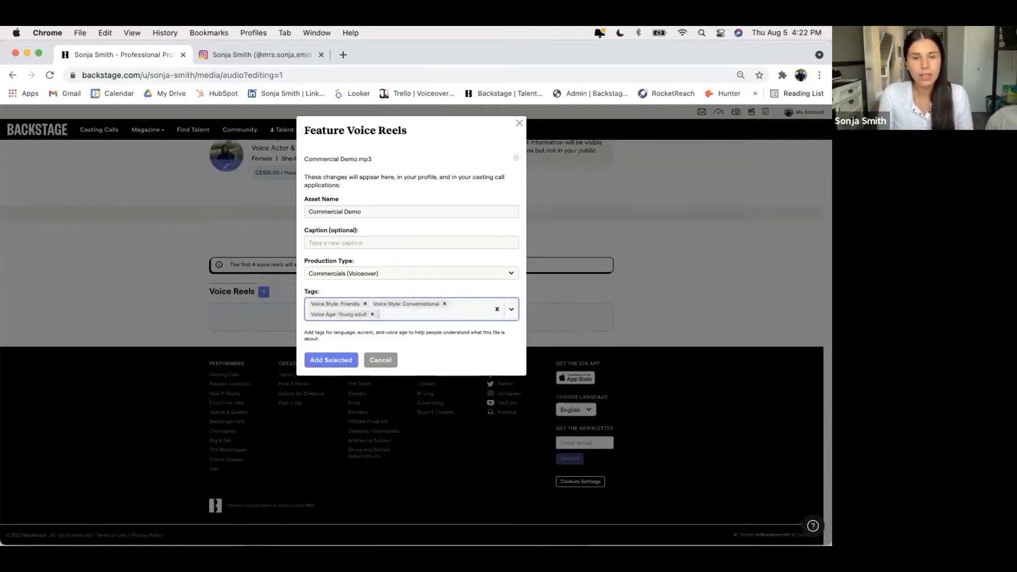
text(english)
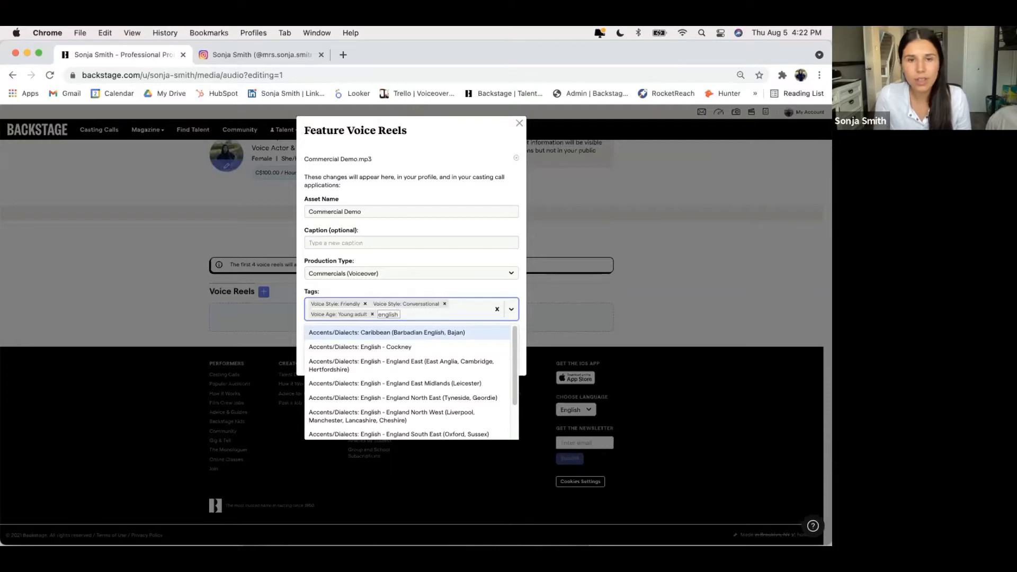
scroll(409, 365, down, 2)
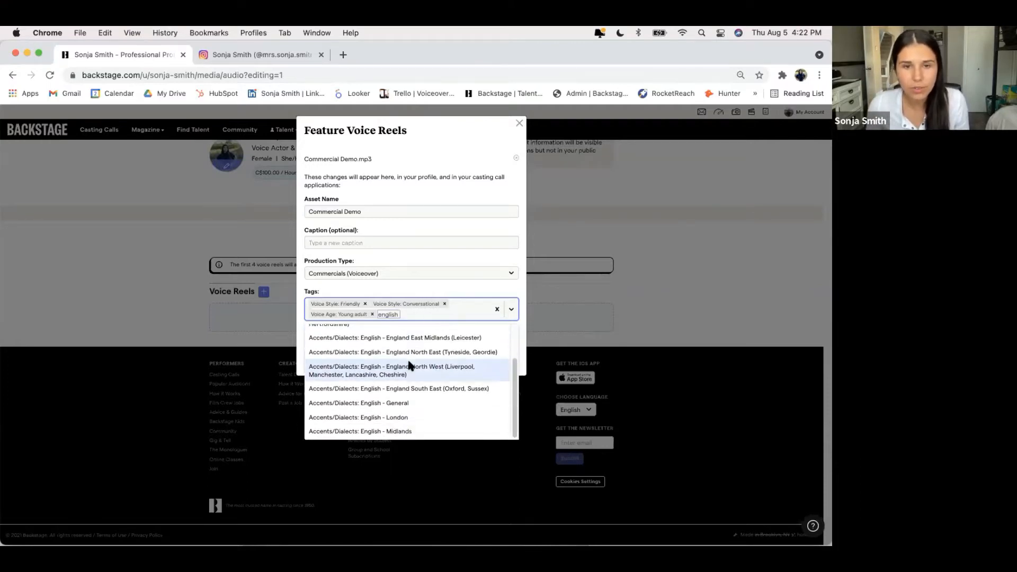
scroll(411, 367, down, 4)
scroll(425, 402, down, 2)
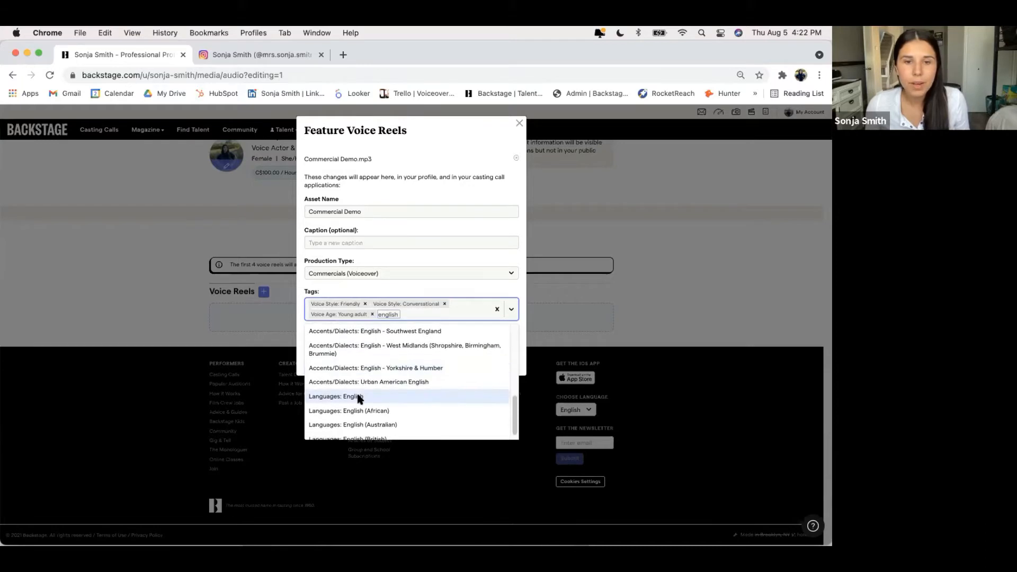
click(355, 388)
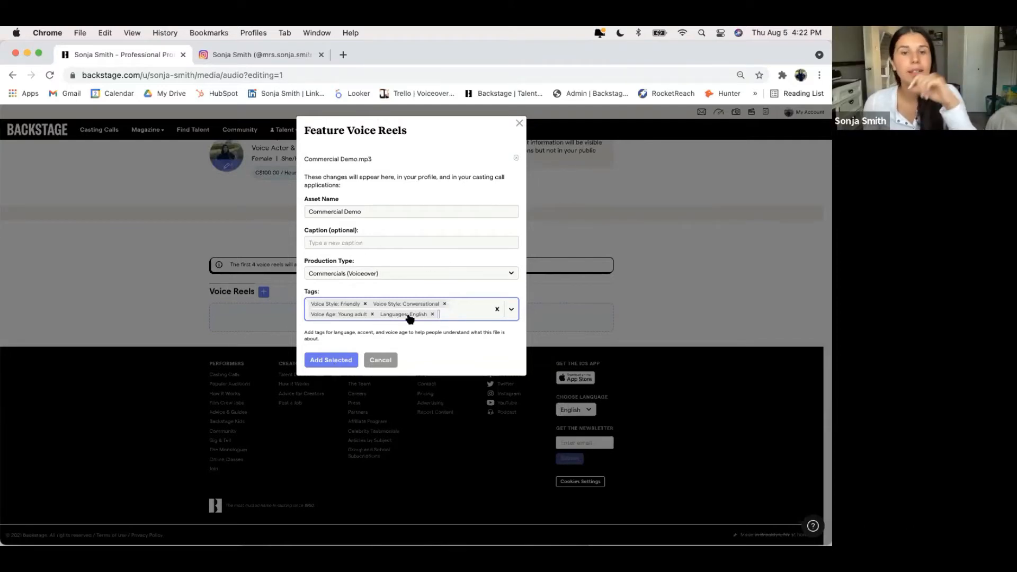
Search tags for 'english north american', then close the suggestions without adding it
text(lang)
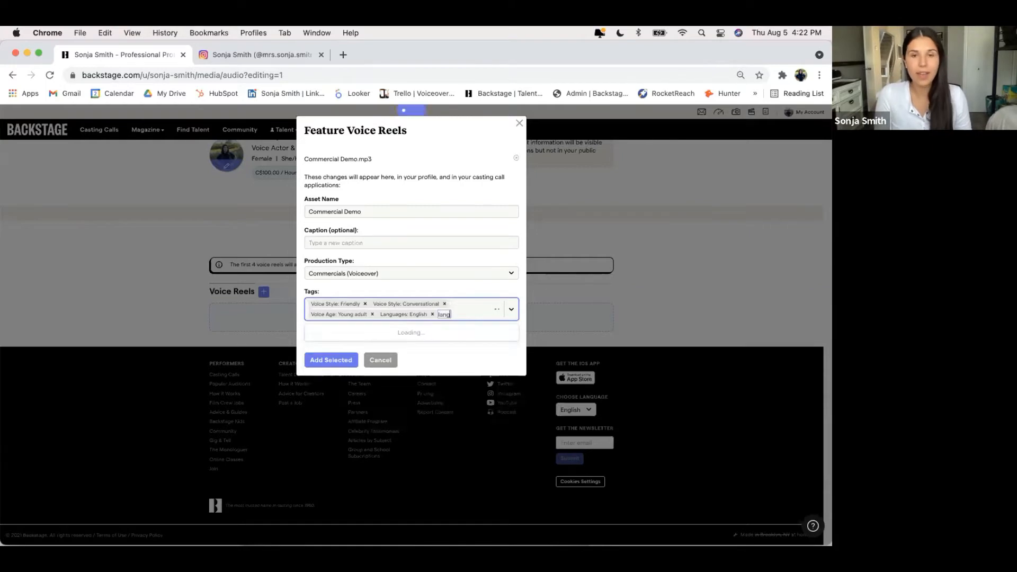
text(uage)
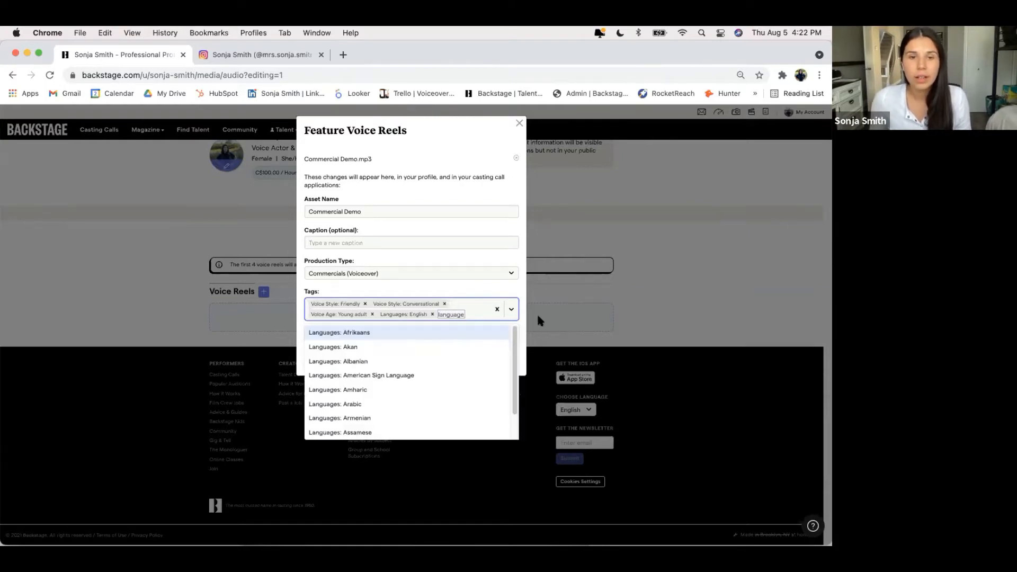
scroll(447, 353, down, 5)
double_click(446, 313)
text(english north amer)
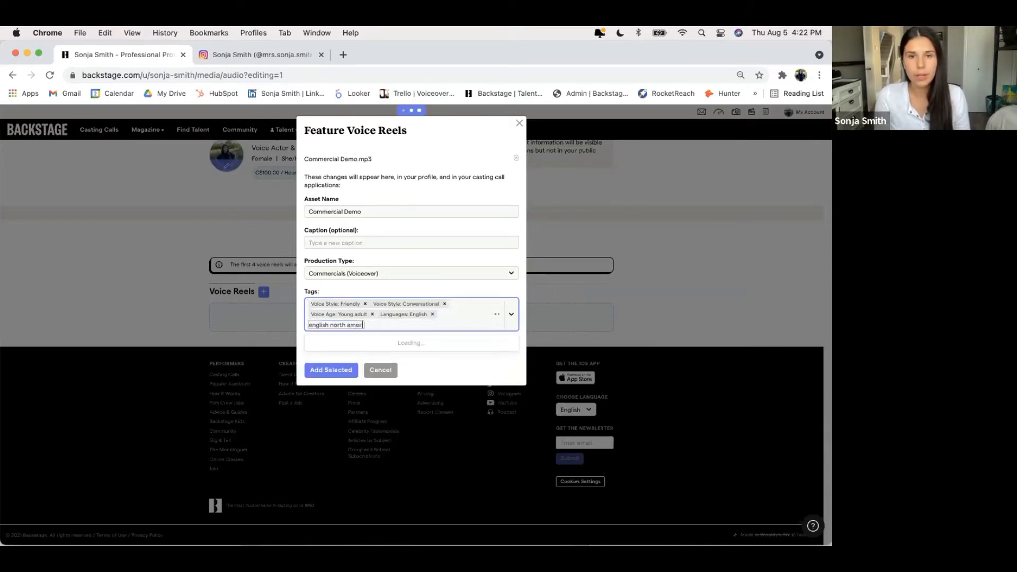
text(ican)
scroll(444, 365, down, 1)
scroll(444, 372, down, 5)
scroll(432, 373, down, 5)
scroll(418, 387, down, 3)
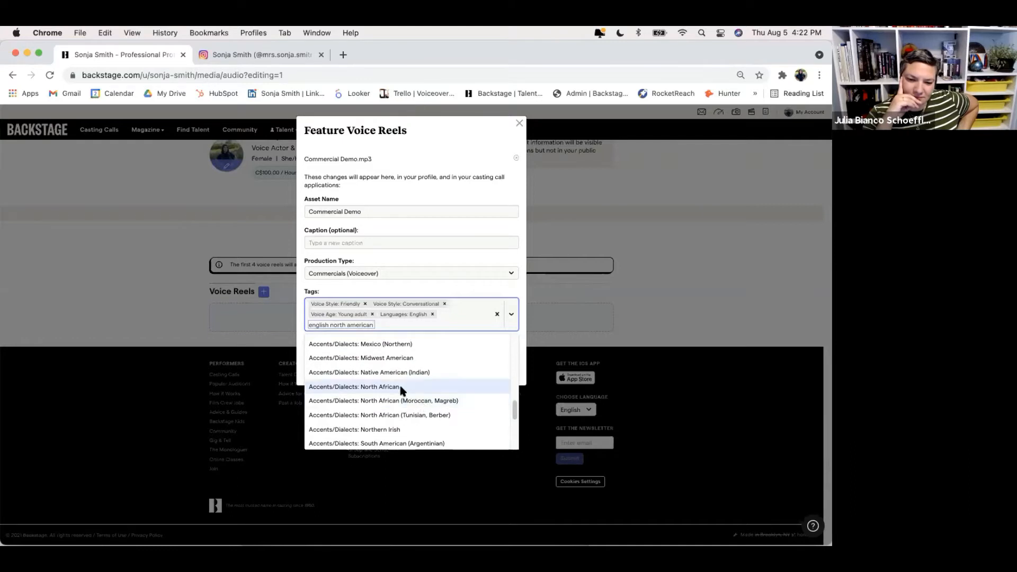
scroll(418, 397, down, 3)
scroll(419, 398, up, 10)
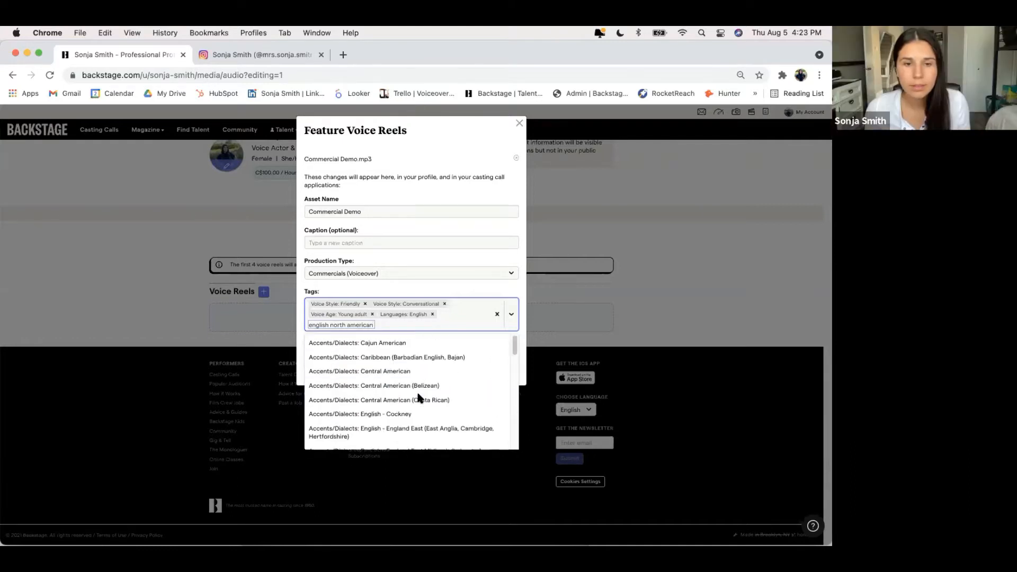
scroll(419, 397, down, 5)
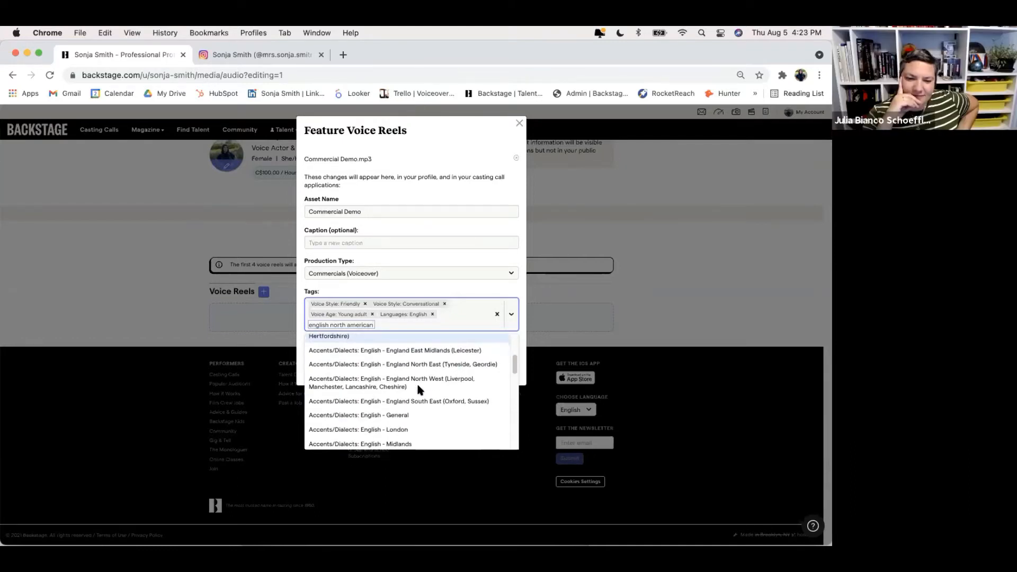
scroll(419, 389, down, 1)
double_click(380, 326)
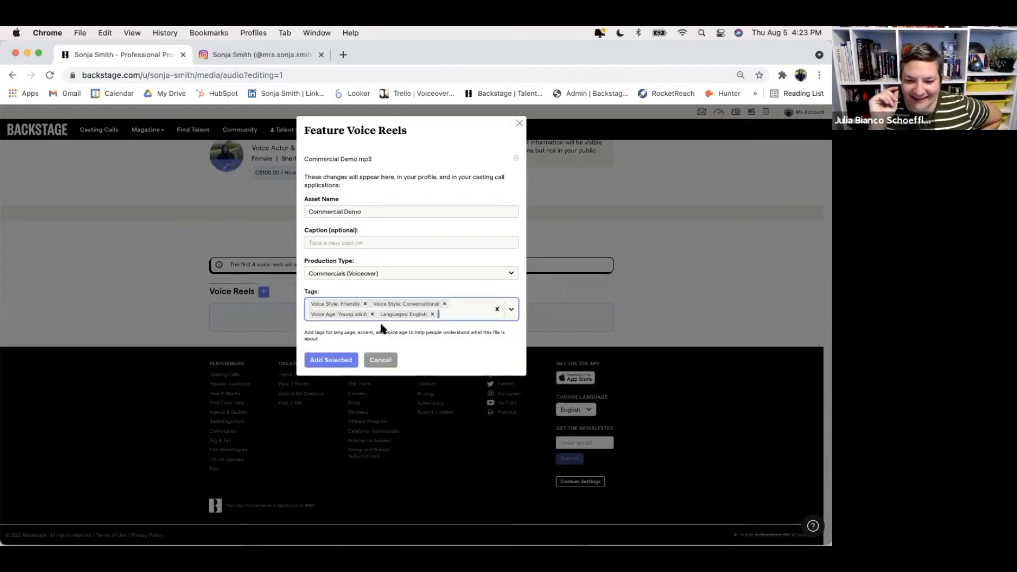
click(473, 317)
click(449, 283)
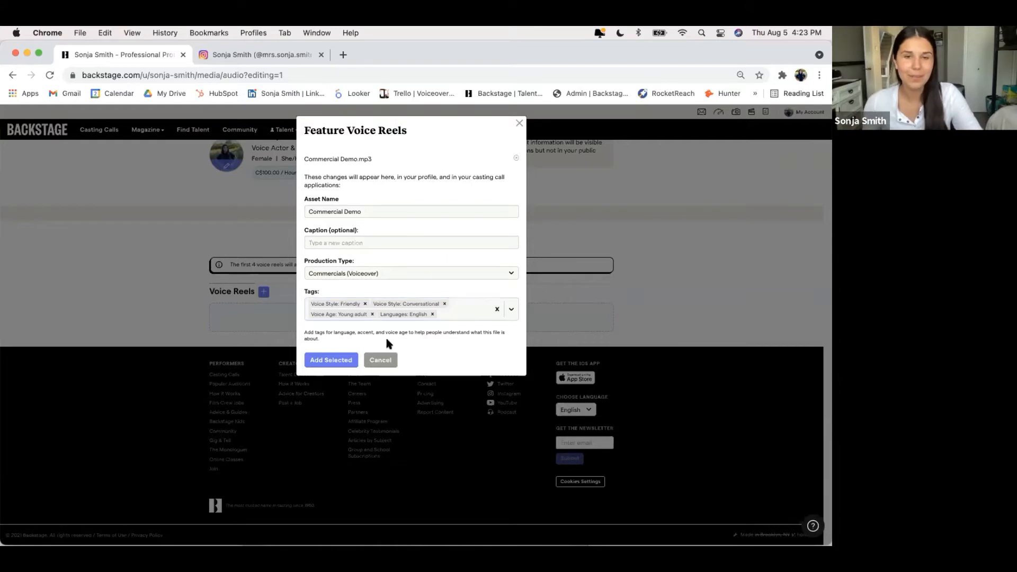
Add the Commercial Demo reel with its production type and four tags to Voice Reels
click(347, 363)
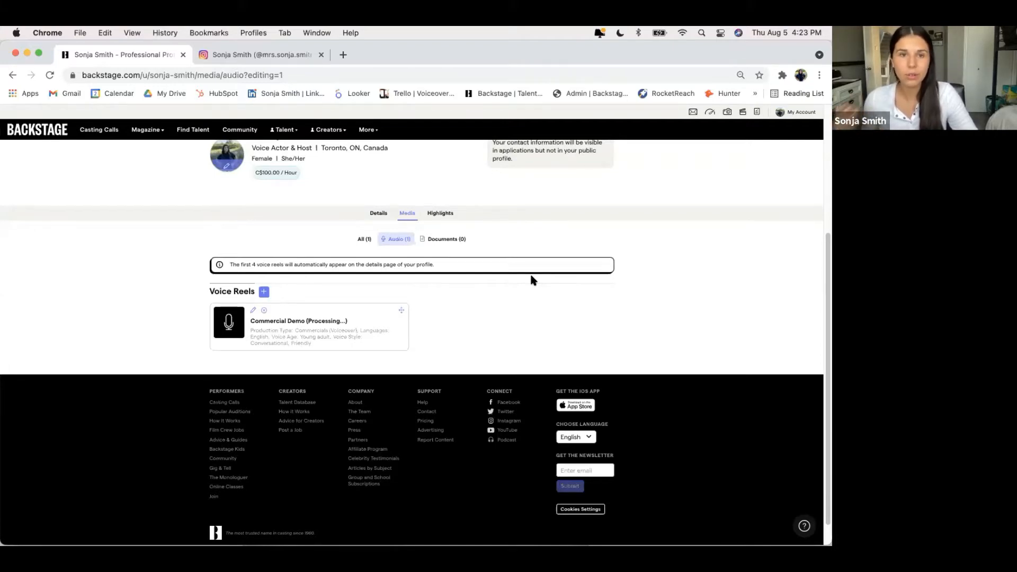
scroll(431, 310, up, 1)
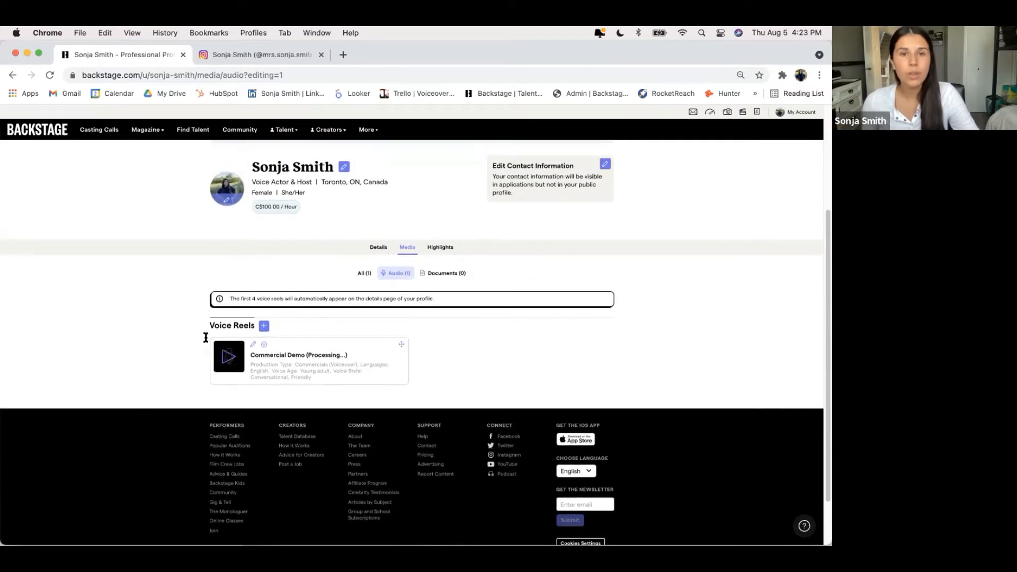
scroll(406, 345, up, 1)
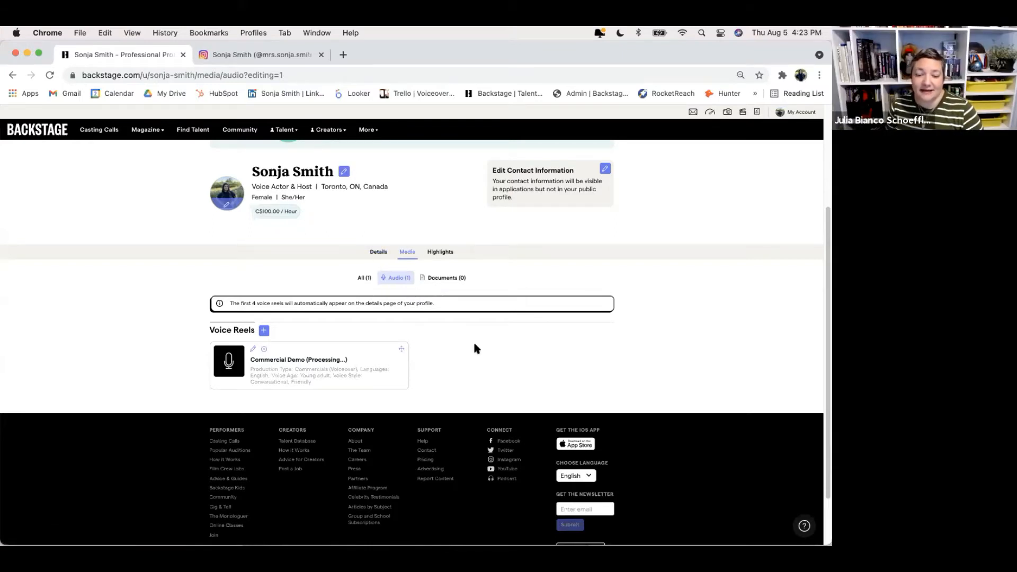
click(380, 254)
scroll(430, 299, down, 5)
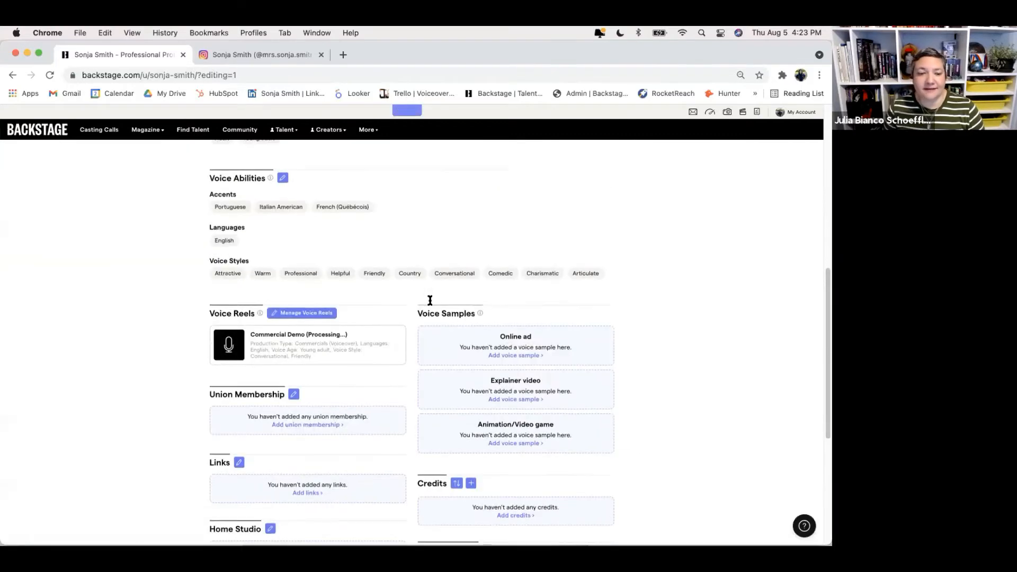
scroll(429, 303, down, 2)
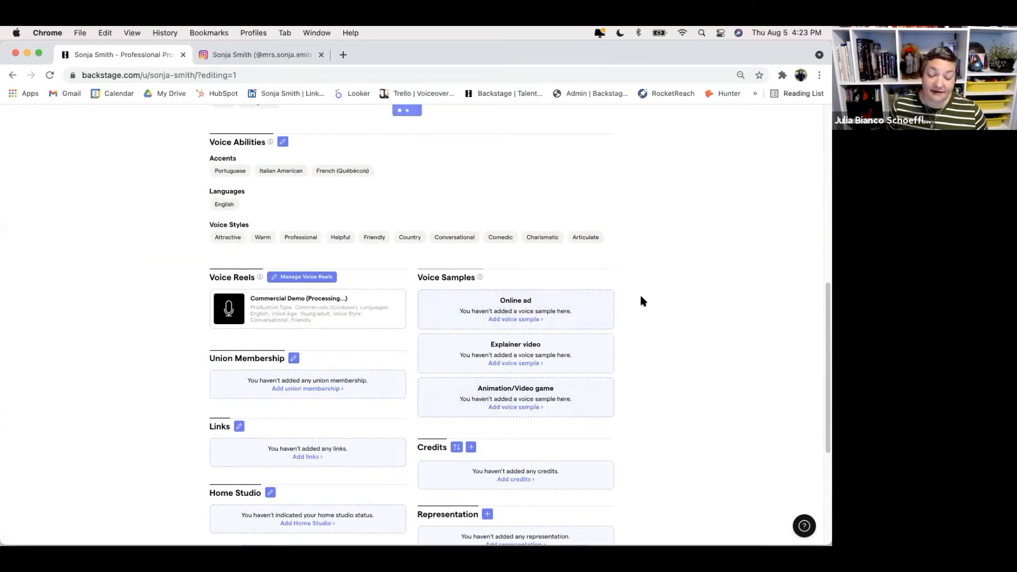
scroll(641, 299, down, 3)
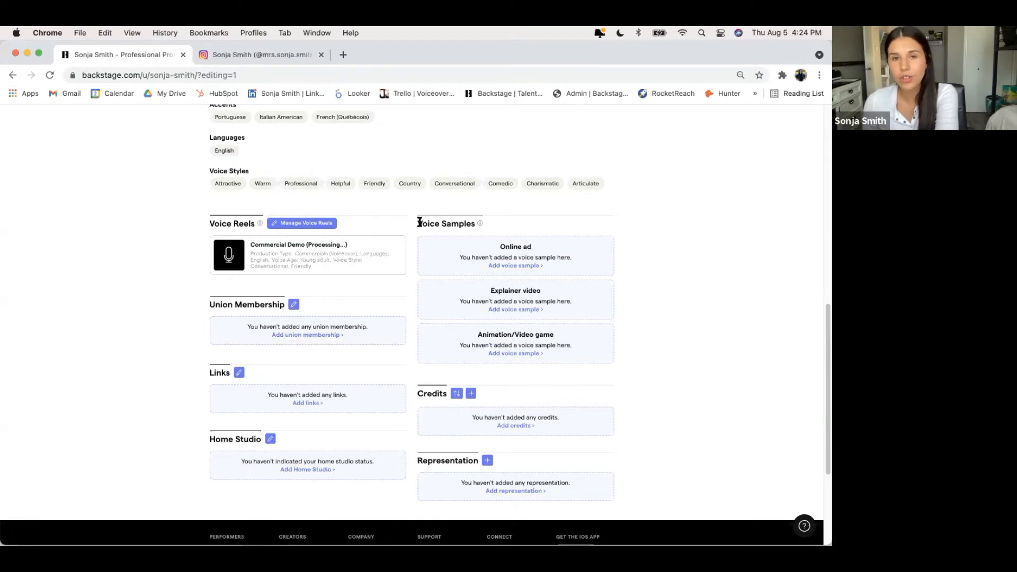
drag(418, 223, 580, 269)
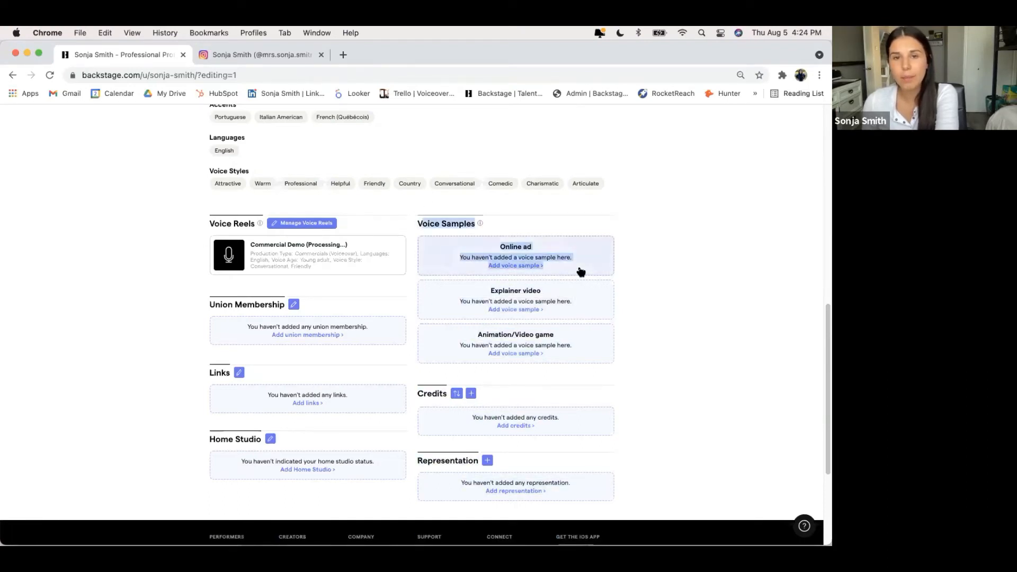
click(683, 300)
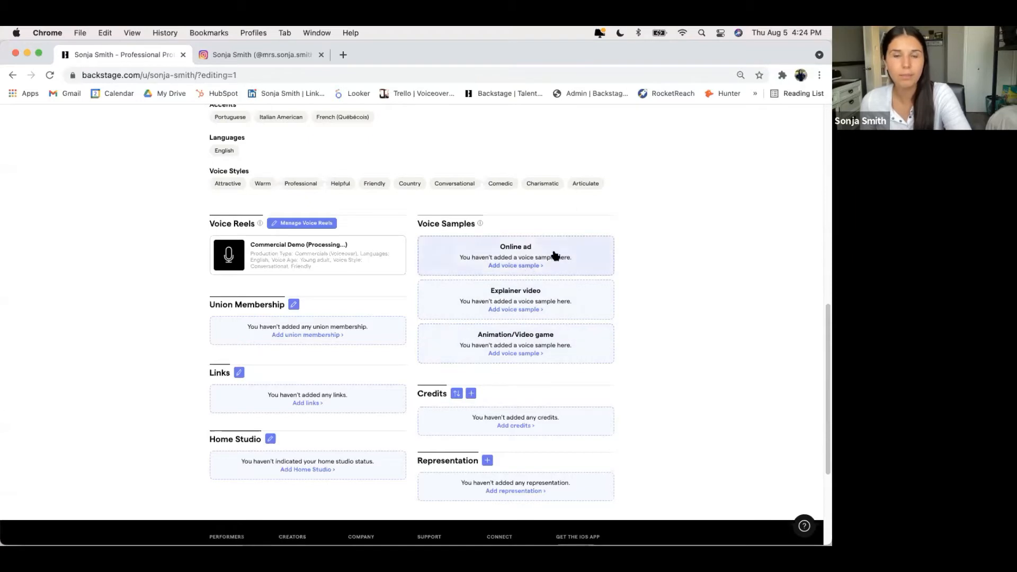
Read the art direction and sample script for the Online ad voice sample
click(510, 266)
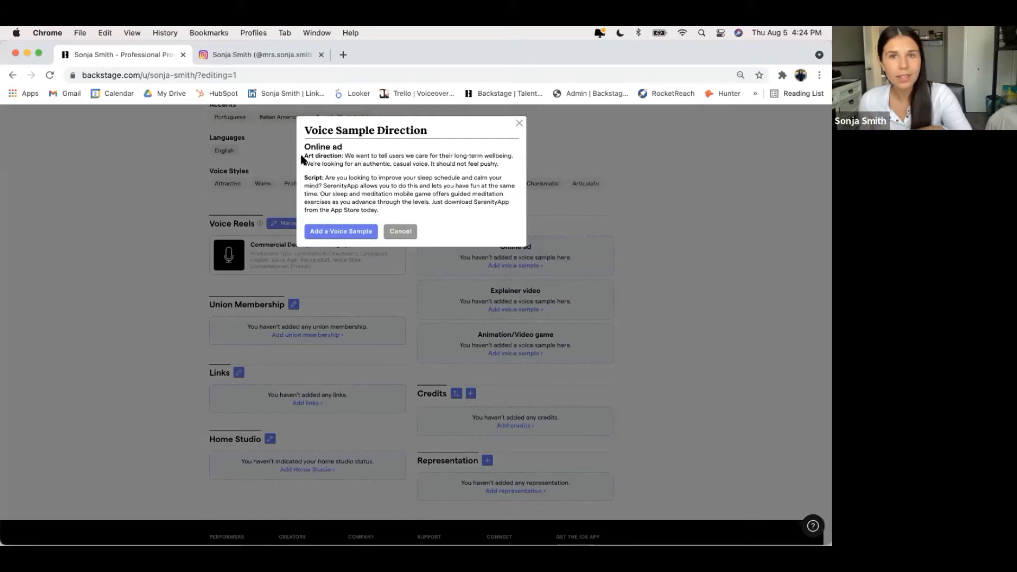
drag(351, 156, 501, 164)
click(503, 165)
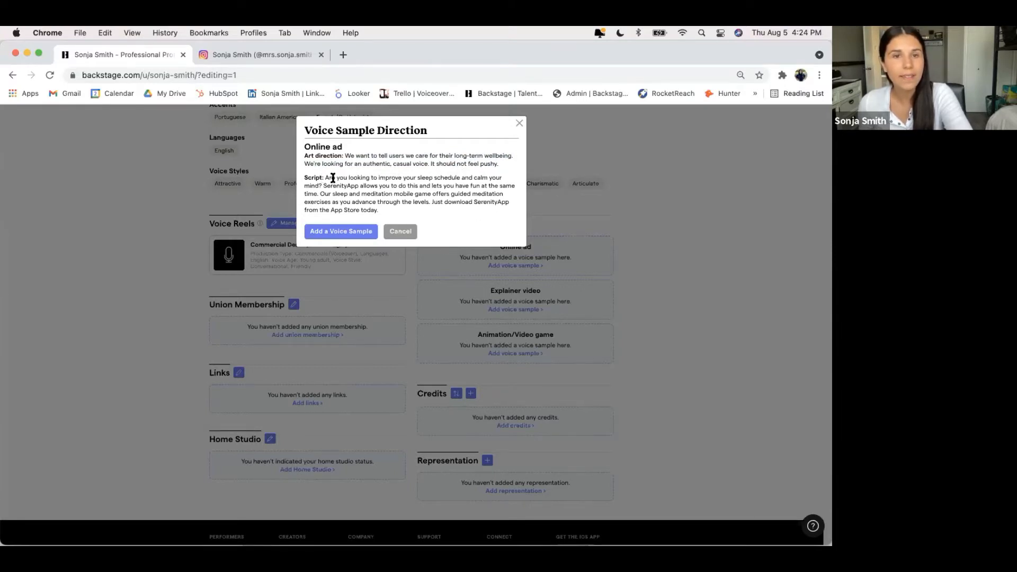
drag(327, 178, 379, 210)
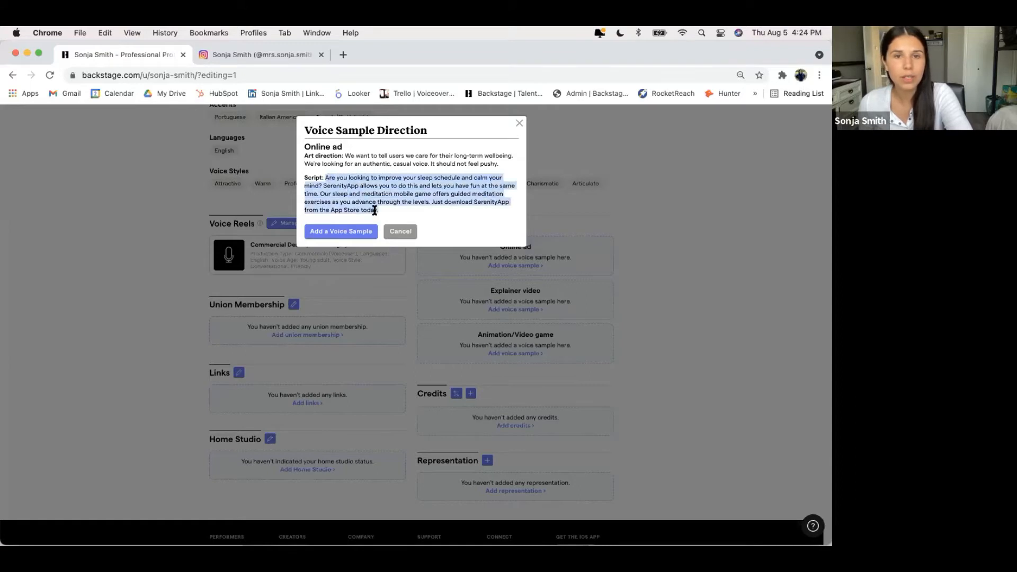
Upload Commercial Demo.mp3 as the Online ad sample and rename it Online Ad
click(334, 233)
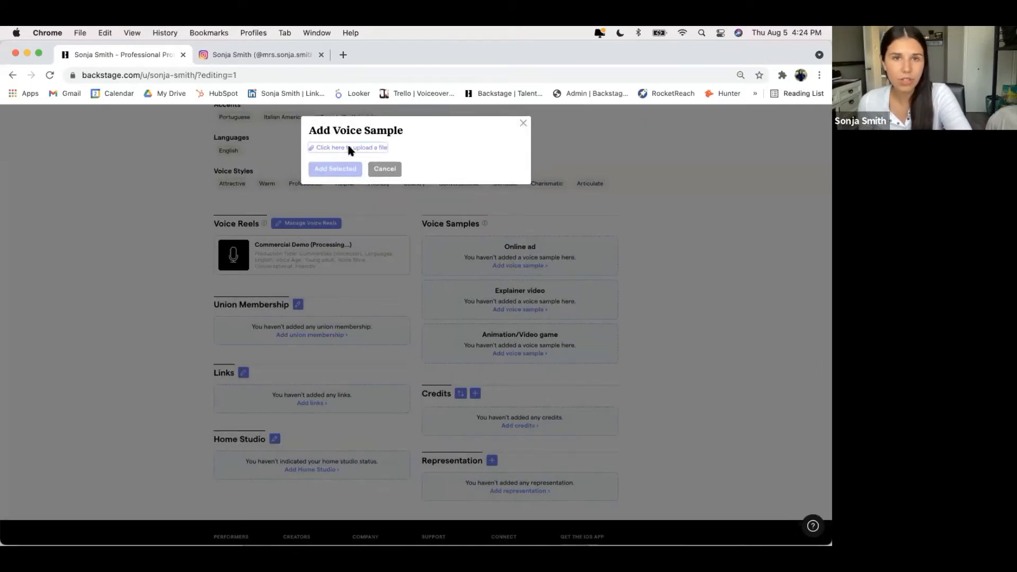
click(372, 147)
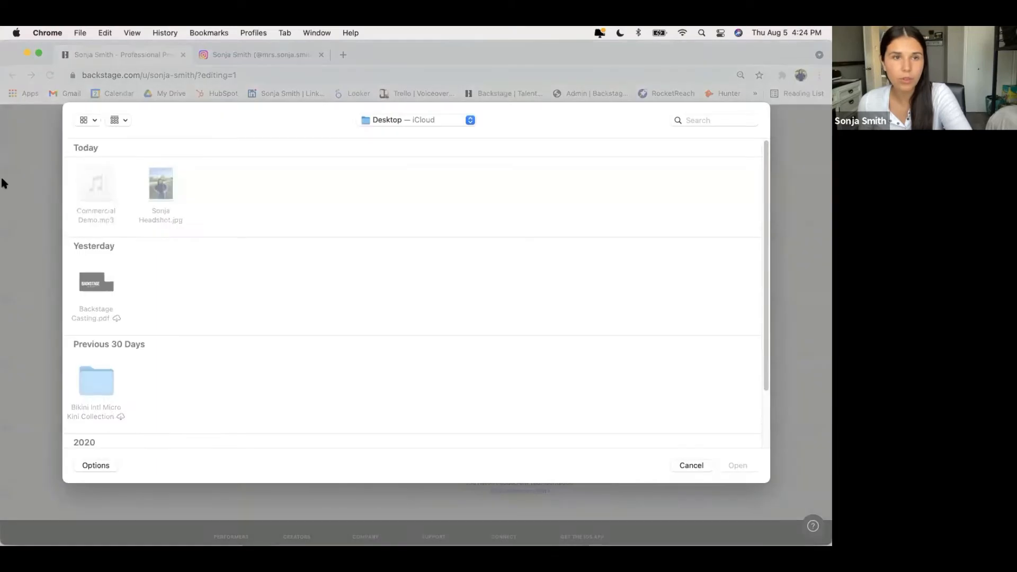
click(95, 188)
click(737, 465)
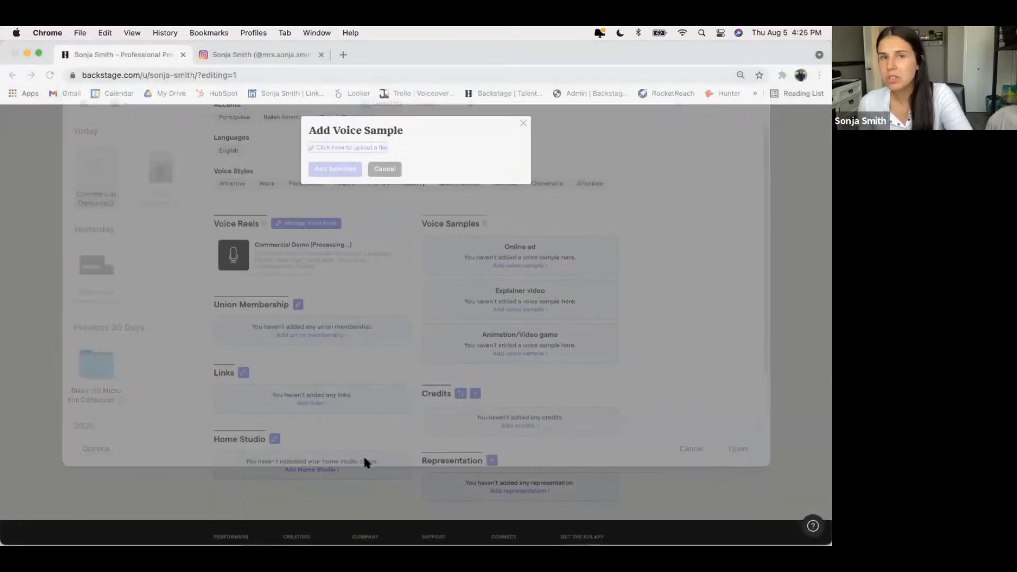
triple_click(333, 210)
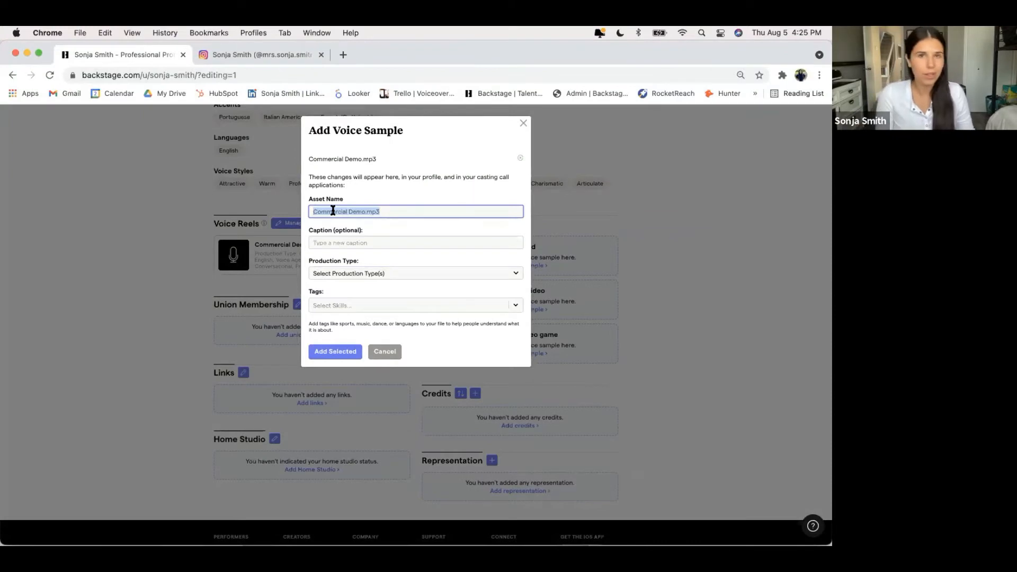
text(C)
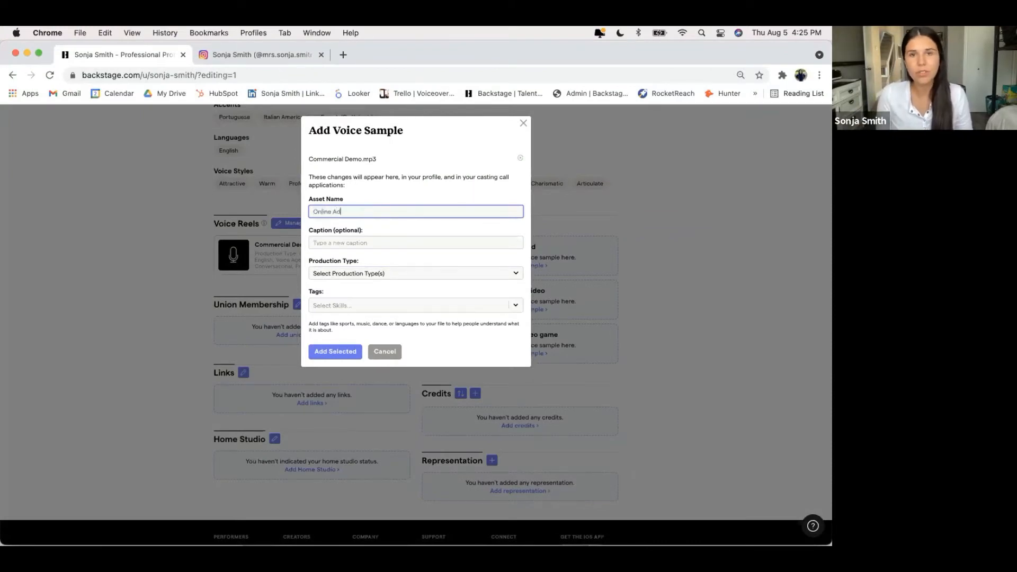
Set the sample's production type to Commercials (Voiceover)
click(340, 274)
scroll(367, 318, down, 5)
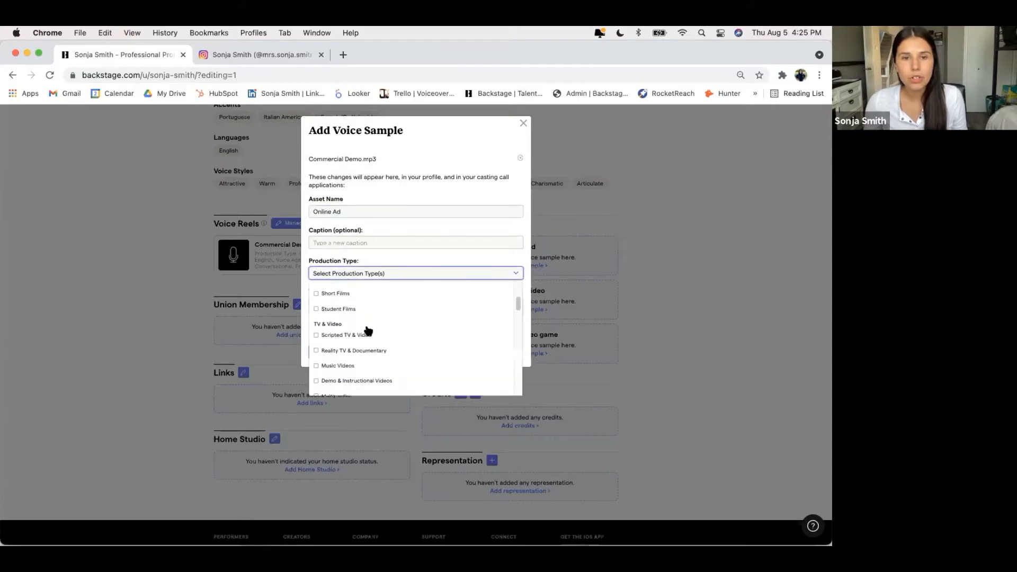
scroll(365, 326, down, 5)
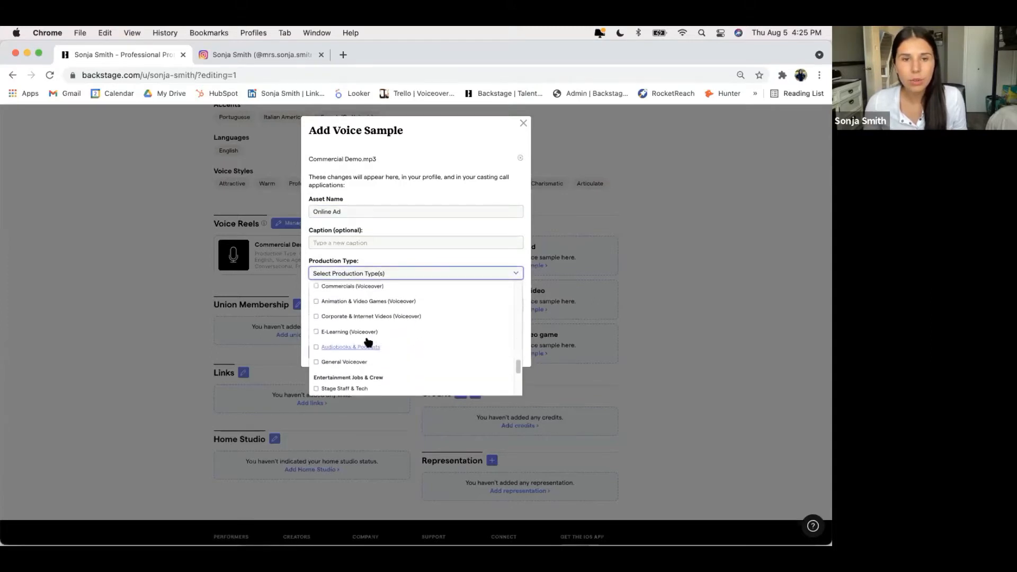
click(345, 300)
click(442, 253)
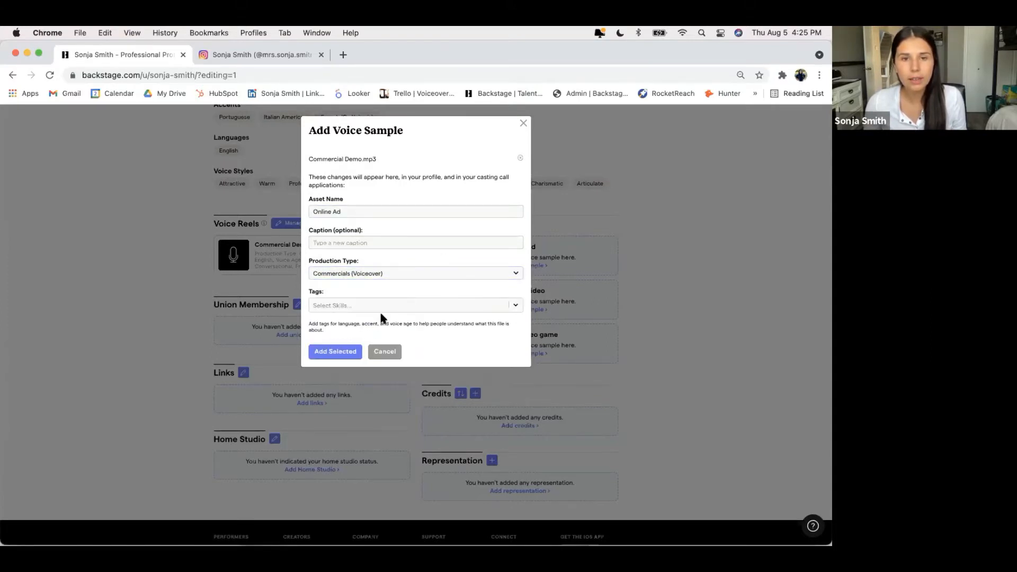
Tag the sample Voice Age: Adult and Voice Style: Clear, then add it
click(337, 306)
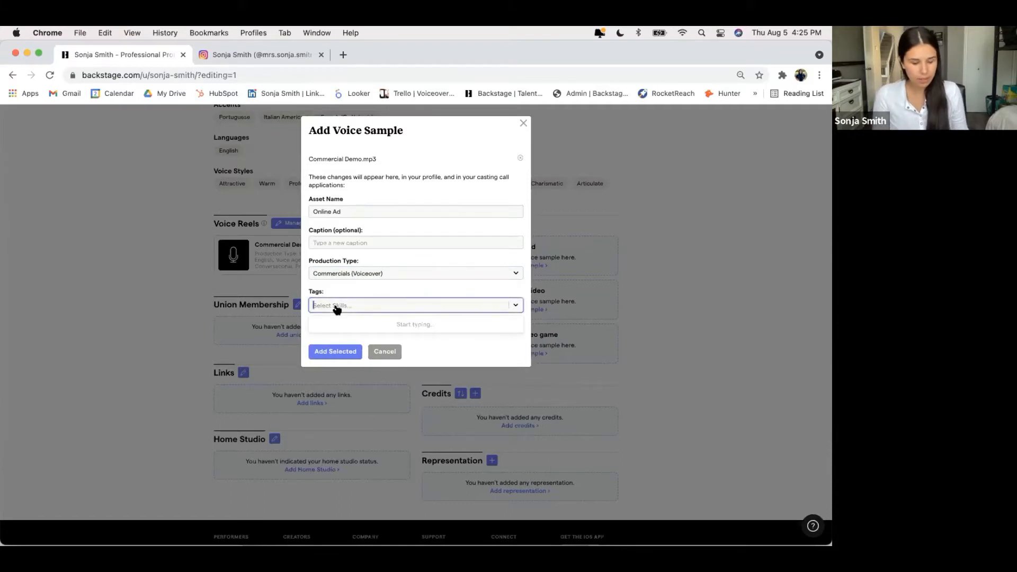
text(englihs)
key(BackSpace)
key(BackSpace)
key(BackSpace)
text(ish)
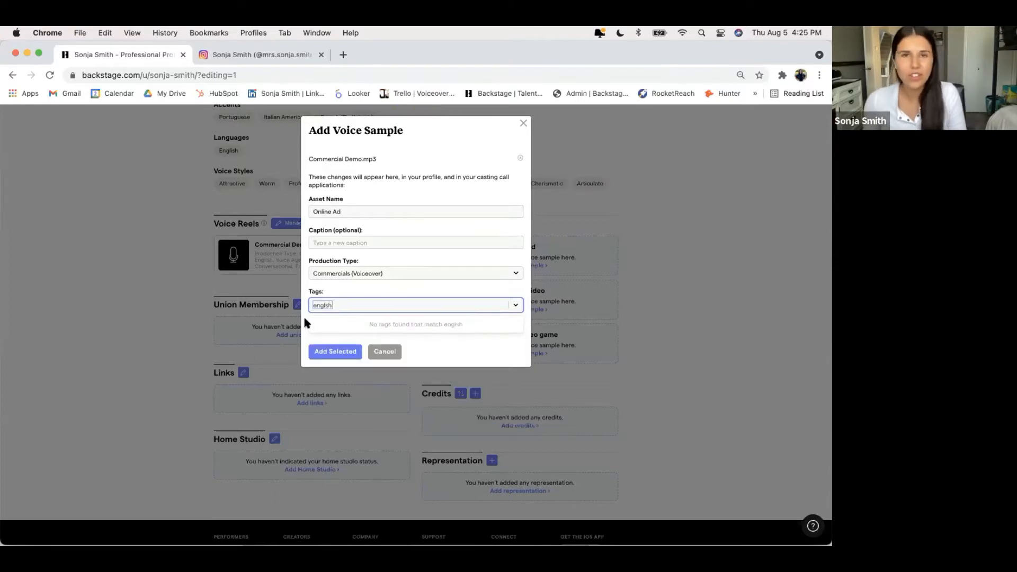
double_click(322, 306)
key(BackSpace)
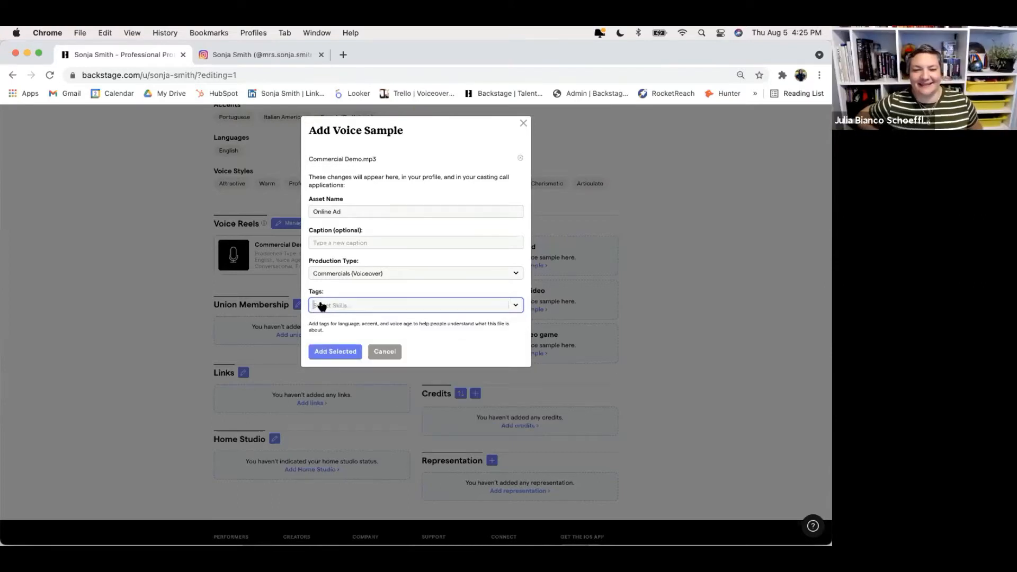
text(young adults)
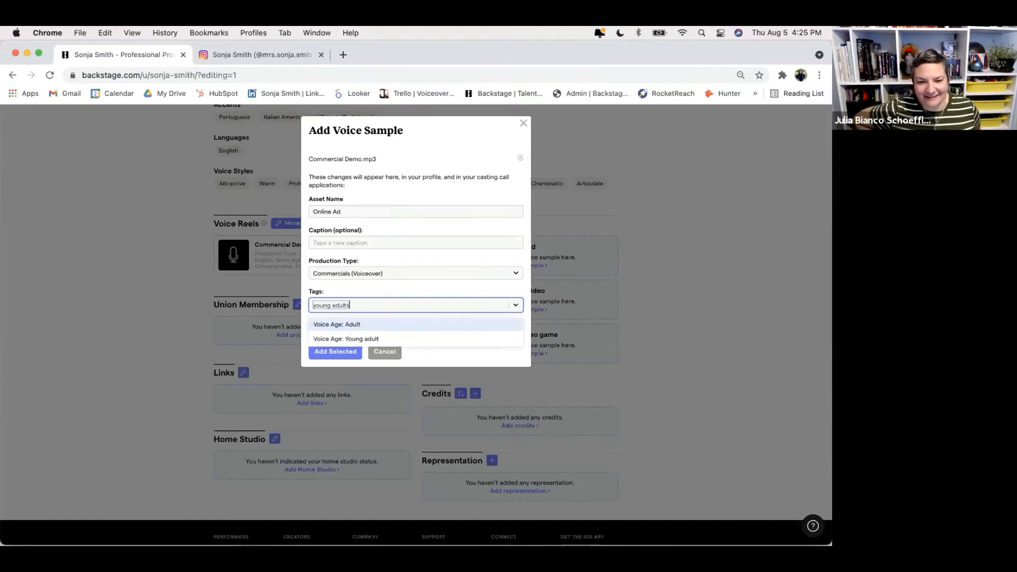
key(Return)
text(clear)
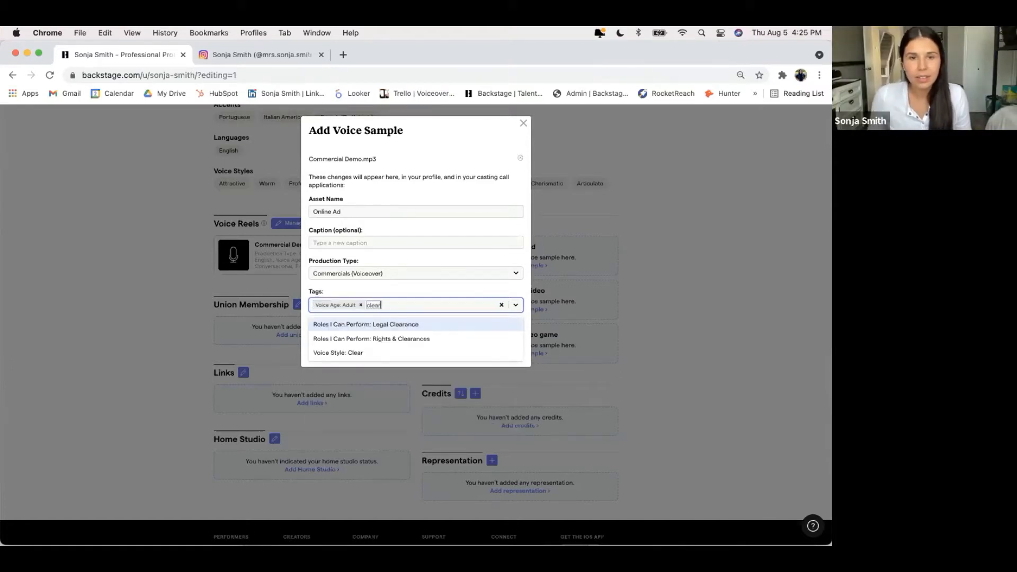
click(330, 349)
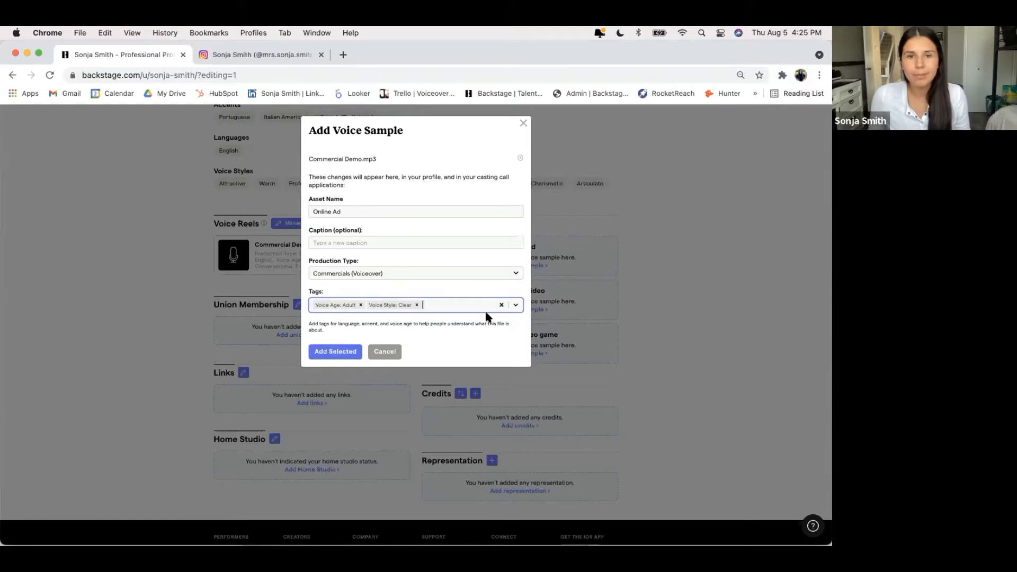
click(330, 352)
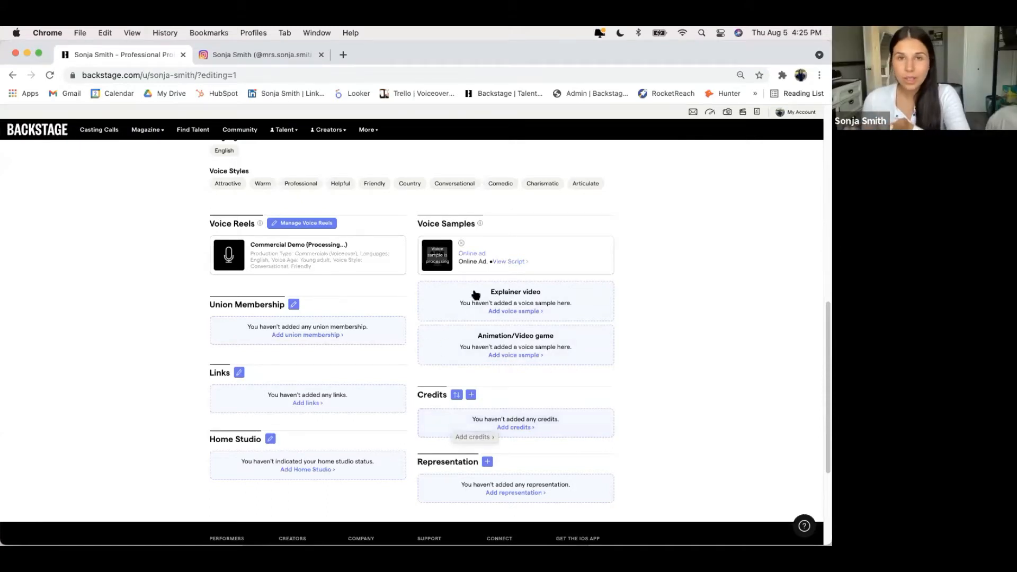
Check the Profile Completion Score, then return to the processing Online Ad sample in Voice Samples
scroll(308, 206, up, 10)
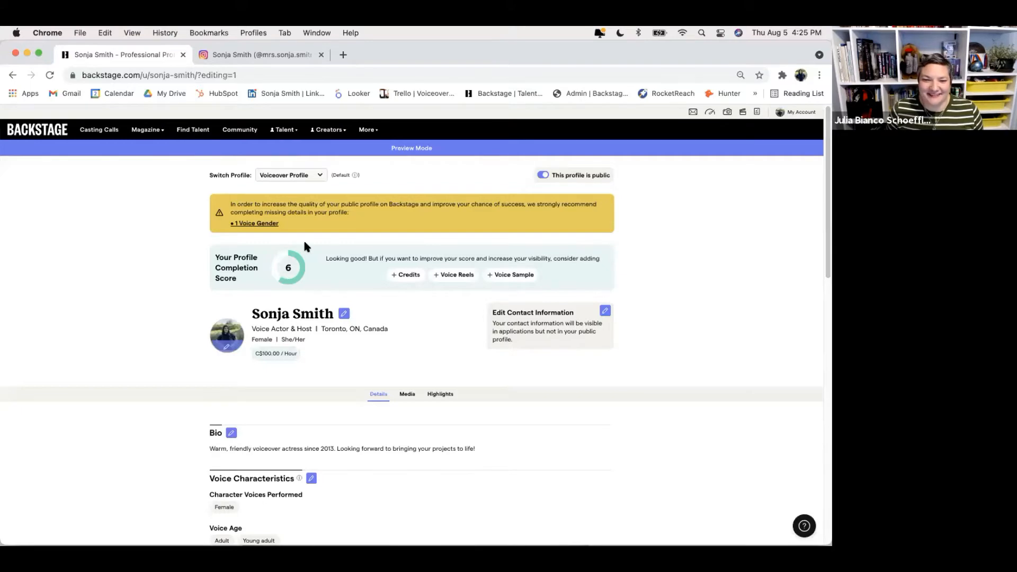
scroll(303, 241, down, 10)
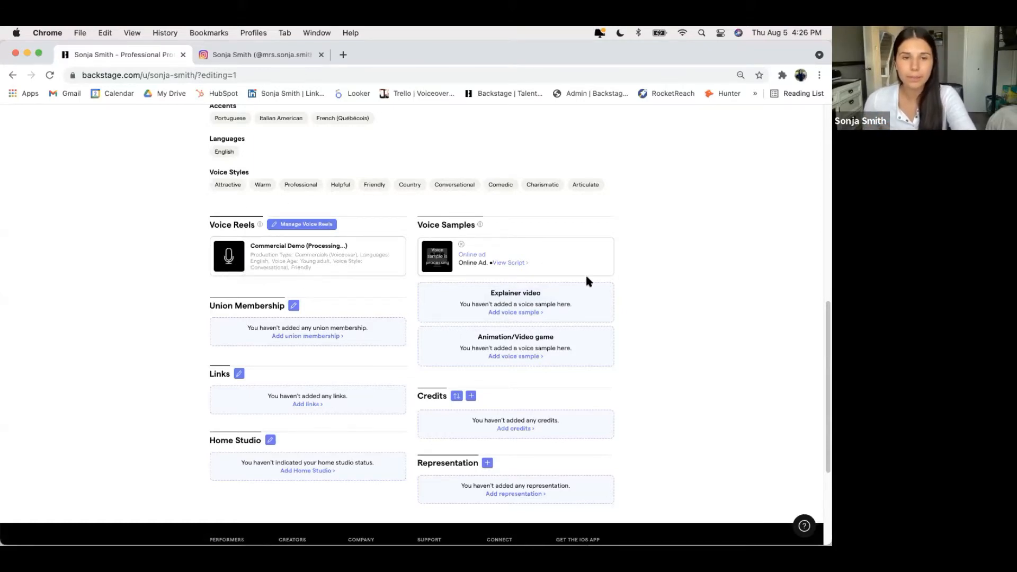
scroll(585, 273, down, 3)
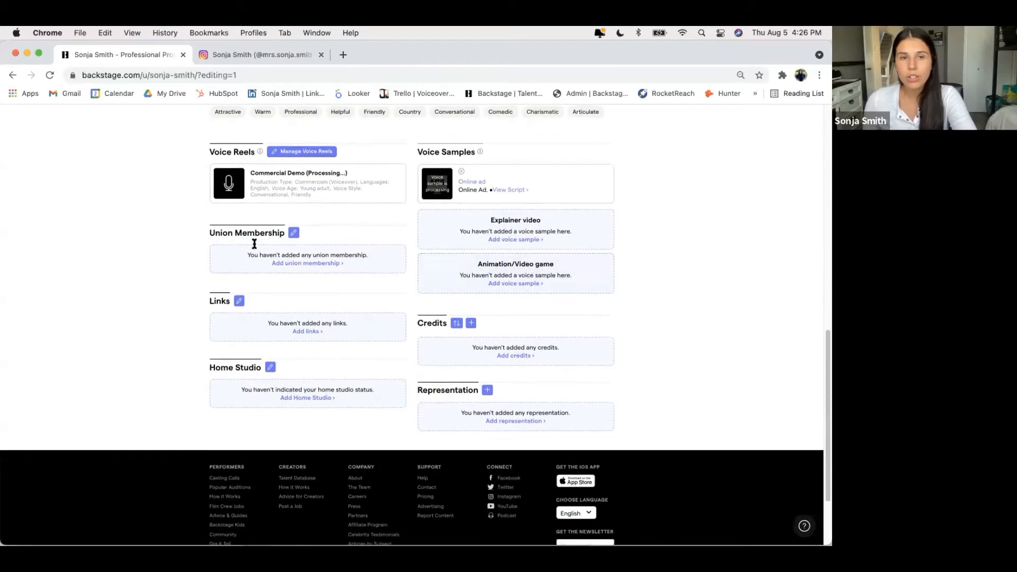
Set the profile's Union Membership to Nonunion and save it
click(294, 234)
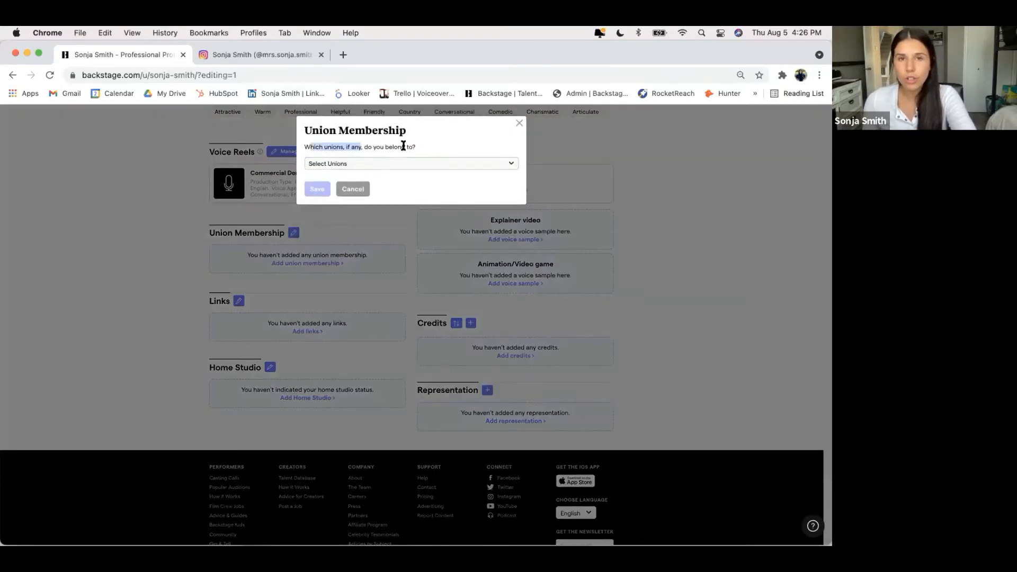
click(373, 167)
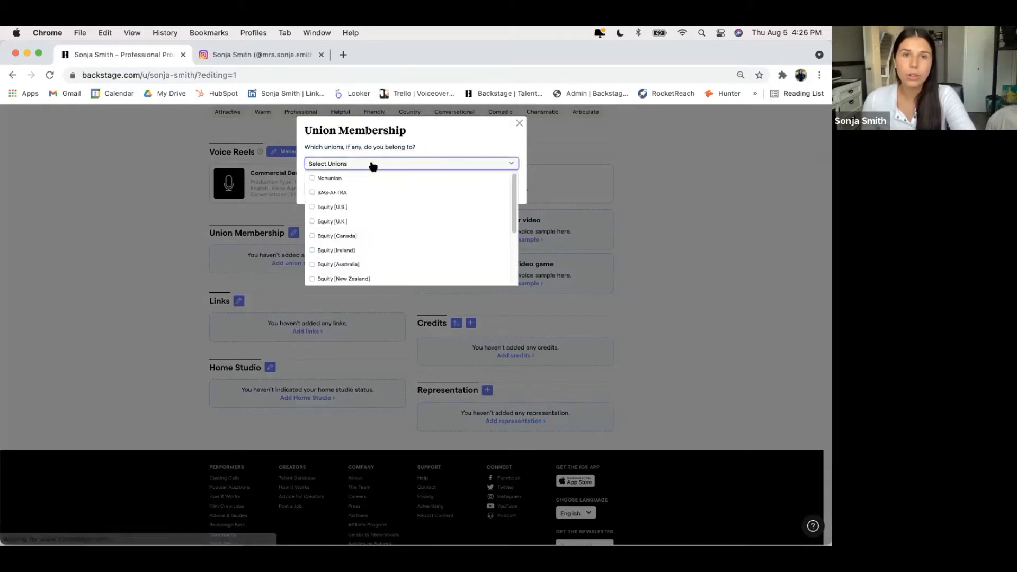
scroll(332, 263, down, 2)
scroll(332, 263, up, 2)
click(334, 178)
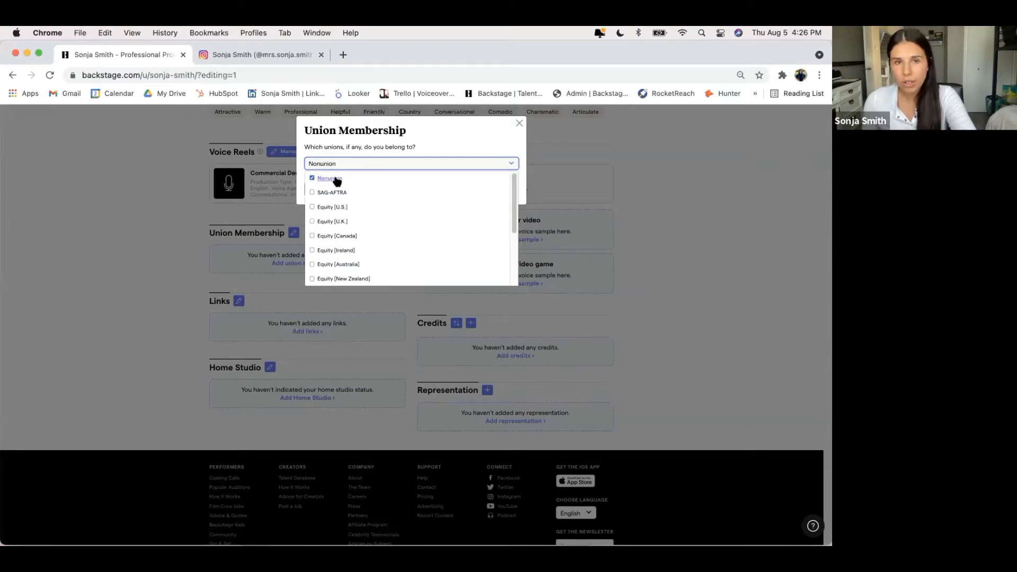
click(404, 149)
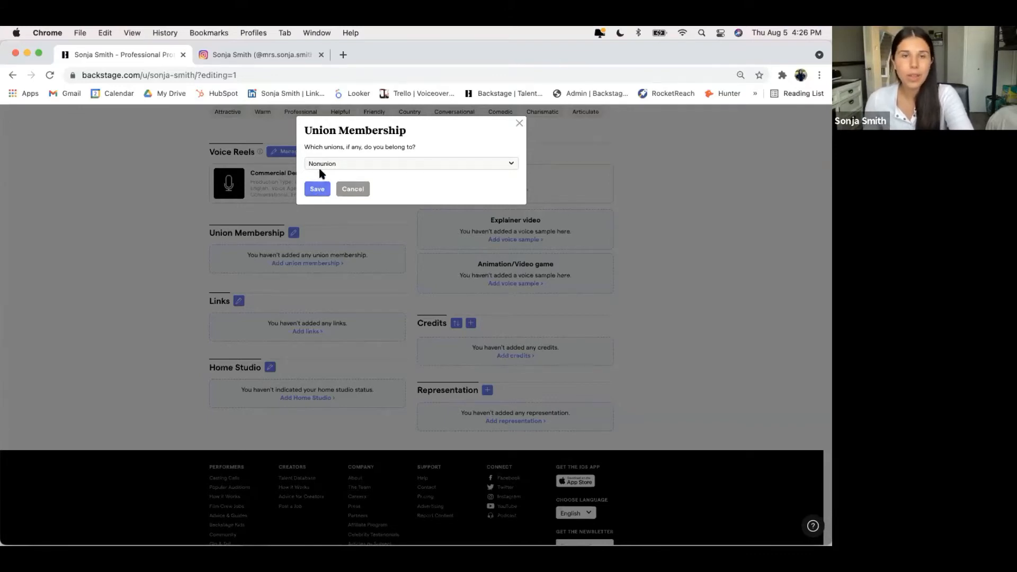
click(317, 190)
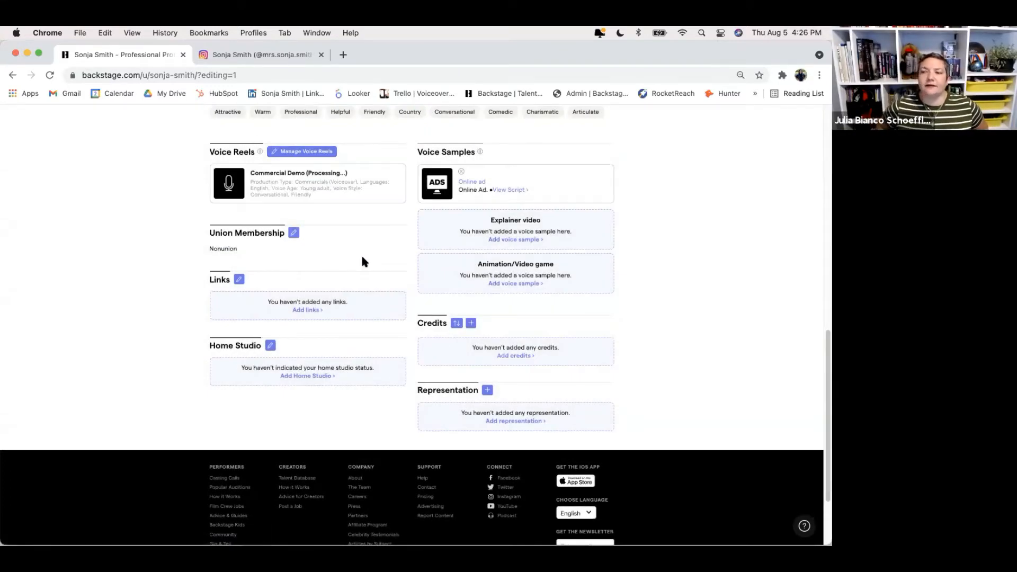
scroll(364, 261, down, 1)
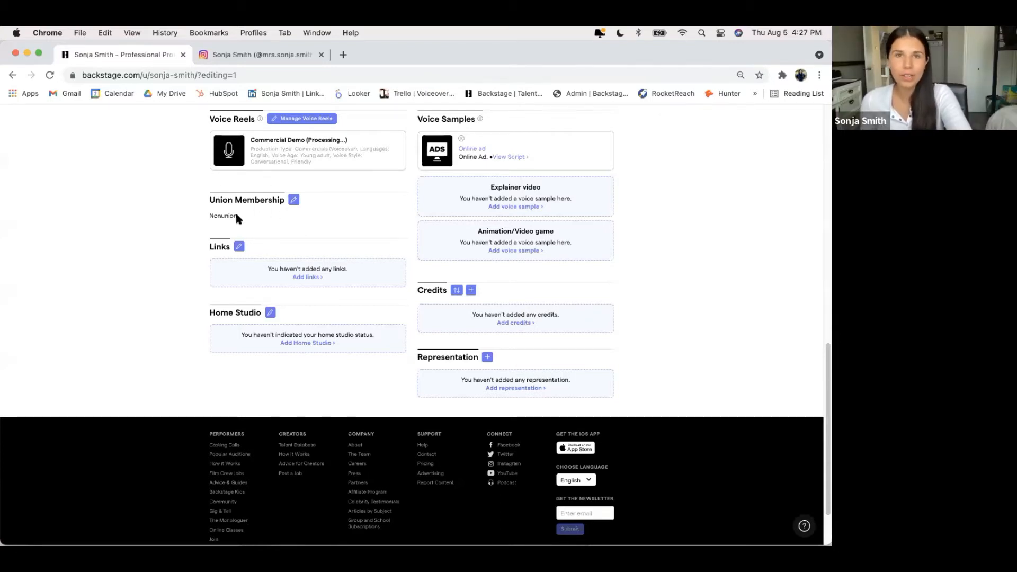
drag(210, 217, 260, 217)
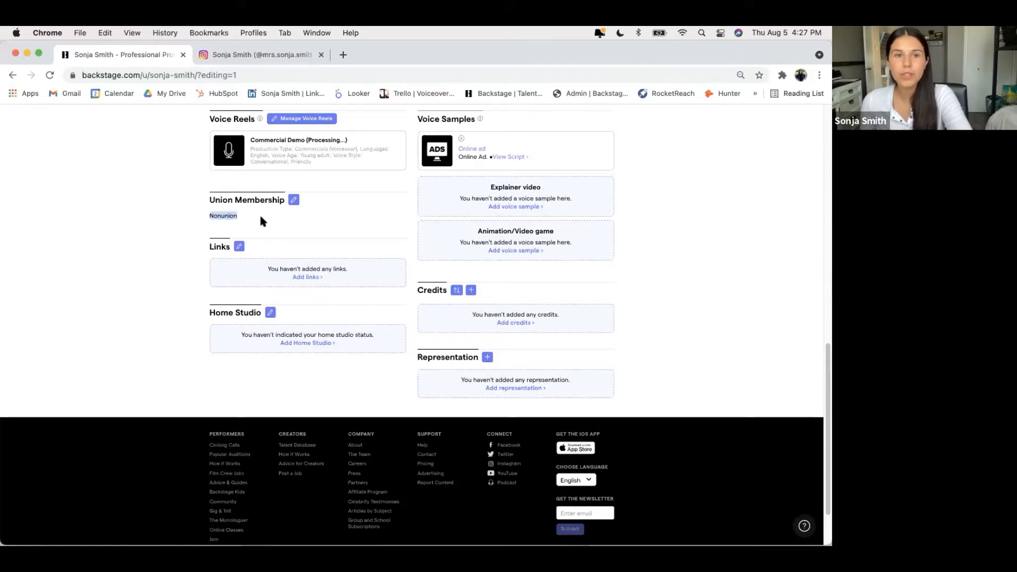
click(260, 217)
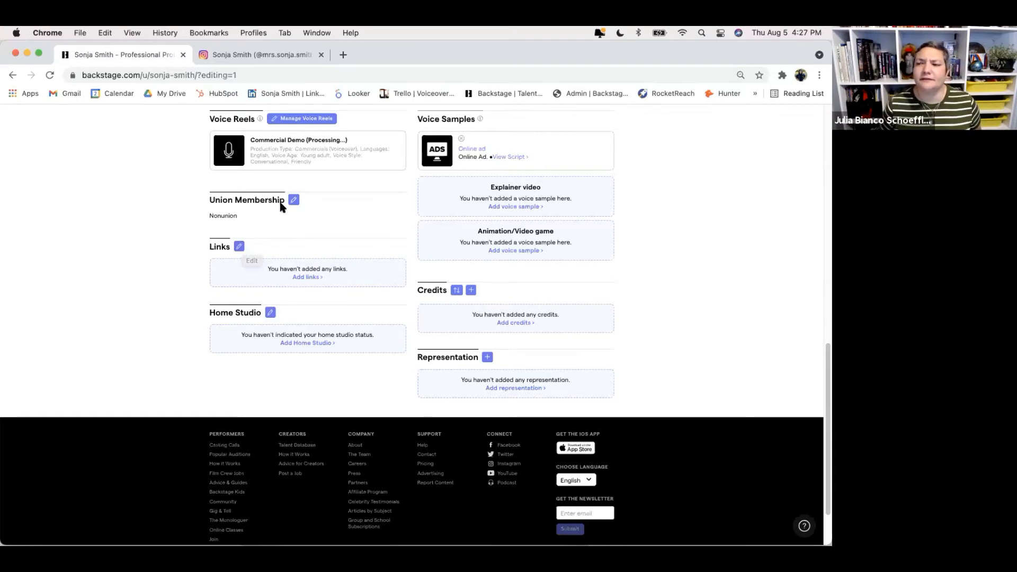
Check SAG-AFTRA in the Union Membership list and save the change
click(294, 200)
click(345, 165)
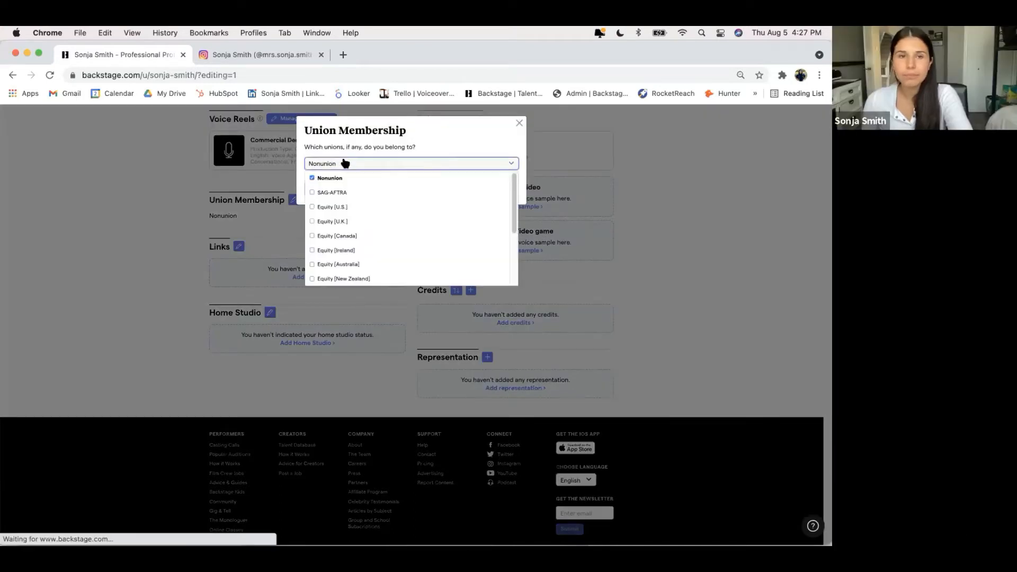
scroll(369, 259, down, 3)
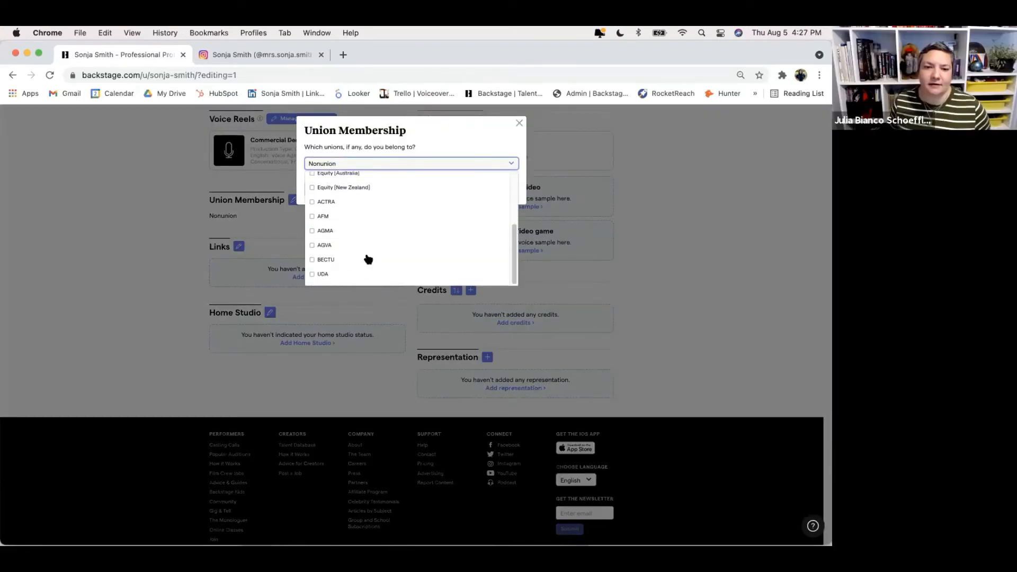
scroll(365, 256, up, 3)
click(331, 194)
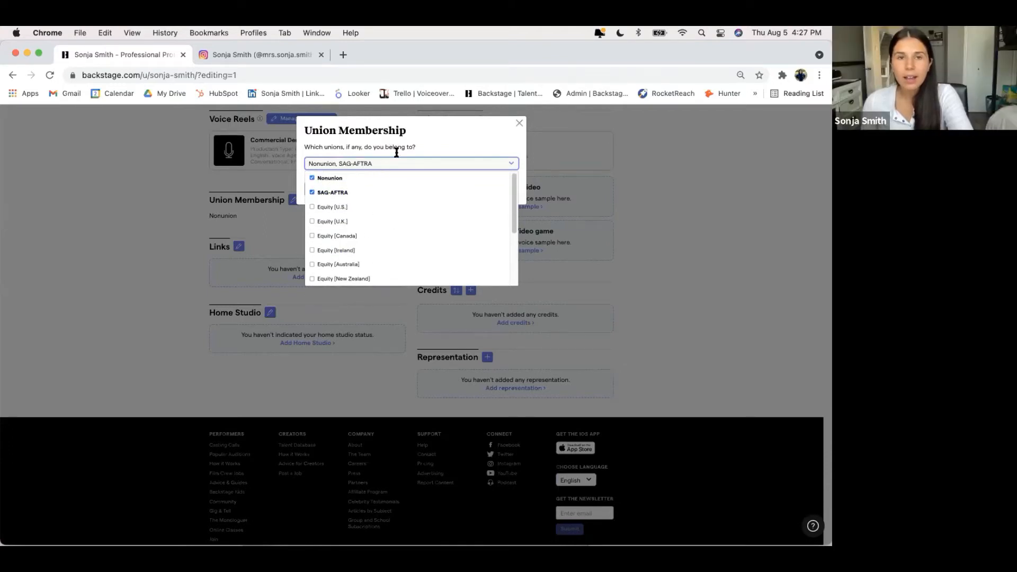
scroll(396, 254, down, 3)
scroll(387, 233, up, 4)
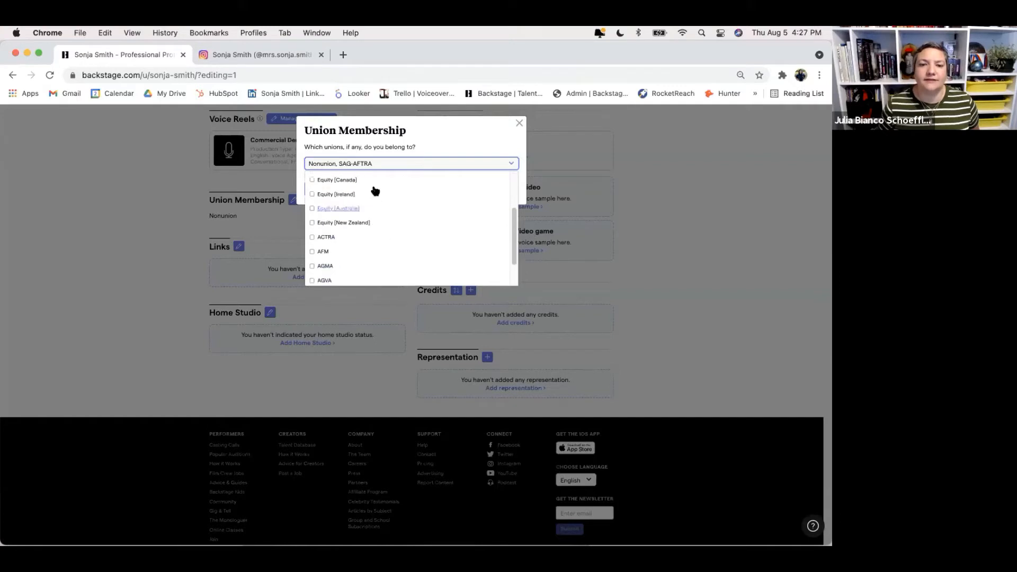
click(450, 129)
click(317, 190)
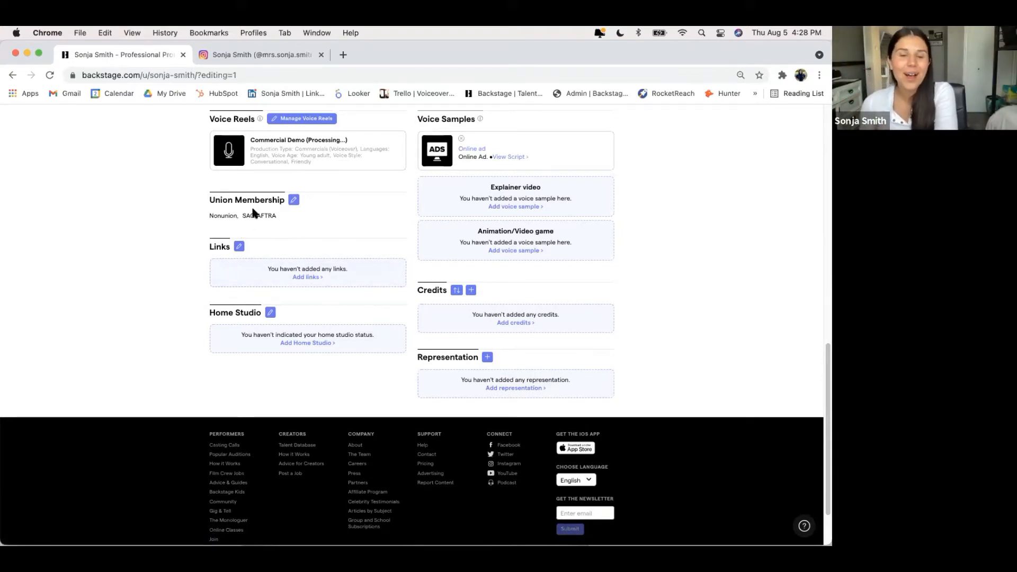
Review the saved 'Nonunion, SAG-AFTRA' membership line on the profile
drag(279, 218, 189, 219)
click(223, 226)
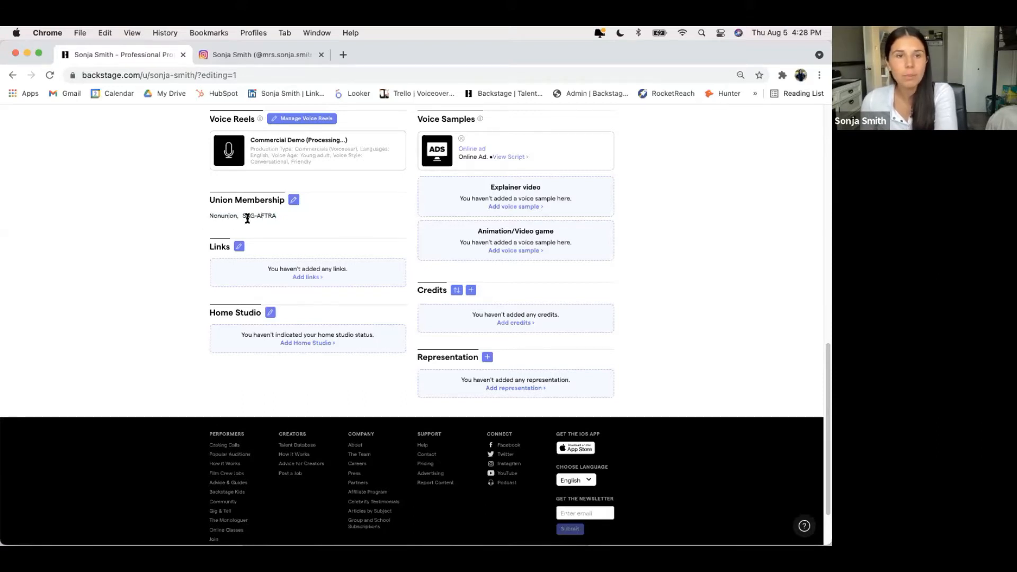
double_click(250, 218)
click(250, 217)
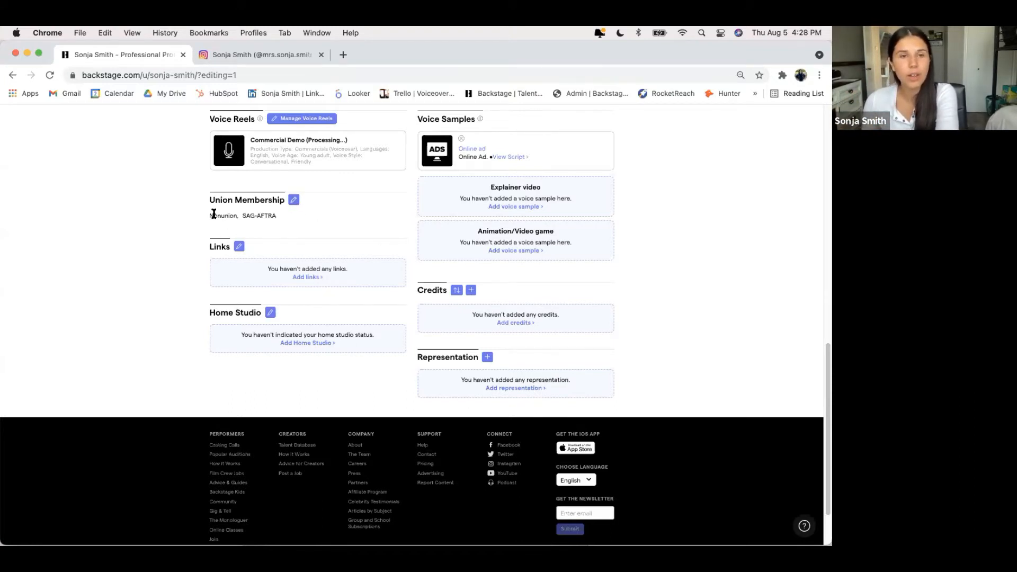
scroll(274, 216, down, 2)
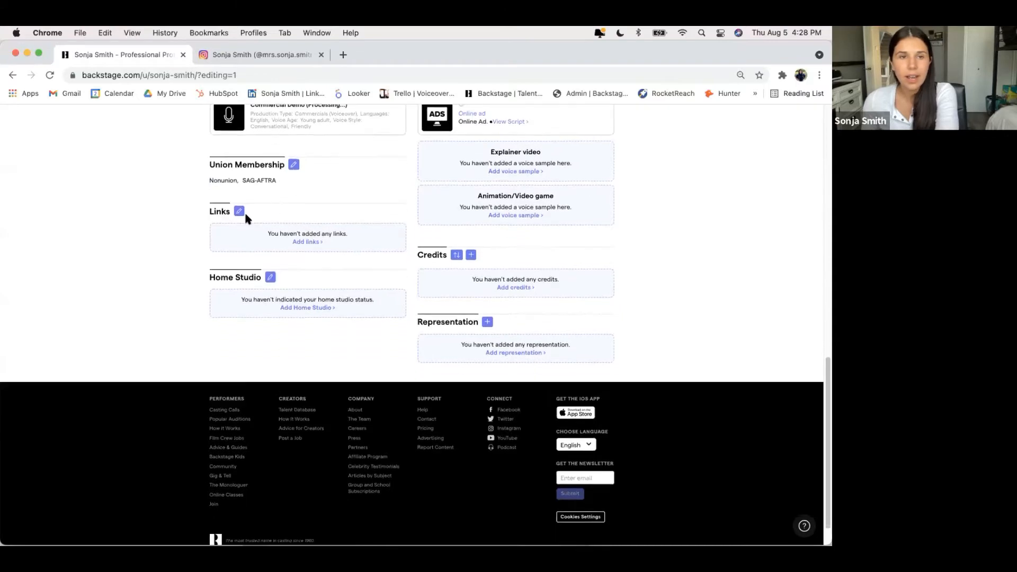
scroll(273, 193, up, 15)
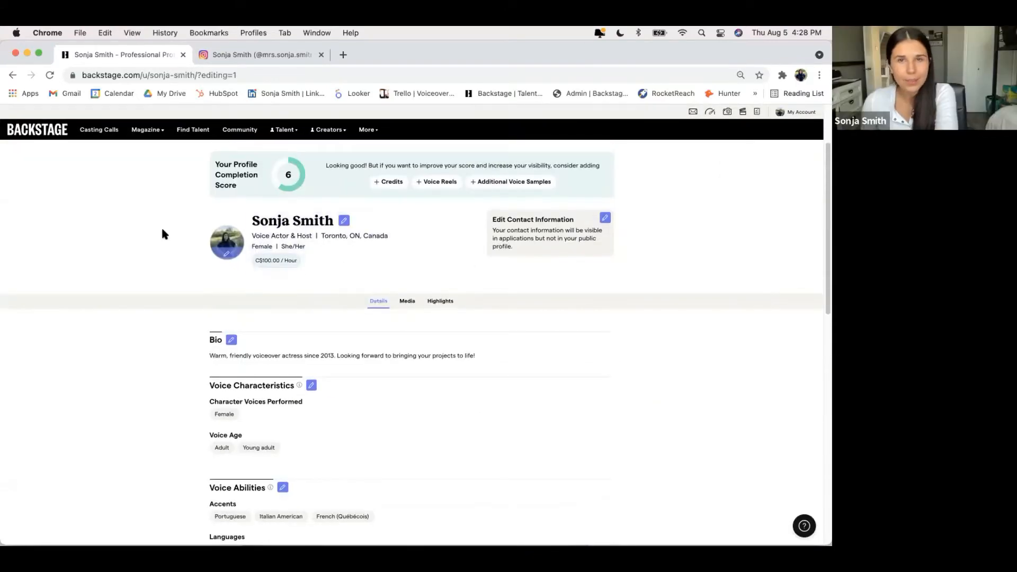
scroll(230, 336, down, 2)
scroll(260, 326, down, 15)
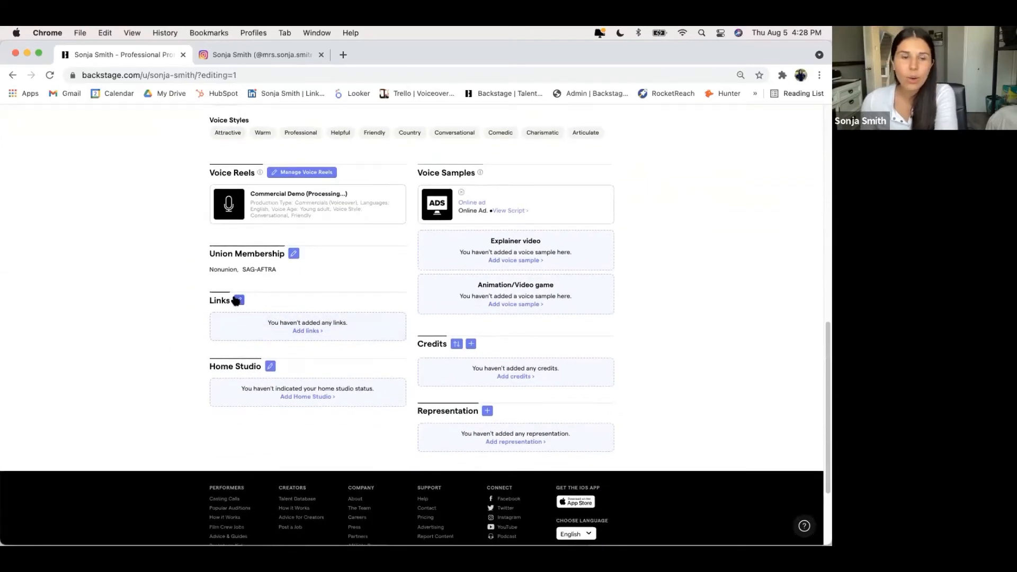
Add a link with the copied Instagram profile URL and the title 'Instagram'
click(239, 301)
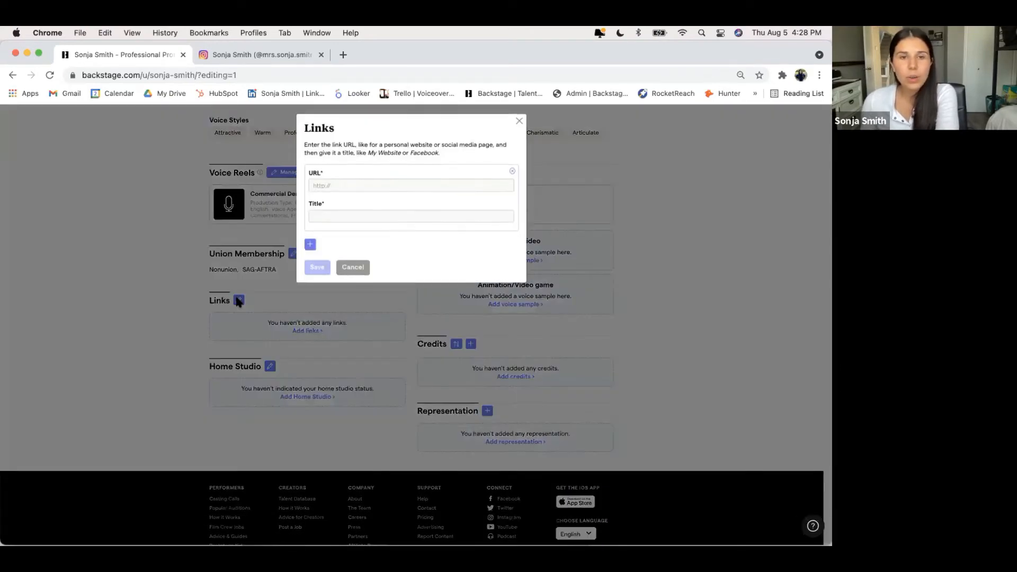
click(351, 218)
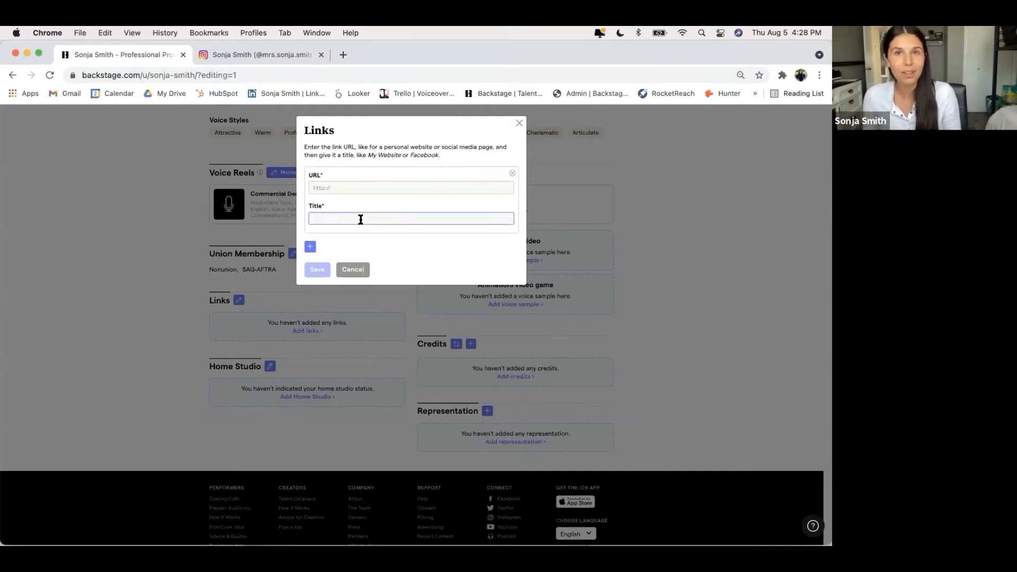
click(244, 60)
click(143, 77)
key(super+c)
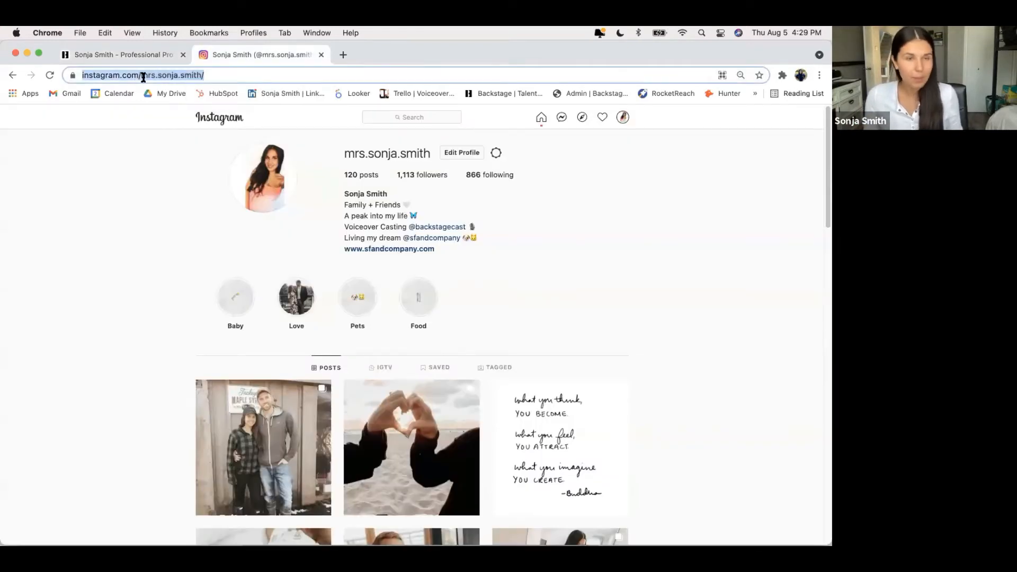
click(125, 55)
click(340, 188)
key(super+v)
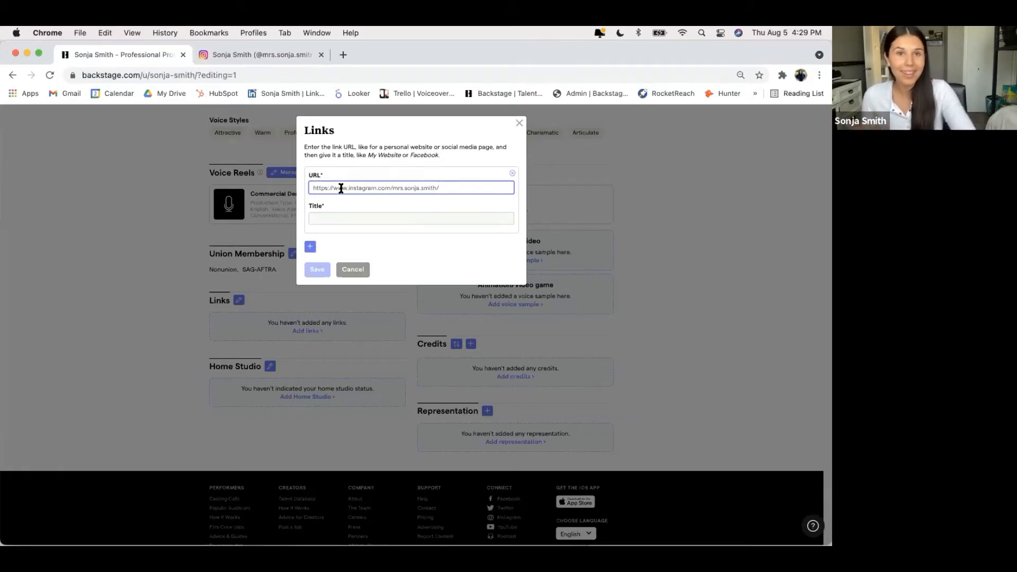
click(343, 217)
text(Instagram)
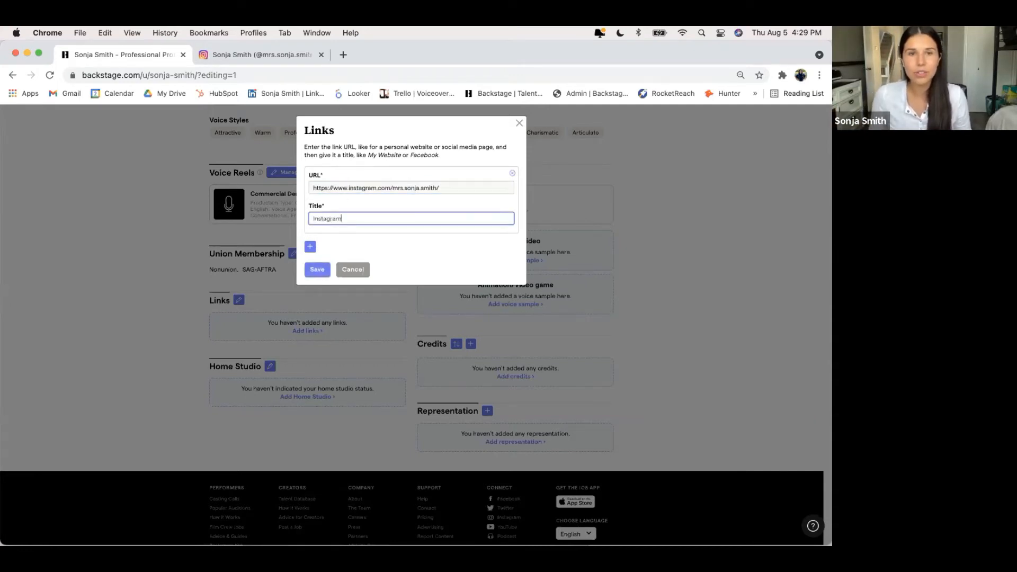
Add a second, empty link entry below the Instagram link
click(310, 246)
click(382, 291)
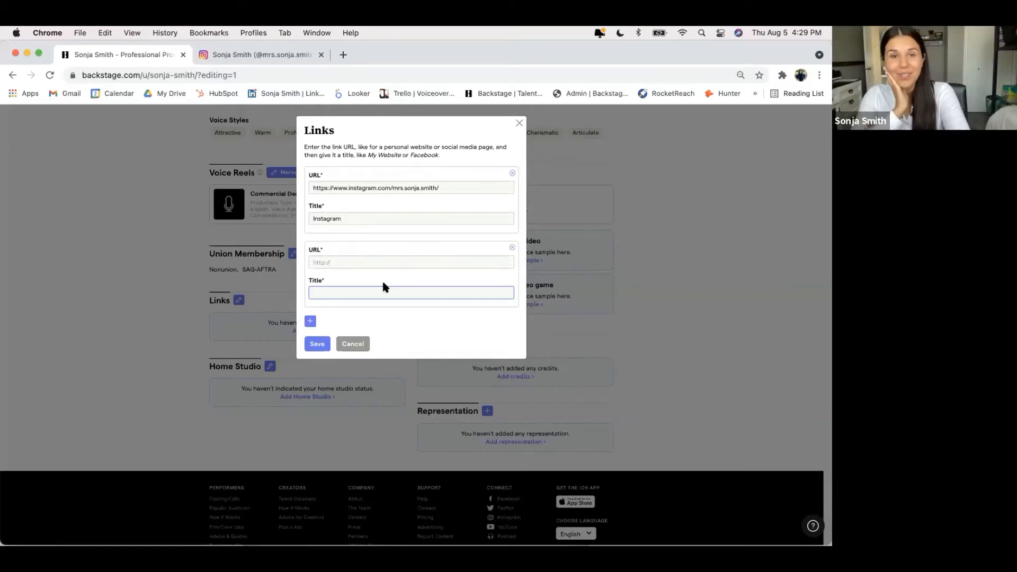
click(370, 261)
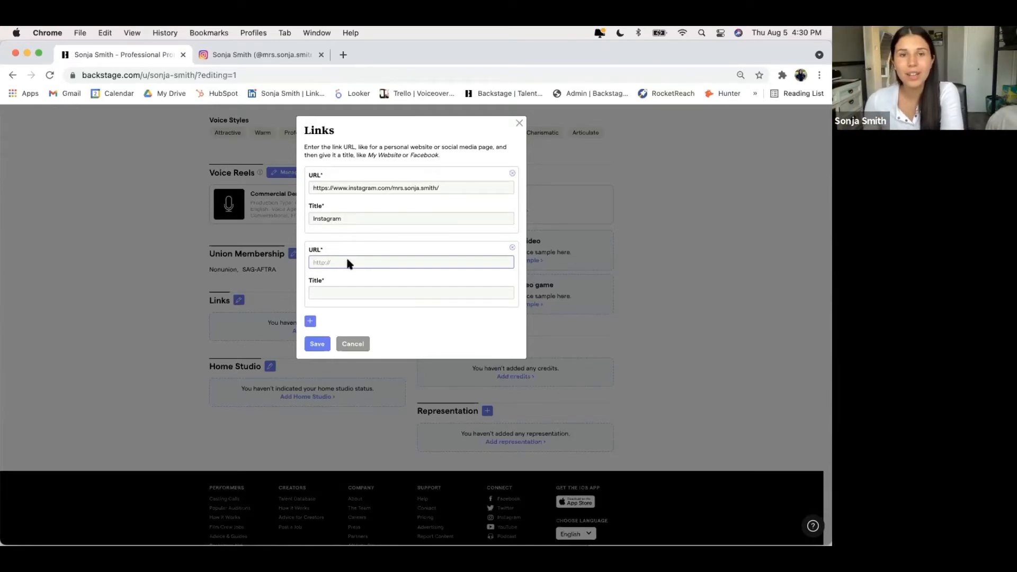
Fill the second link with the copied LinkedIn profile URL, title it LinkedIn, and save both links
click(343, 55)
click(269, 97)
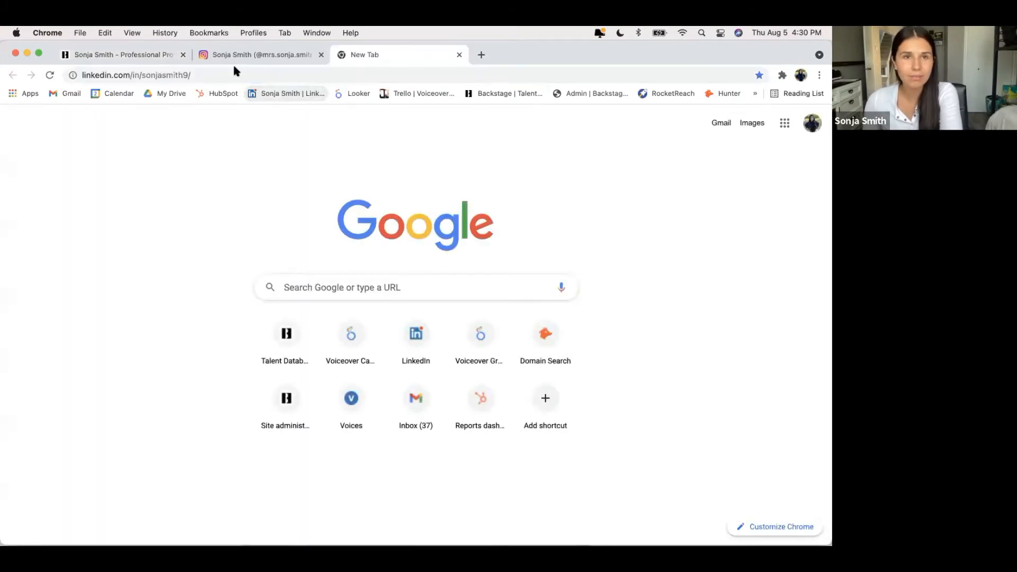
click(189, 70)
key(super+c)
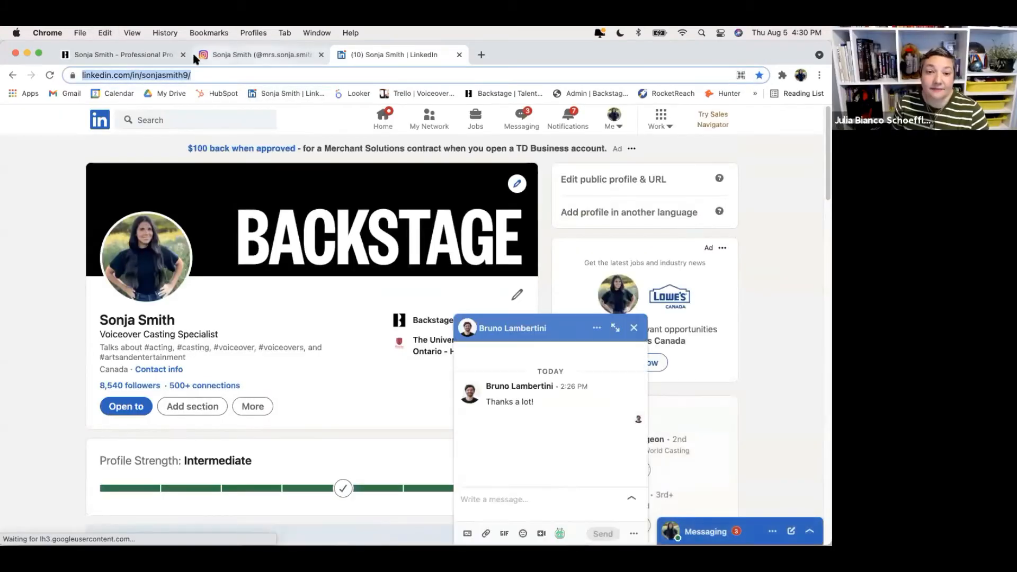
click(190, 53)
click(379, 263)
key(super+v)
click(357, 288)
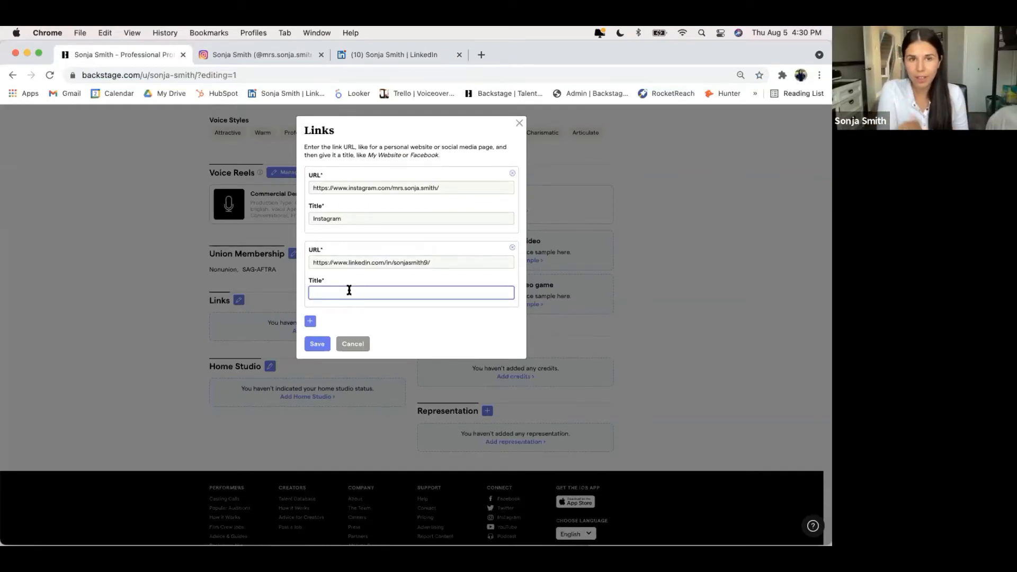
text(LinkedIn)
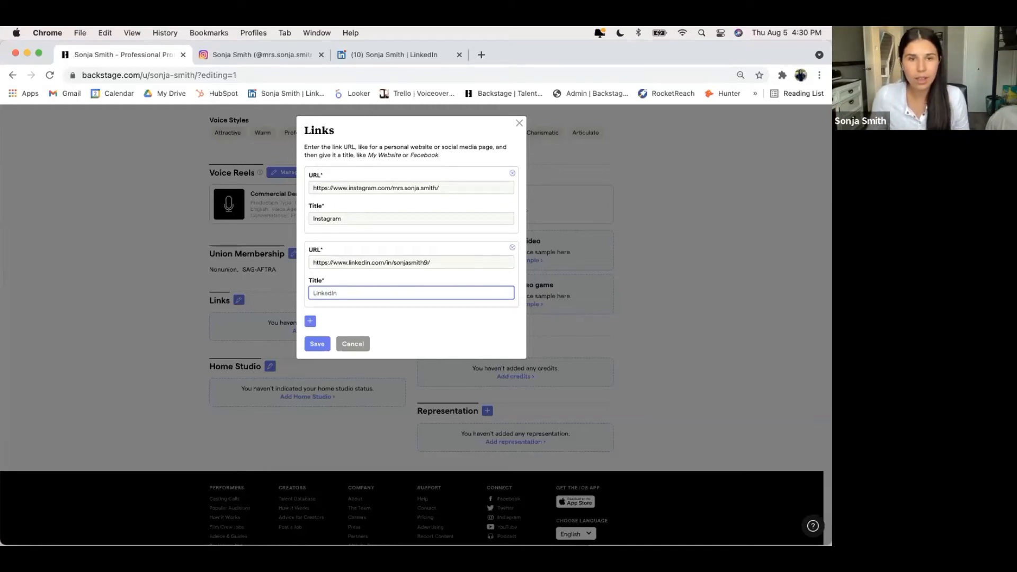
click(316, 344)
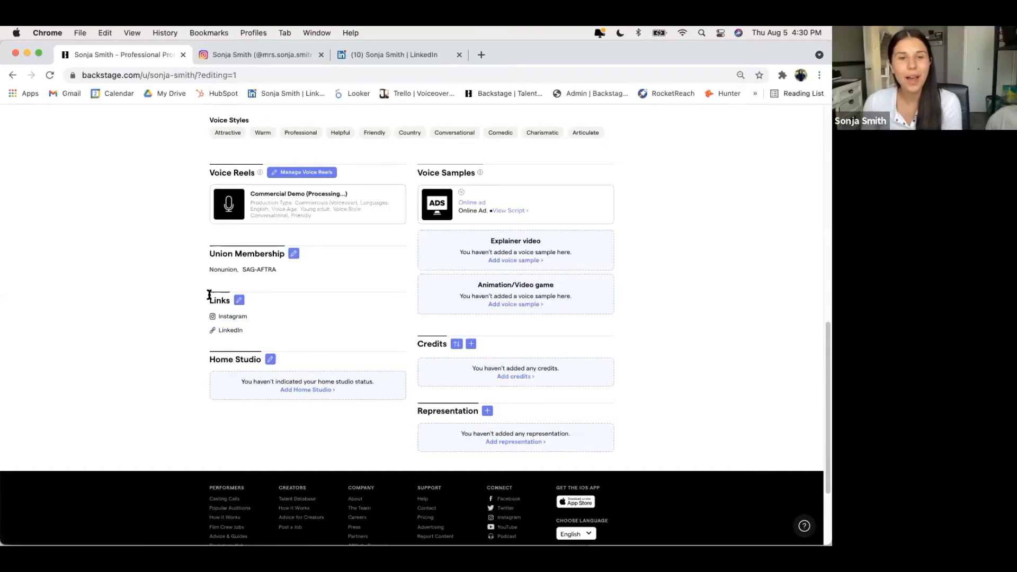
Start a Home Studio entry with 'I have a home studio setup' ticked
scroll(295, 217, up, 15)
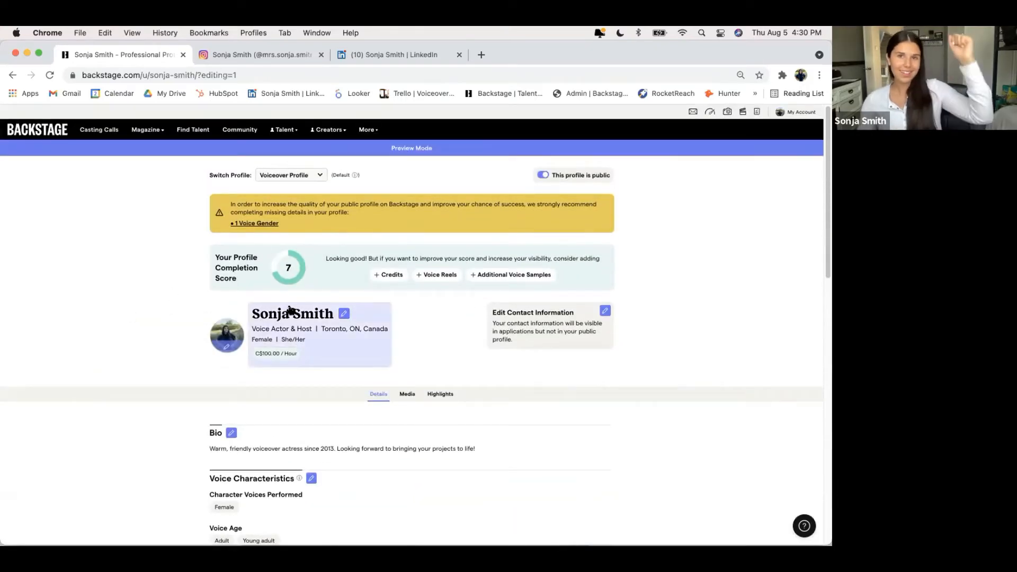
scroll(289, 309, down, 15)
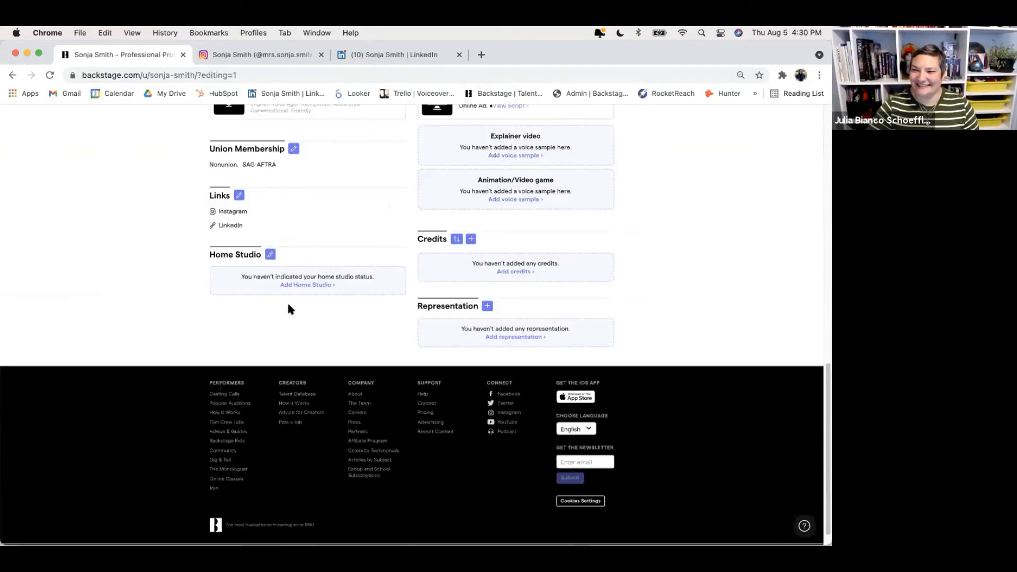
click(271, 255)
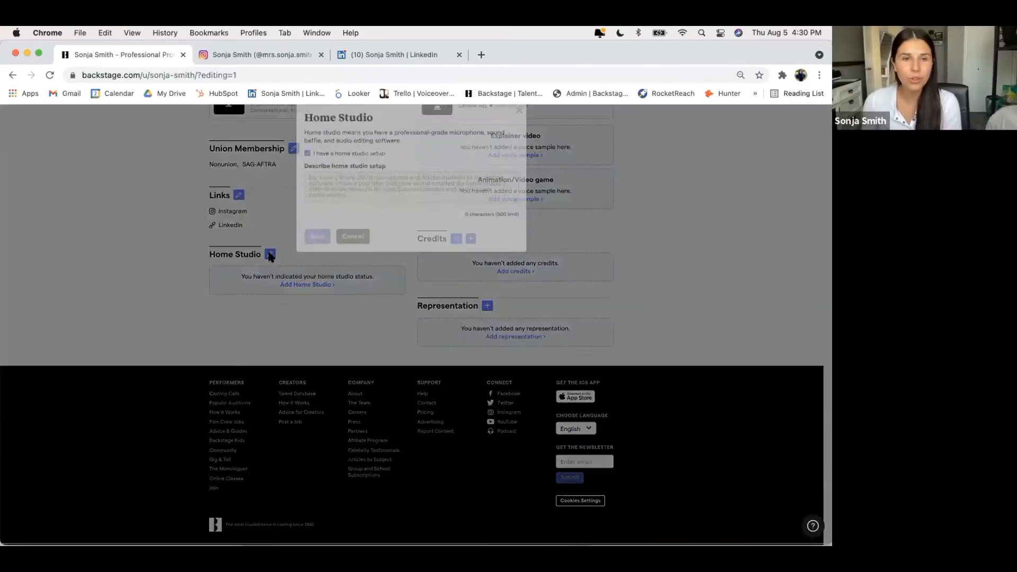
click(409, 194)
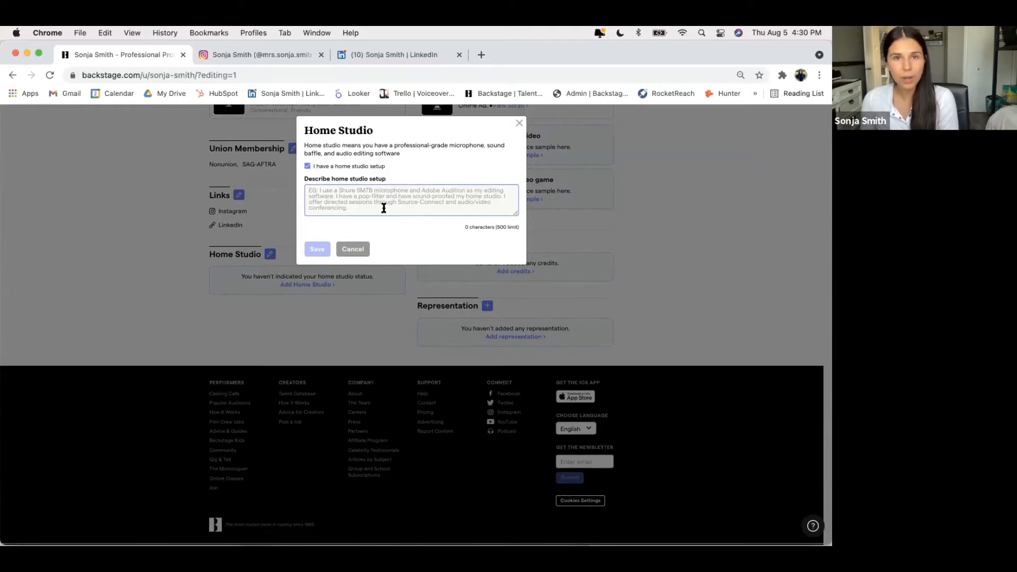
click(308, 166)
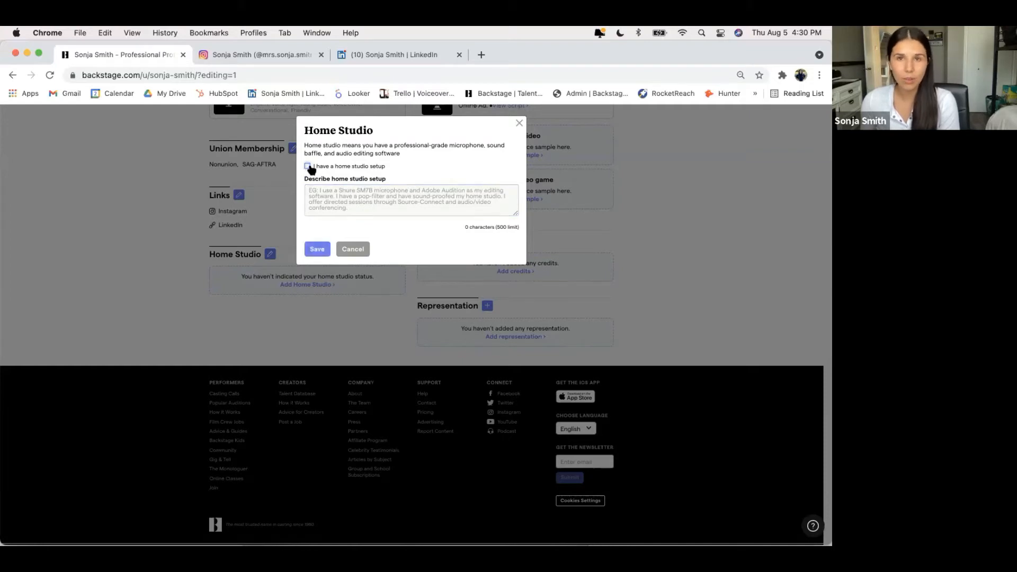
click(308, 167)
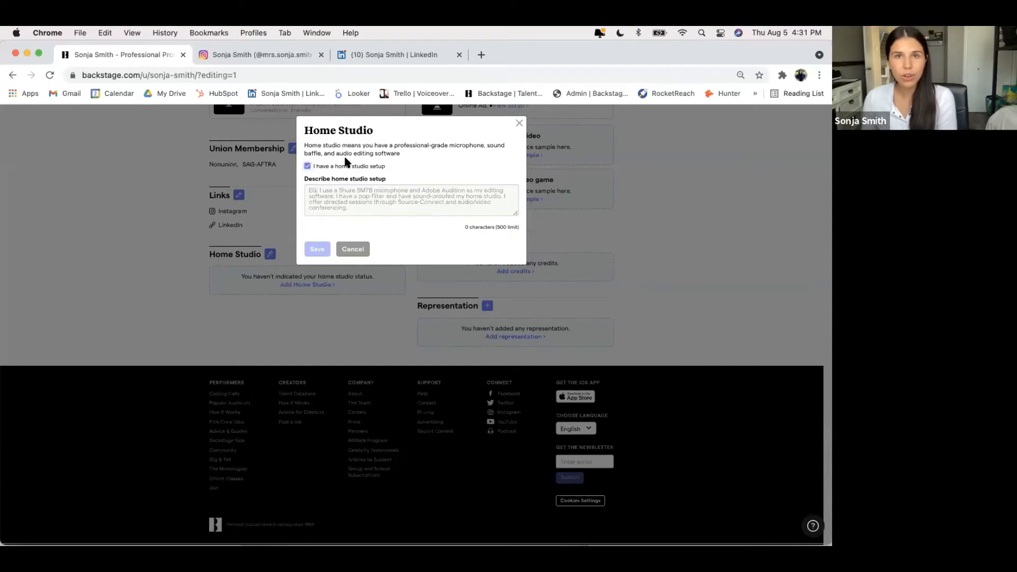
Enter the home studio description 'I use RHODE' and save it
click(329, 204)
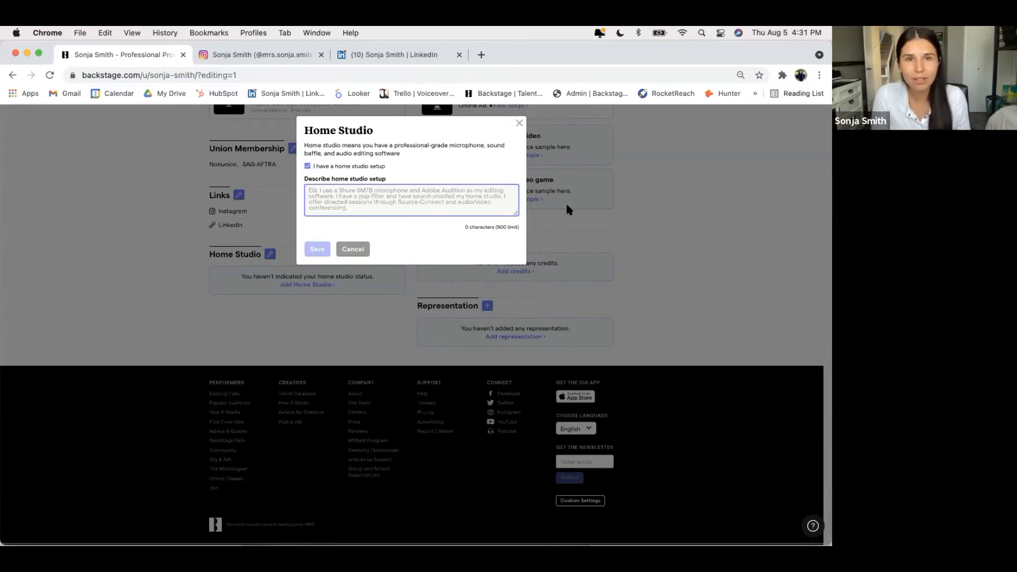
text(I sue)
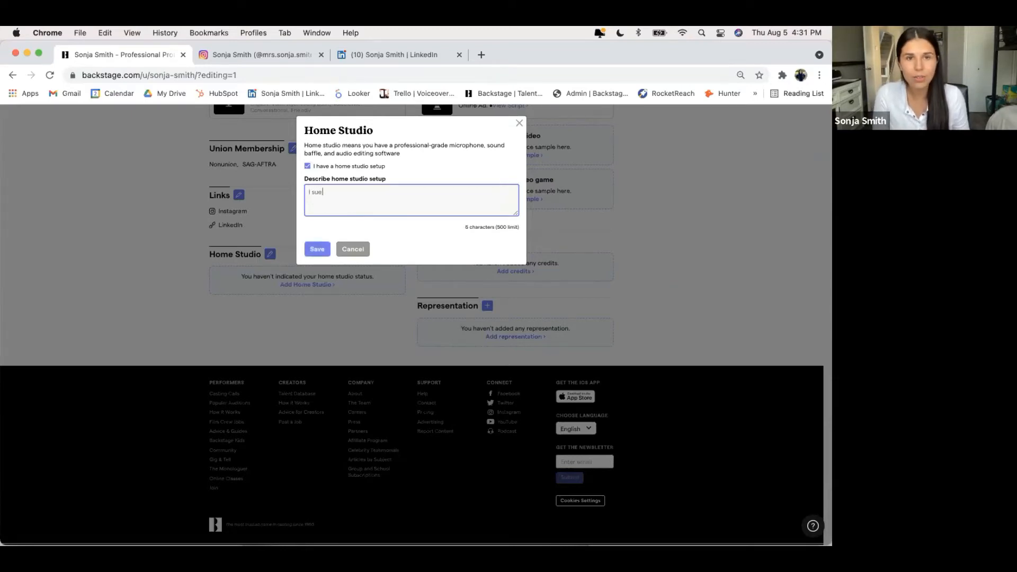
text(use )
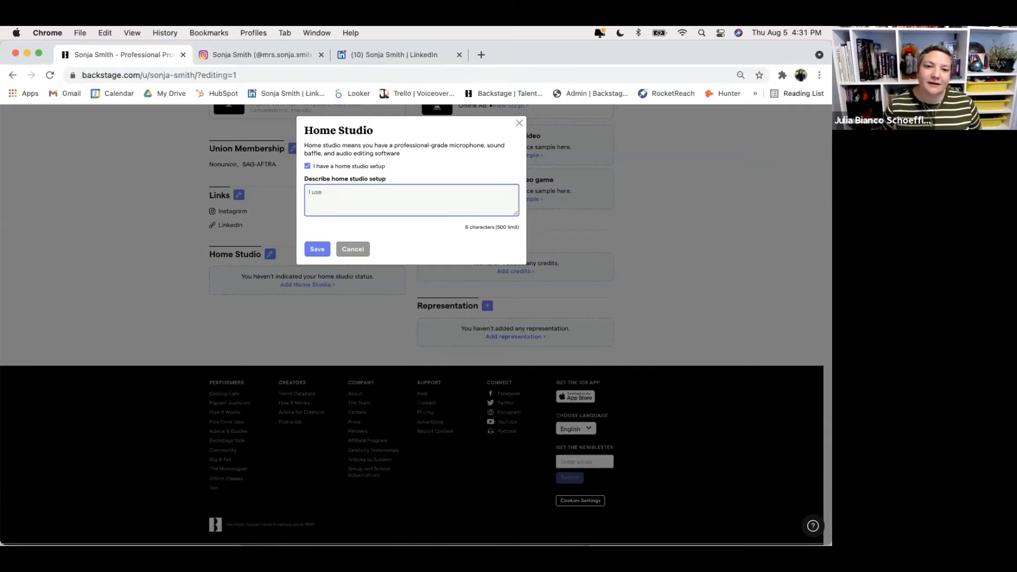
text( RD)
key(BackSpace)
text(HODE MIC)
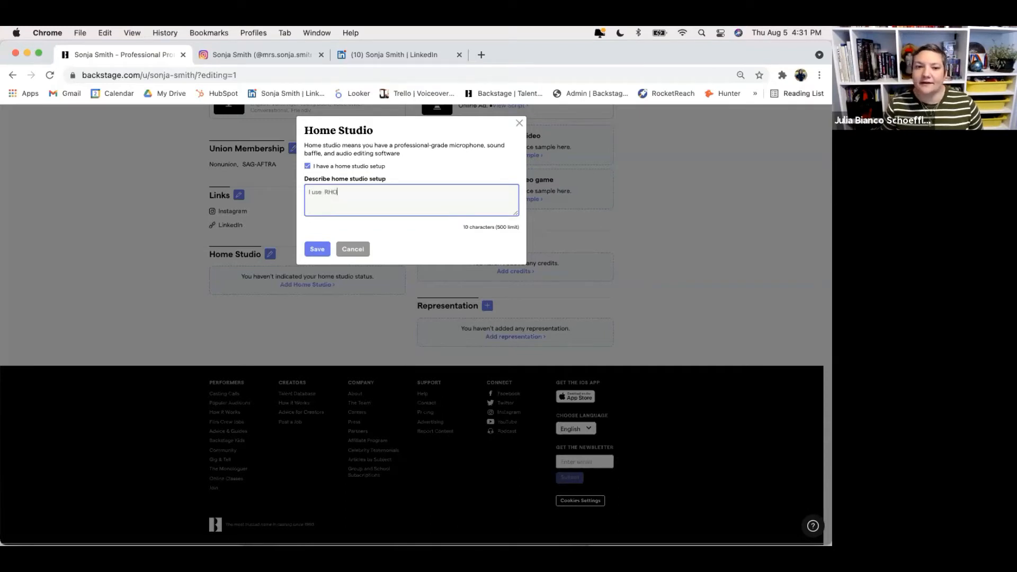
key(BackSpace)
key(BackSpace)
key(BackSpace)
key(BackSpace)
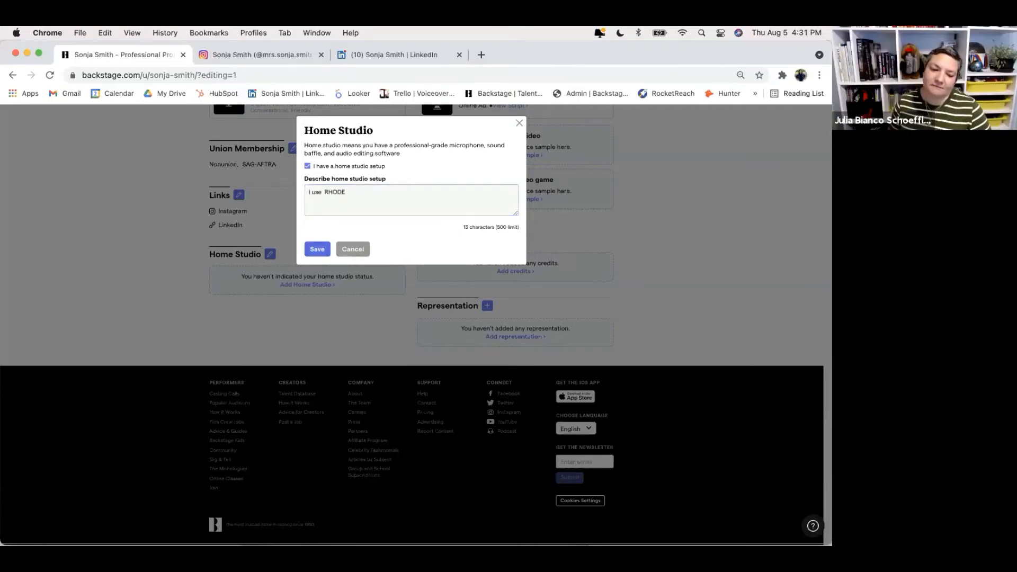
key(Return)
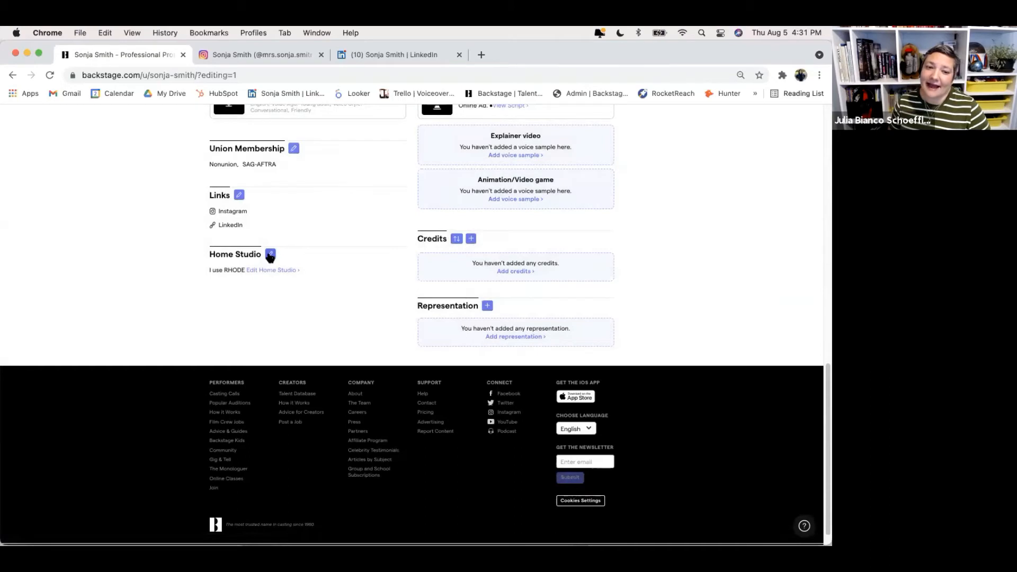
click(269, 255)
Extend the description with mic, pop filter, sound proofing, Audacity editing and Source-Connect Pro, then save
text(mic with pop)
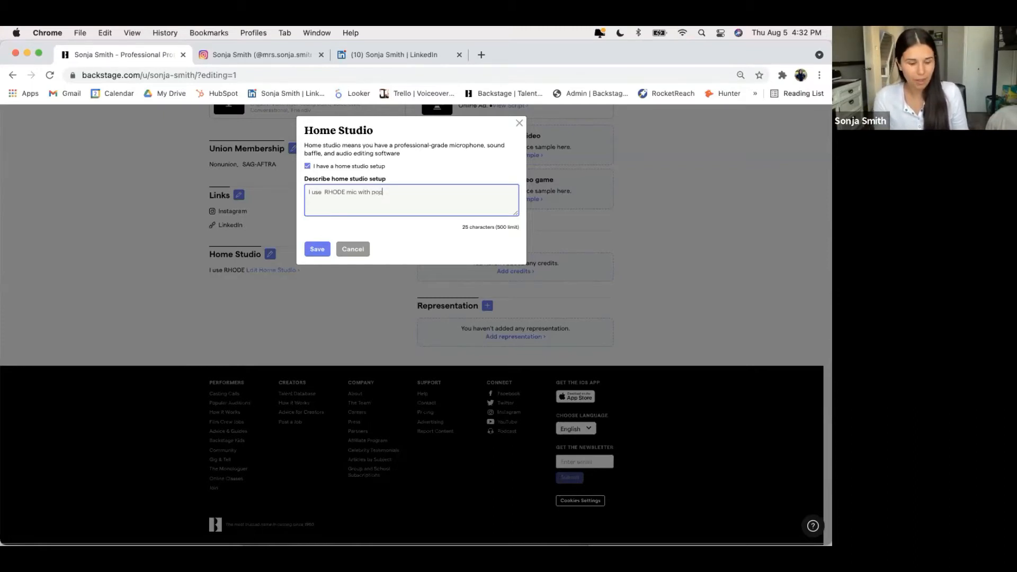
text(ilter and sound t)
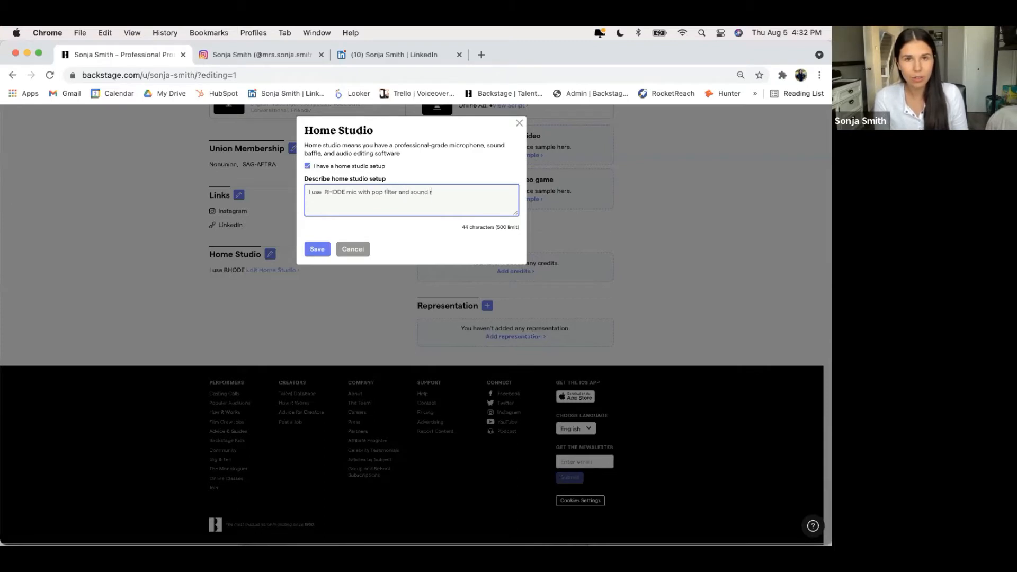
key(BackSpace)
text(pro)
text(odinging)
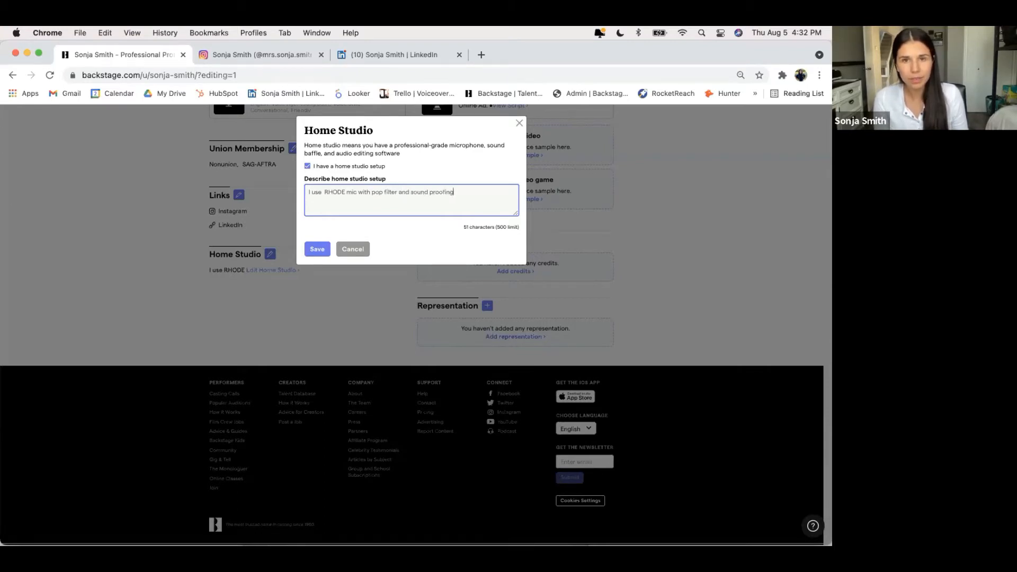
text(. I use Aud)
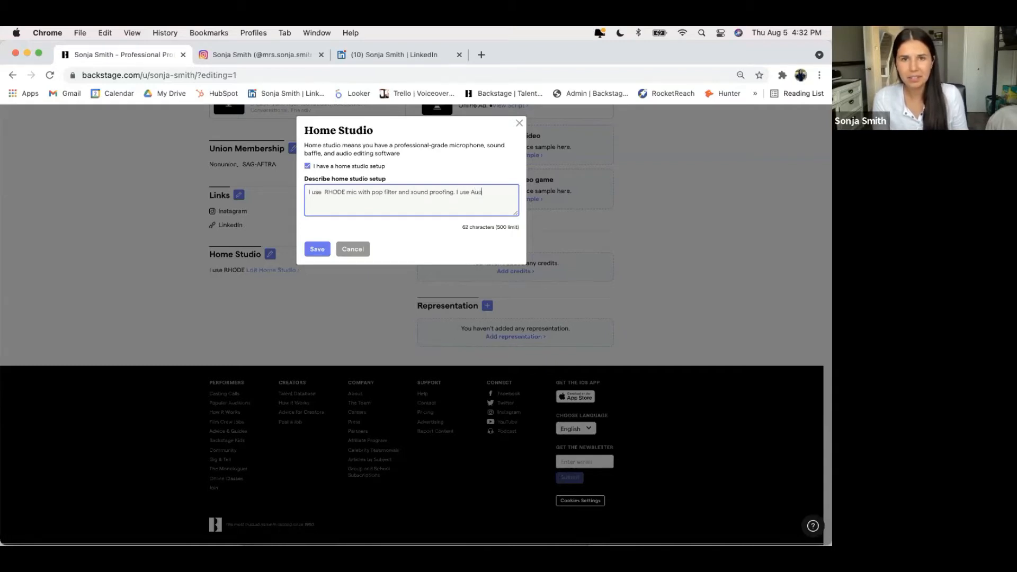
text(acity for editin)
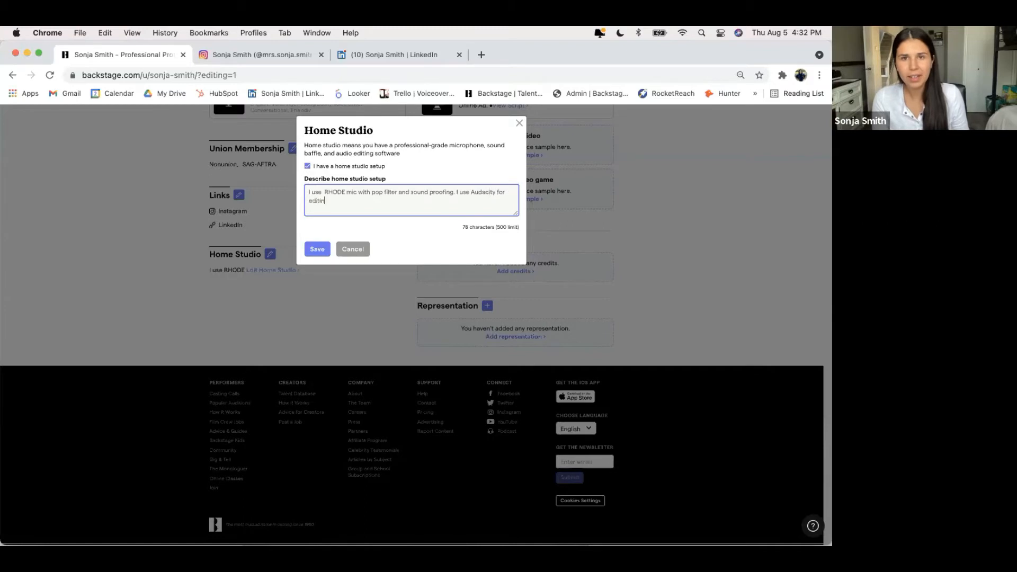
text(g and have)
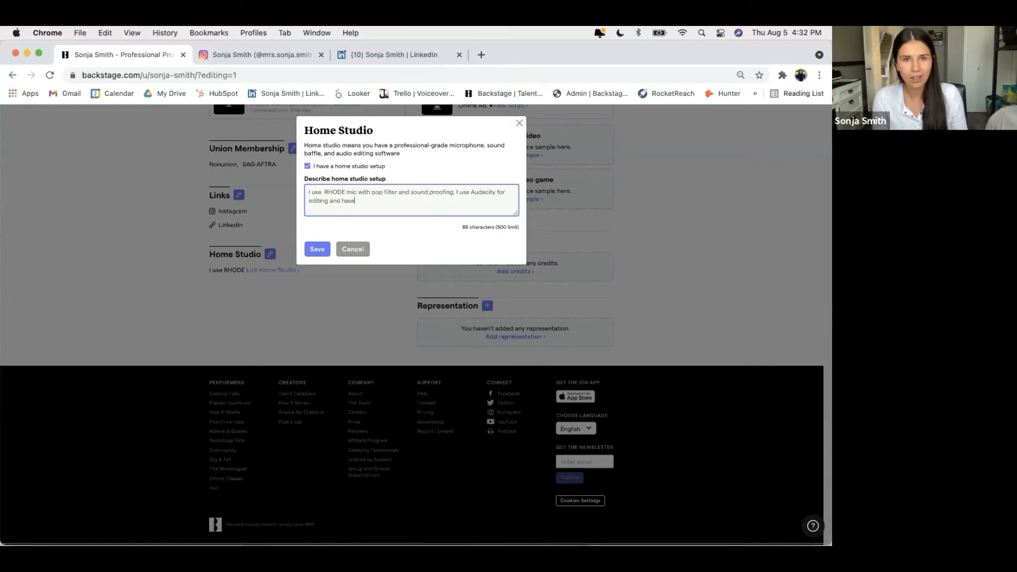
text( Source-Conn)
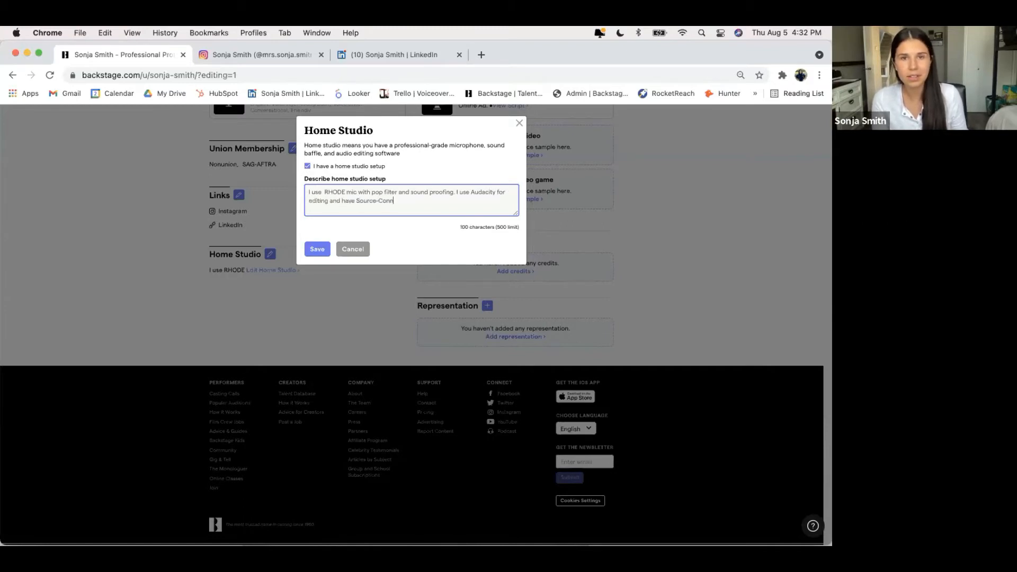
text(ect Pro.)
click(317, 249)
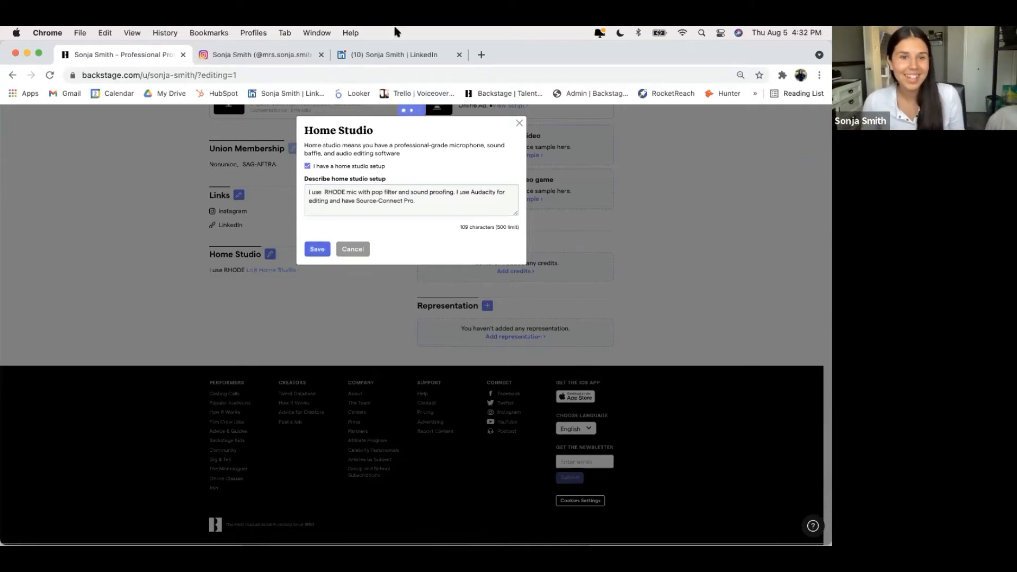
click(327, 247)
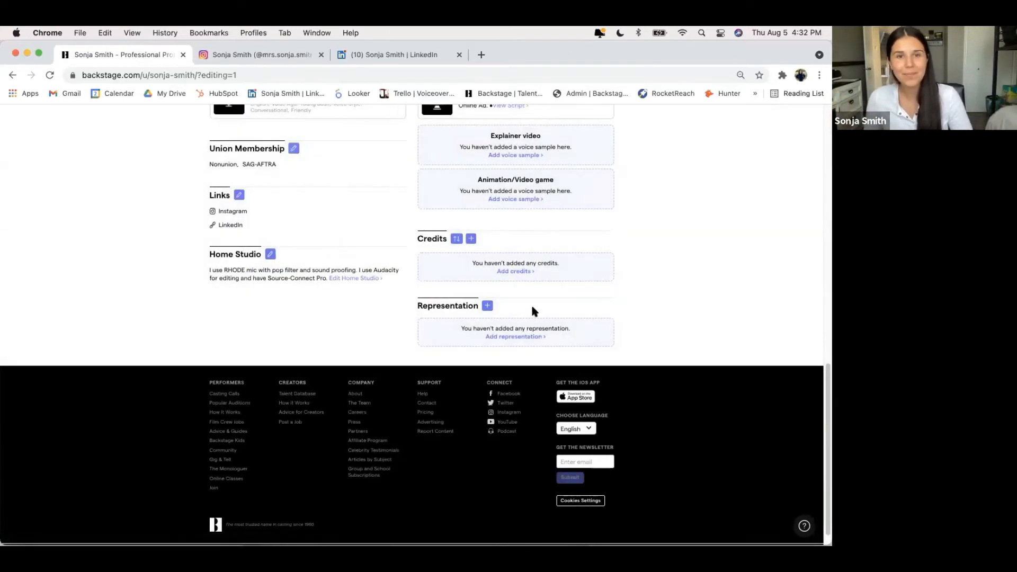
scroll(280, 289, up, 1)
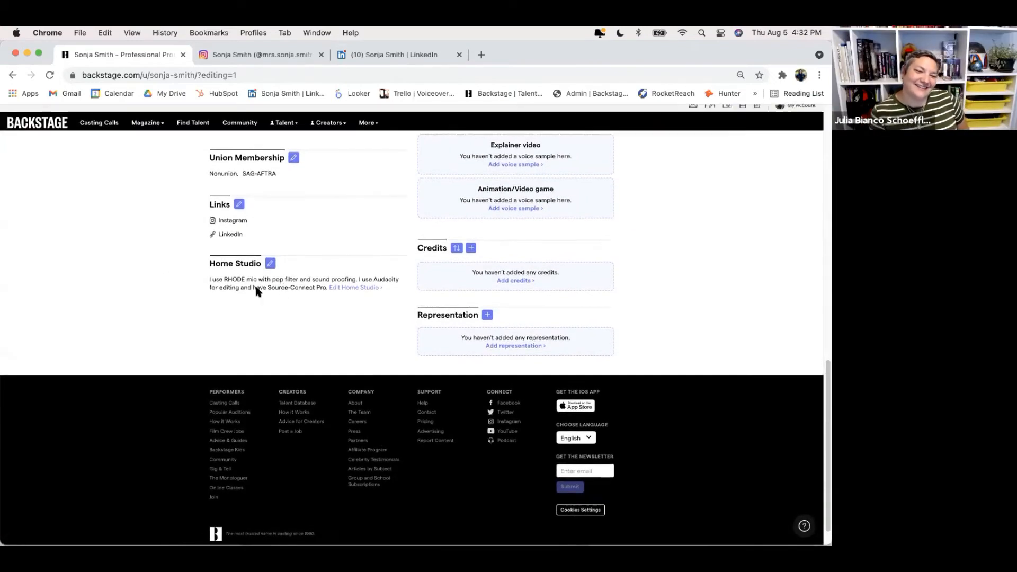
scroll(273, 260, up, 2)
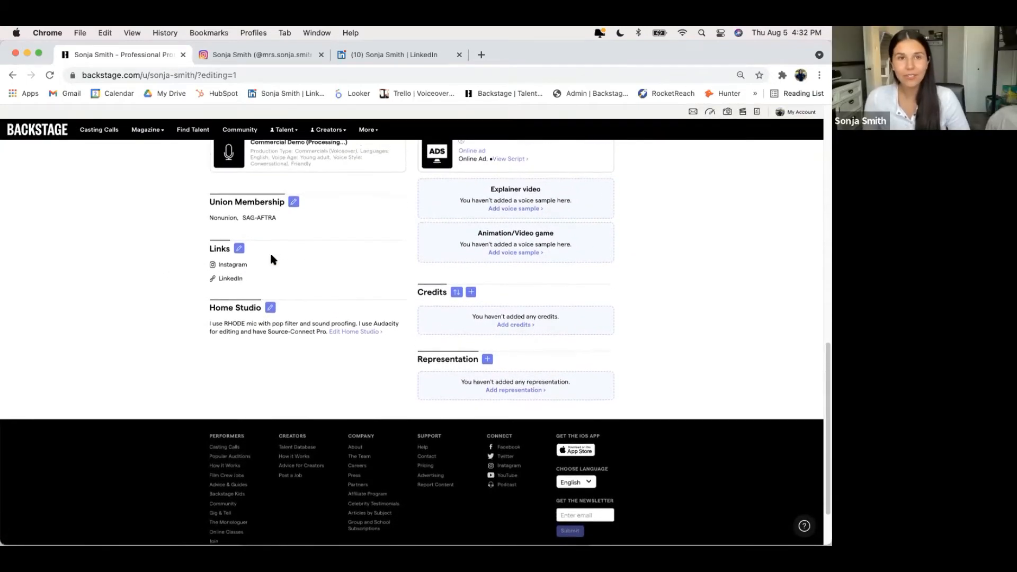
scroll(270, 259, up, 3)
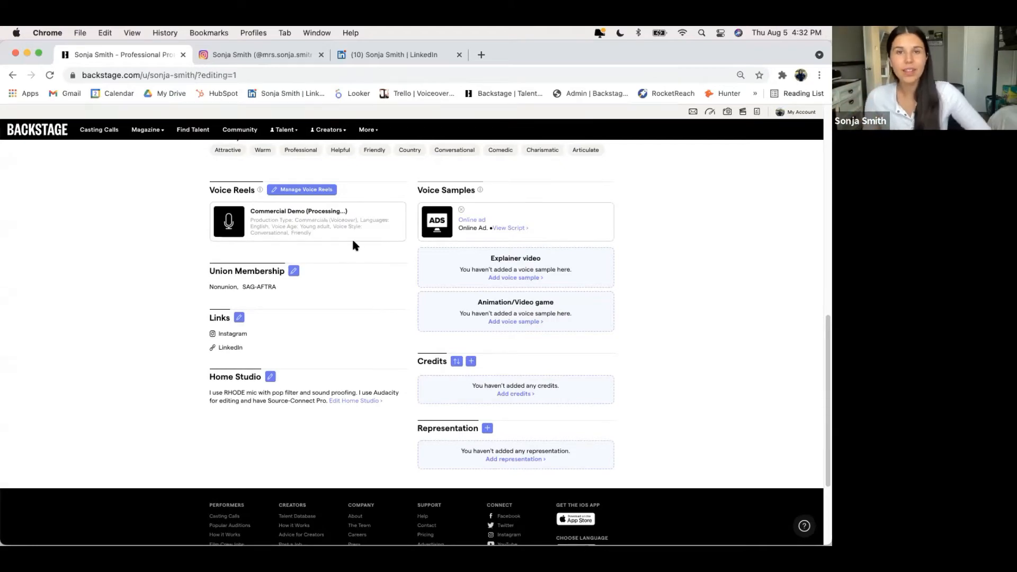
Add Commercial Demo.mp3 as the Explainer video voice sample, named 'Animation'
scroll(415, 283, up, 10)
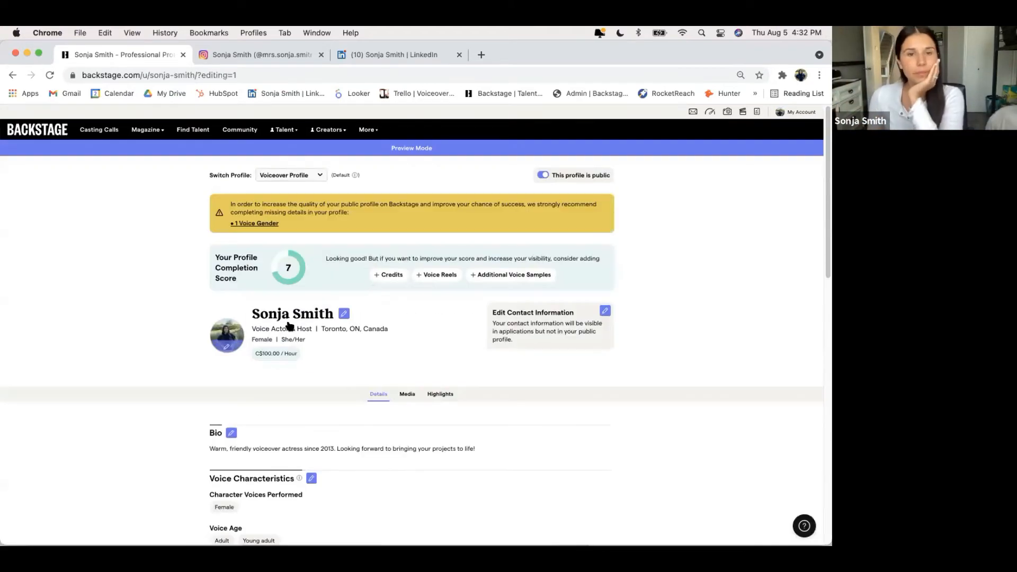
scroll(423, 324, down, 7)
scroll(422, 325, down, 5)
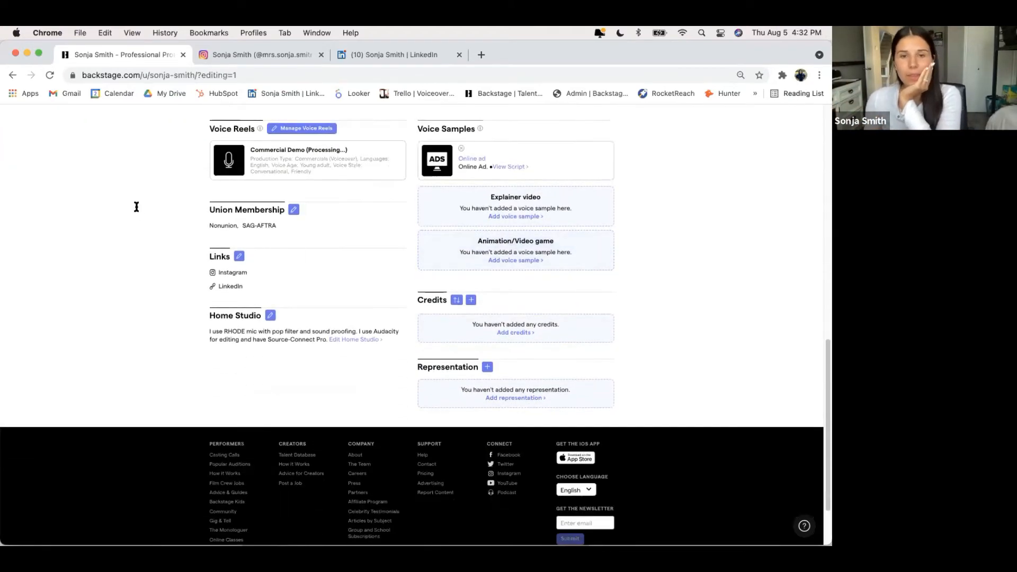
scroll(498, 211, up, 1)
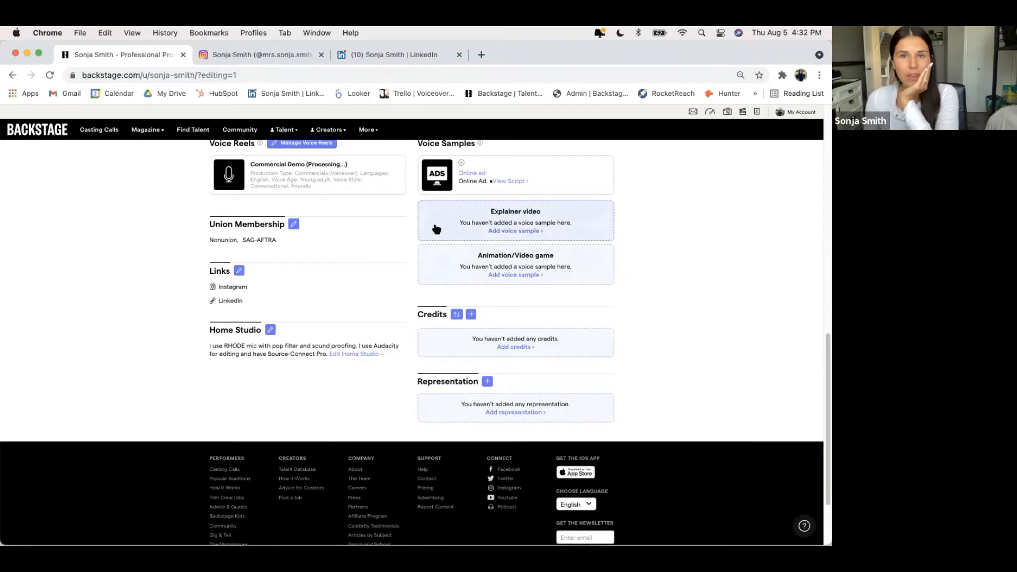
click(512, 232)
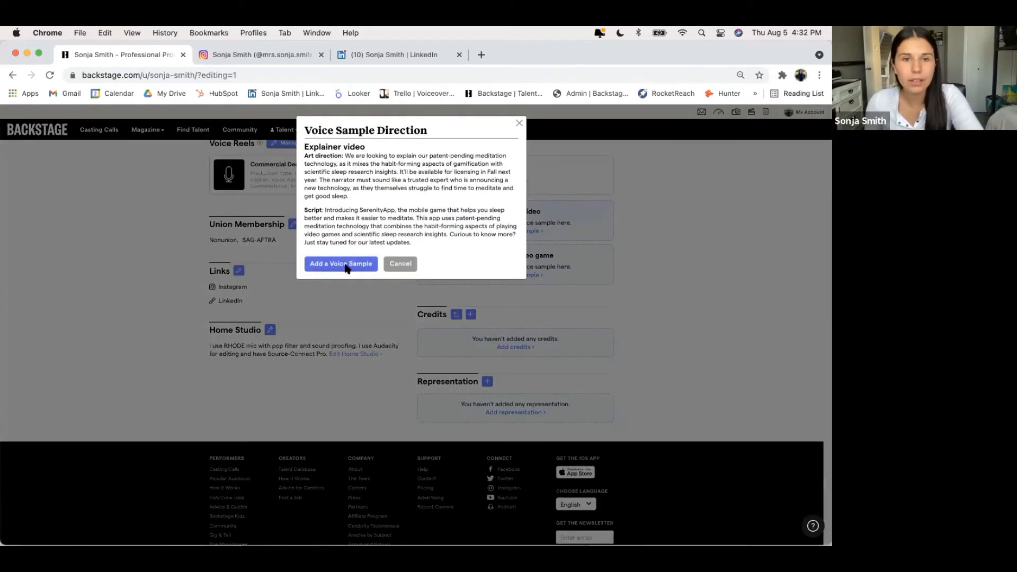
click(343, 264)
click(332, 148)
click(93, 191)
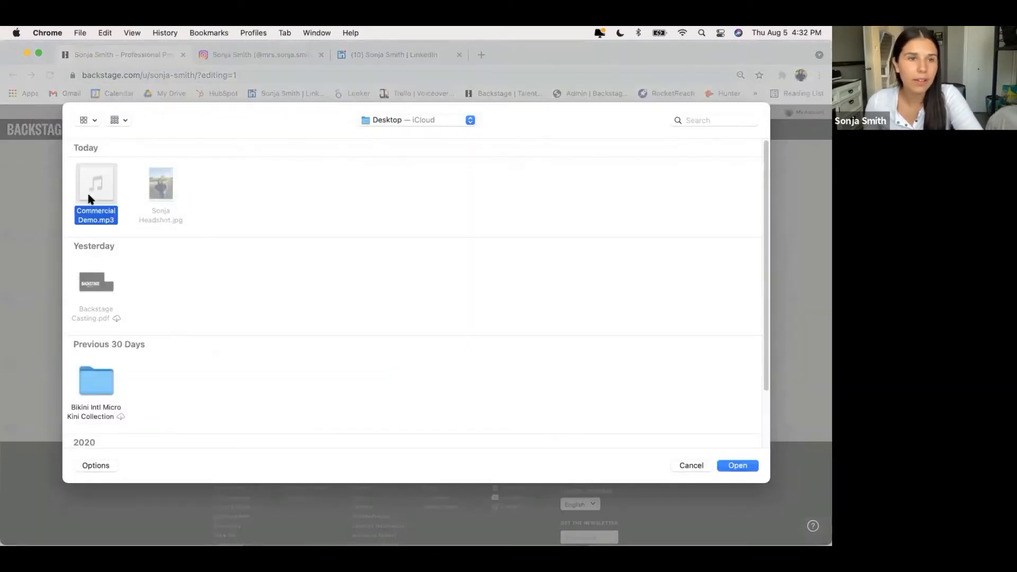
click(739, 465)
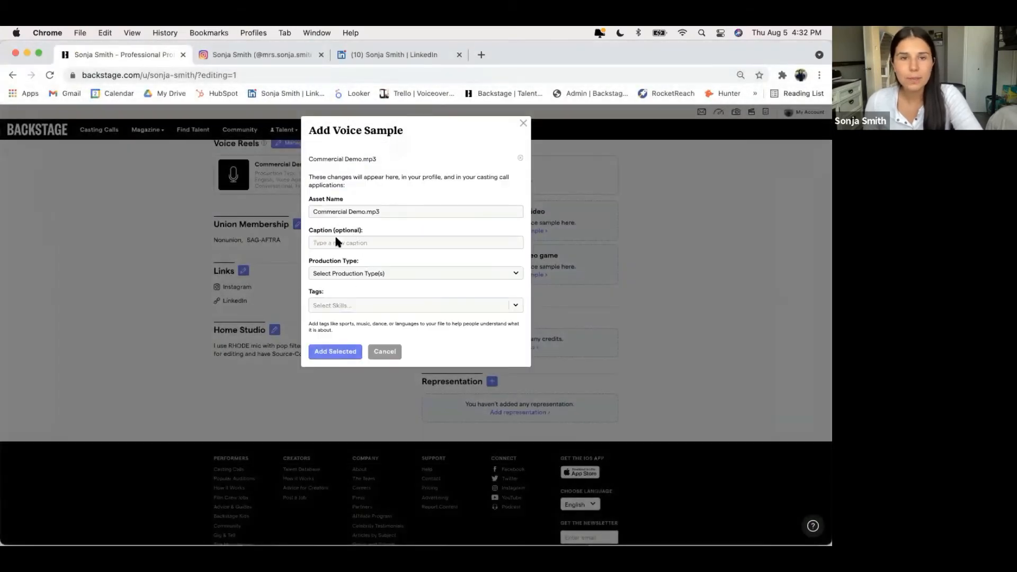
triple_click(346, 215)
text(Animation)
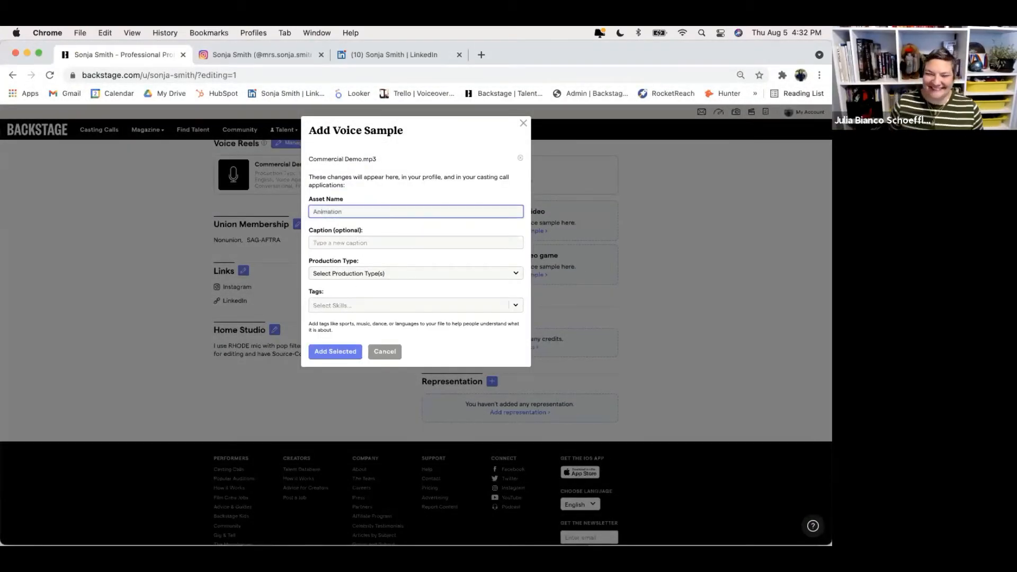
click(347, 351)
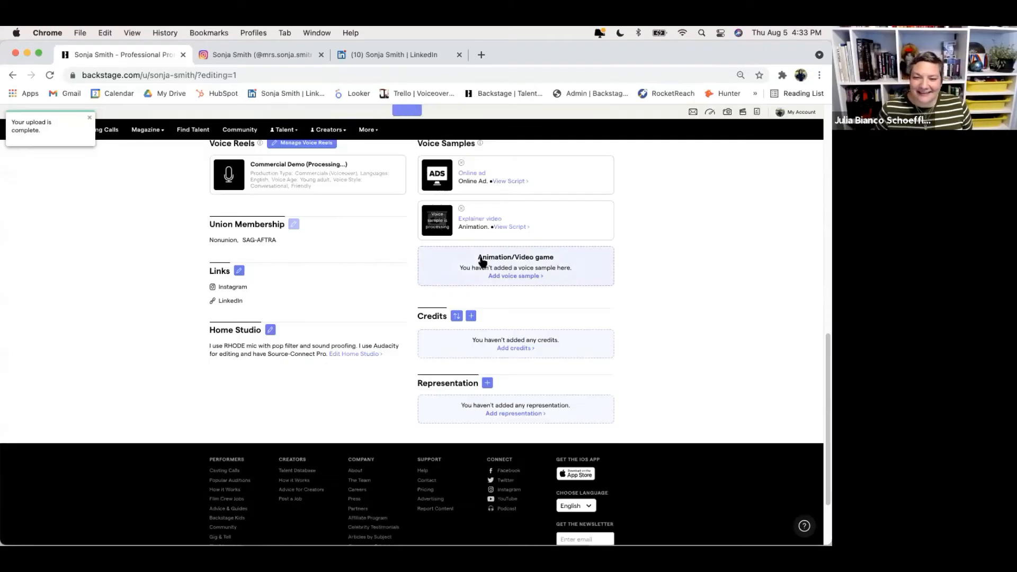
Add Commercial Demo.mp3 as an Animation & Video Games (Voiceover) sample named 'Video Game'
click(482, 261)
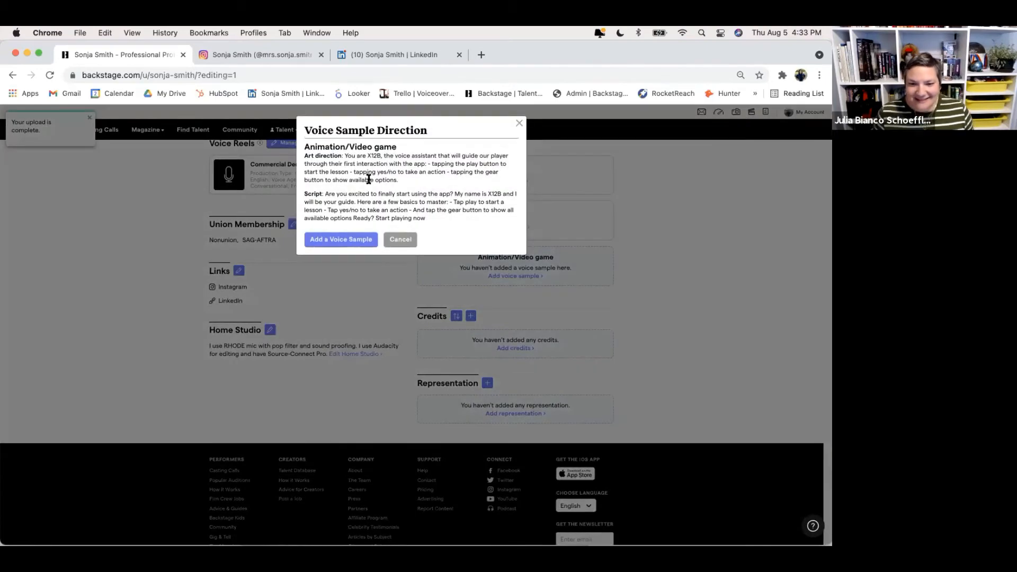
click(346, 241)
click(350, 154)
click(94, 183)
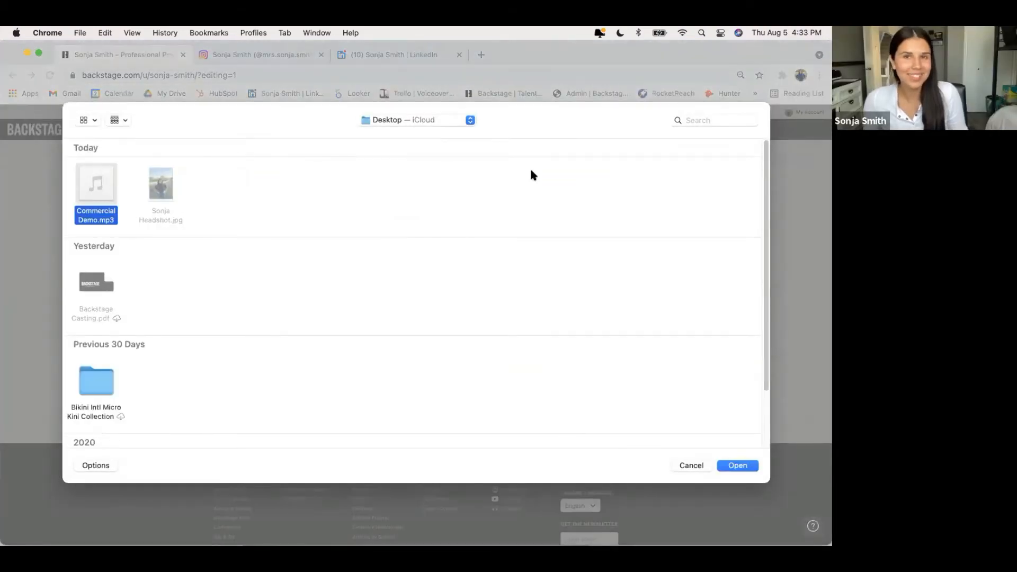
click(738, 466)
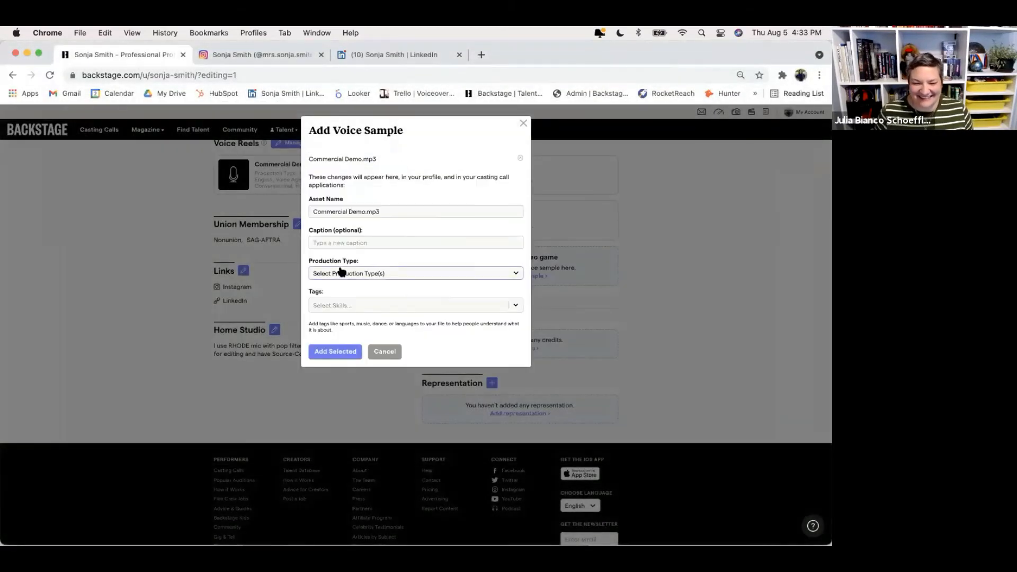
click(345, 273)
scroll(350, 353, down, 10)
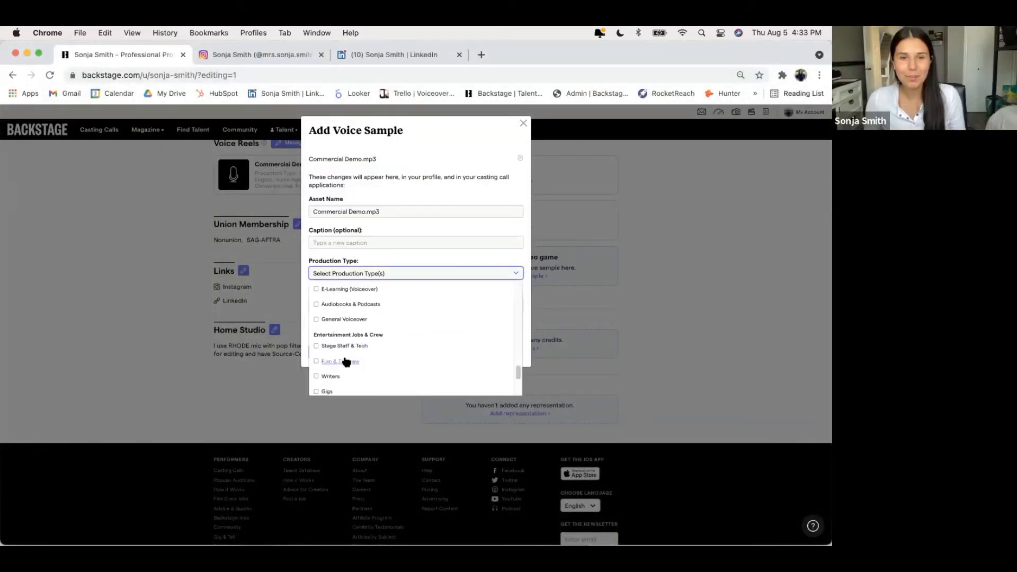
click(351, 327)
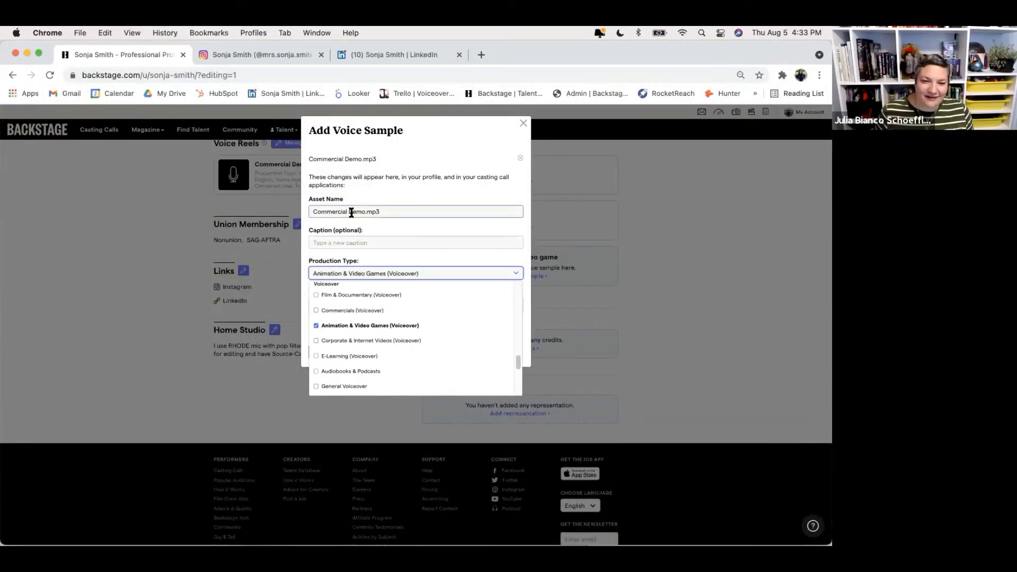
triple_click(353, 212)
text(Video Game)
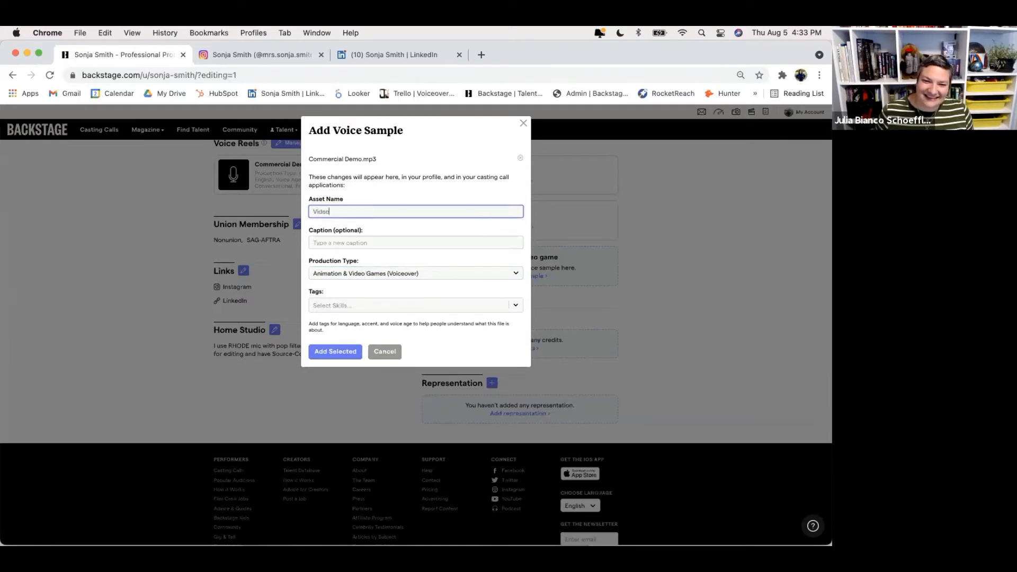
click(353, 358)
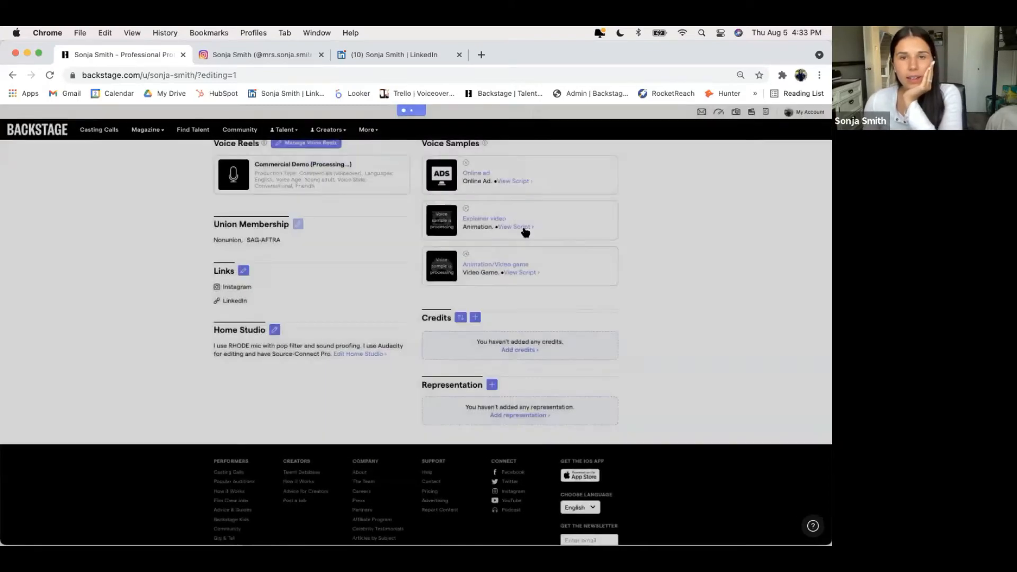
Start a new credit with production type Voiceover
scroll(254, 299, up, 5)
scroll(255, 299, up, 5)
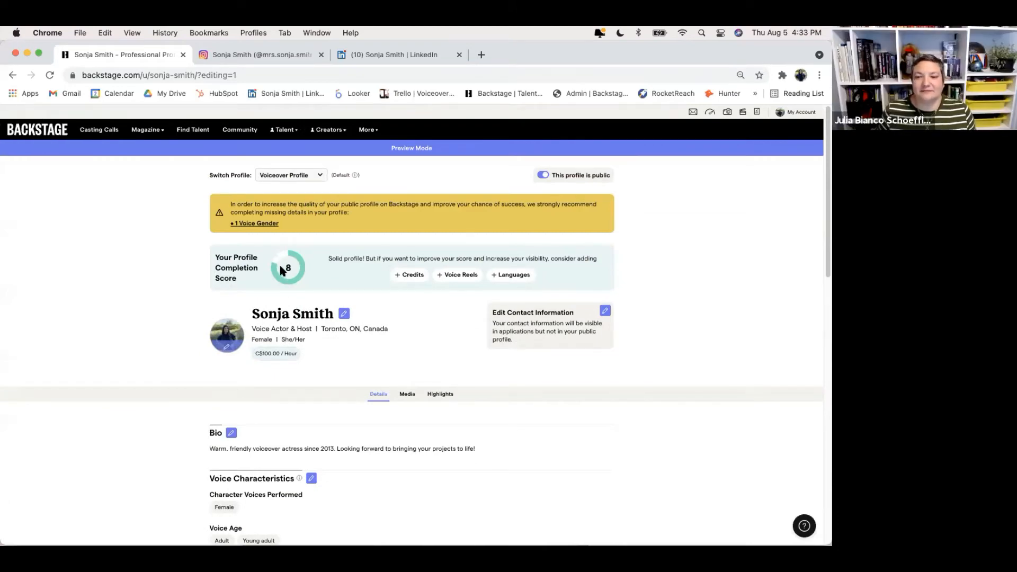
scroll(549, 231, down, 10)
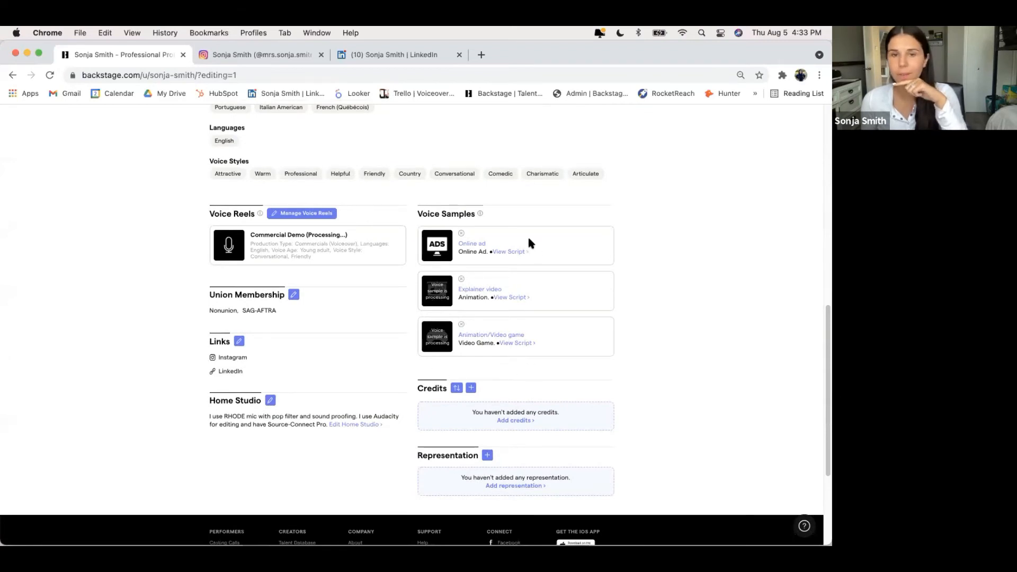
scroll(529, 242, down, 3)
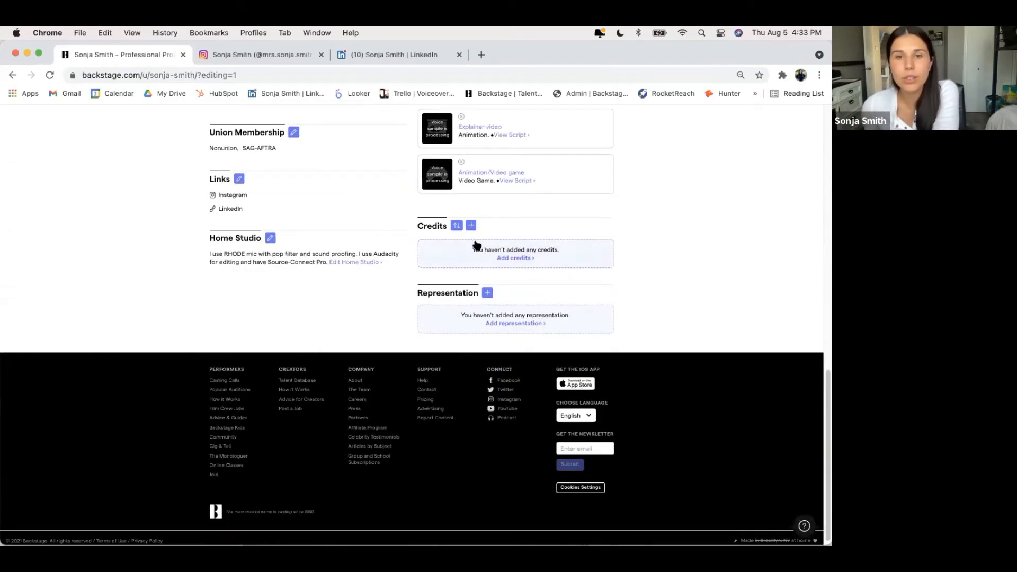
click(504, 260)
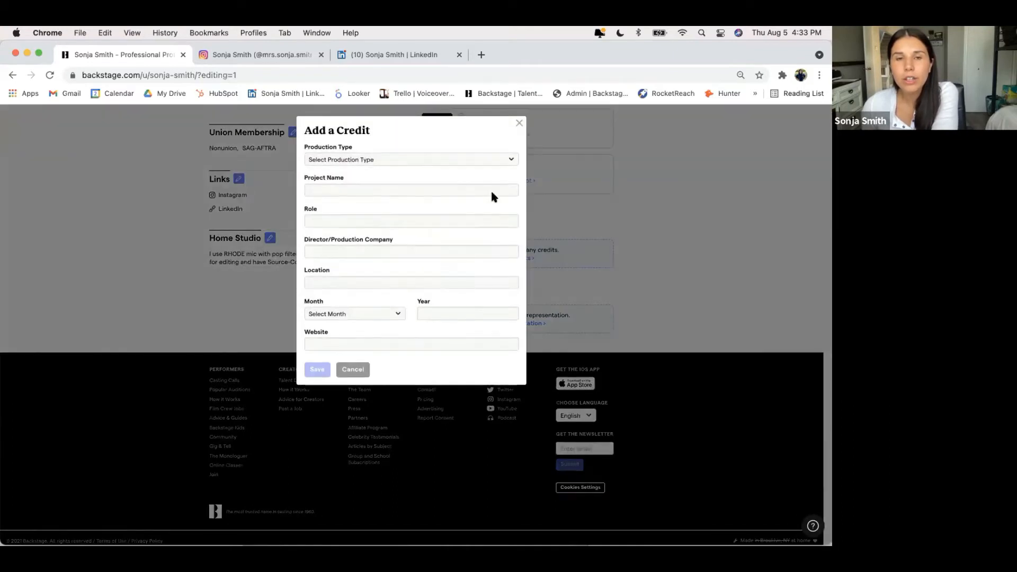
click(344, 166)
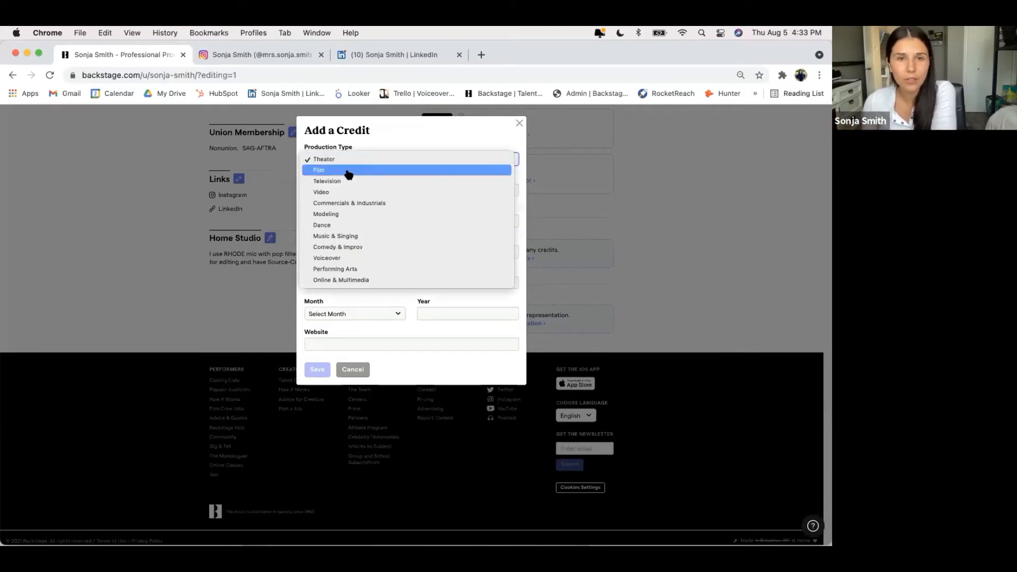
click(340, 258)
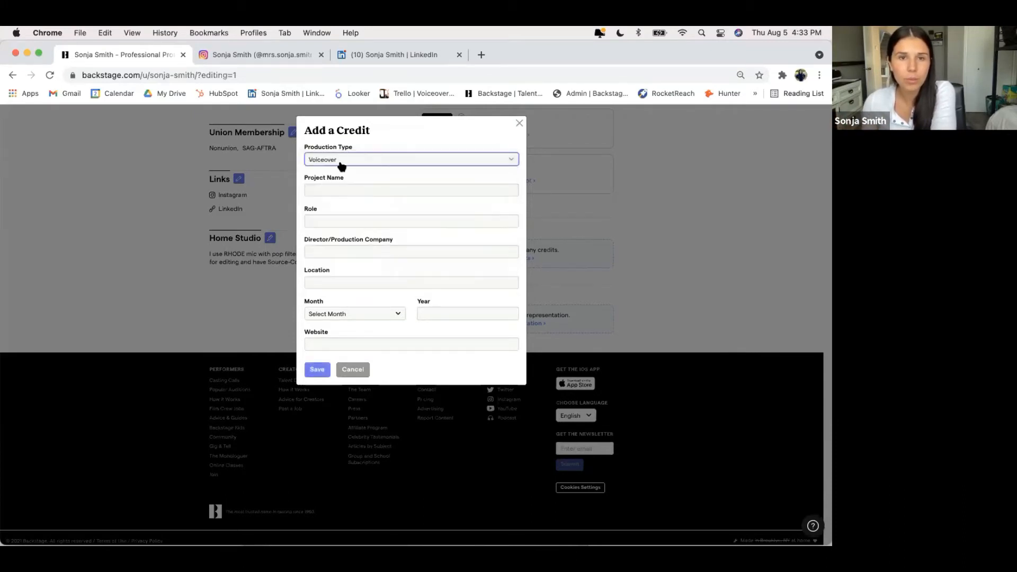
click(341, 163)
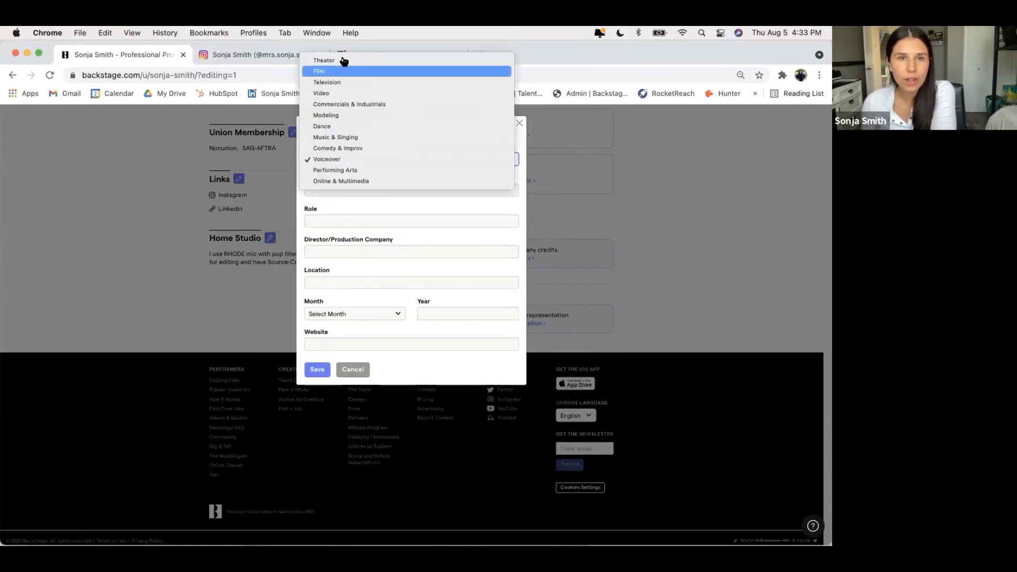
click(342, 160)
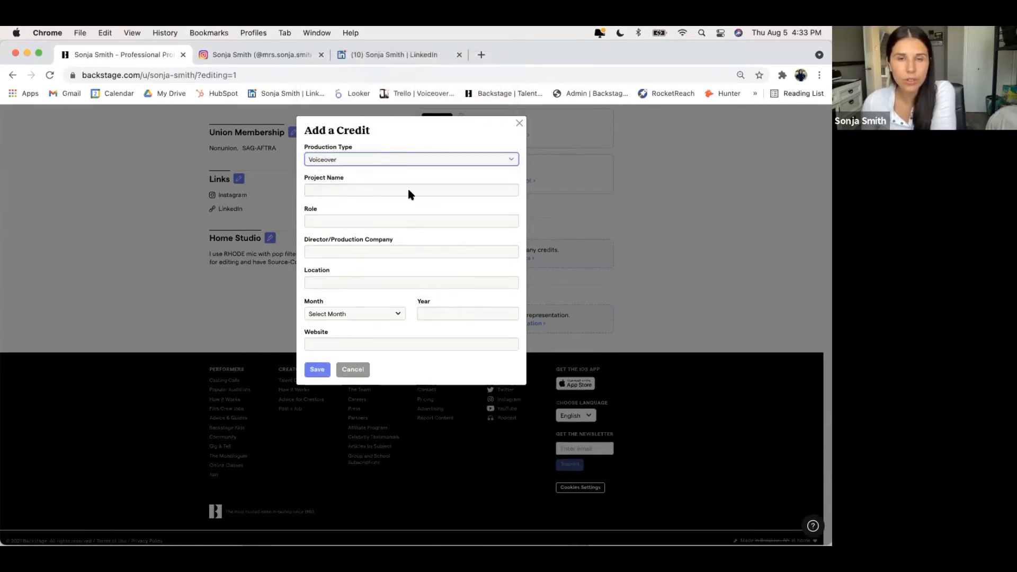
Enter project 'Ezzy Lynn Commercial', role Narrator, and production company Hershey
click(327, 189)
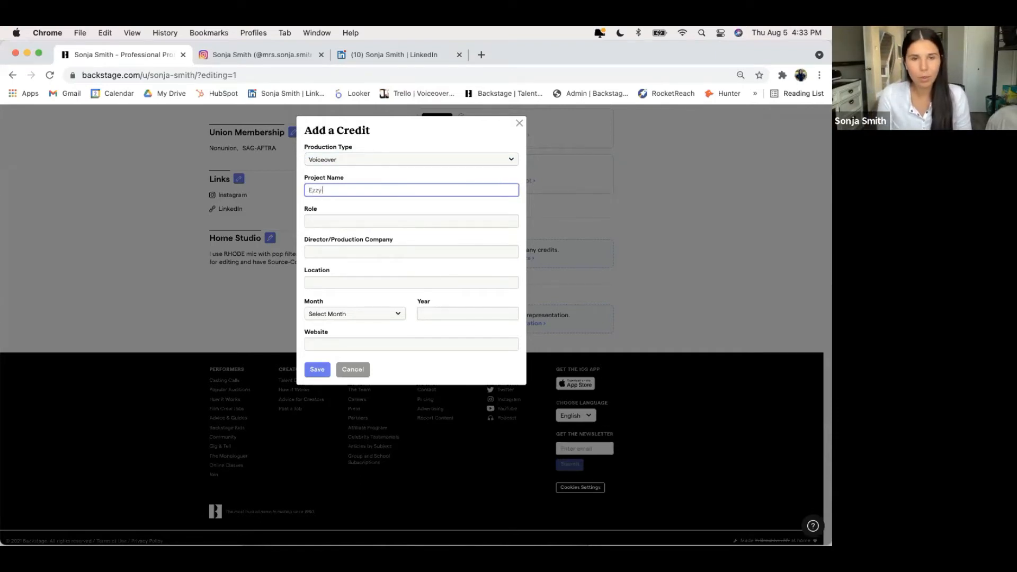
text(Ezzy Lynn Commercial)
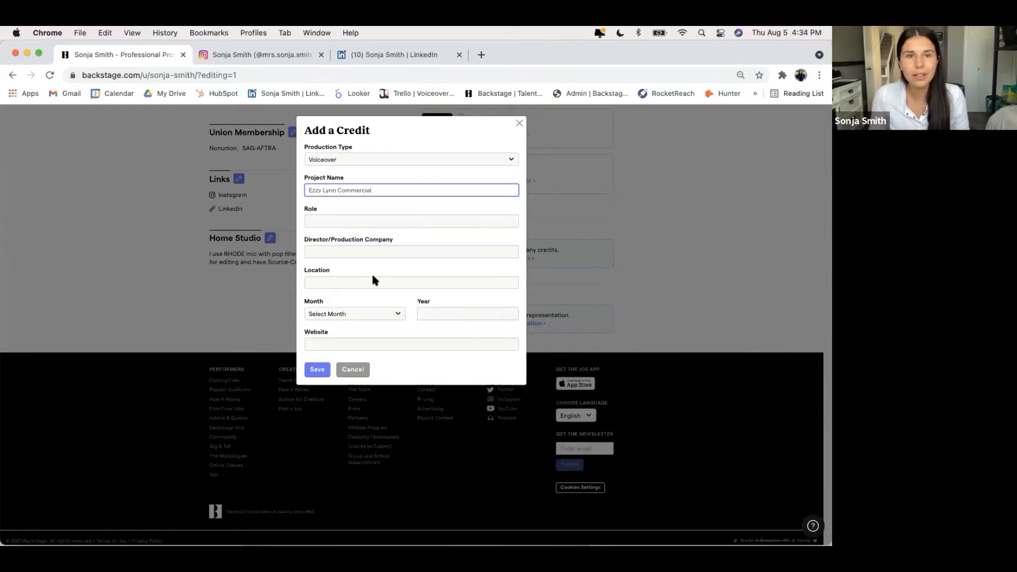
click(331, 225)
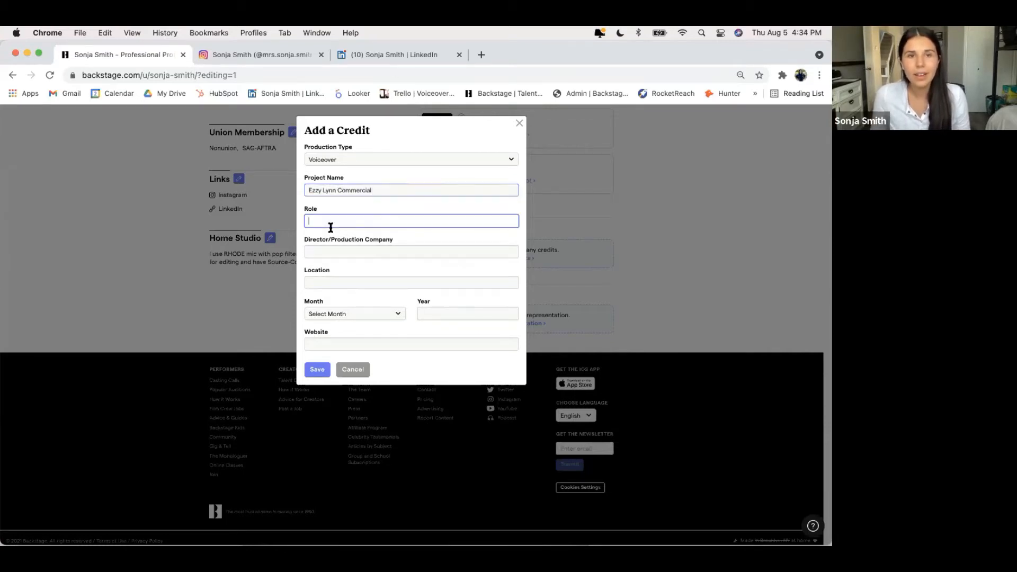
text(Na)
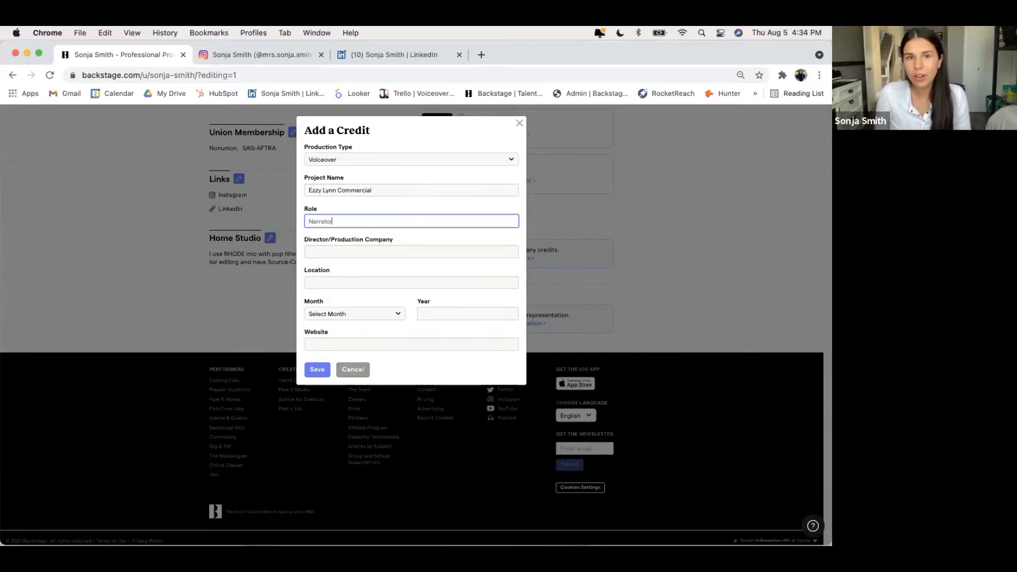
text(rrator)
click(333, 253)
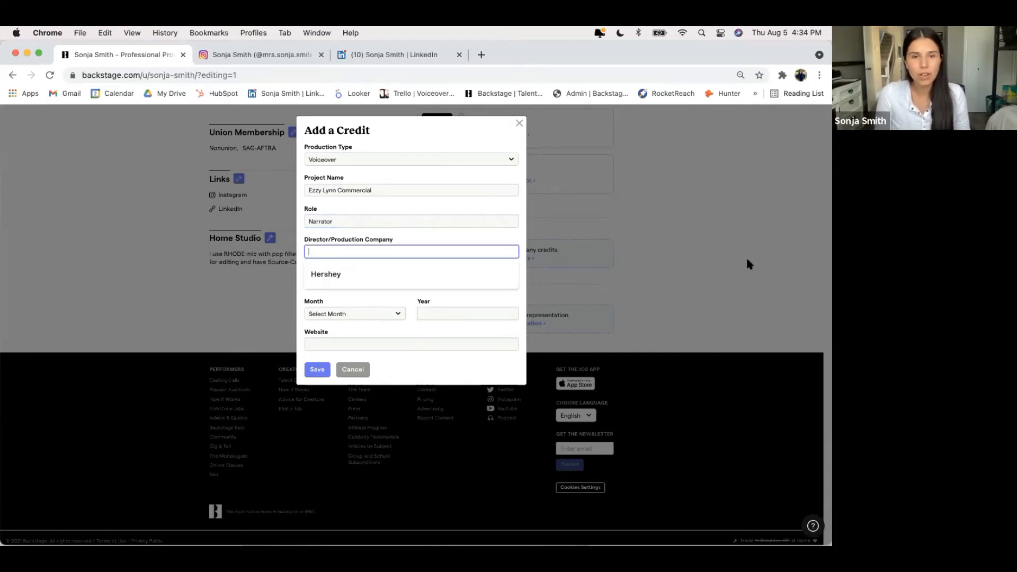
click(371, 274)
Set location Toronto, ON and date August 2014, then save the credit
click(335, 286)
text(Toronto, On)
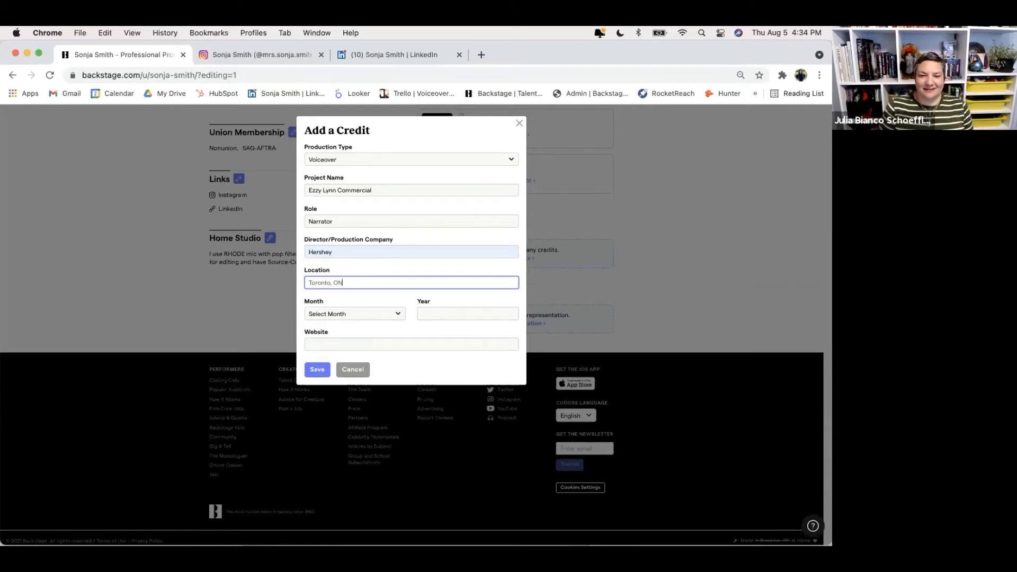
click(347, 316)
click(350, 401)
click(440, 312)
text(2016)
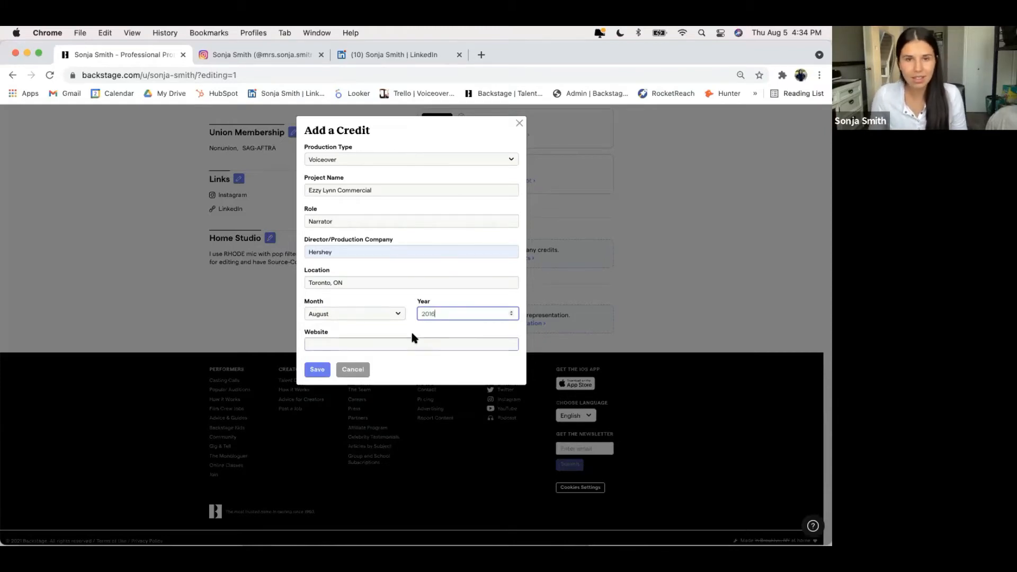
key(BackSpace)
click(341, 345)
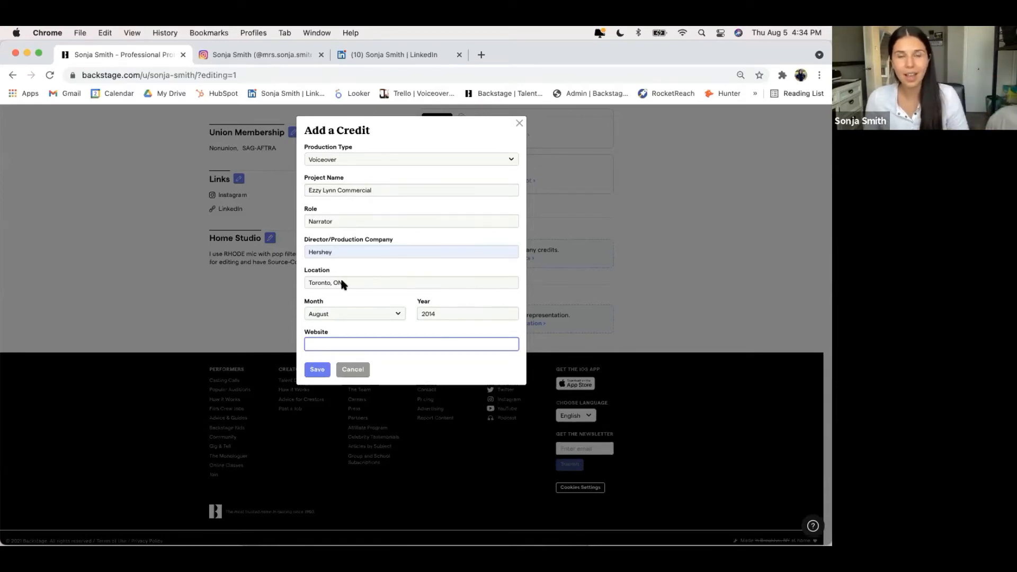
click(318, 369)
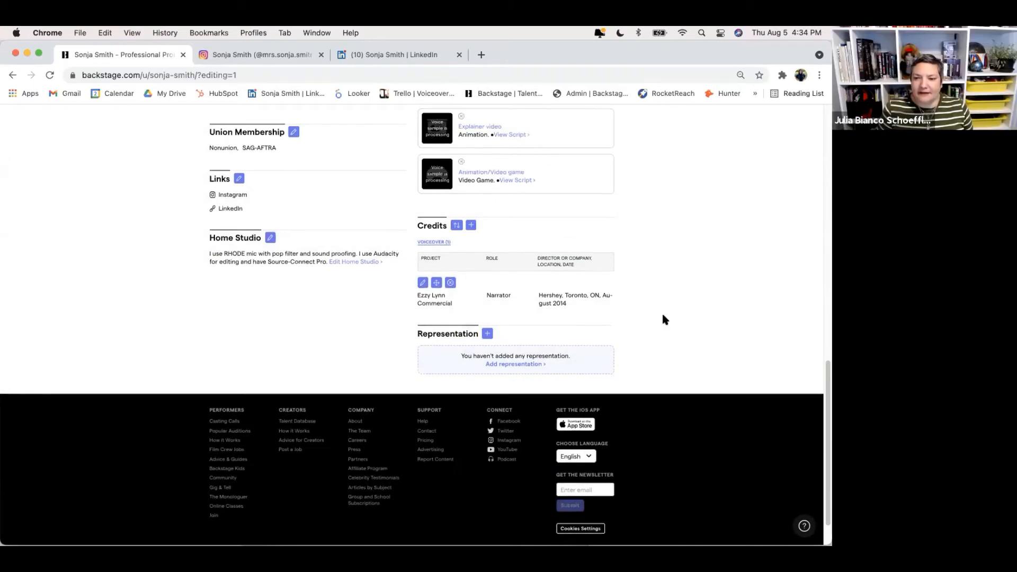
scroll(662, 316, down, 1)
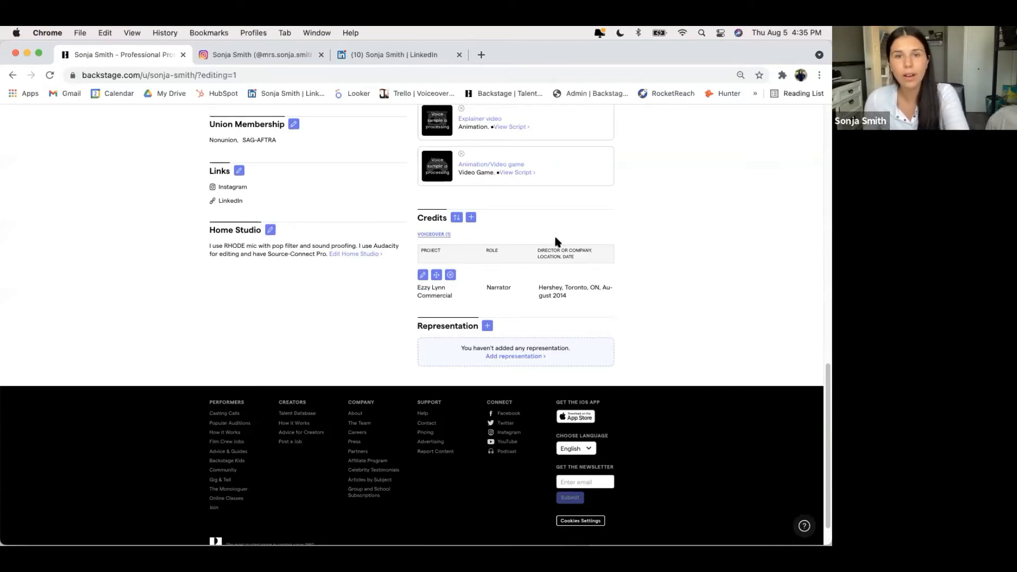
click(451, 275)
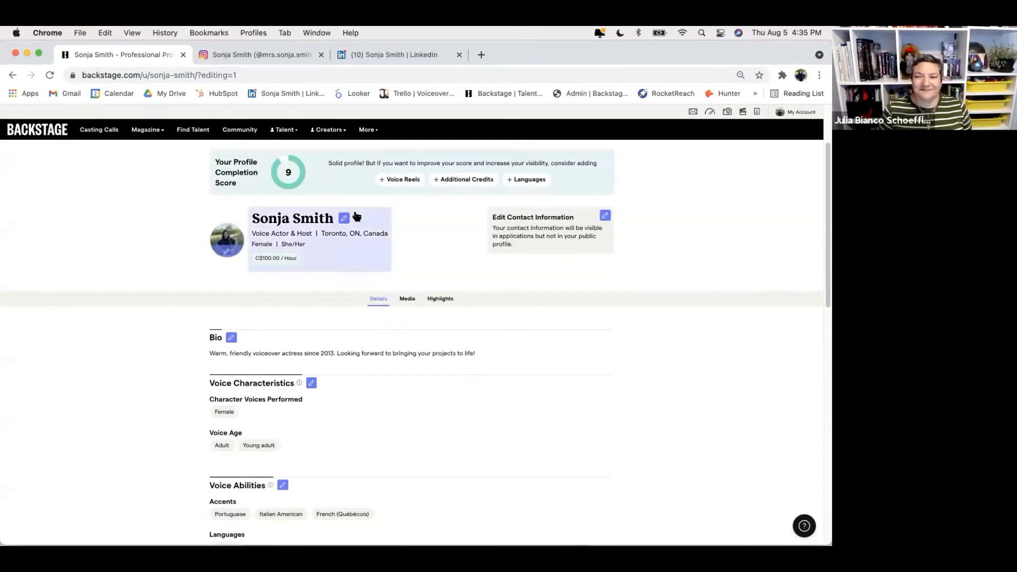
scroll(449, 265, down, 20)
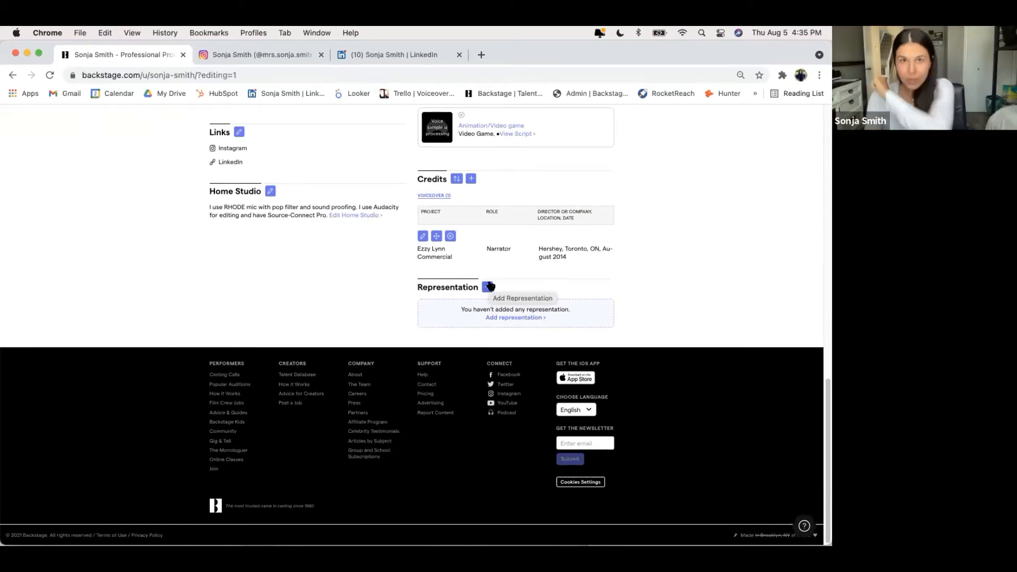
Add an Agent representation at Backstage, autofilling the agent's contact details, and save it
click(488, 286)
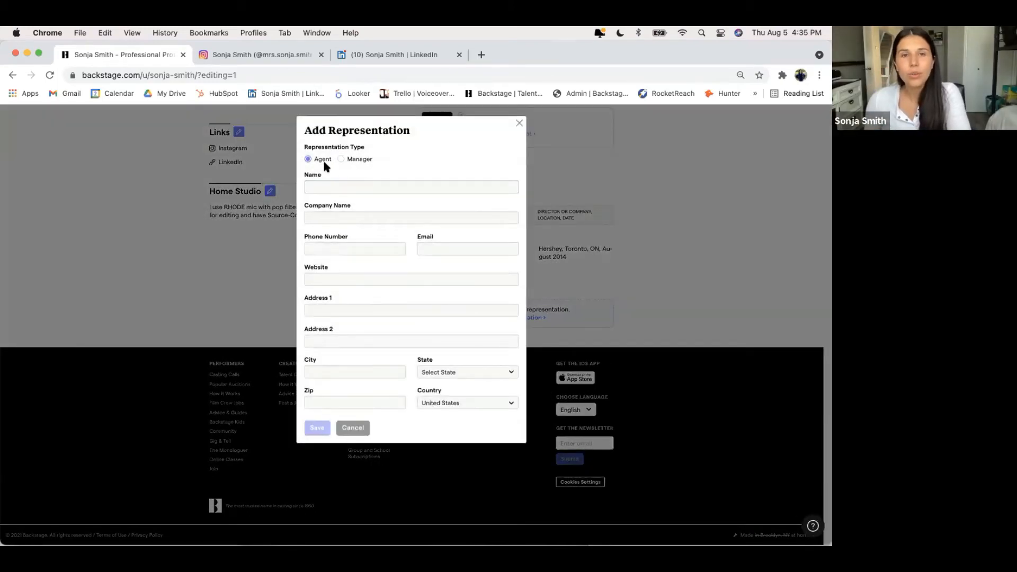
click(359, 160)
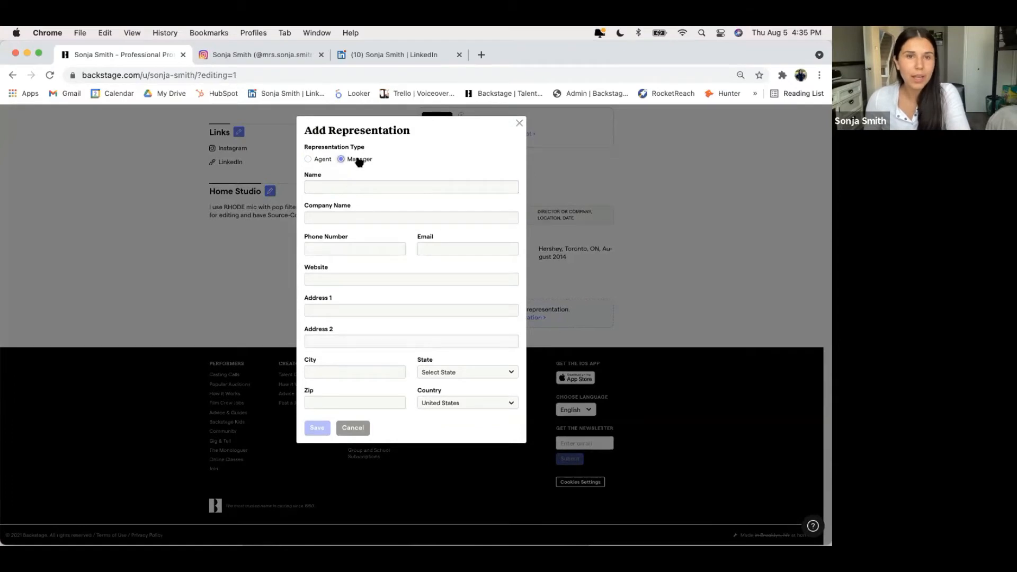
click(321, 160)
click(338, 183)
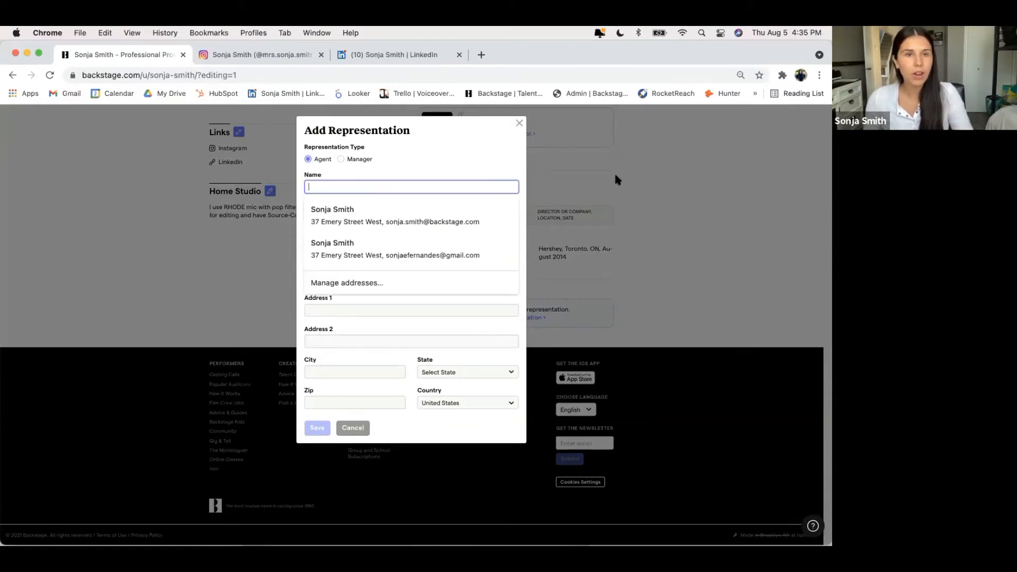
click(431, 218)
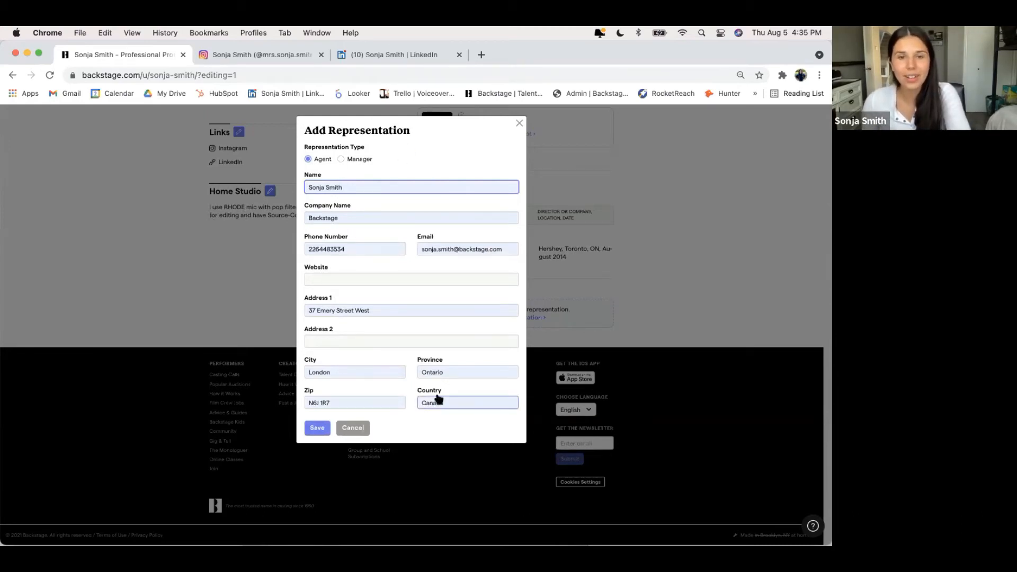
click(319, 430)
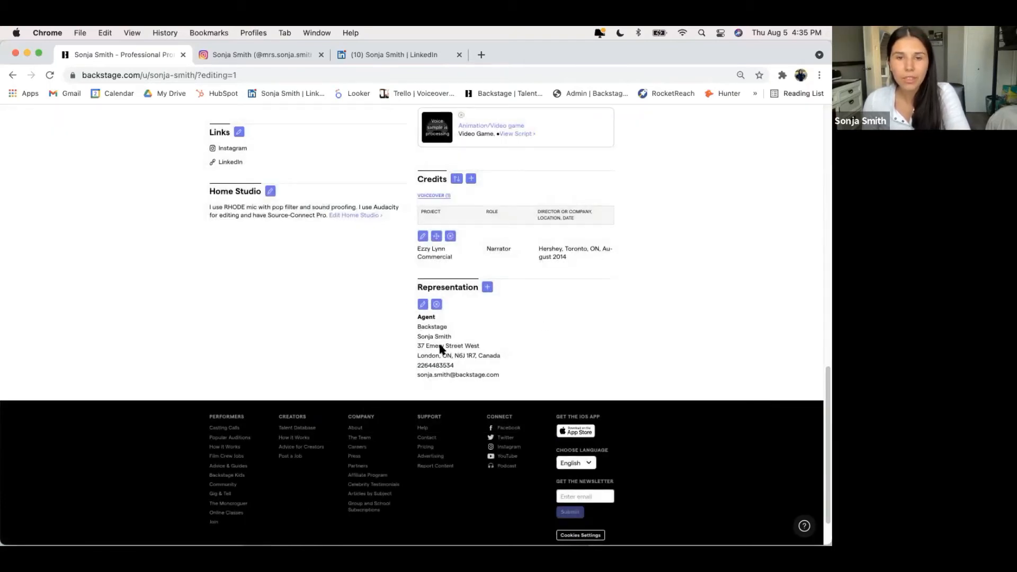
scroll(445, 318, up, 2)
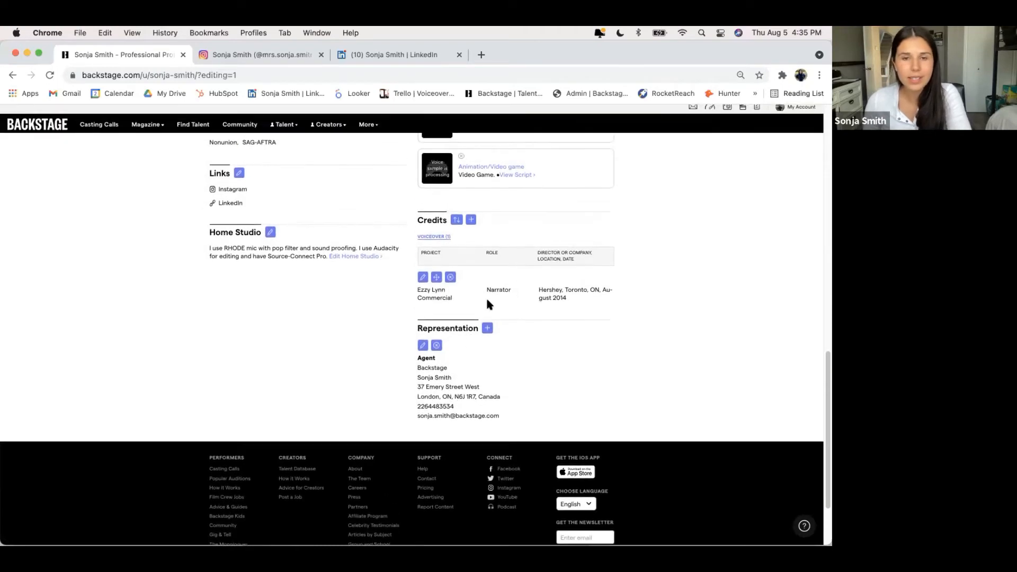
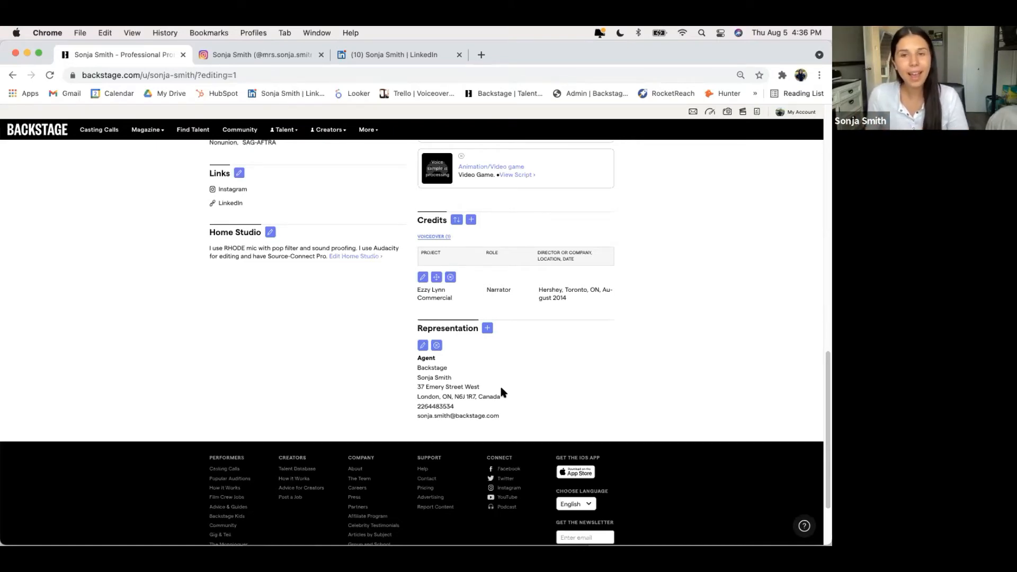
Tick Male alongside Female as character voices performed and save the Voice Characteristics
scroll(523, 398, up, 20)
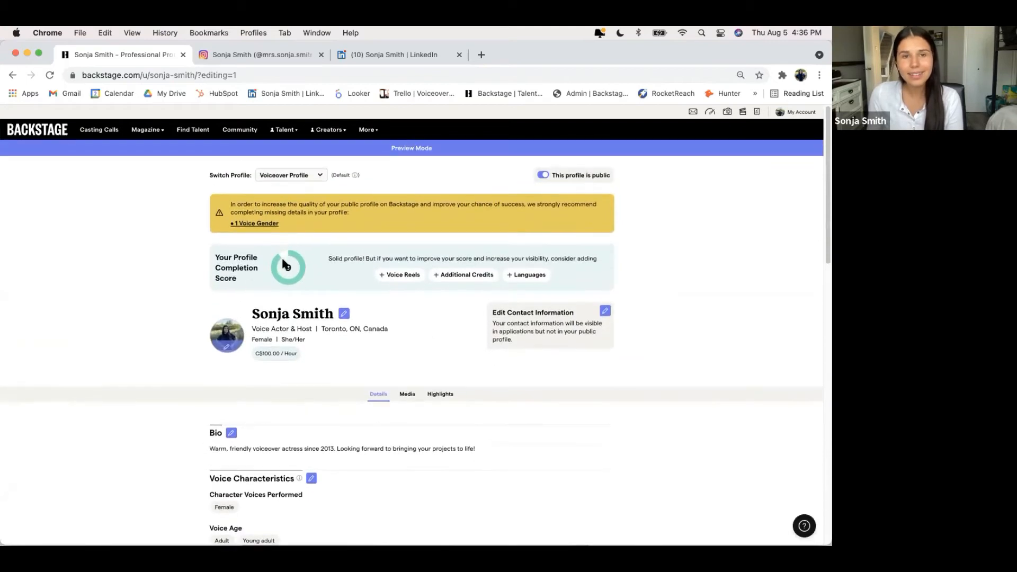
click(257, 224)
click(318, 189)
click(319, 176)
click(319, 188)
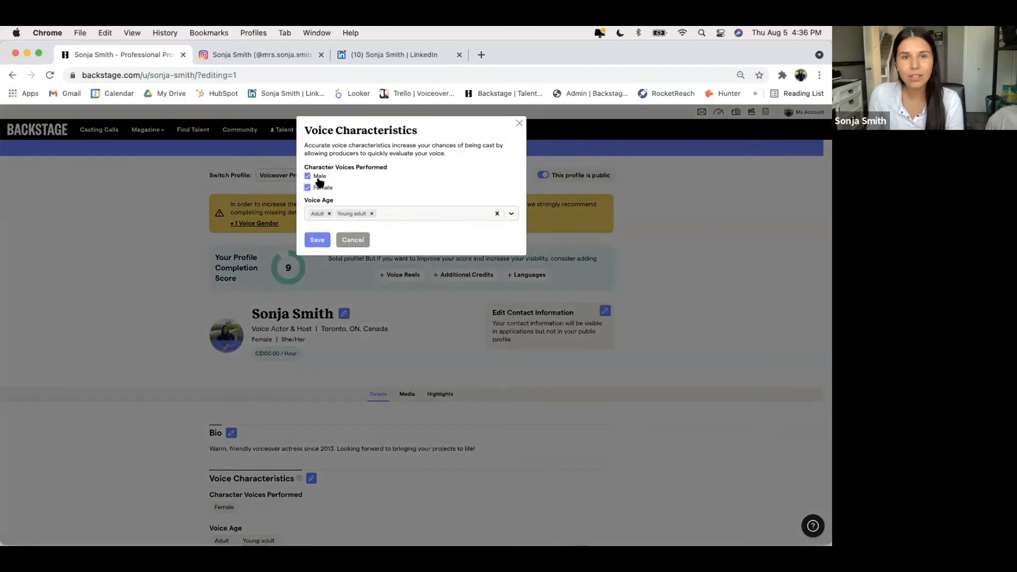
click(317, 239)
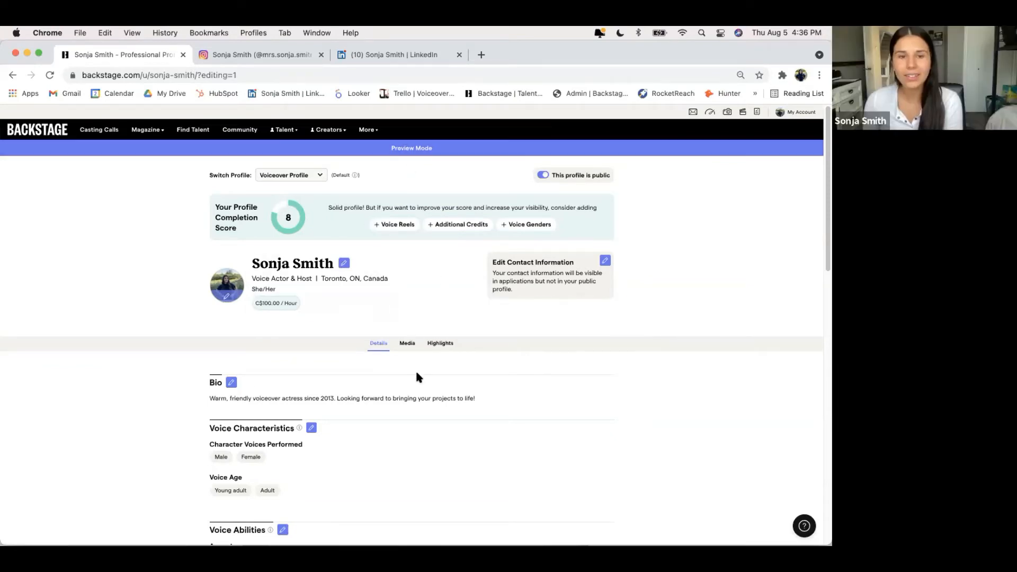
Review the profile's Media voice reels, then switch to the Highlights section
scroll(528, 380, down, 1)
scroll(353, 254, up, 1)
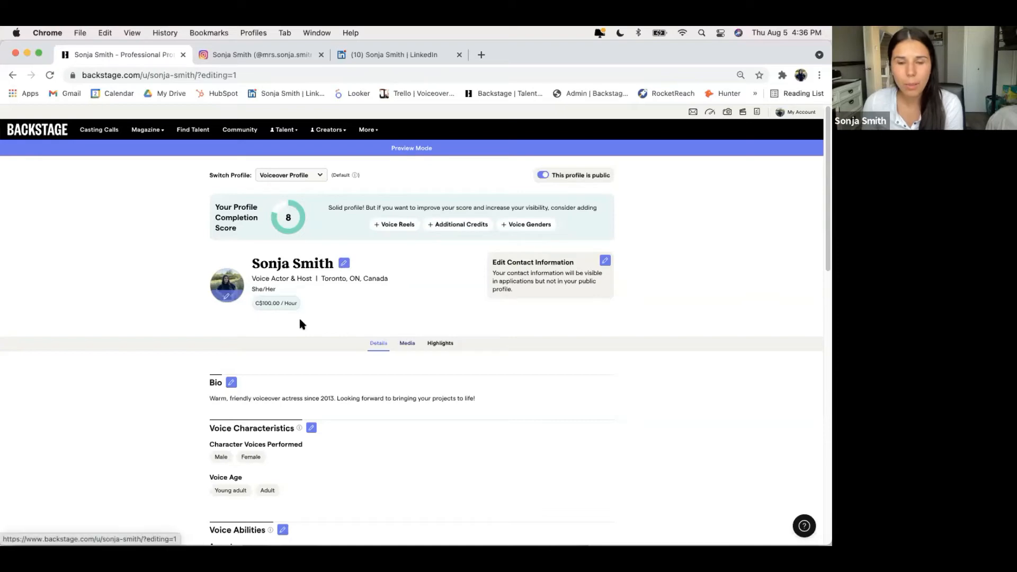
scroll(302, 324, down, 10)
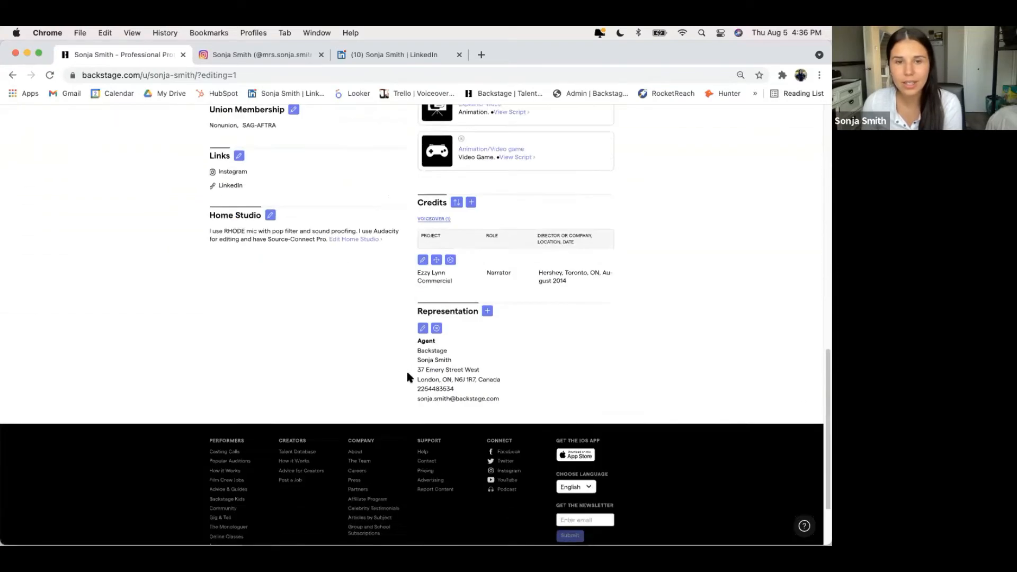
scroll(370, 356, up, 15)
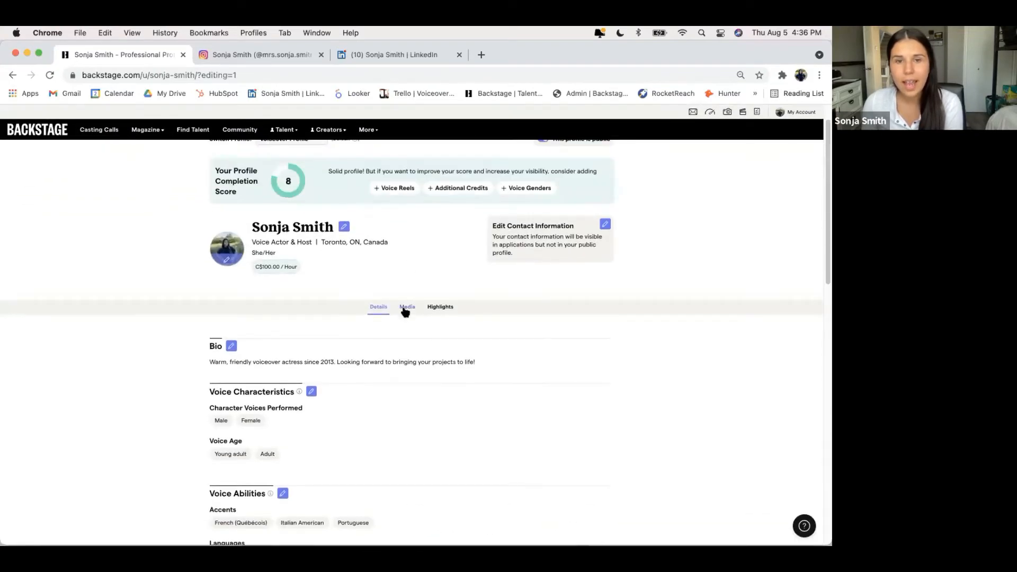
click(407, 310)
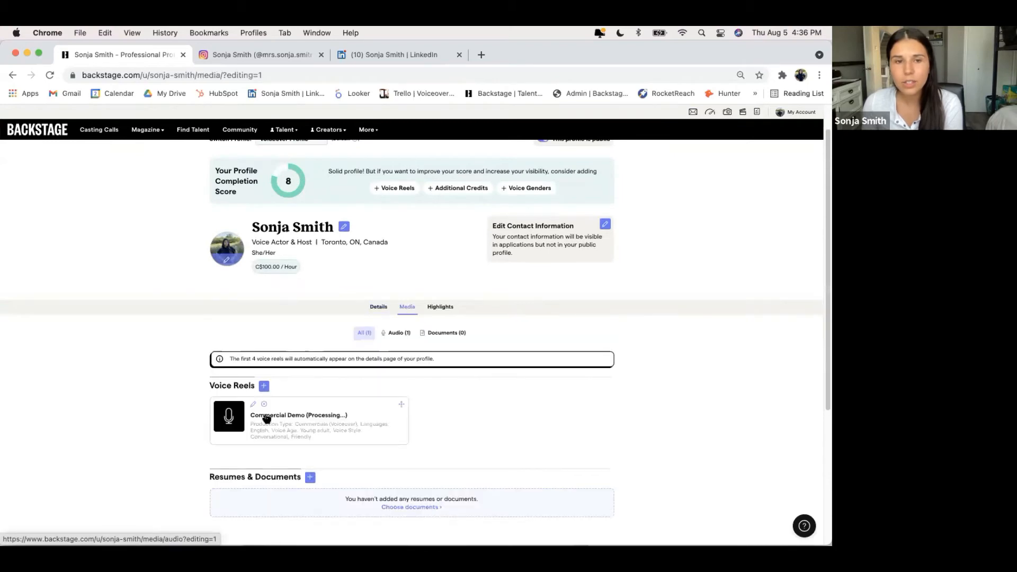
scroll(459, 430, down, 2)
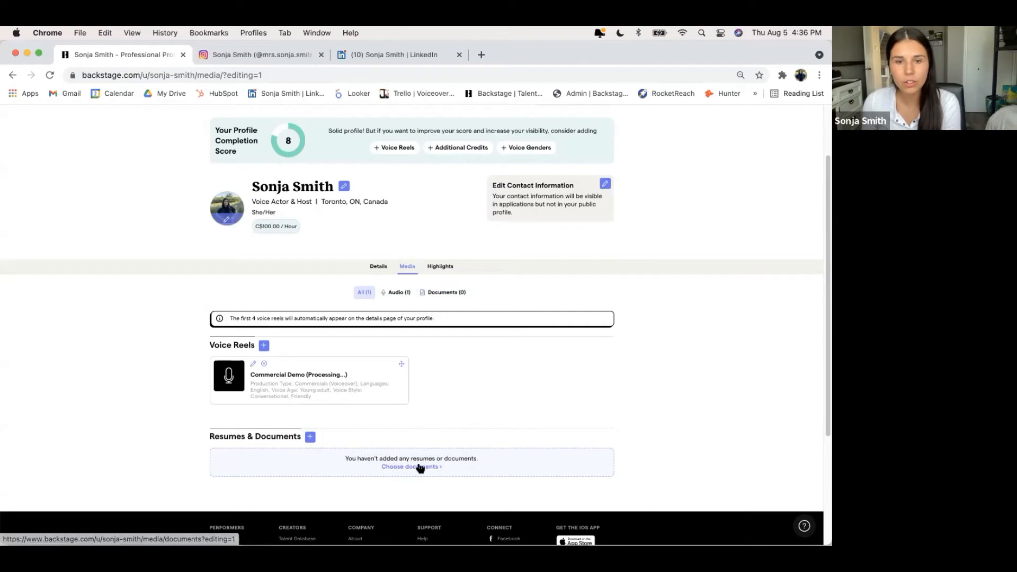
click(444, 266)
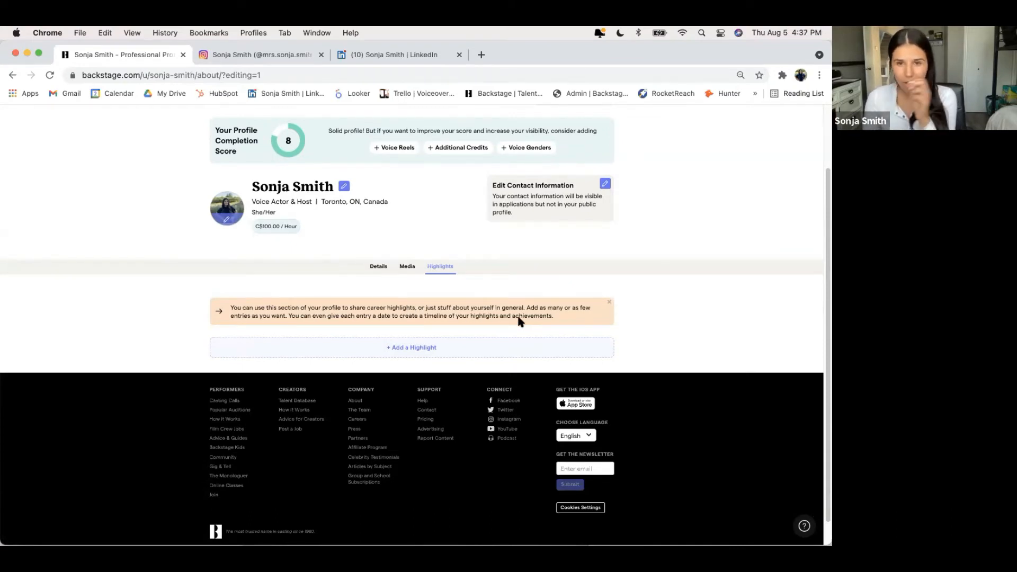
click(368, 354)
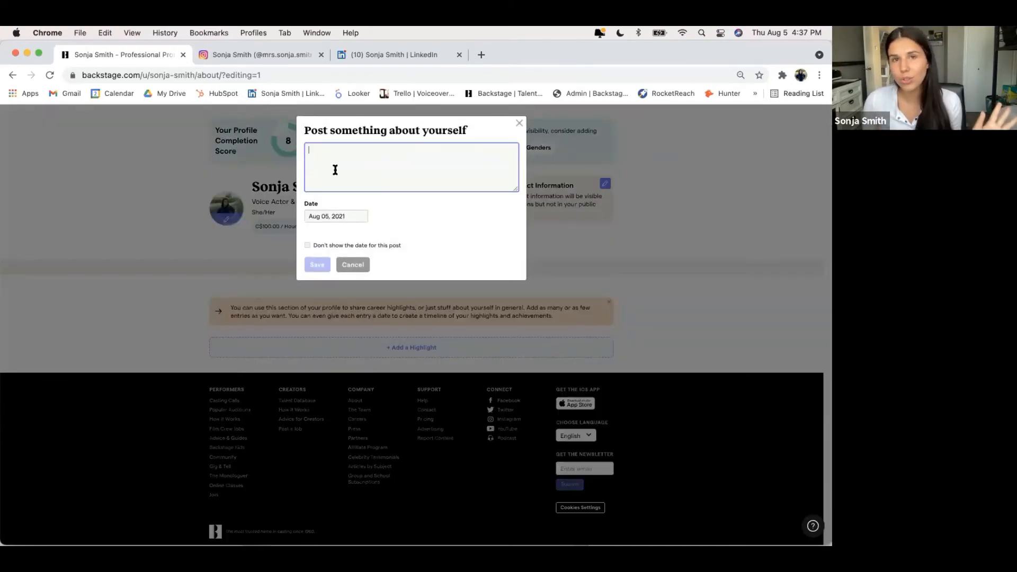
click(519, 123)
scroll(461, 233, up, 2)
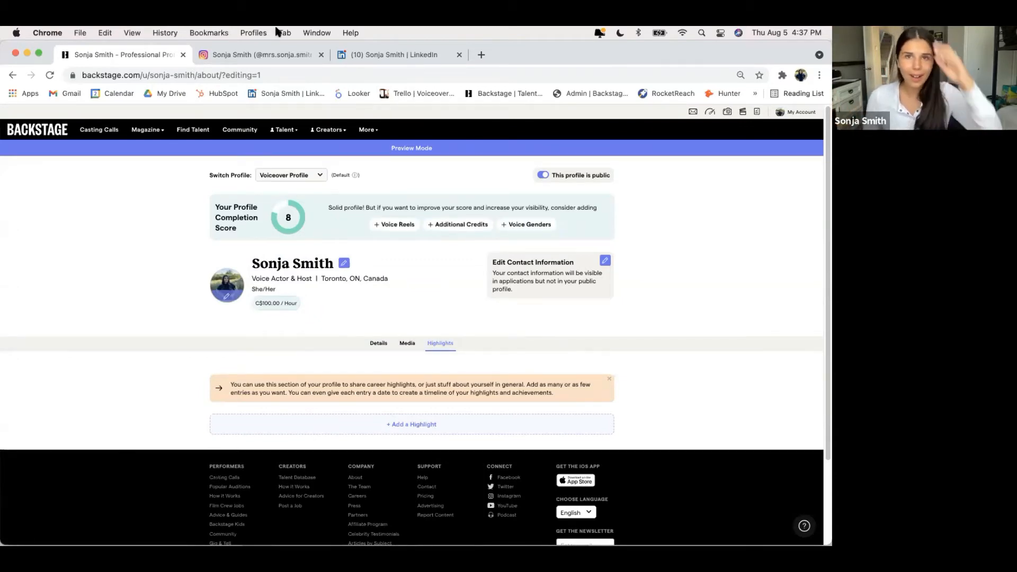
mouse_move(329, 130)
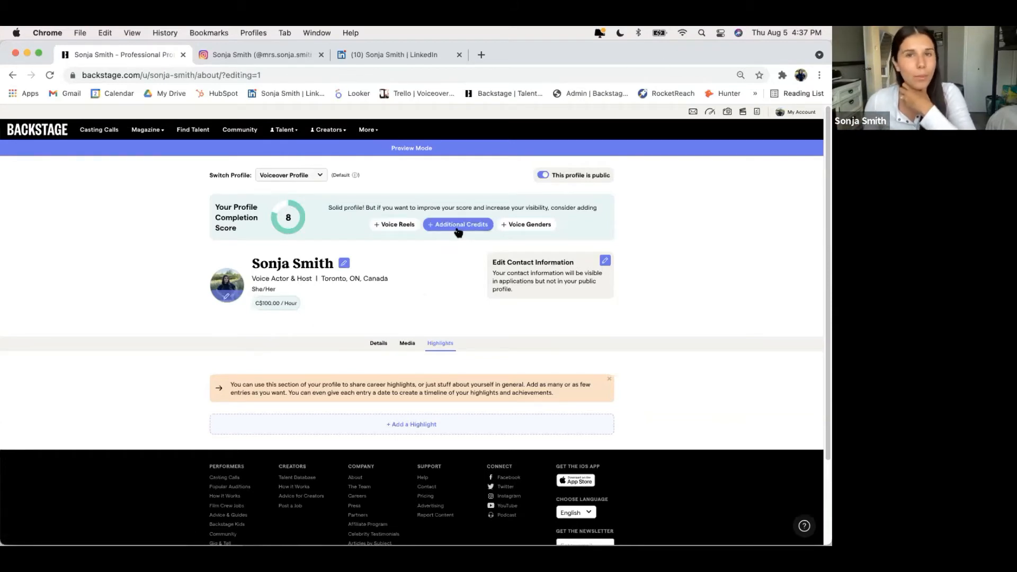
scroll(339, 218, down, 2)
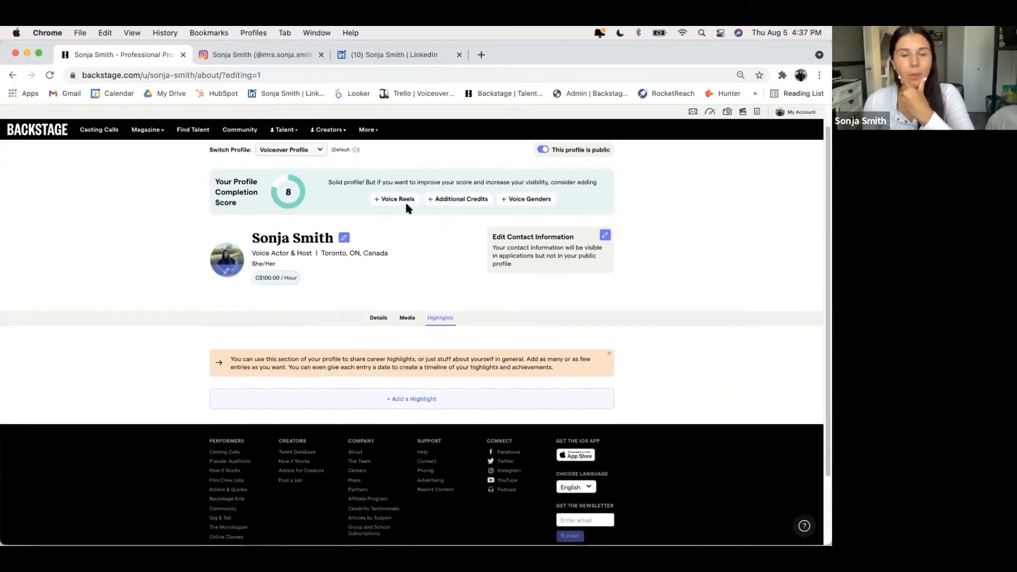
scroll(300, 184, up, 2)
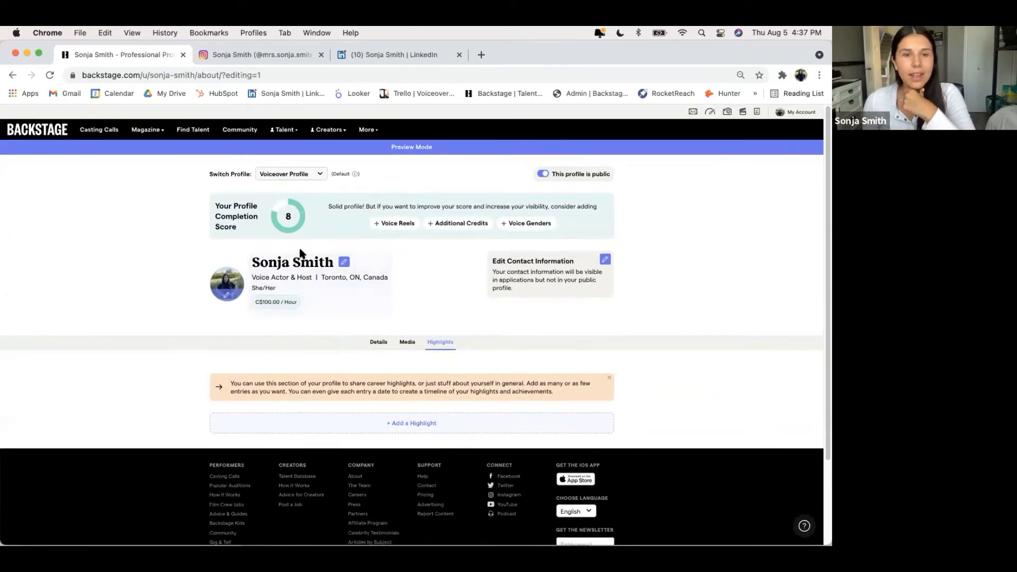
scroll(302, 255, down, 3)
scroll(375, 265, up, 3)
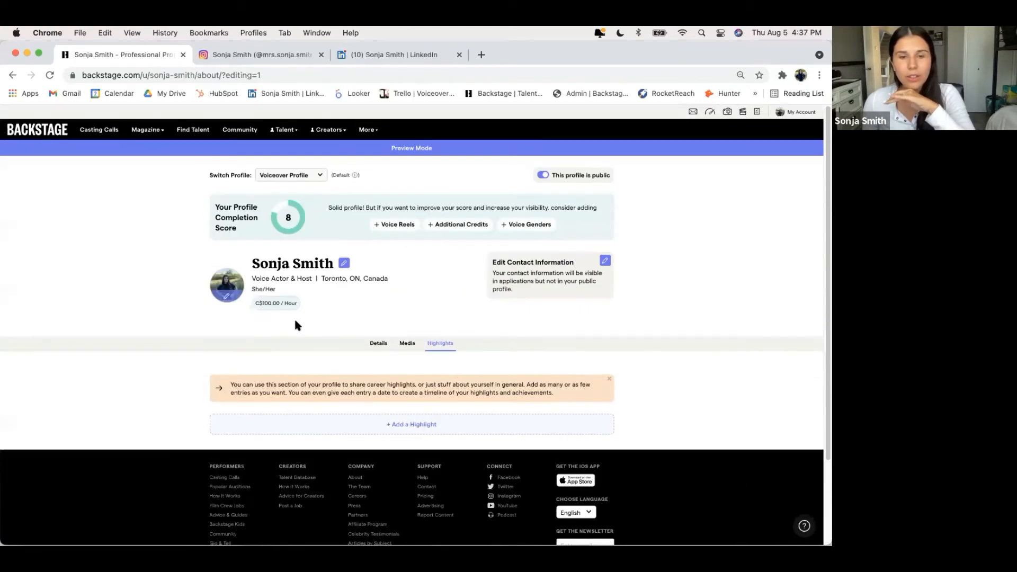
Preview the profile in public mode, switch back to edit mode, and return to the profile page
click(403, 148)
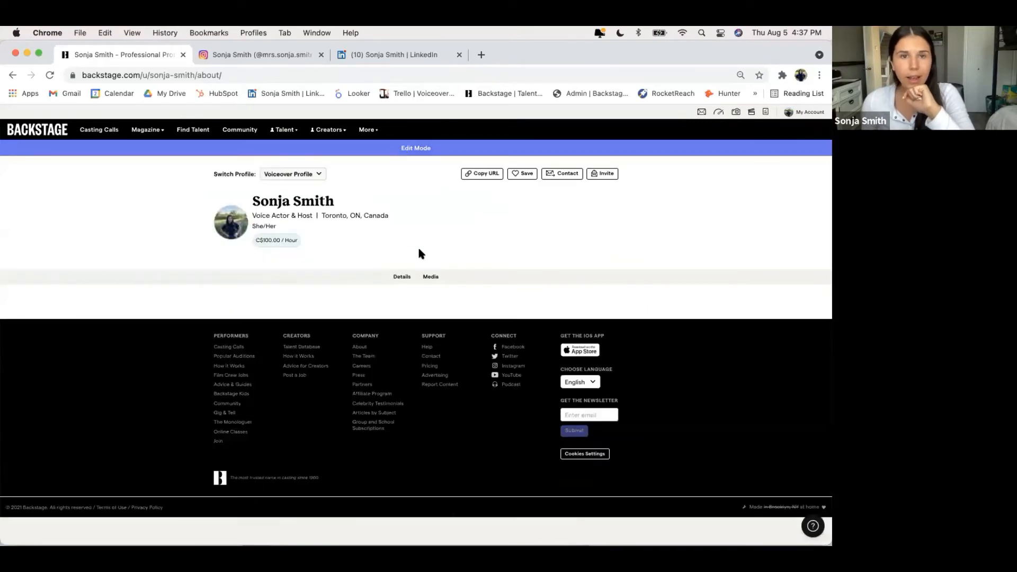
click(412, 151)
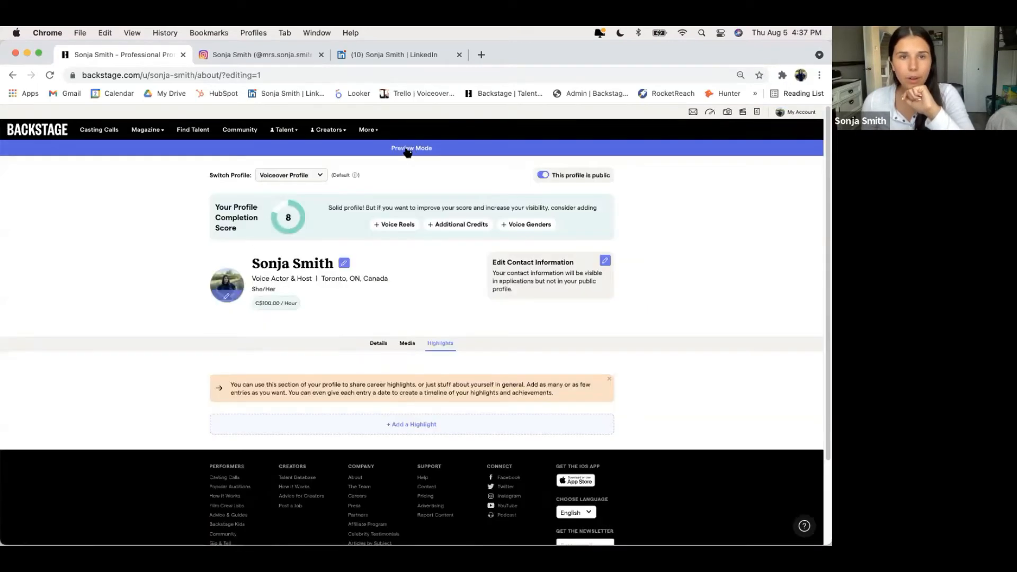
click(171, 93)
click(155, 75)
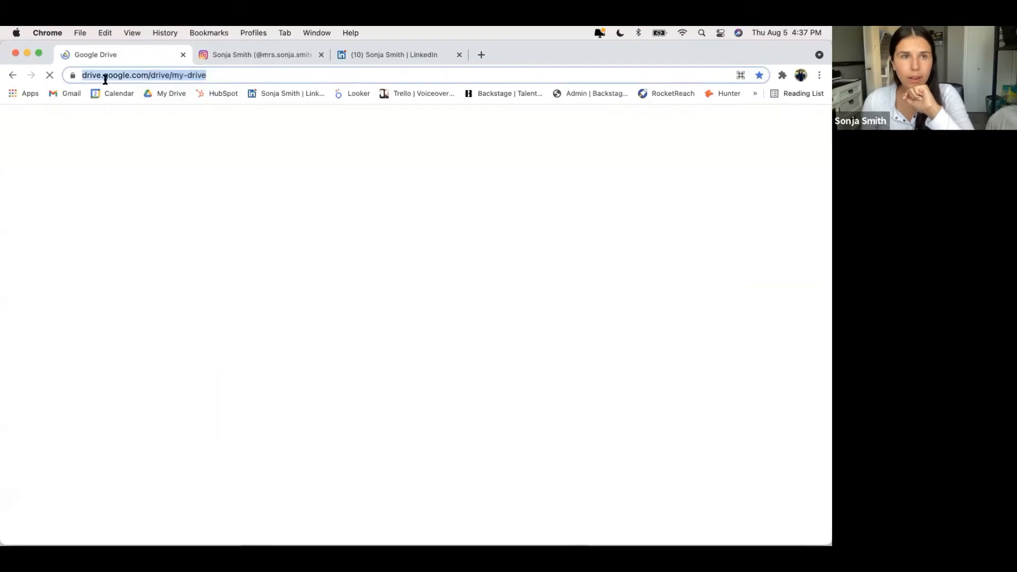
click(11, 77)
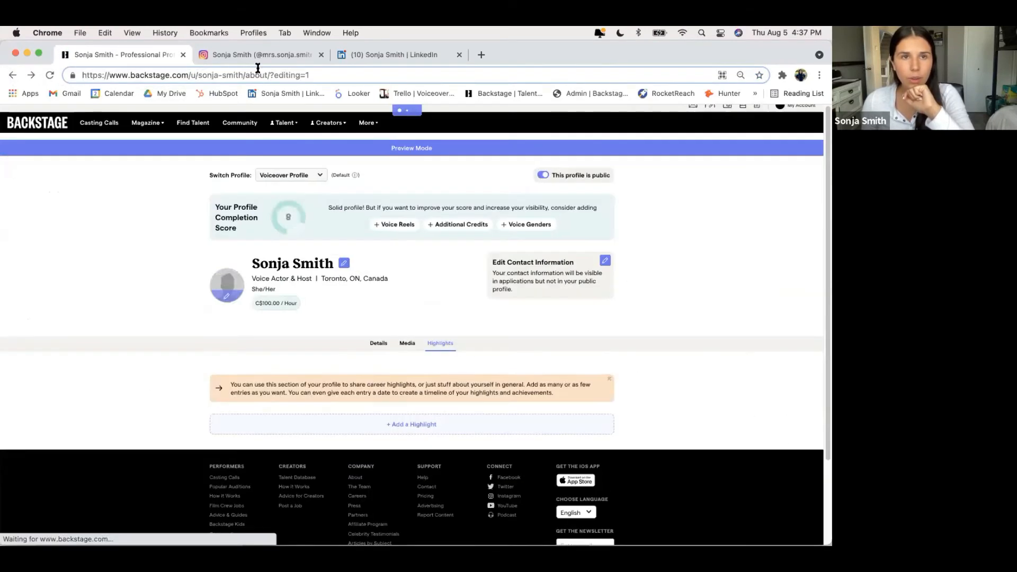
Copy the profile's web address from the address bar and start a new browser tab
drag(243, 75, 79, 77)
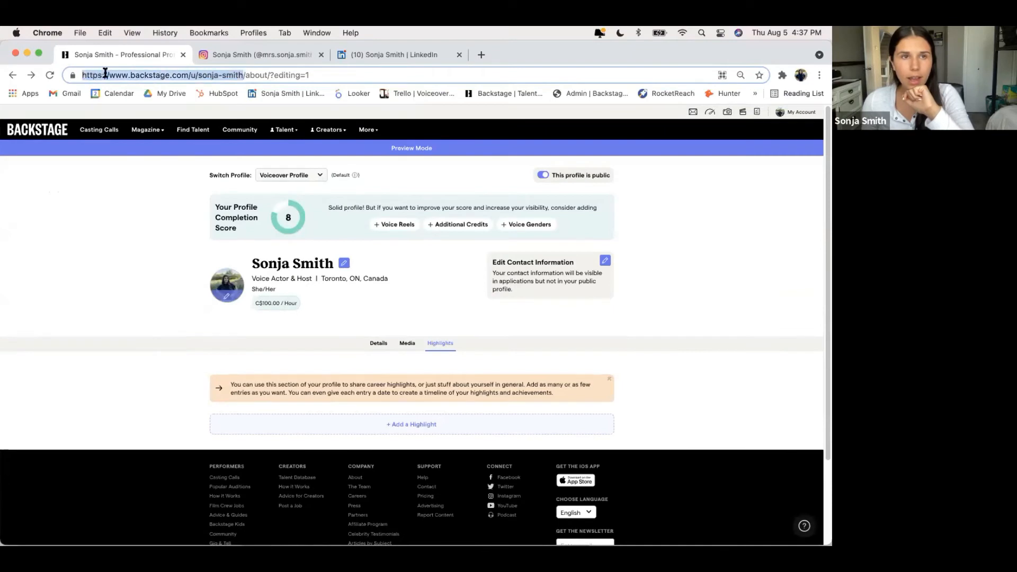
right_click(103, 73)
click(94, 176)
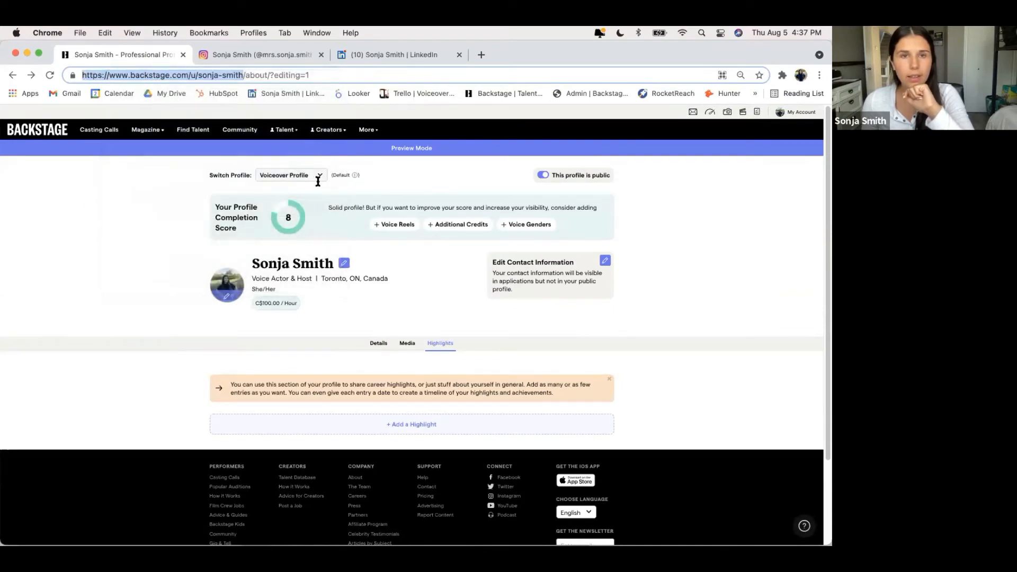
right_click(151, 75)
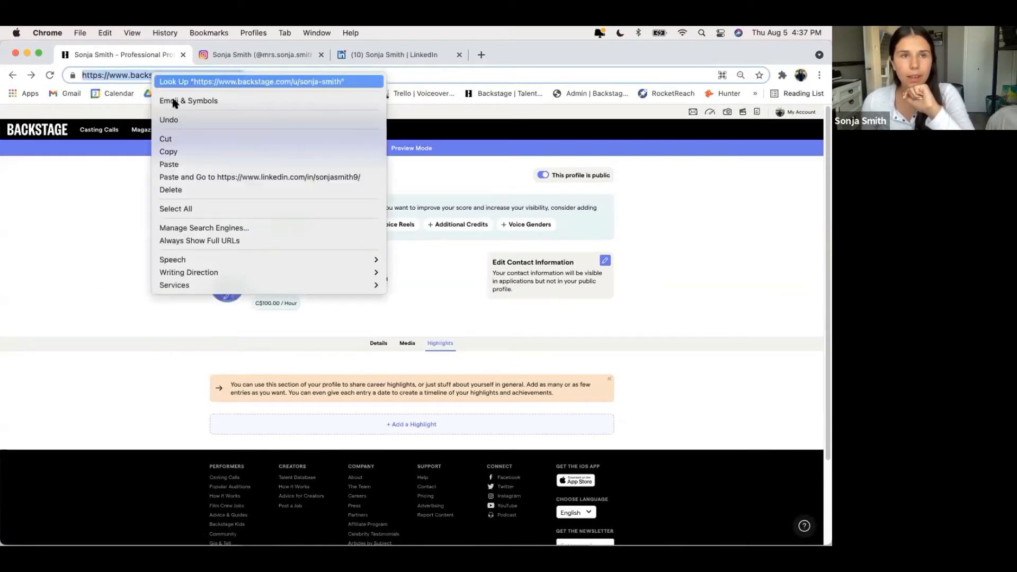
click(195, 151)
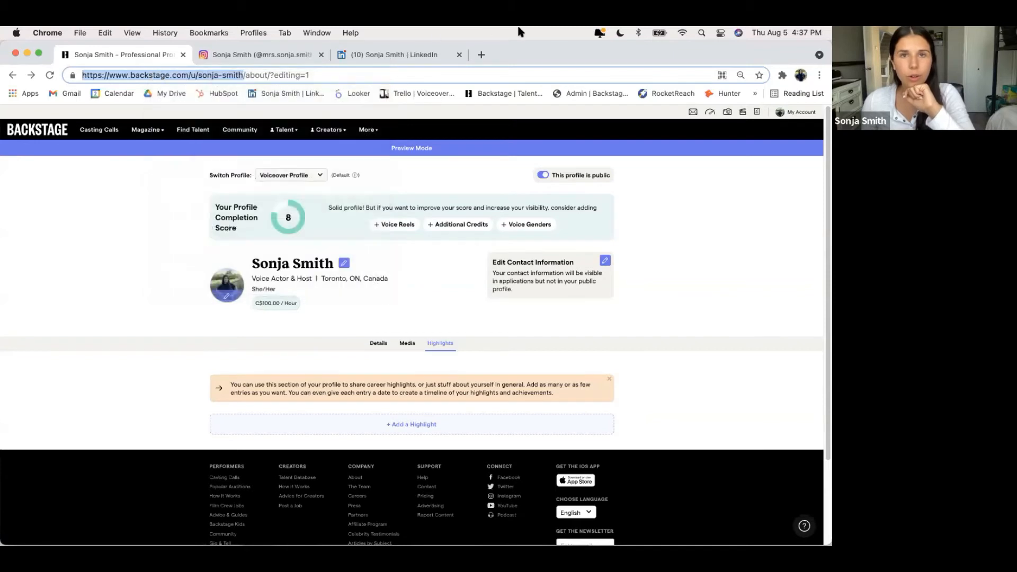
click(481, 55)
right_click(276, 74)
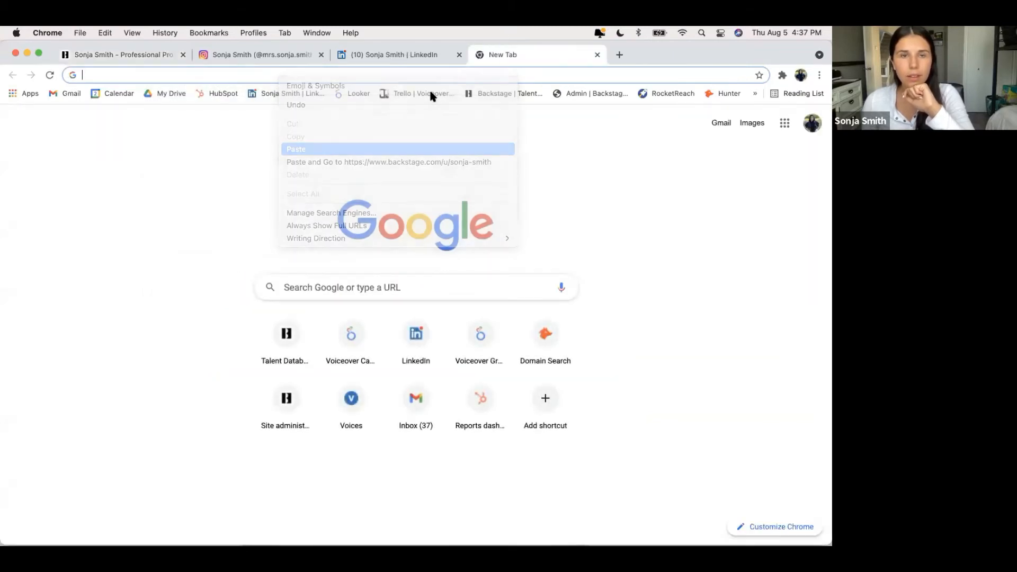
Load the copied address to check the public profile, close that tab, and open the Talent Database
key(Return)
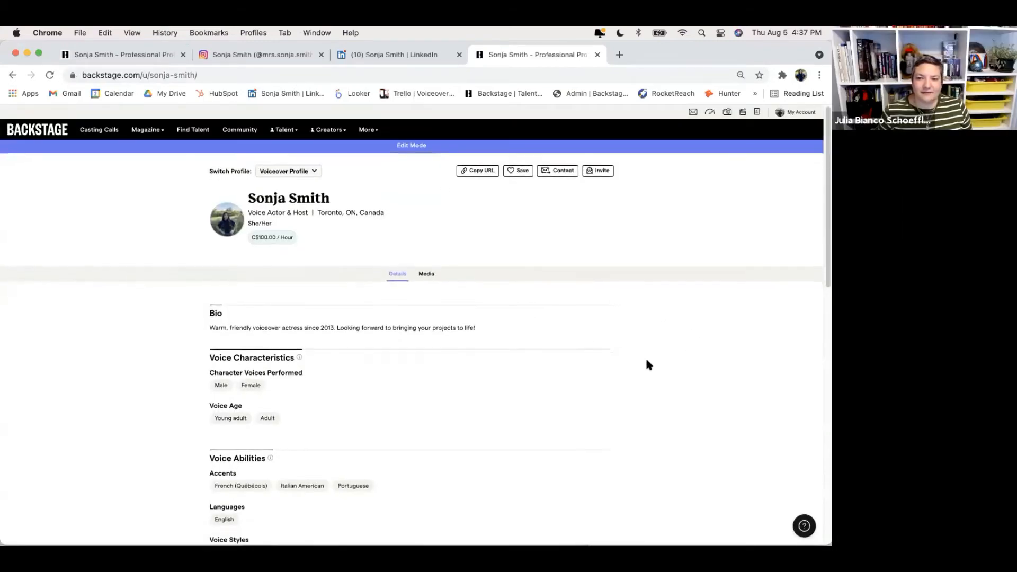
scroll(649, 364, down, 5)
scroll(649, 364, down, 10)
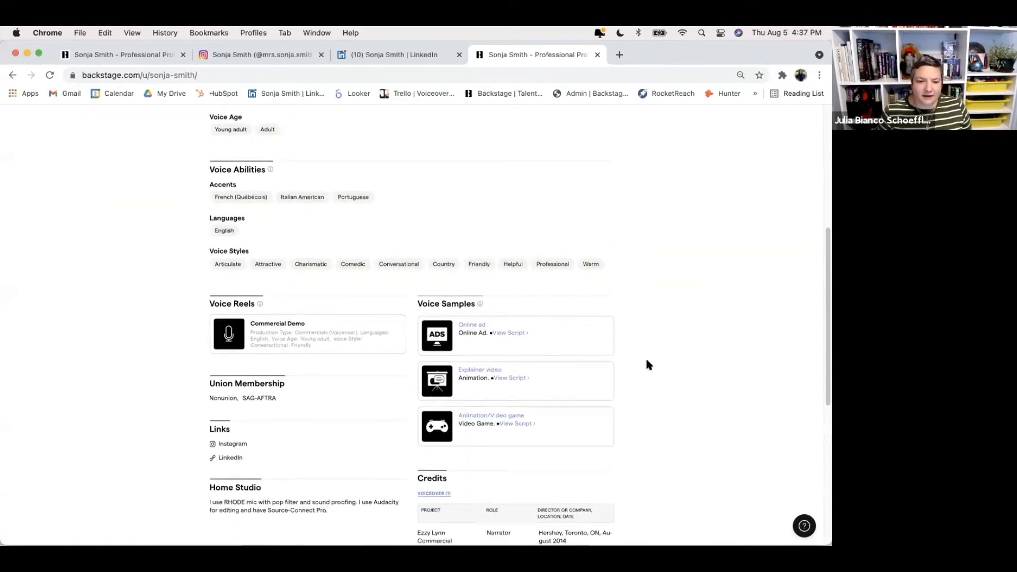
scroll(644, 363, up, 15)
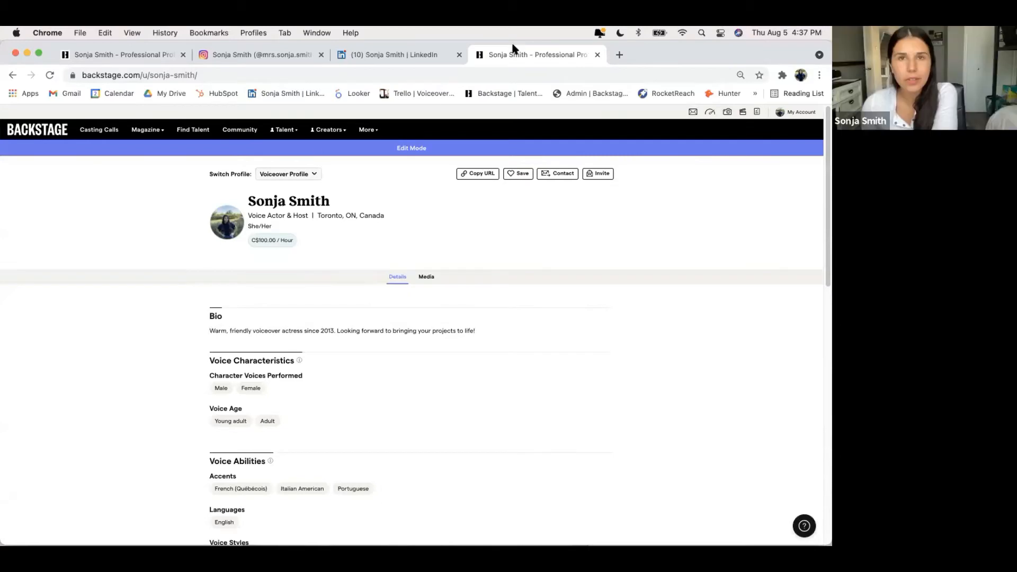
click(597, 55)
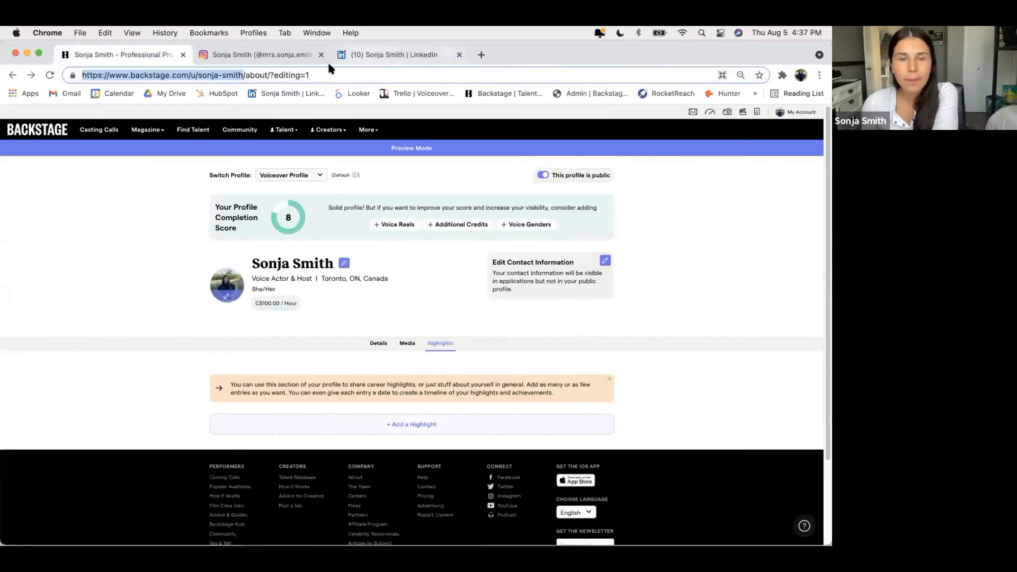
key(Return)
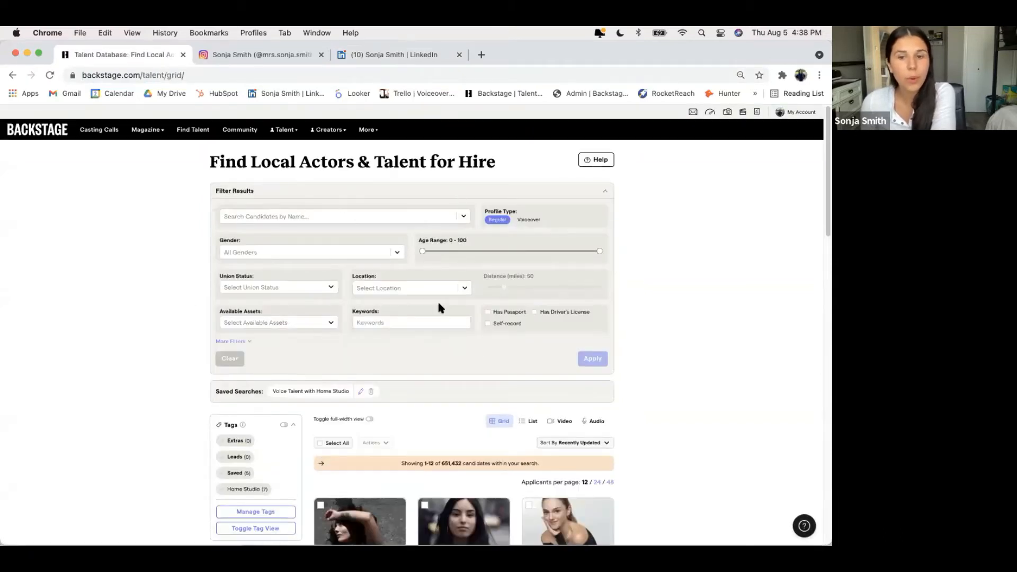
click(527, 220)
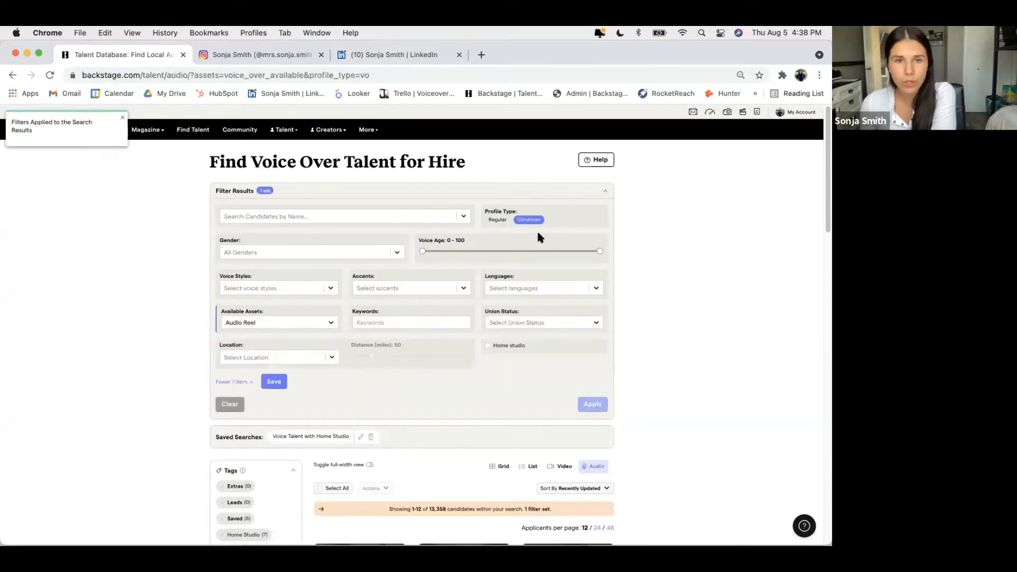
click(264, 255)
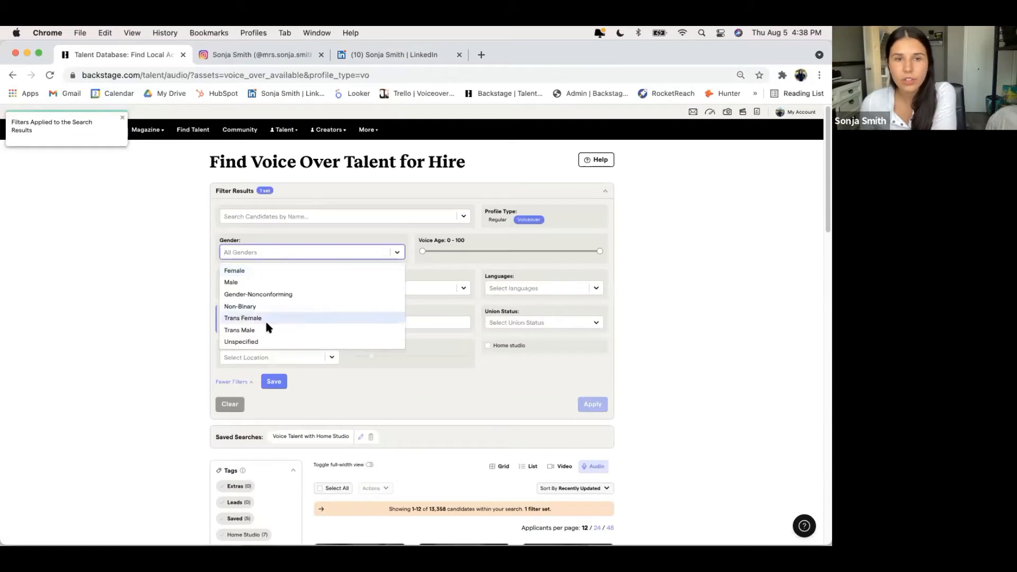
click(183, 269)
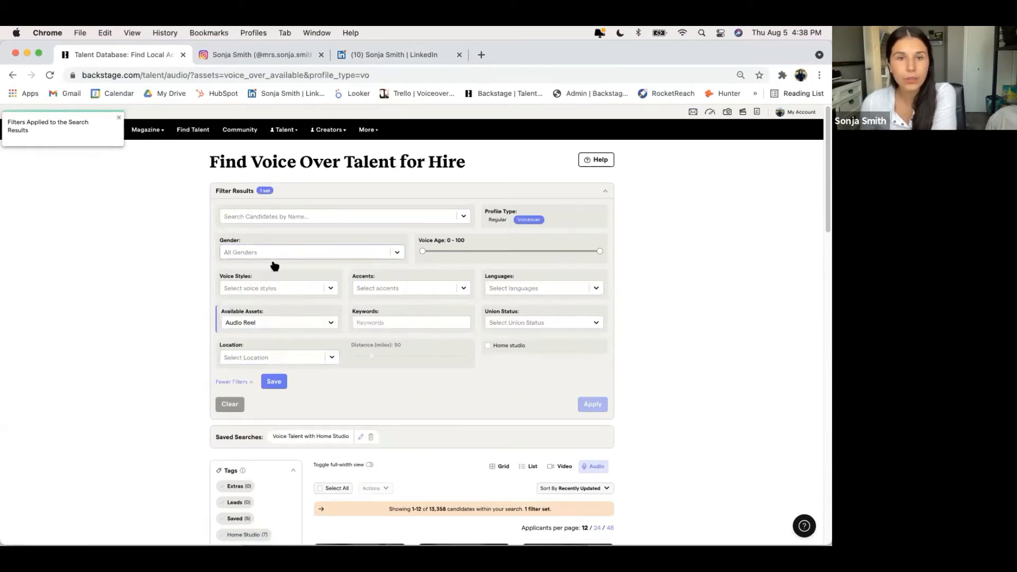
scroll(492, 306, down, 2)
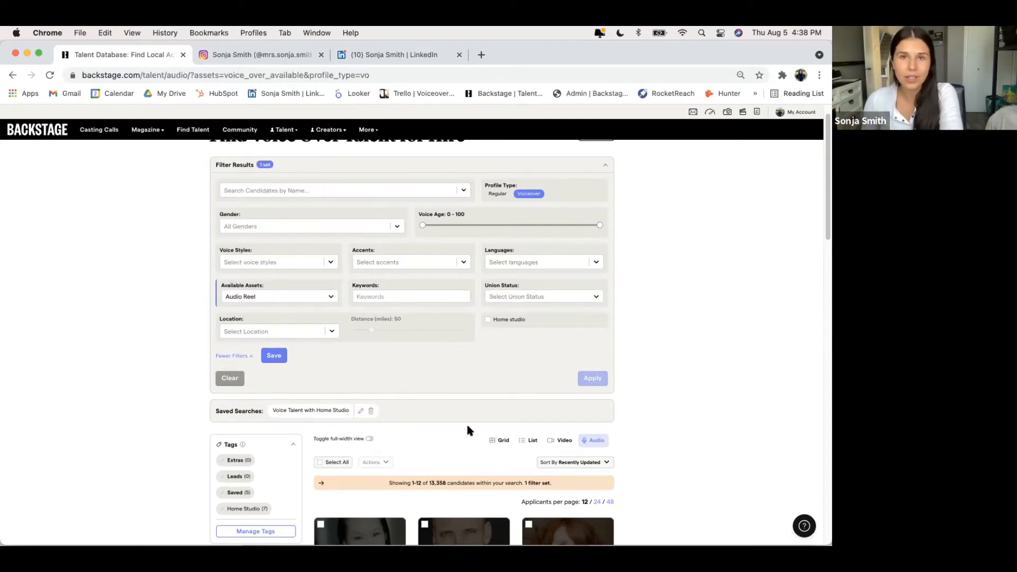
scroll(475, 403, down, 3)
scroll(416, 328, up, 3)
scroll(548, 477, down, 8)
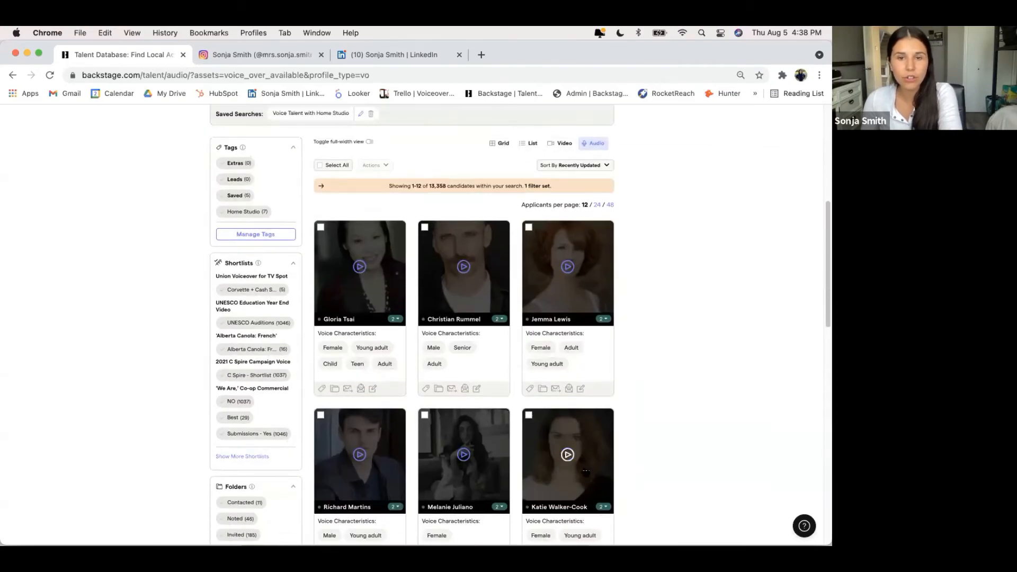
scroll(619, 323, up, 10)
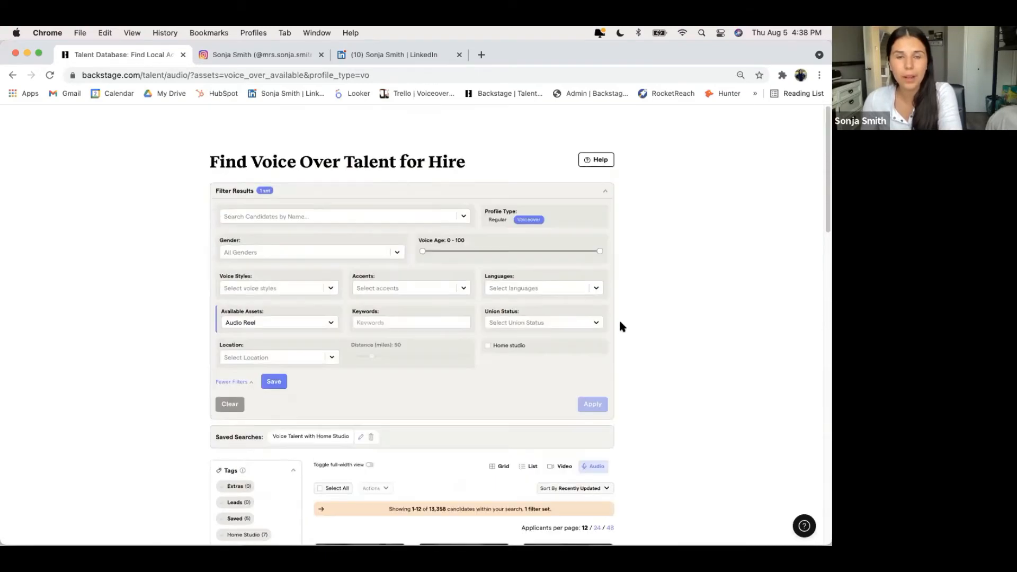
Search candidates by the voice actor's name and pick her matching suggestion
click(313, 217)
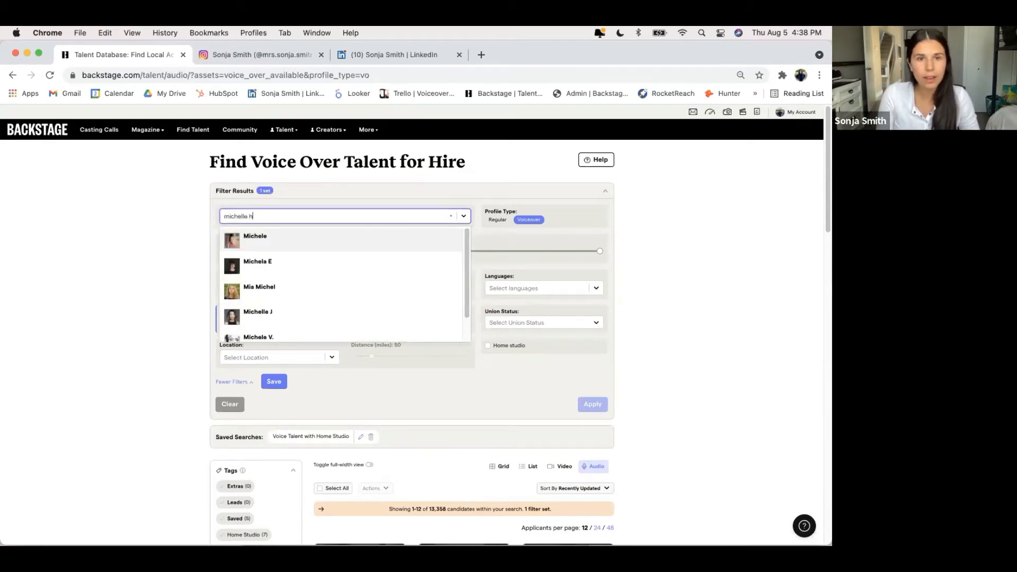
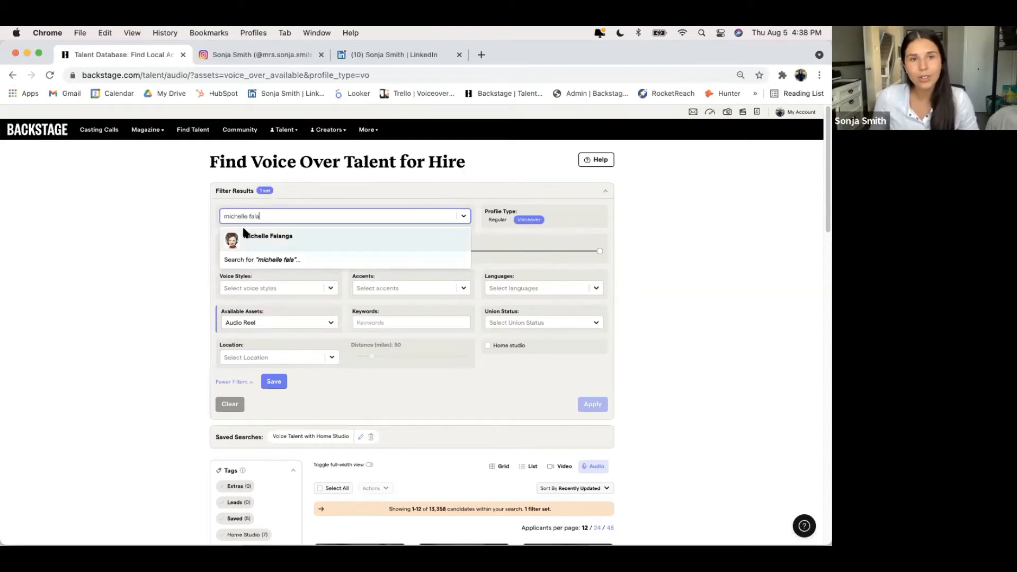
click(247, 236)
Play the candidate's commercial demo, then close the audio player
scroll(530, 314, down, 5)
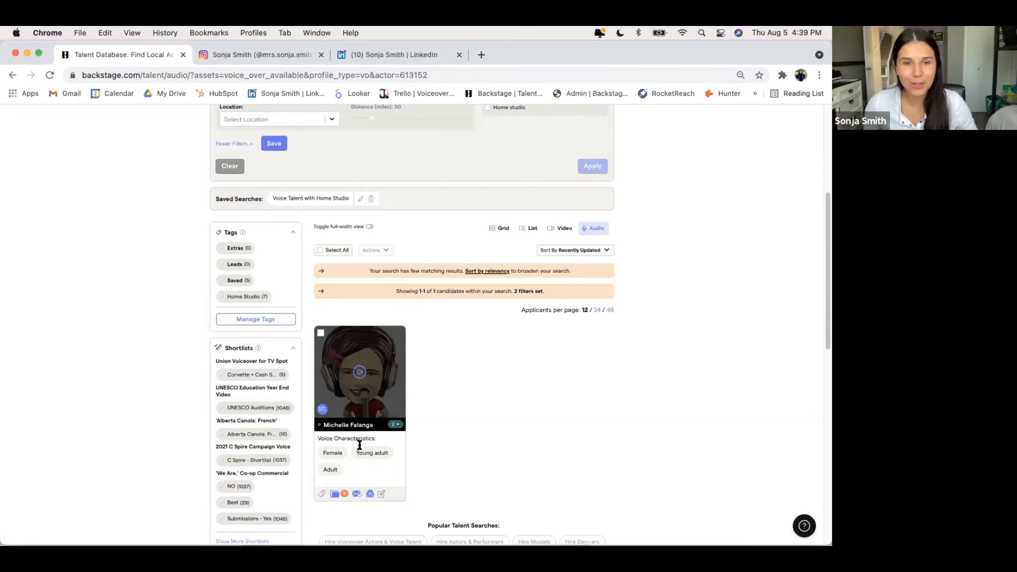
scroll(438, 338, down, 3)
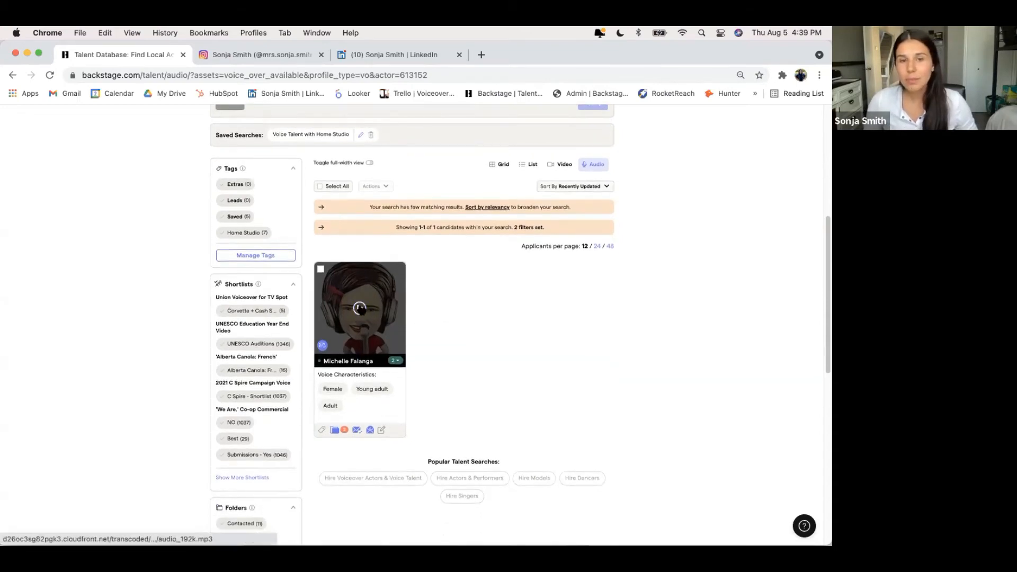
click(360, 309)
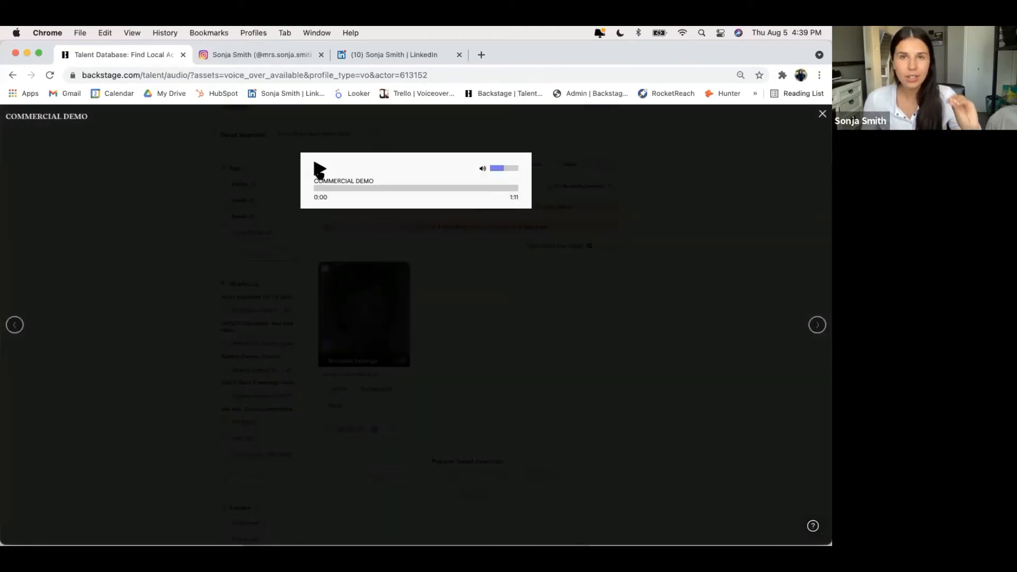
click(320, 170)
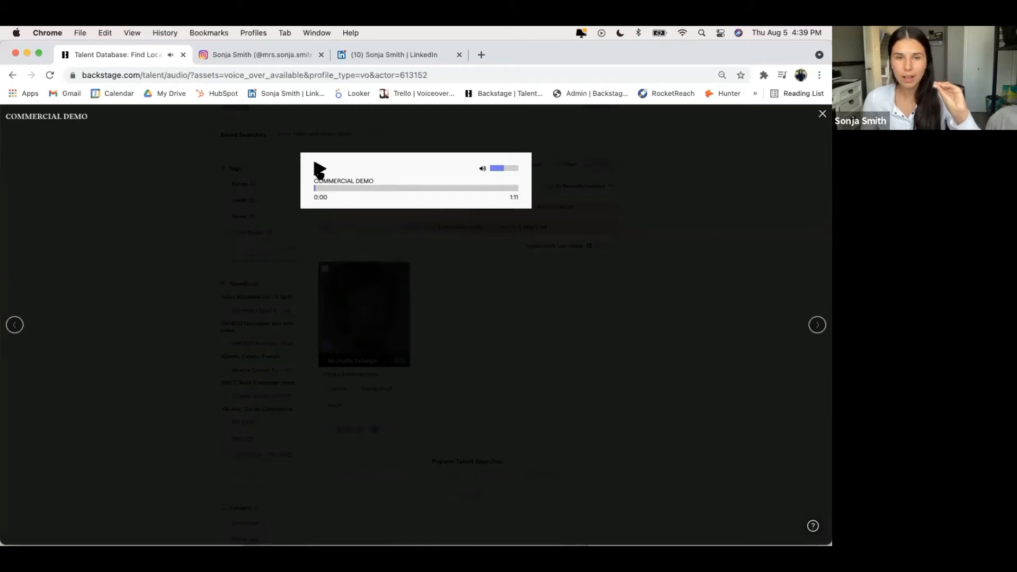
click(823, 114)
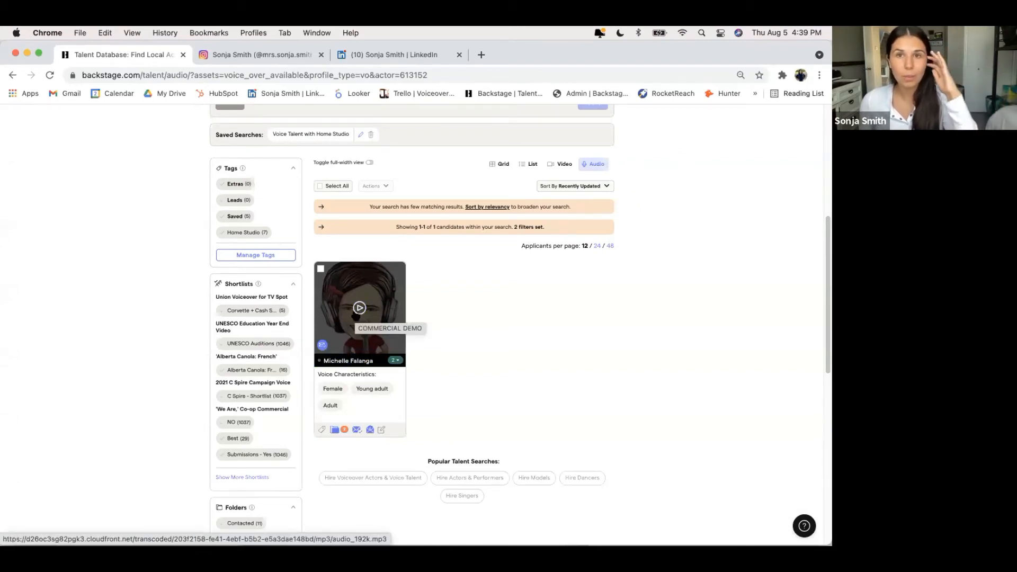
Open the lone candidate's Details & Media panel and scroll through her reels, styles, representation and home studio
click(337, 363)
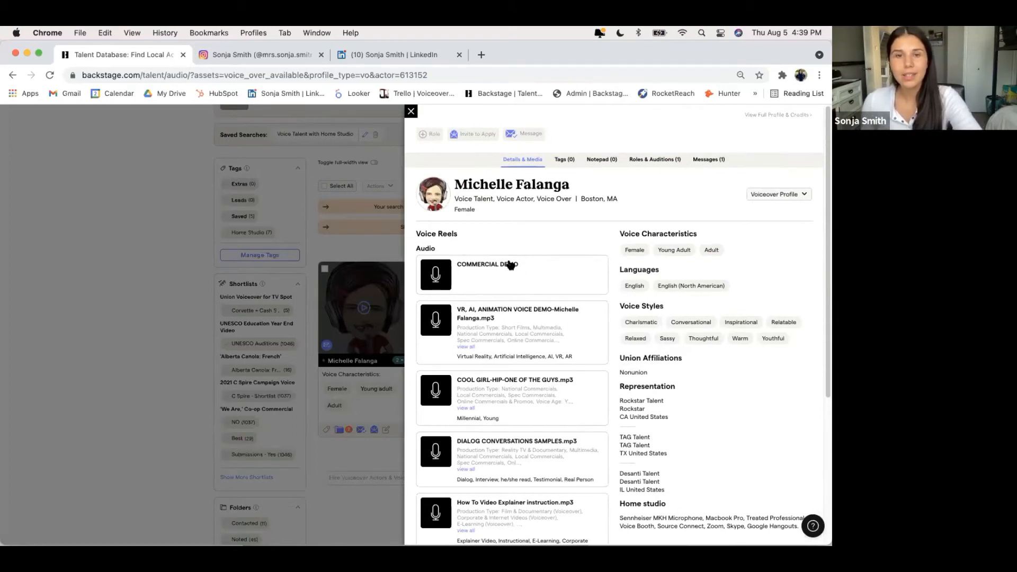
scroll(549, 321, down, 3)
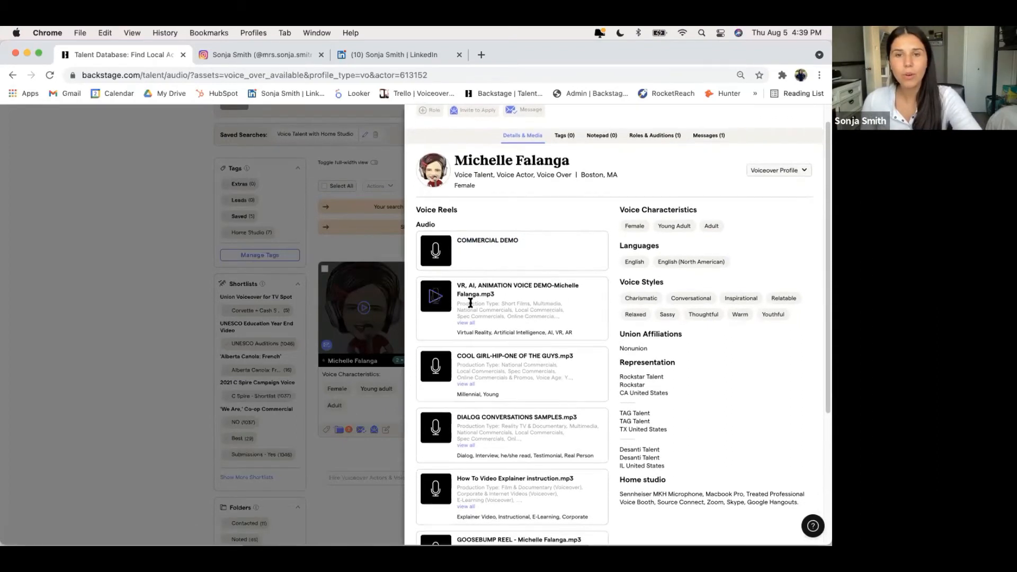
scroll(535, 424, down, 2)
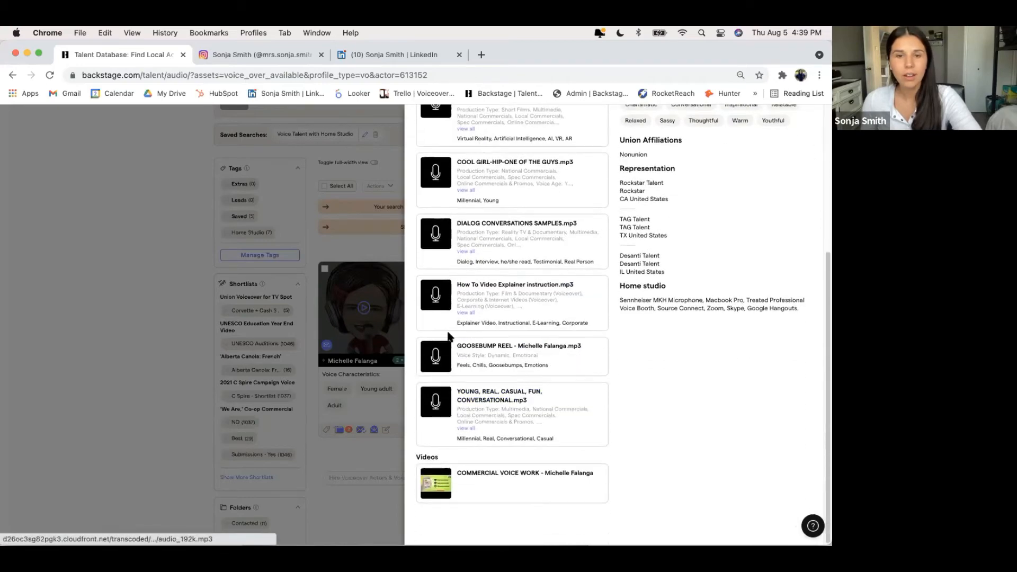
scroll(479, 381, up, 2)
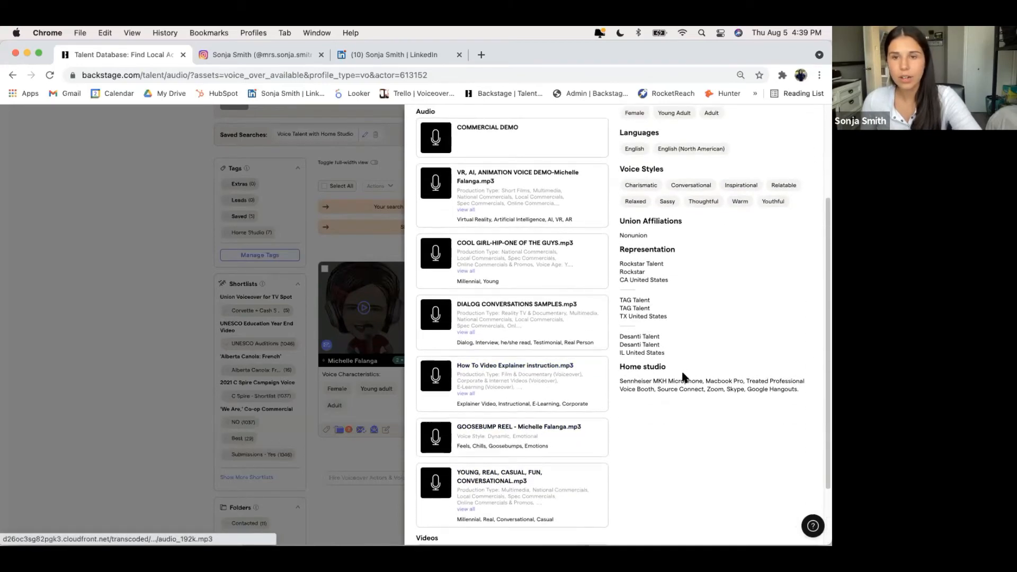
scroll(717, 340, up, 2)
scroll(678, 366, up, 1)
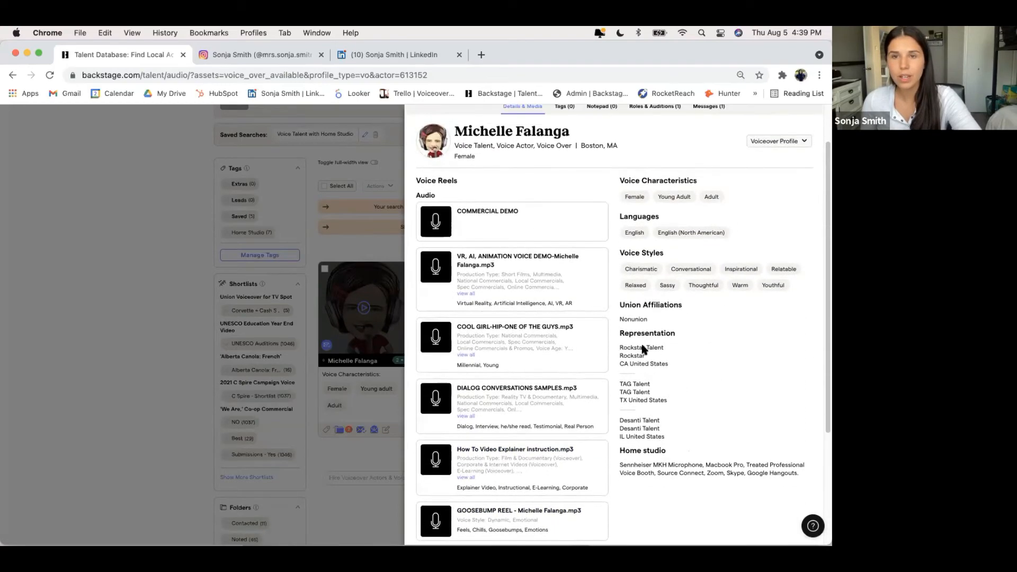
scroll(565, 324, up, 2)
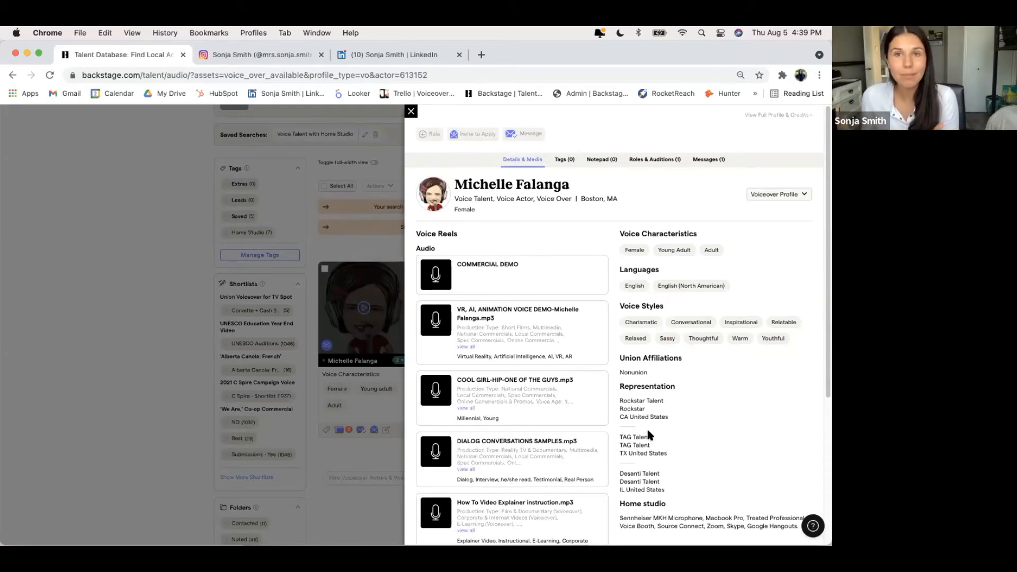
Open the actor's full profile and credits in a new tab and scroll through it
click(777, 115)
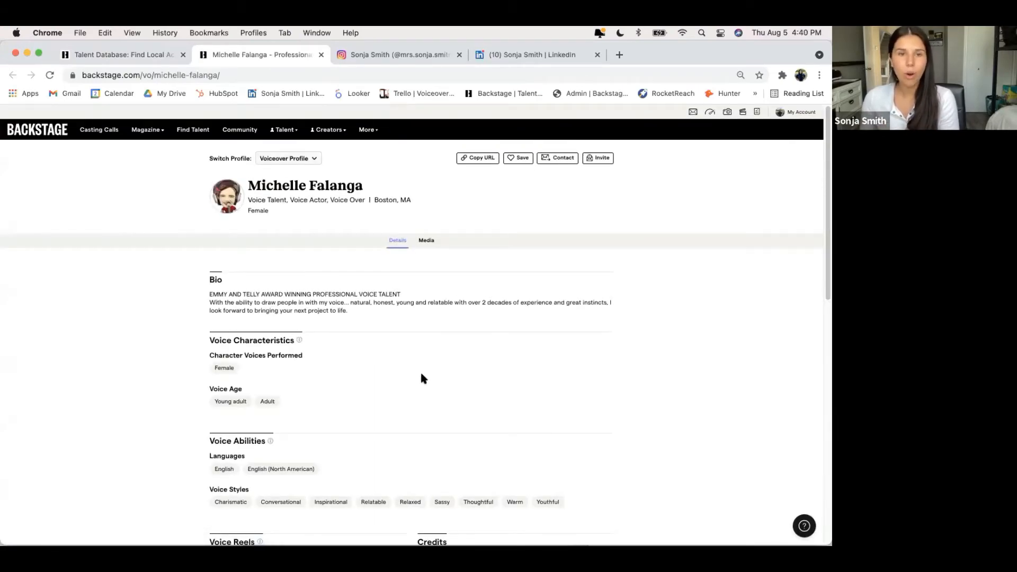
scroll(460, 383, down, 3)
scroll(459, 392, down, 2)
scroll(459, 403, up, 2)
scroll(459, 404, down, 1)
scroll(461, 408, down, 1)
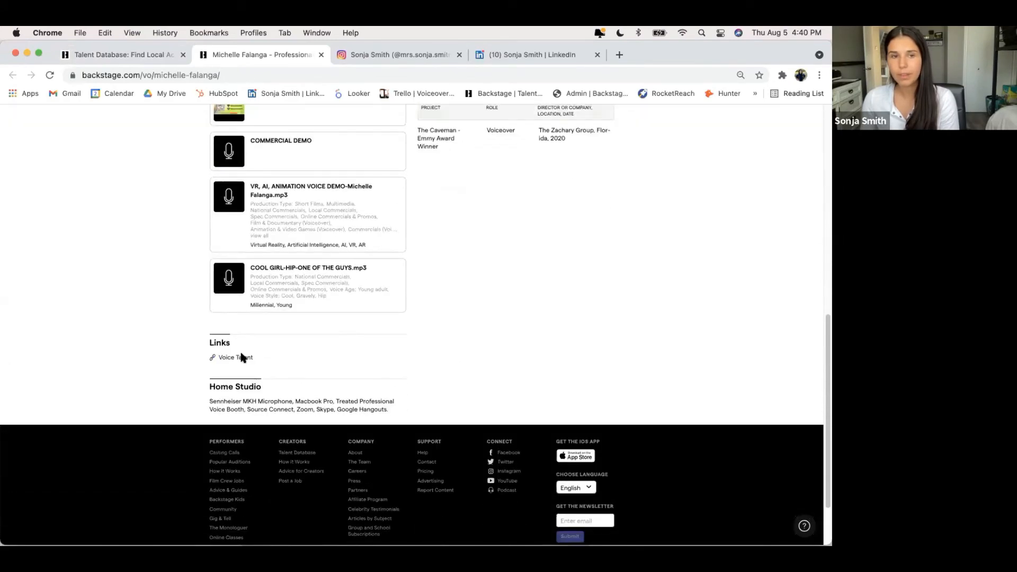
scroll(448, 336, up, 10)
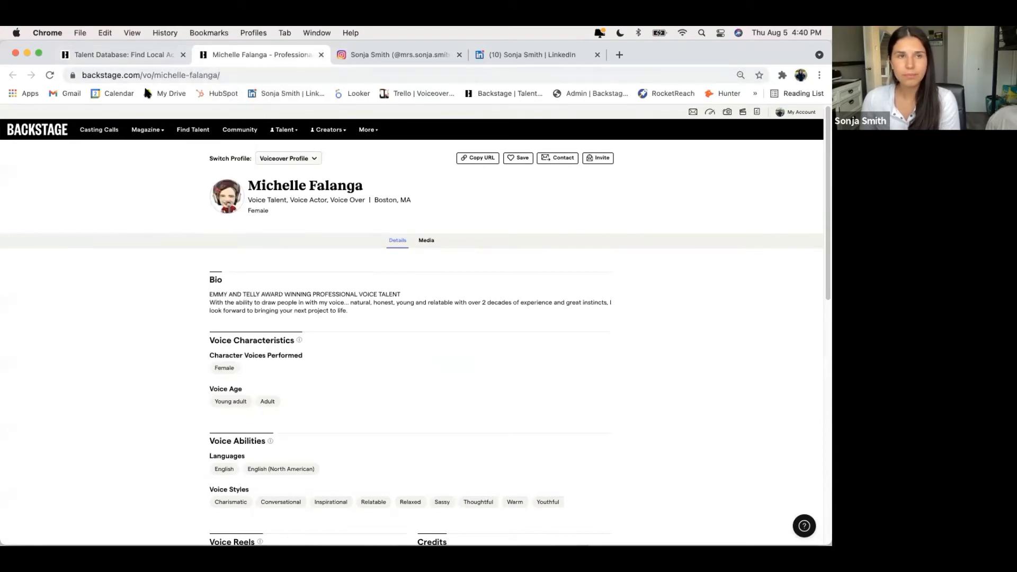
Back in the Talent Database, close her details, collapse the filters, and go to Casting Calls
click(91, 54)
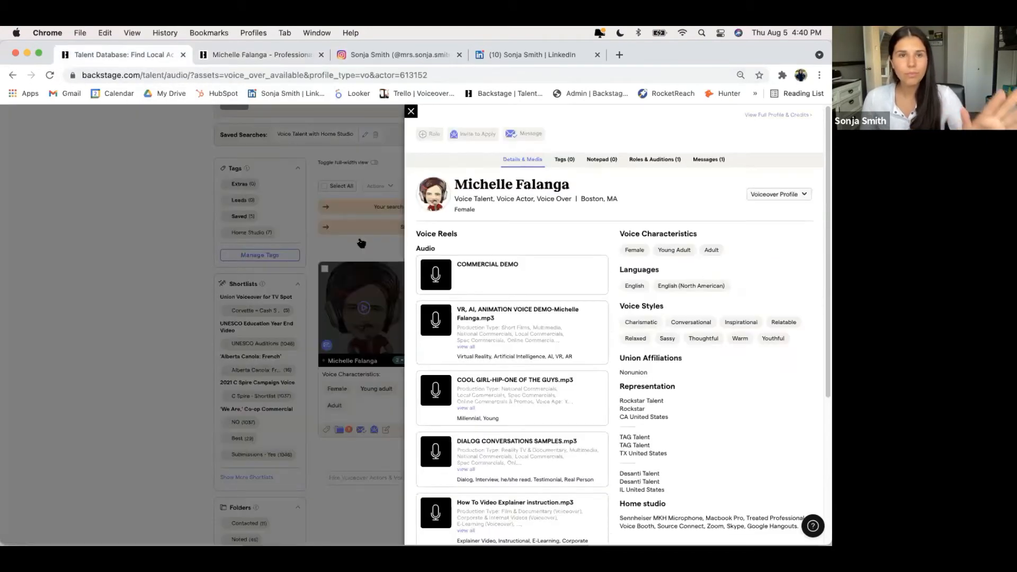
click(410, 111)
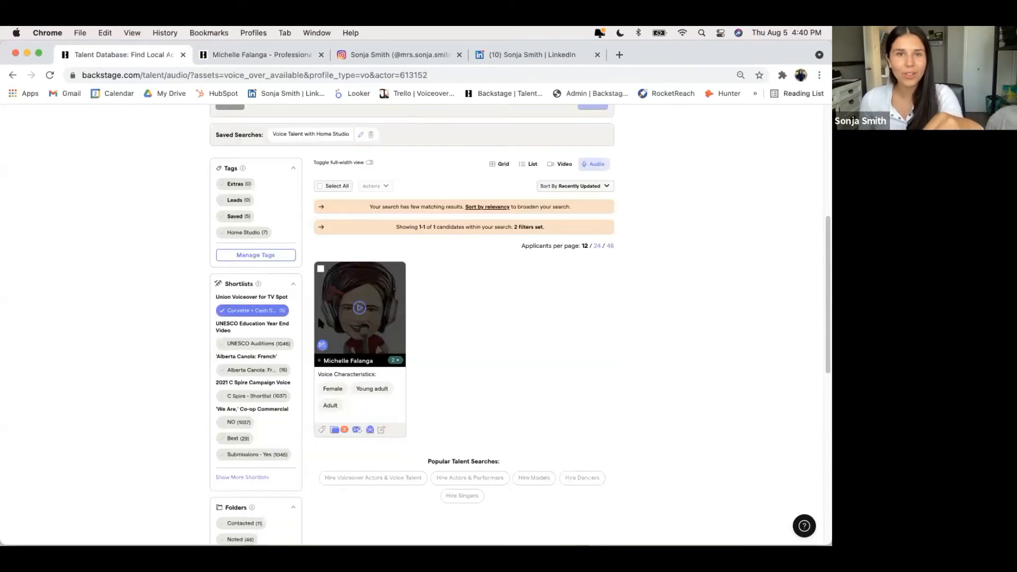
scroll(472, 308, up, 5)
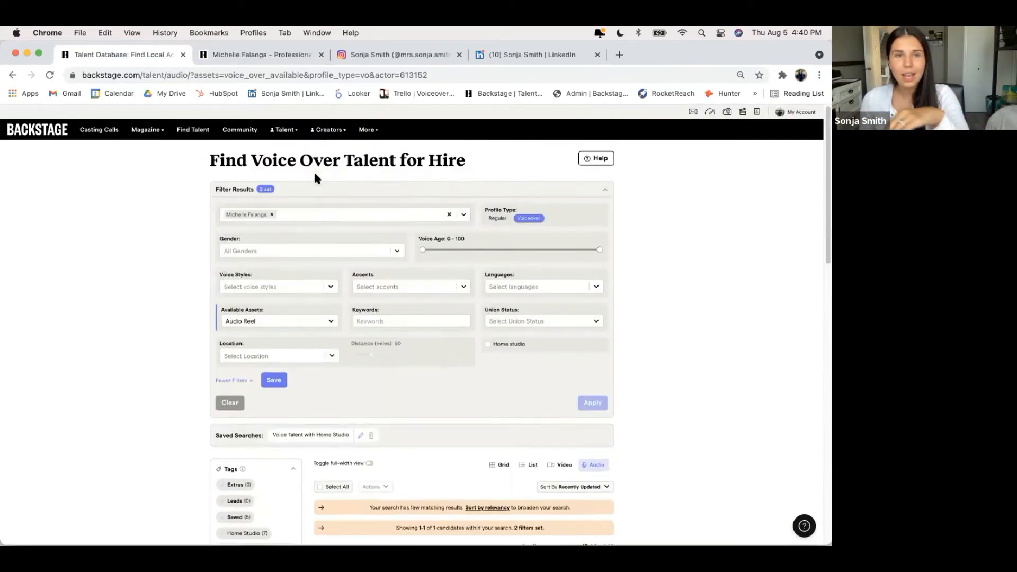
click(320, 193)
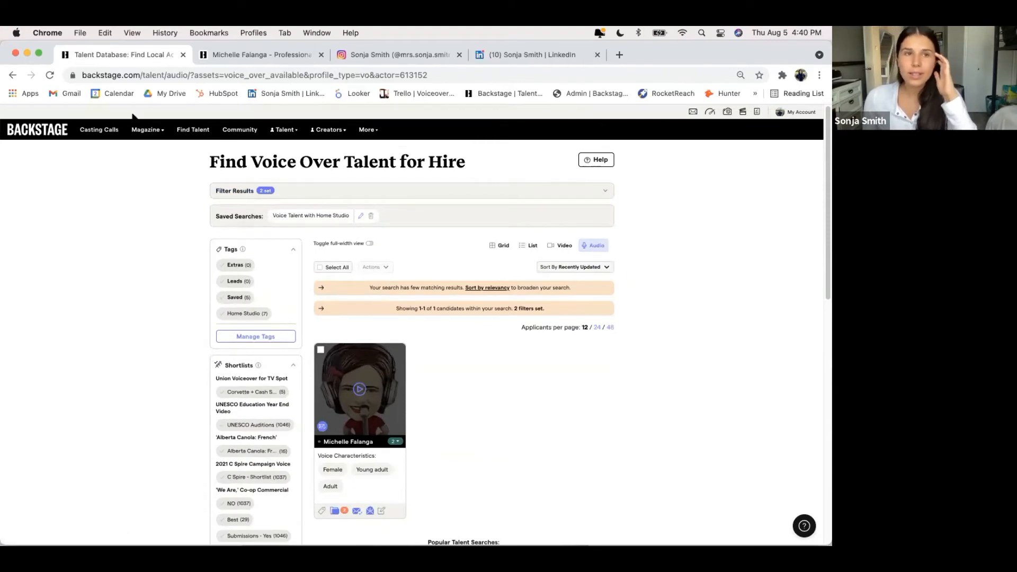
click(94, 130)
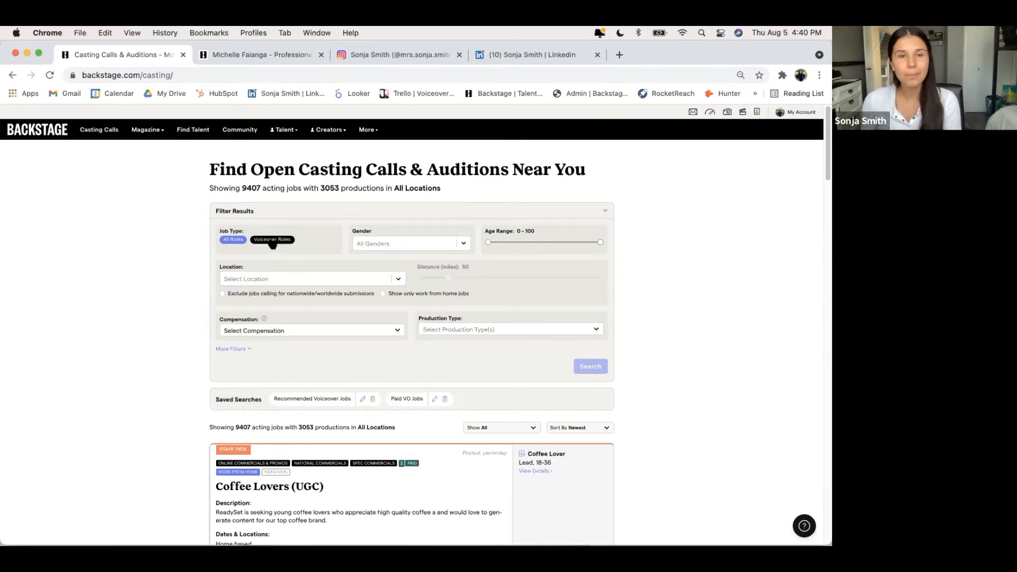
Filter casting calls to paid Voiceover Roles, giving 224 jobs from 57 productions
click(272, 240)
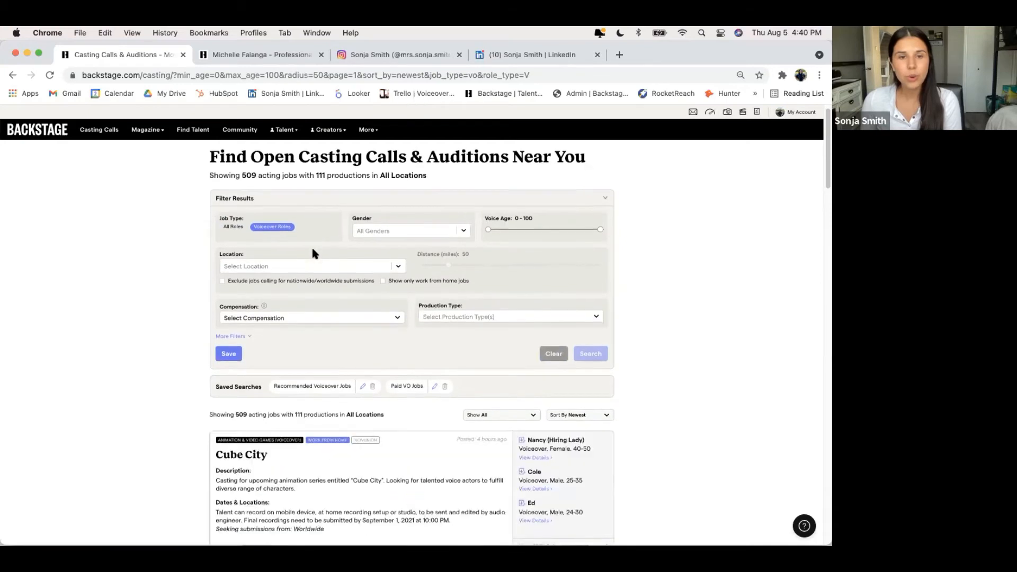
scroll(286, 395, down, 1)
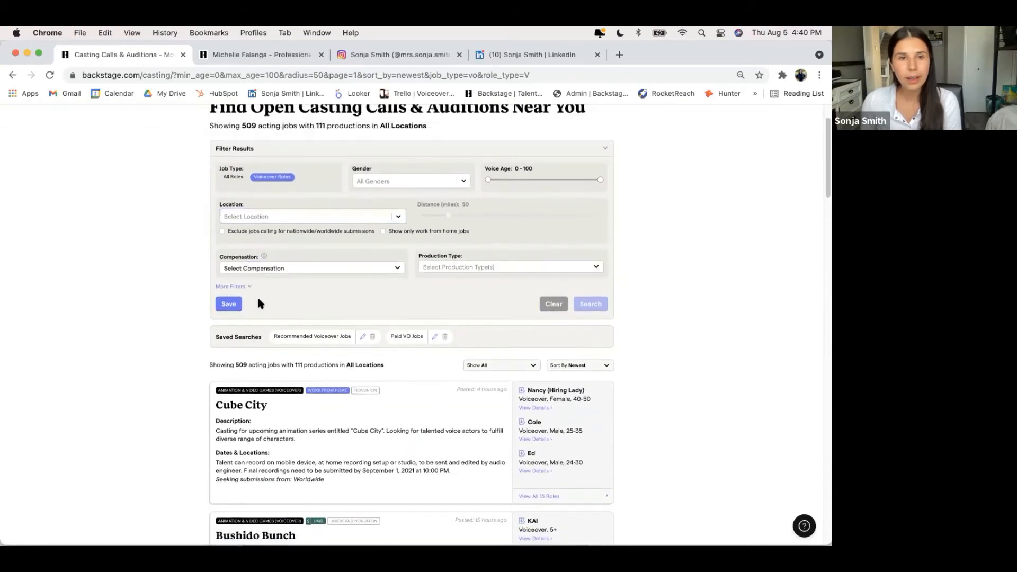
click(311, 272)
click(249, 286)
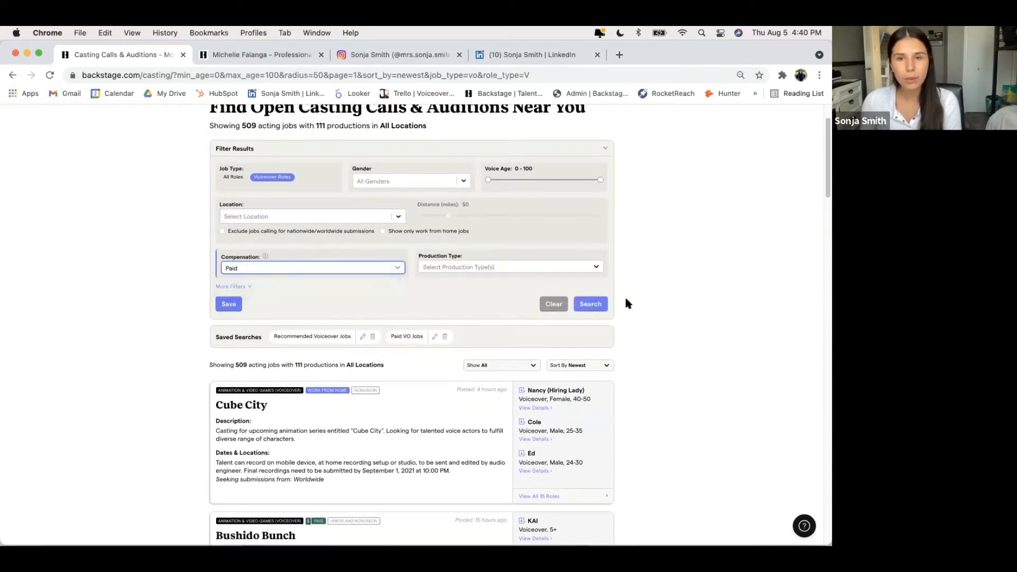
click(593, 305)
scroll(645, 328, down, 1)
scroll(671, 339, down, 5)
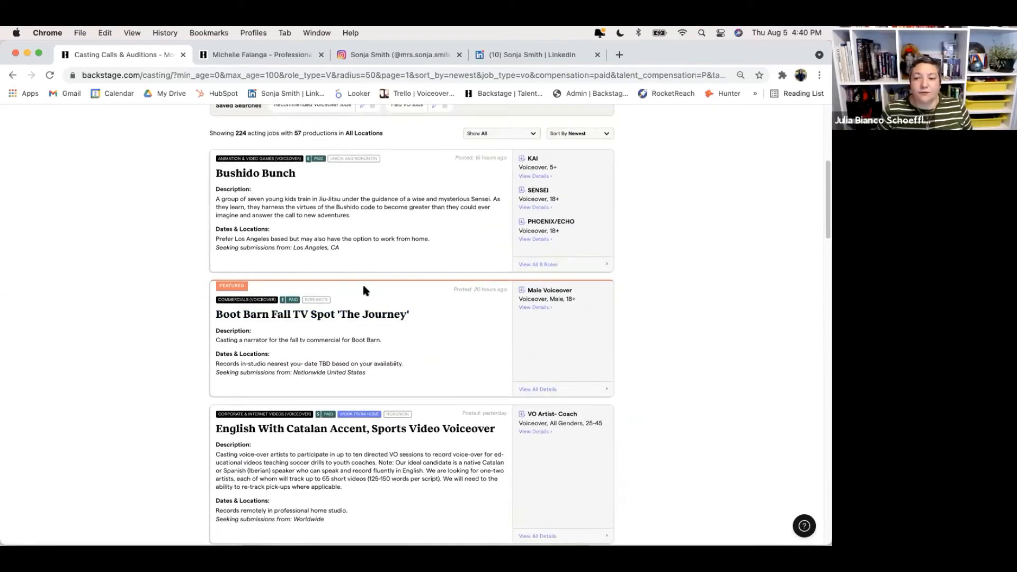
scroll(363, 290, up, 8)
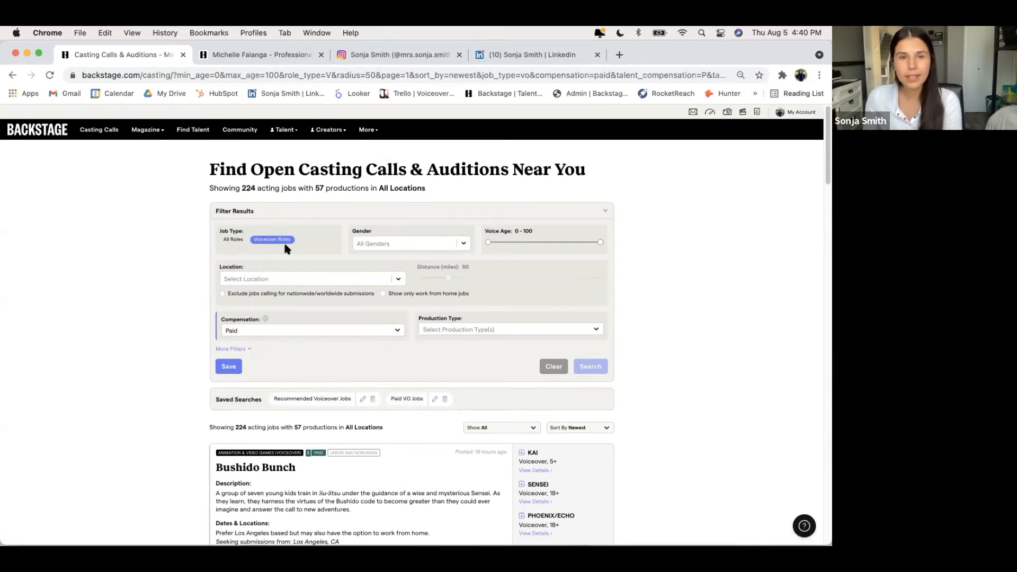
Restrict the roles to Female, keeping Paid compensation and leaving production types unselected
click(391, 243)
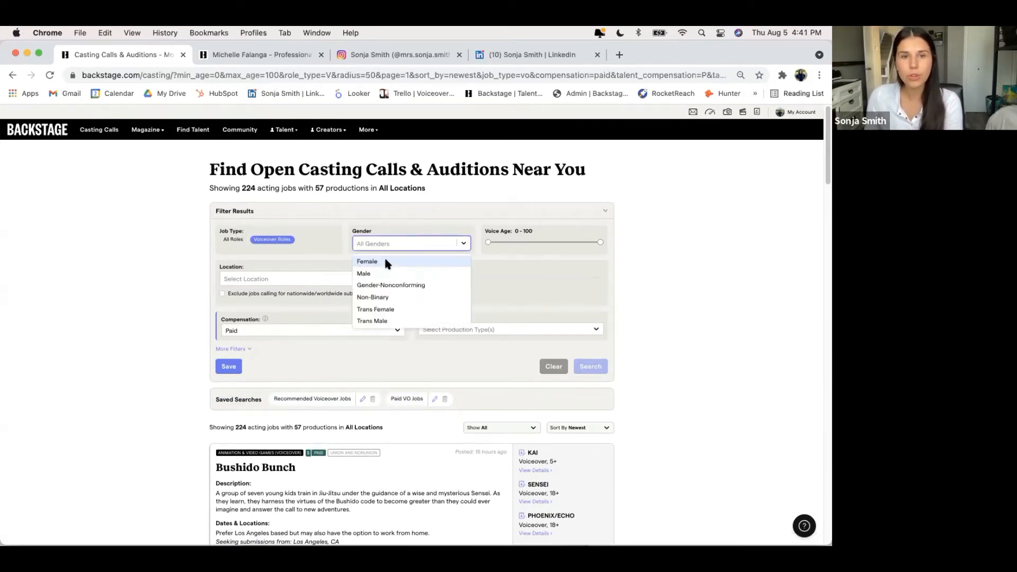
click(385, 257)
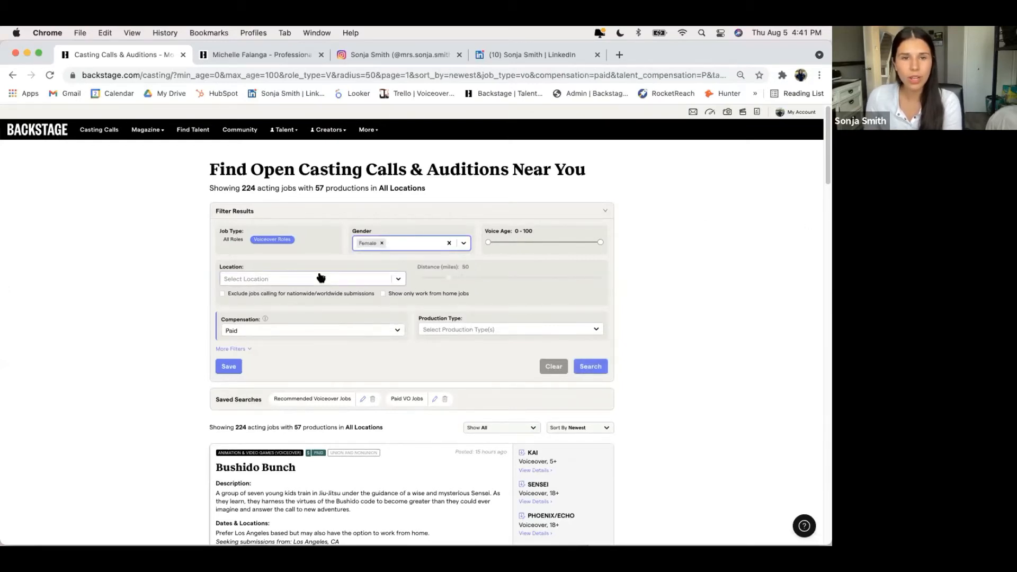
scroll(446, 307, down, 3)
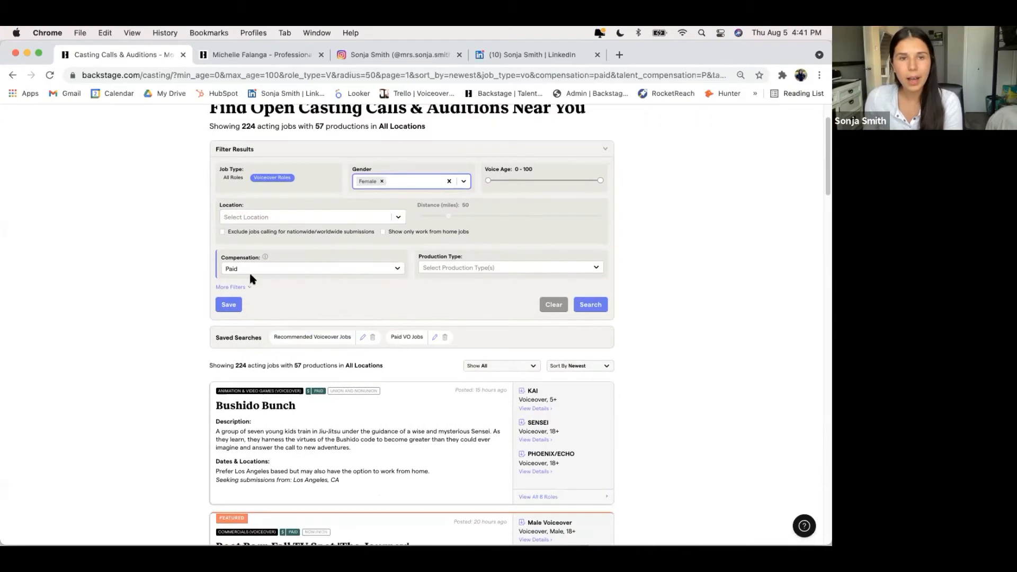
click(440, 269)
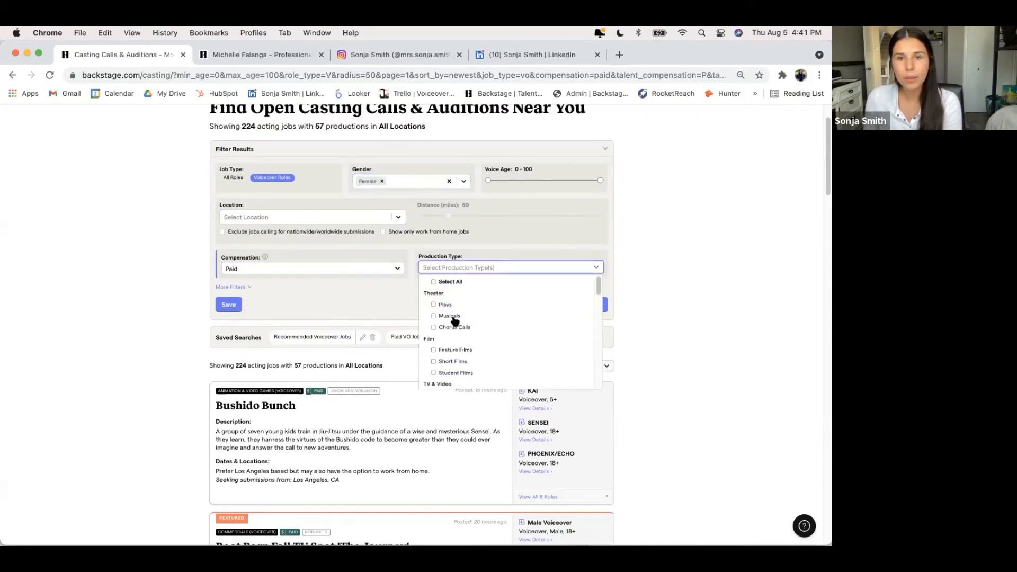
scroll(454, 316, down, 6)
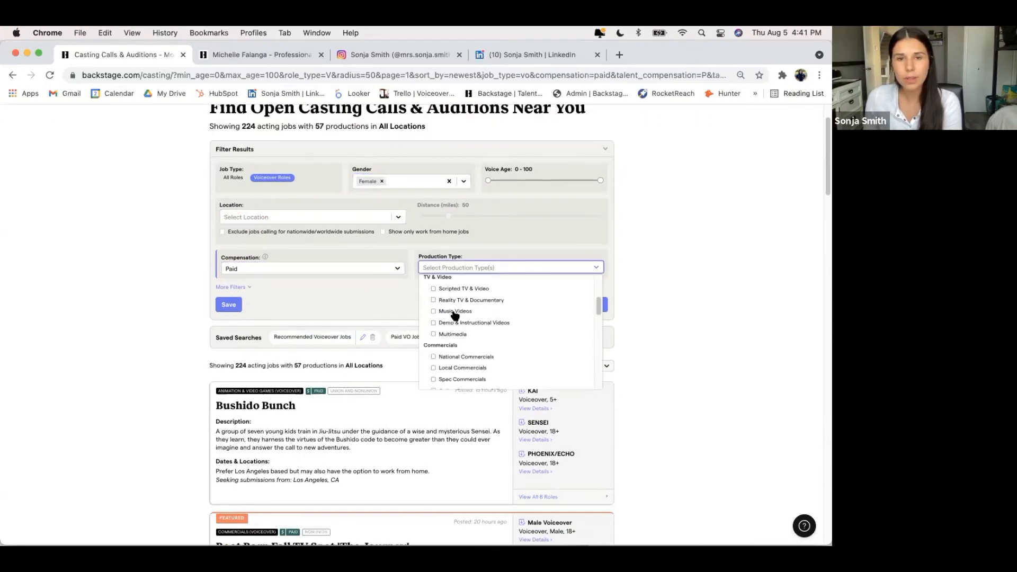
click(699, 304)
click(262, 270)
click(263, 273)
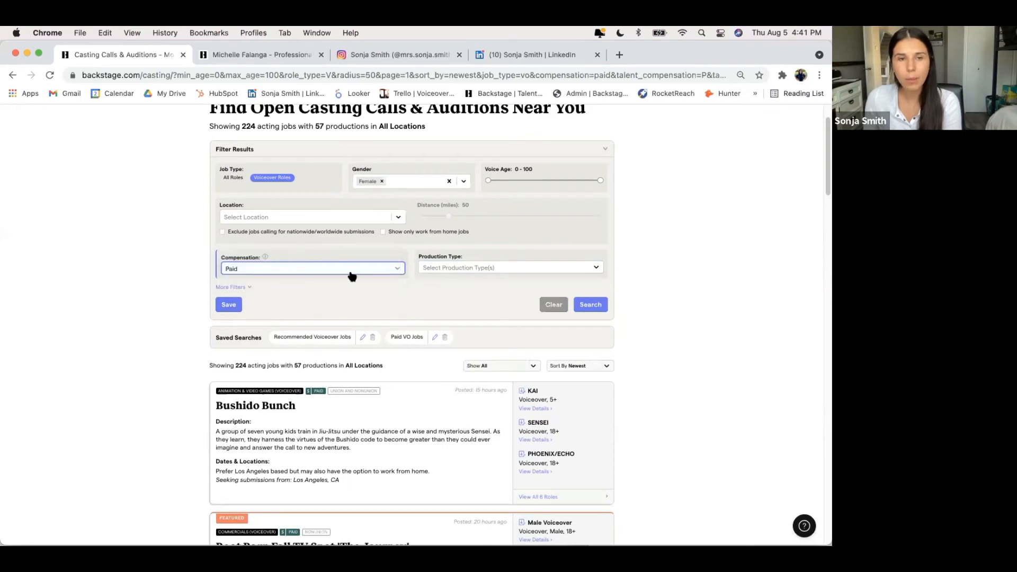
click(447, 268)
scroll(470, 323, up, 1)
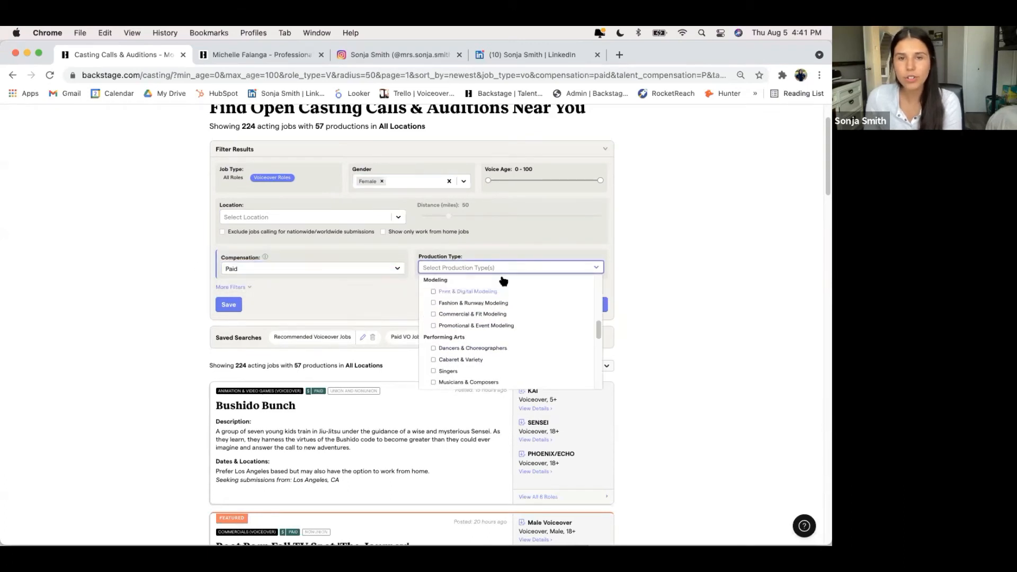
click(501, 270)
click(467, 334)
Under More Filters, keep only Professional Pay, set Union Status to Nonunion, and search
click(239, 288)
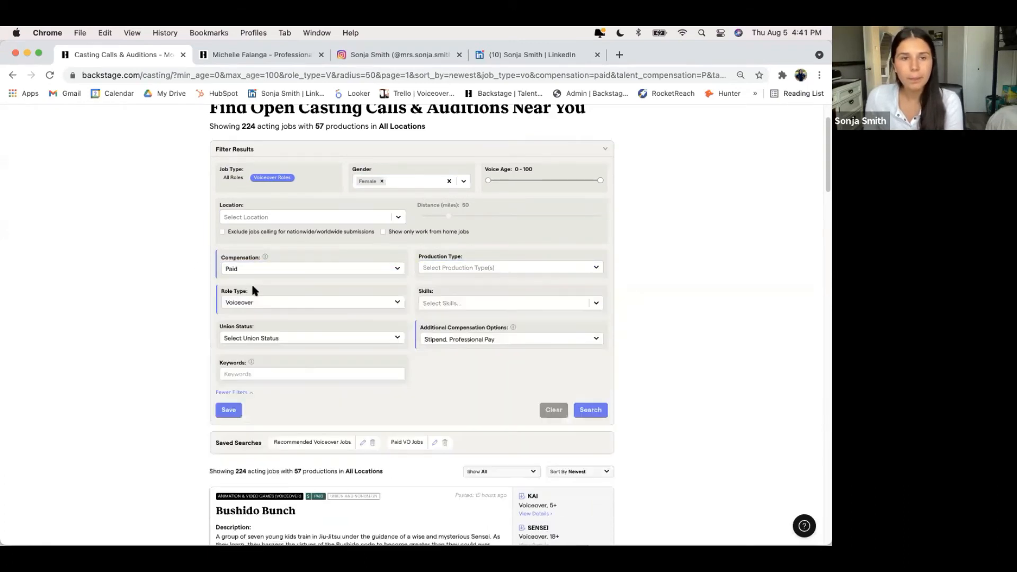
click(440, 346)
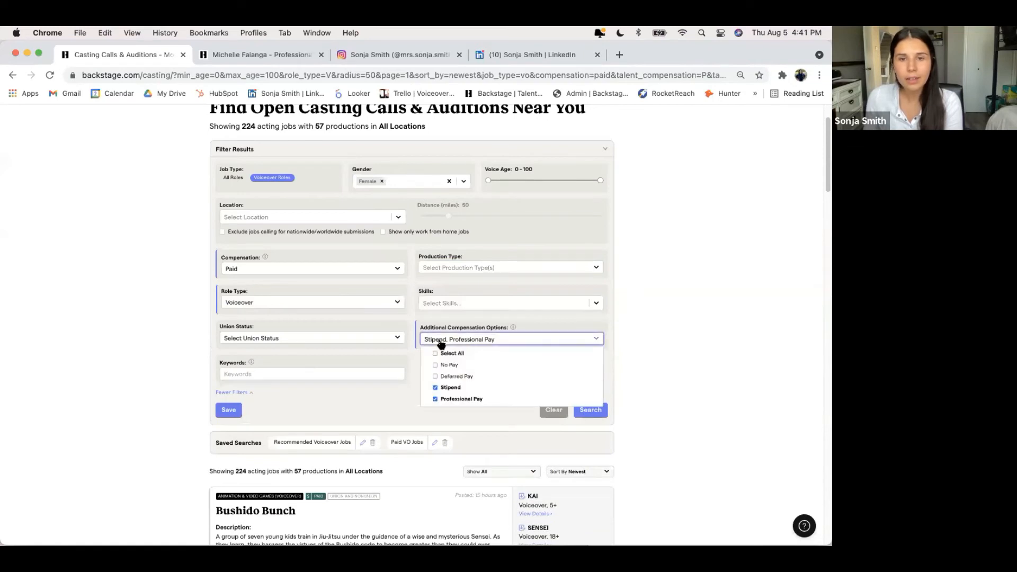
click(459, 387)
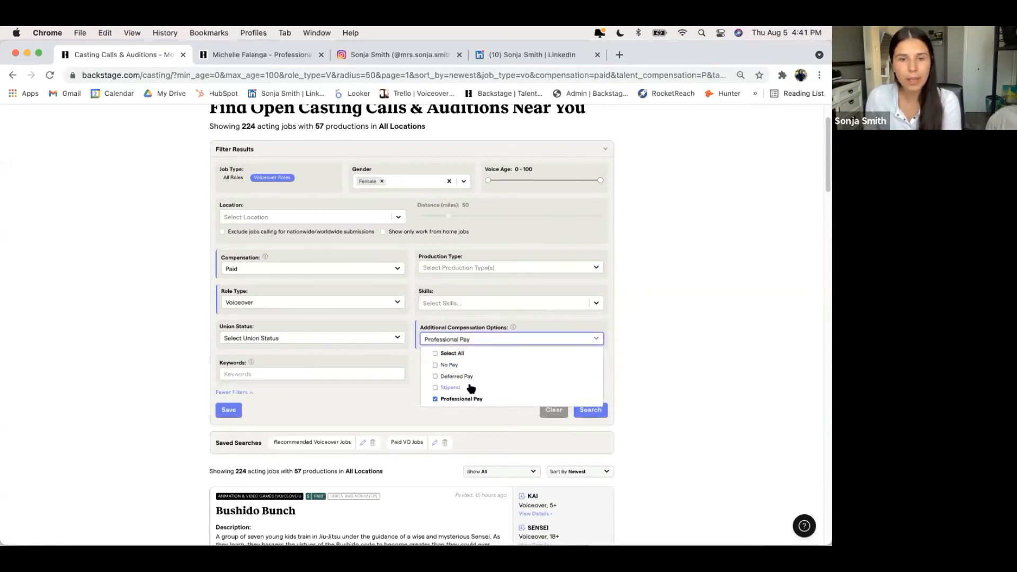
click(690, 315)
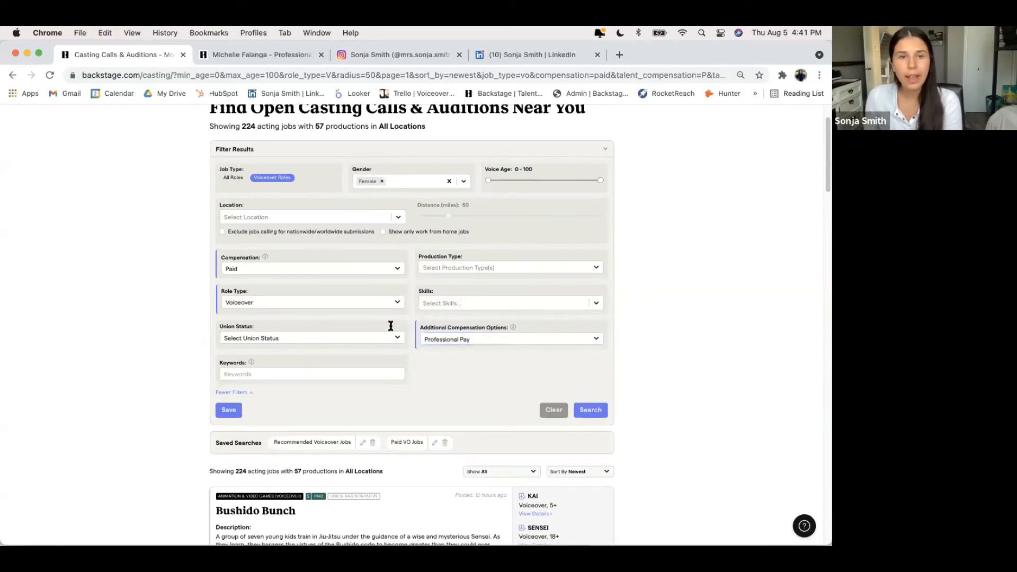
click(286, 338)
click(273, 358)
click(193, 348)
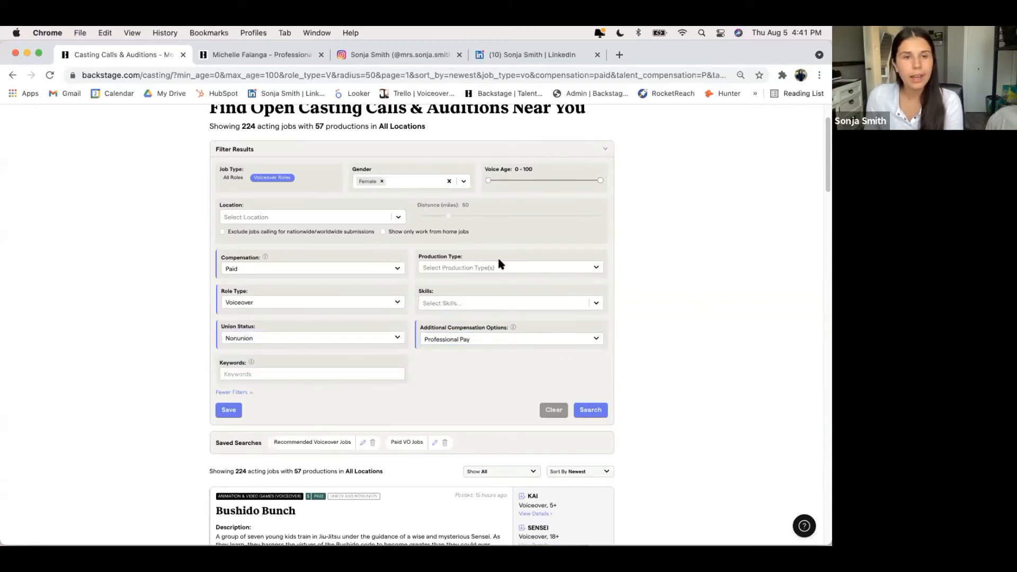
click(595, 412)
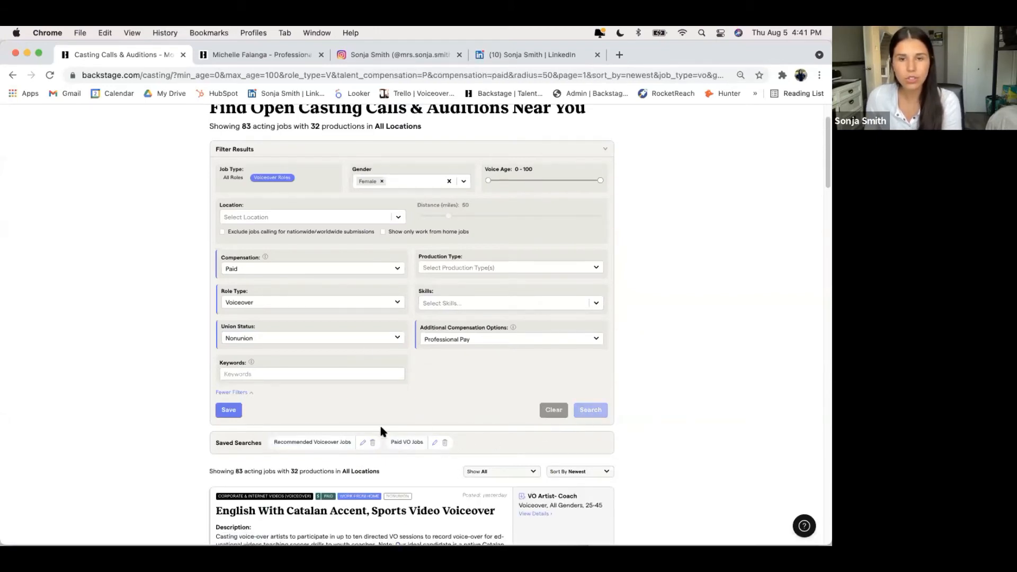
scroll(409, 413, down, 3)
scroll(412, 407, down, 1)
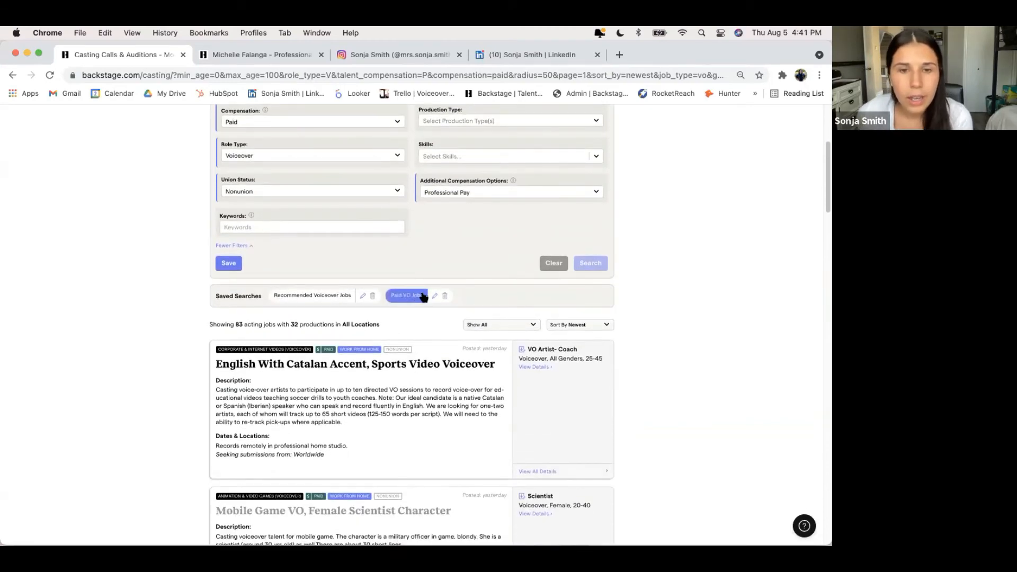
click(434, 296)
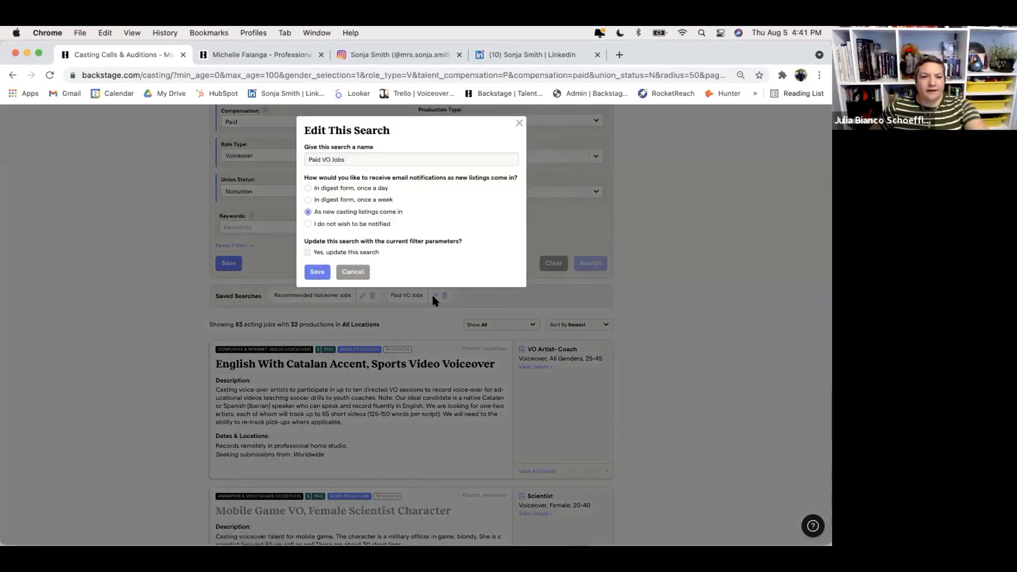
click(518, 123)
click(228, 265)
click(344, 161)
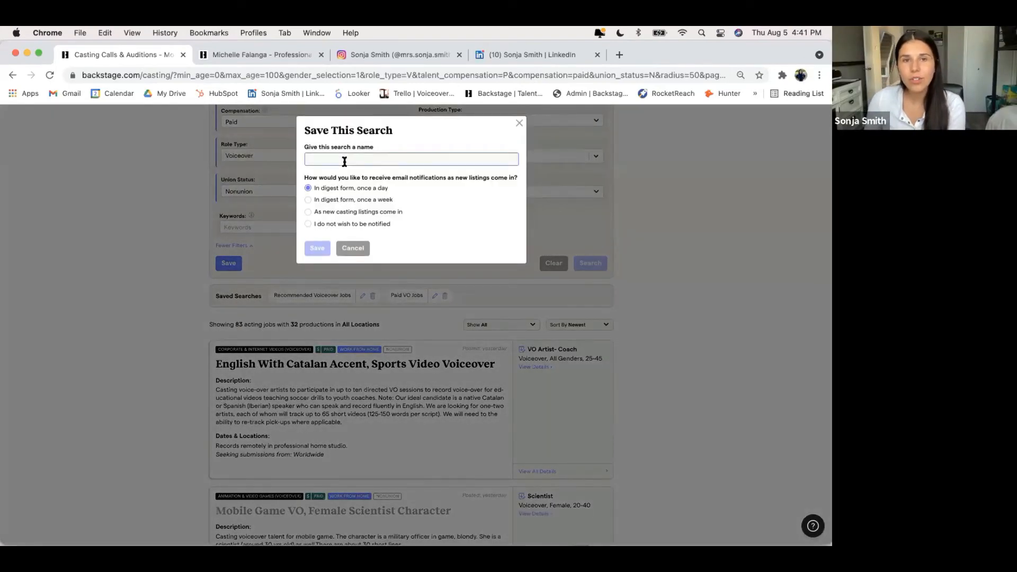
click(345, 161)
click(374, 132)
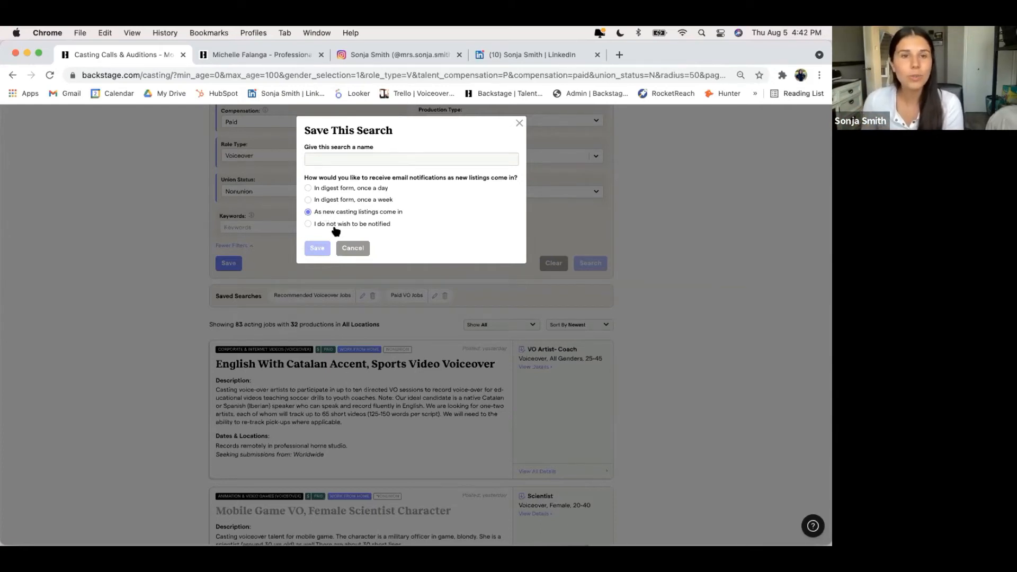
click(330, 225)
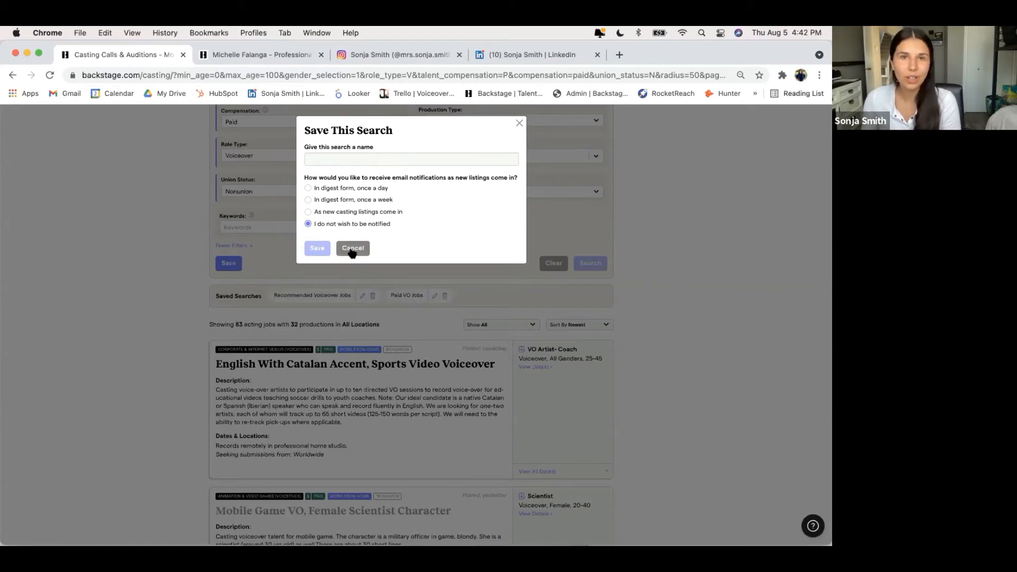
click(350, 249)
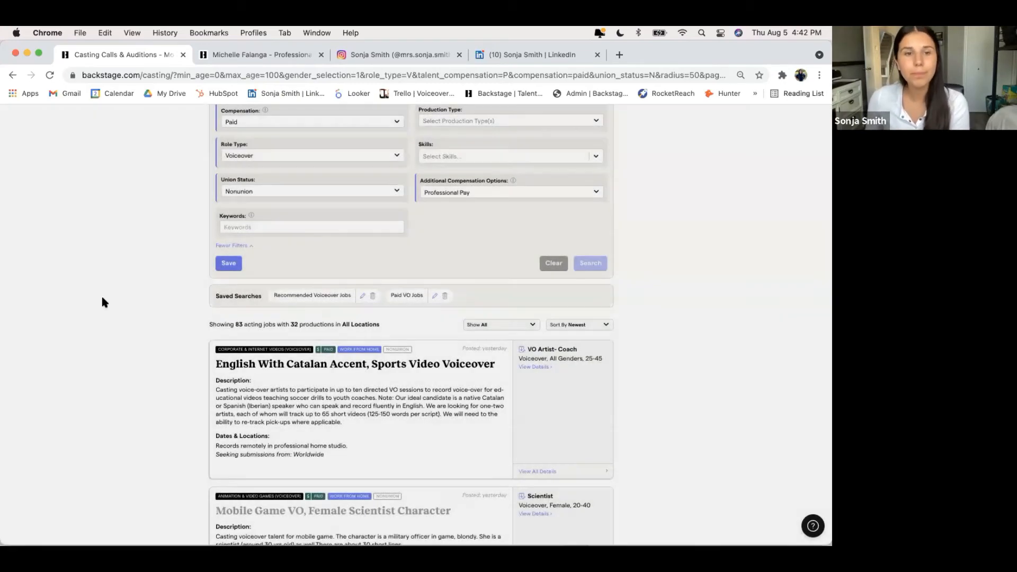
scroll(200, 292, up, 1)
scroll(199, 293, up, 1)
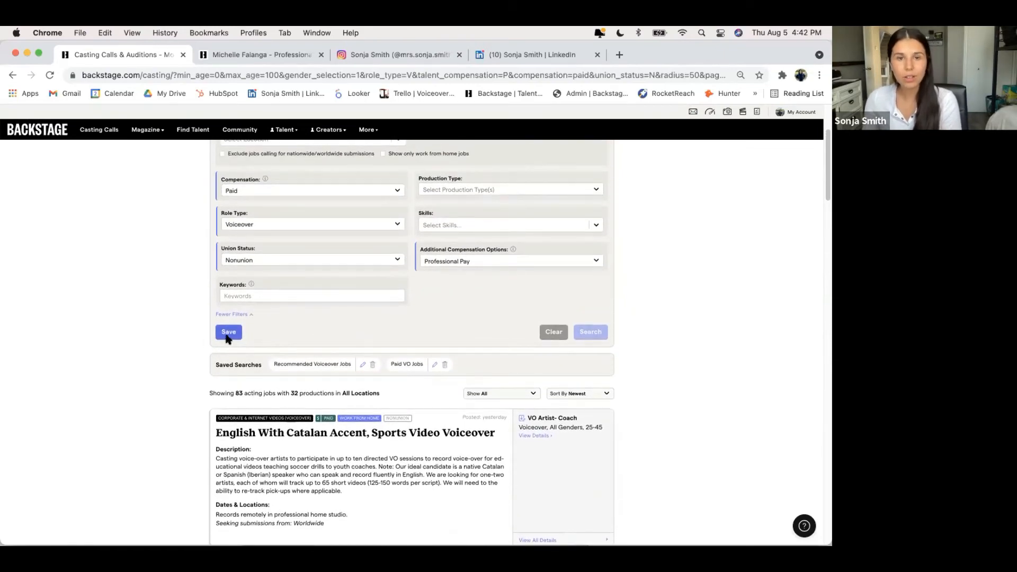
scroll(380, 144, down, 1)
Open the English With Catalan Accent sports voiceover call and scroll to its $1,100 VO Artist-Coach role
scroll(401, 308, up, 2)
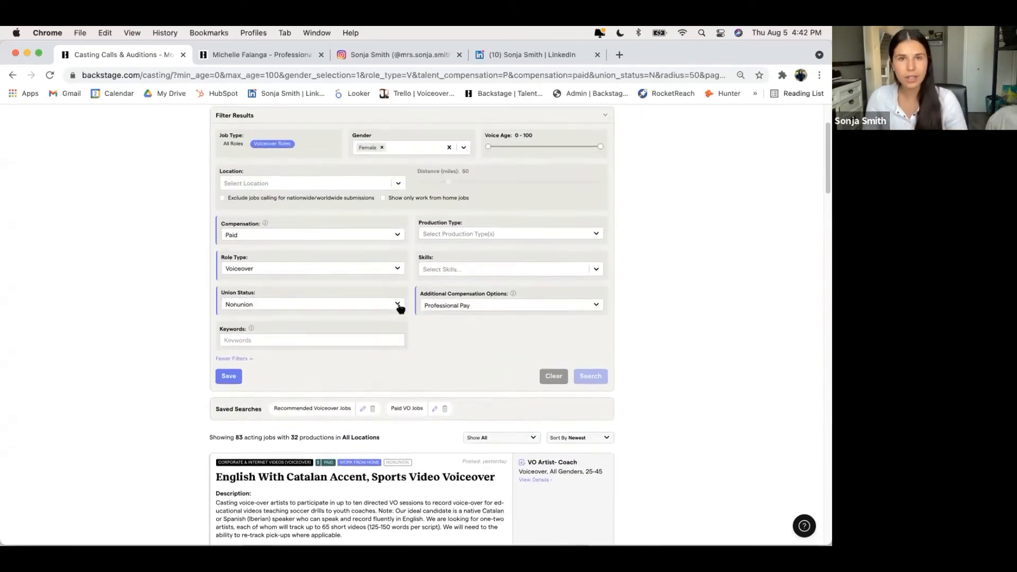
scroll(401, 308, down, 8)
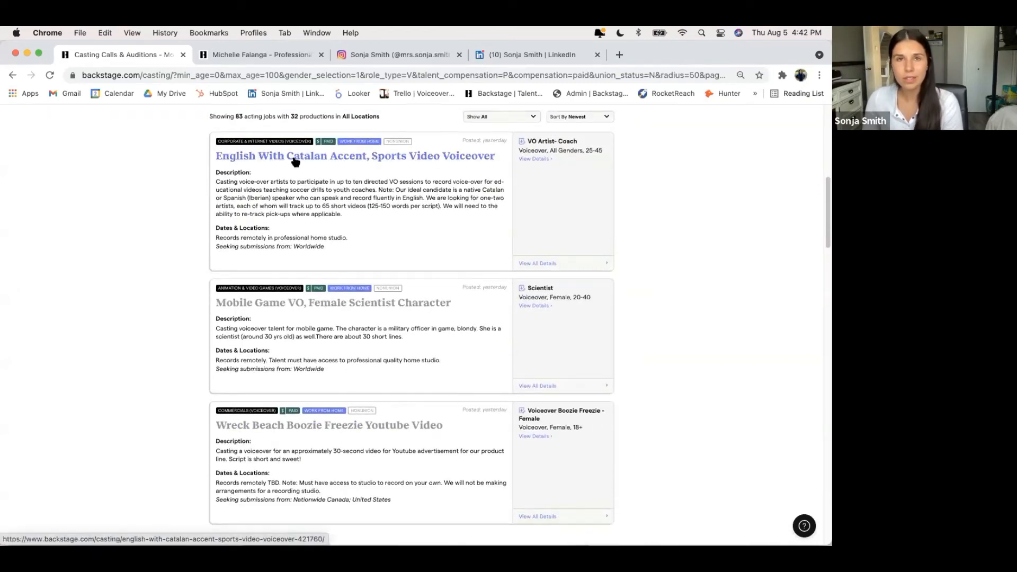
click(295, 160)
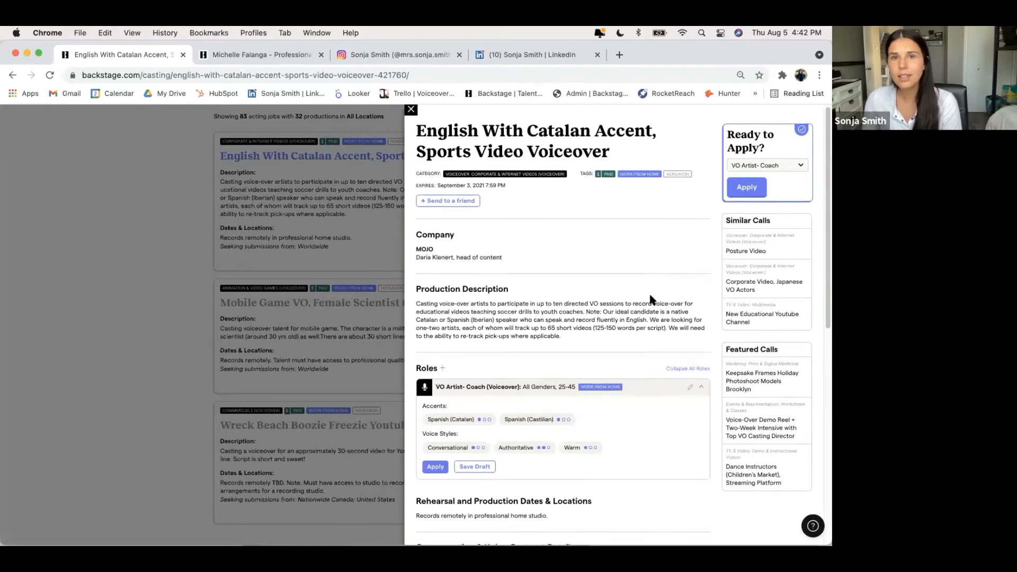
scroll(651, 297, down, 1)
scroll(528, 180, down, 1)
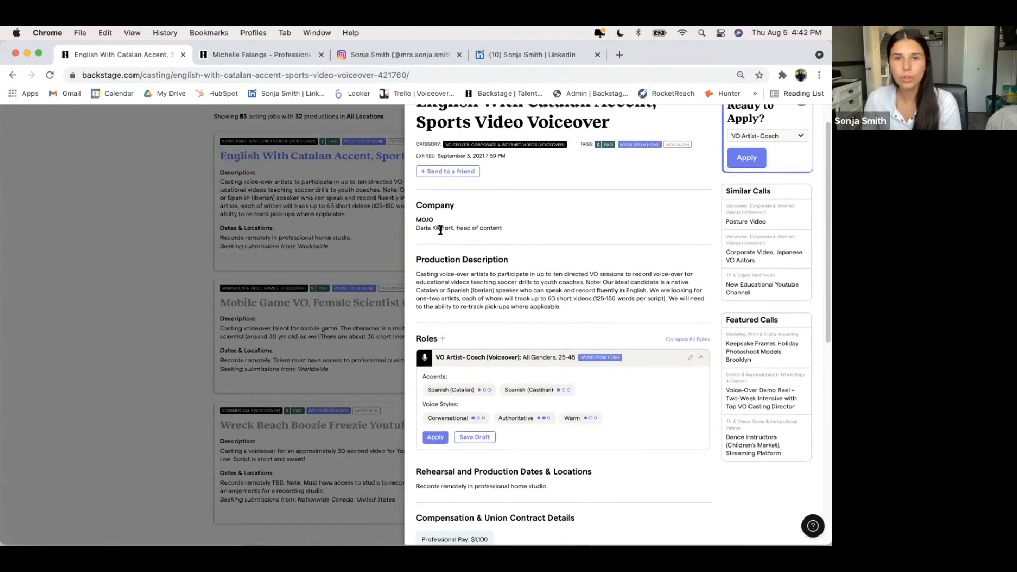
scroll(535, 254, down, 2)
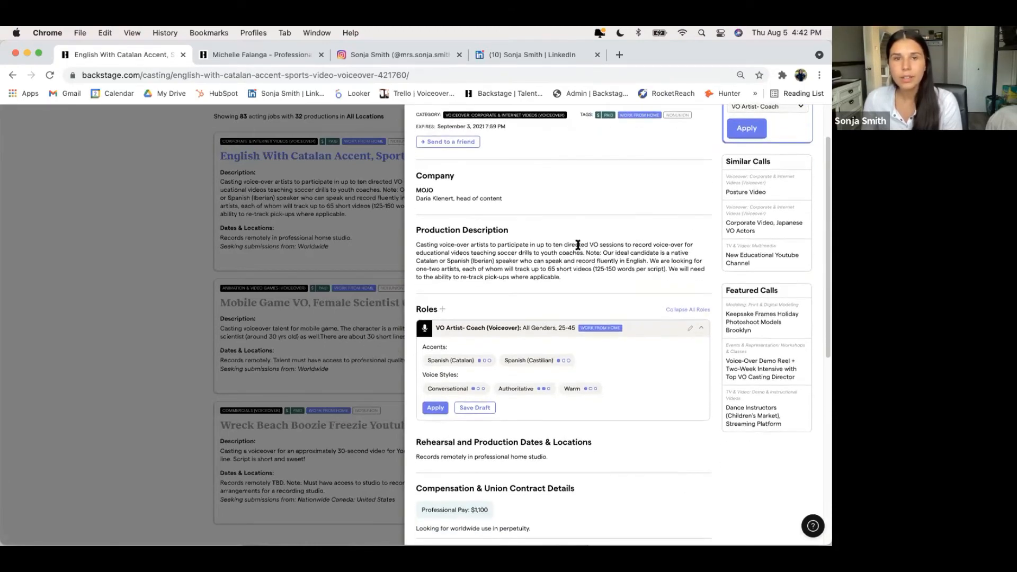
scroll(577, 244, down, 2)
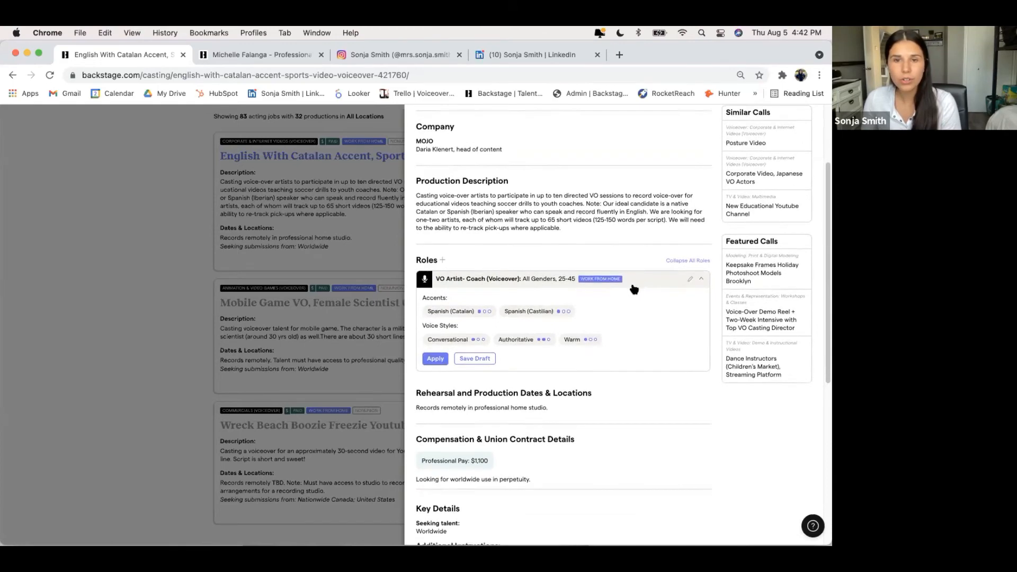
scroll(633, 287, down, 3)
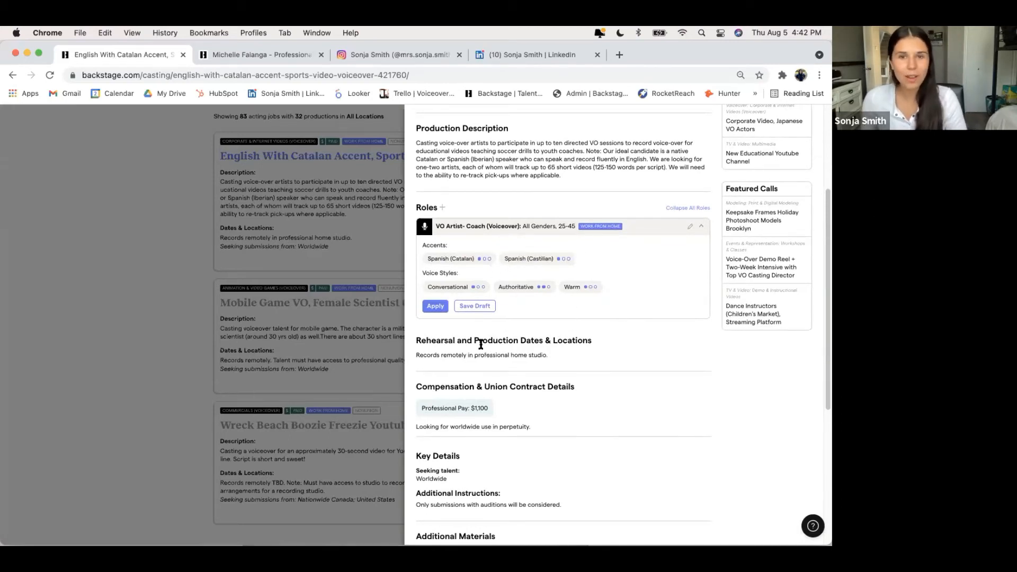
scroll(556, 287, down, 1)
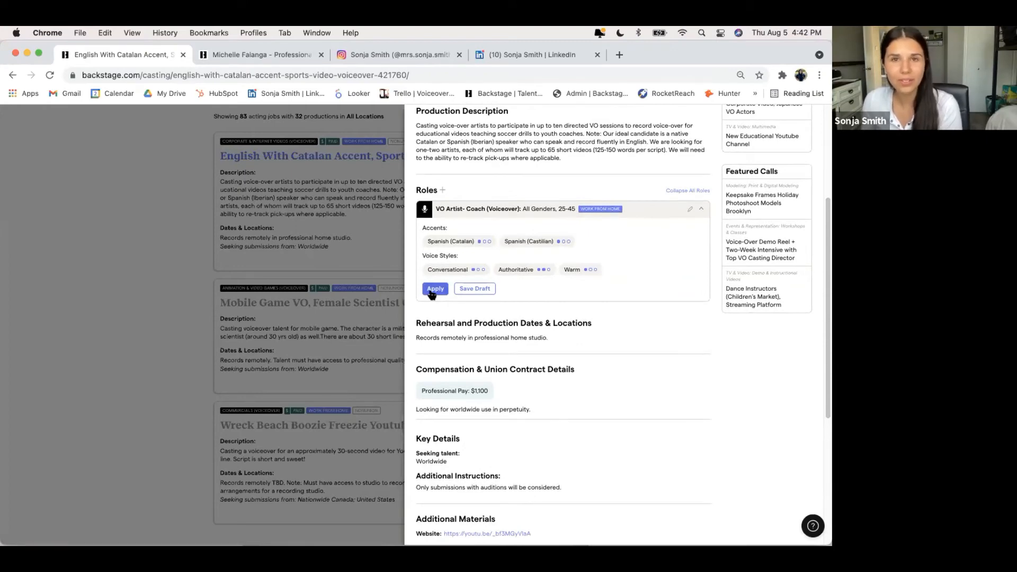
Start applying to the VO Artist- Coach role and log in with the saved e-mail and password
click(433, 292)
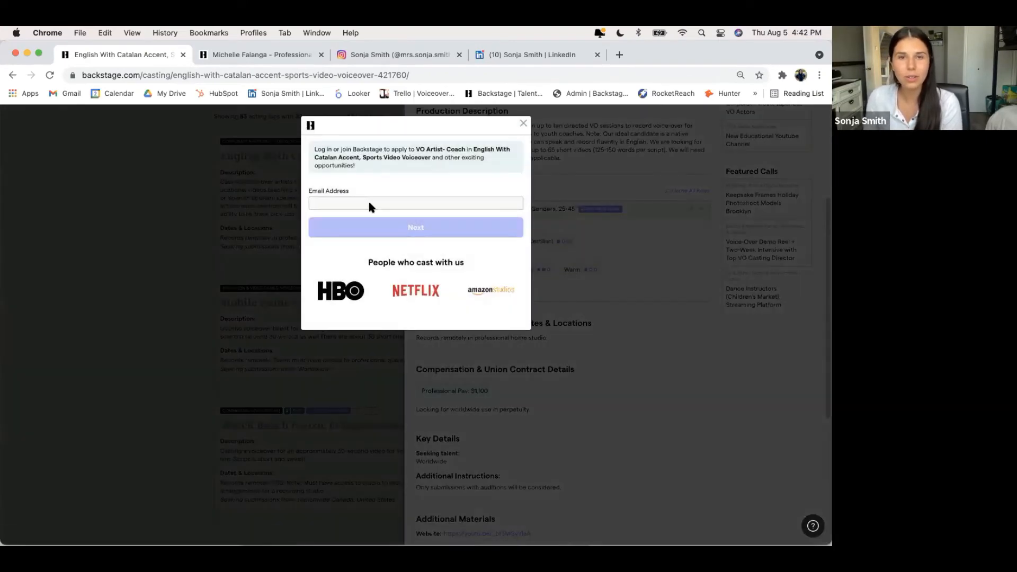
click(369, 207)
click(370, 224)
click(381, 231)
click(401, 275)
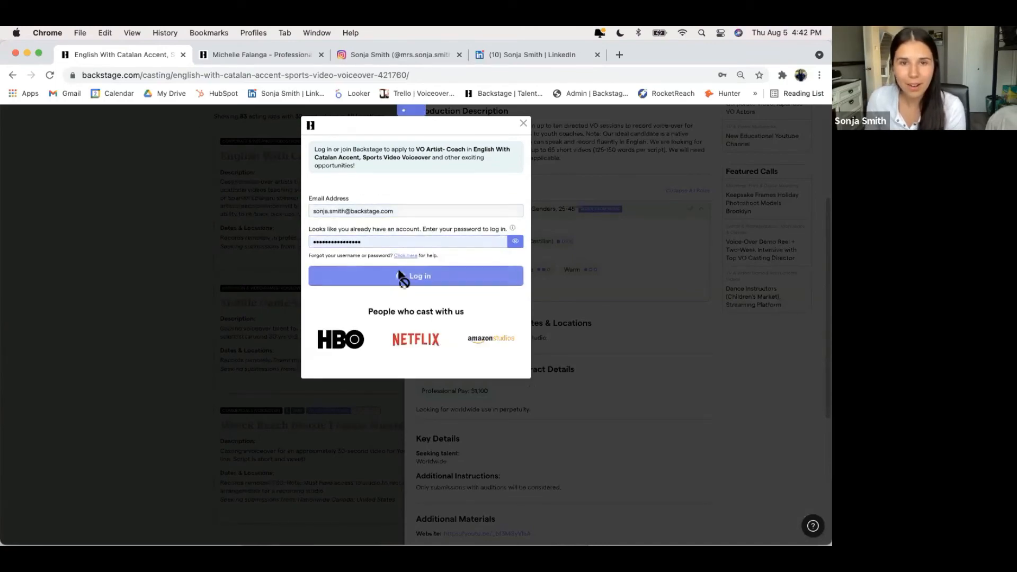
Submit the authenticator verification code, then dismiss the CA$14.99 payment info dialog
click(356, 243)
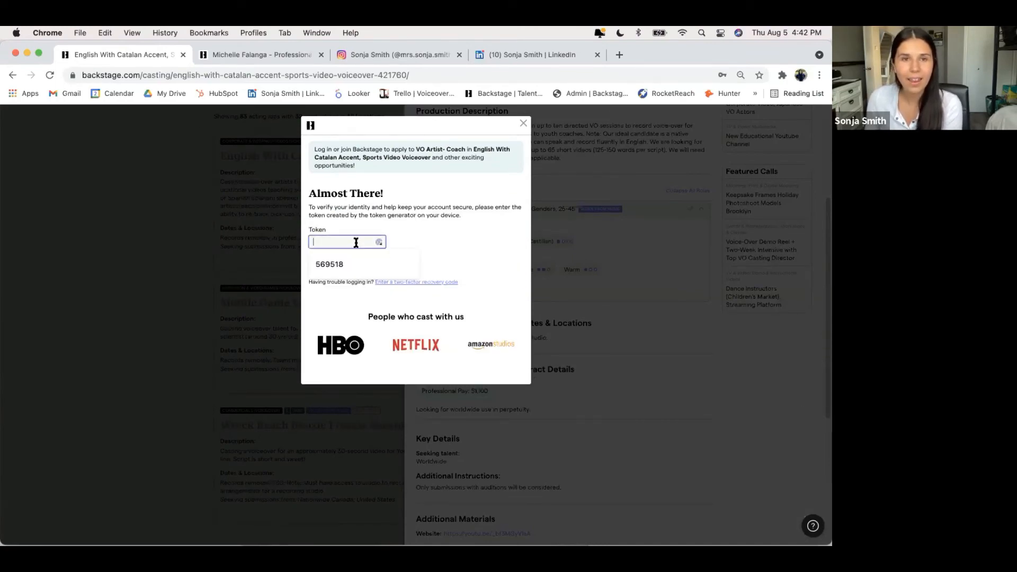
click(424, 222)
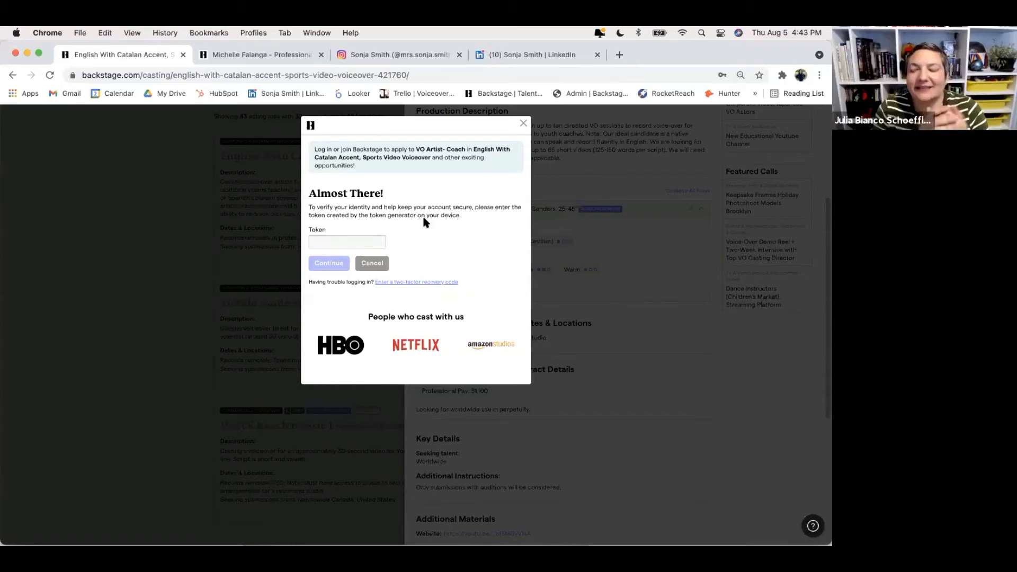
click(373, 239)
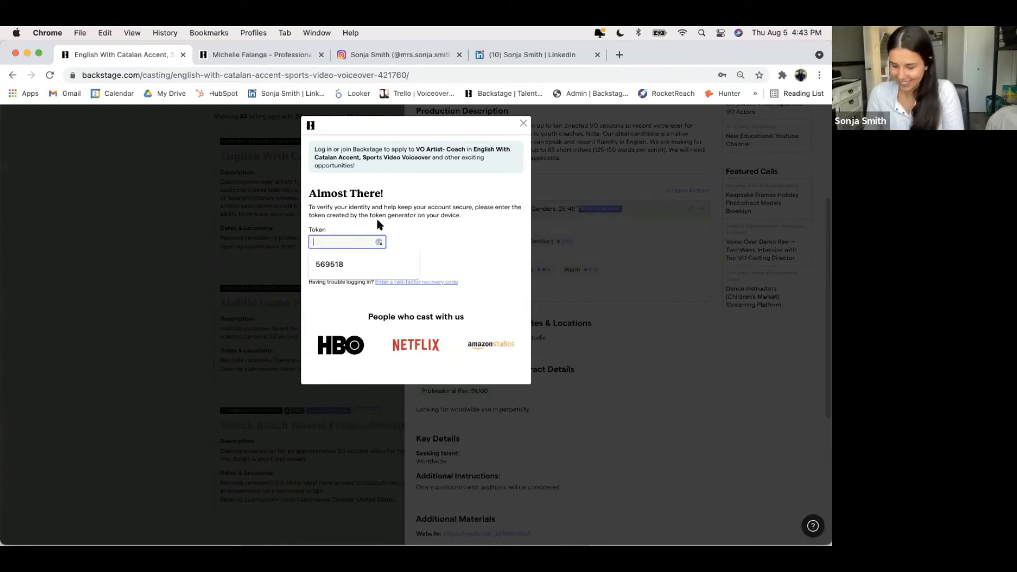
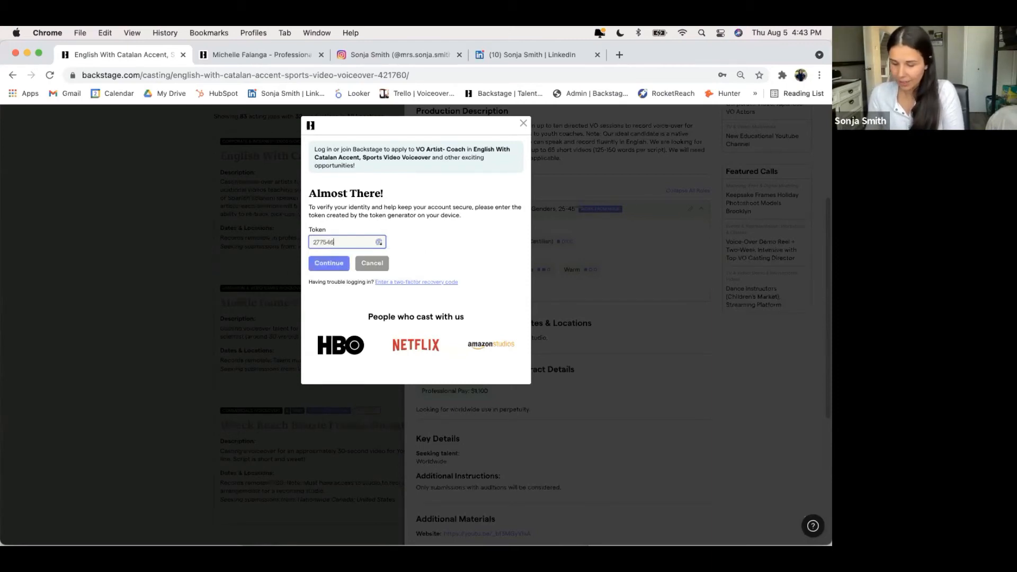
click(333, 263)
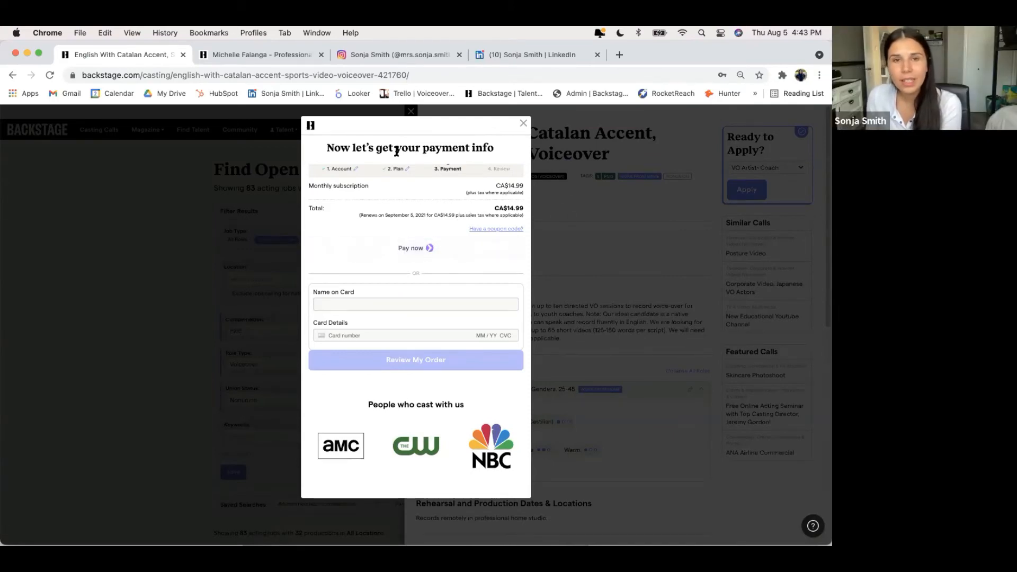
click(523, 124)
Read through the English With Catalan Accent casting details, then close the panel
scroll(483, 289, down, 5)
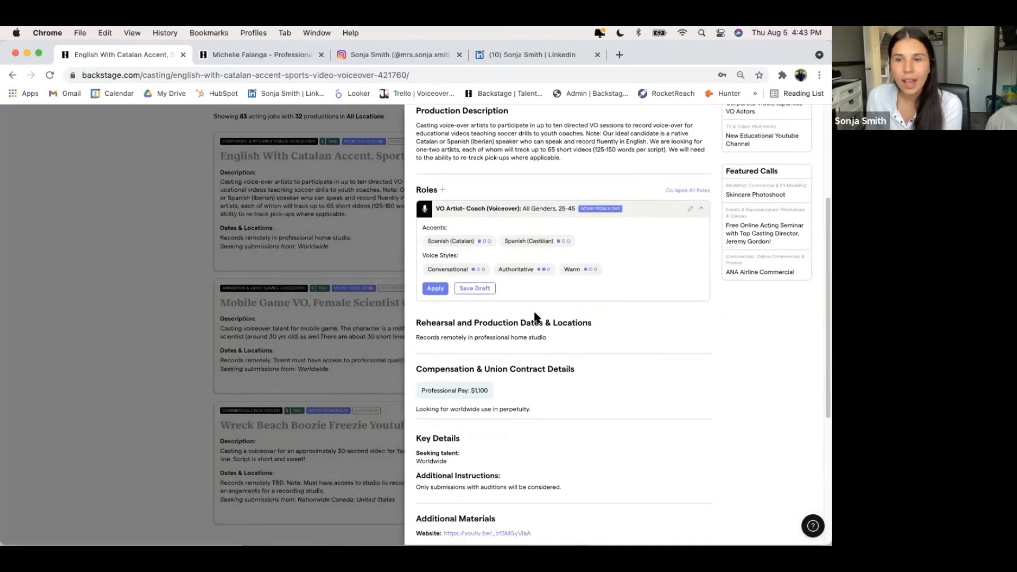
scroll(592, 291, up, 3)
scroll(618, 193, up, 4)
scroll(556, 401, down, 10)
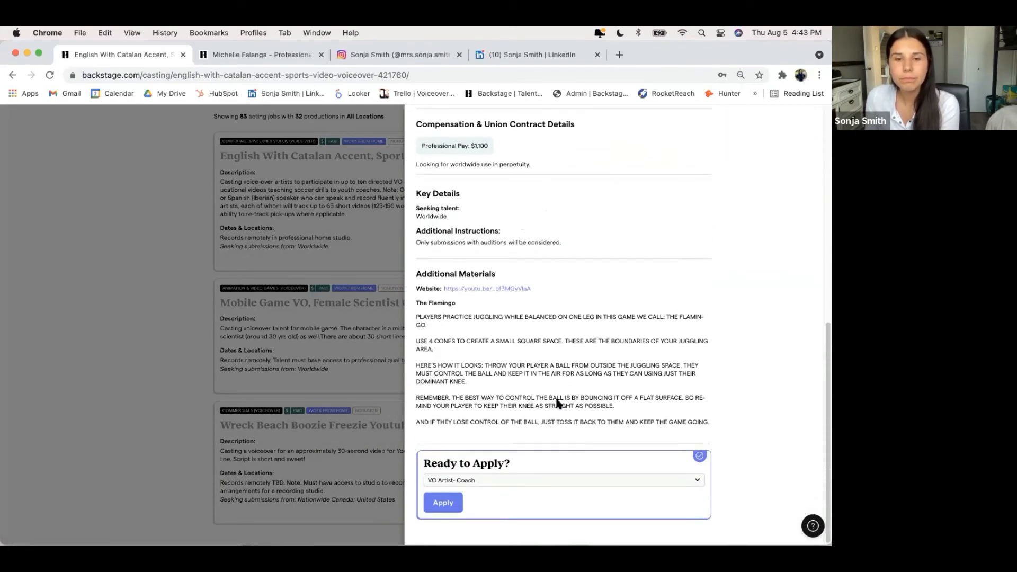
scroll(556, 403, up, 2)
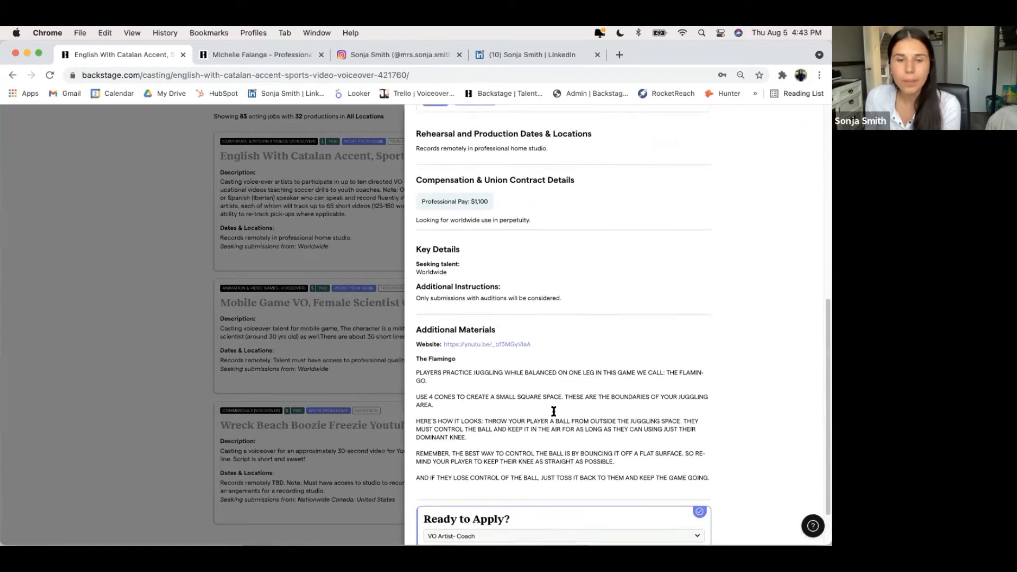
scroll(554, 412, up, 8)
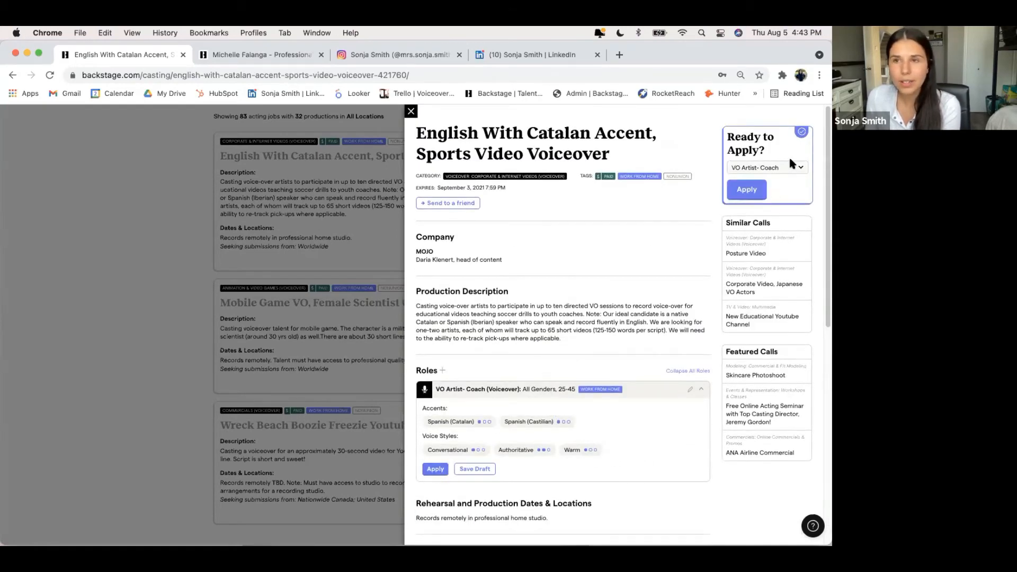
click(412, 112)
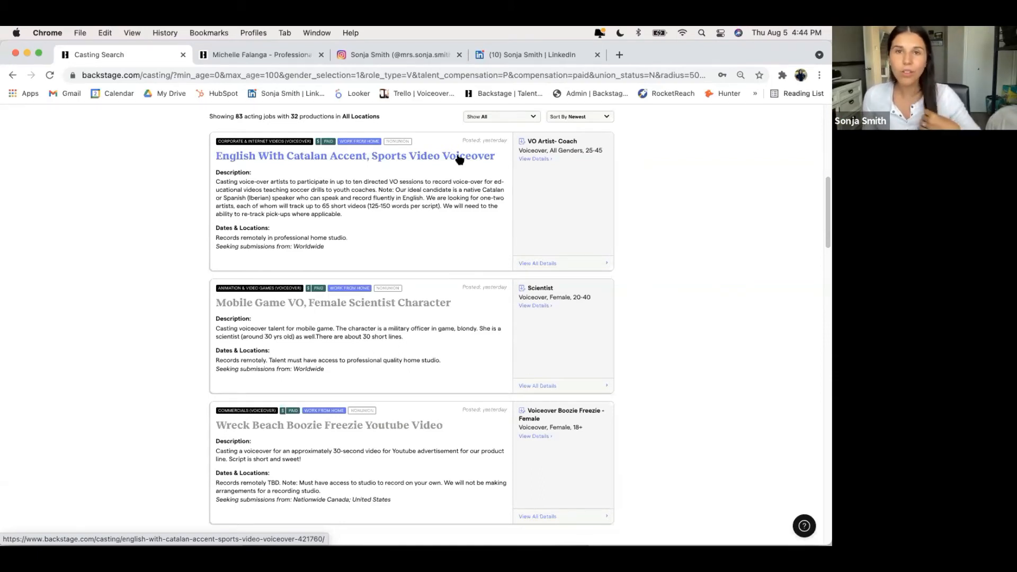
Reopen the Catalan-accent call to check its compensation and Additional Materials, then close it
click(372, 158)
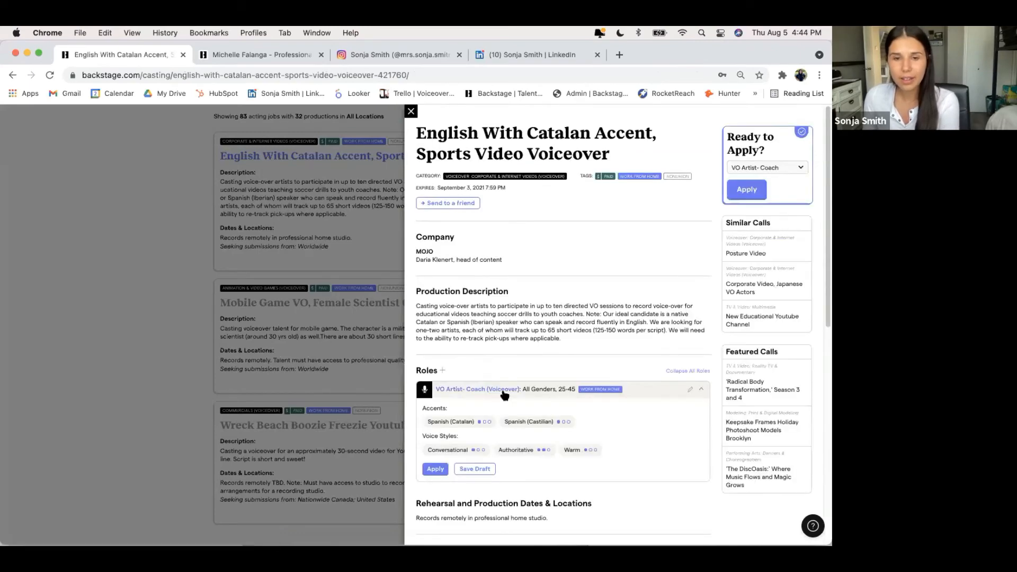
scroll(504, 391, down, 10)
drag(416, 306, 708, 424)
click(618, 359)
scroll(617, 359, up, 1)
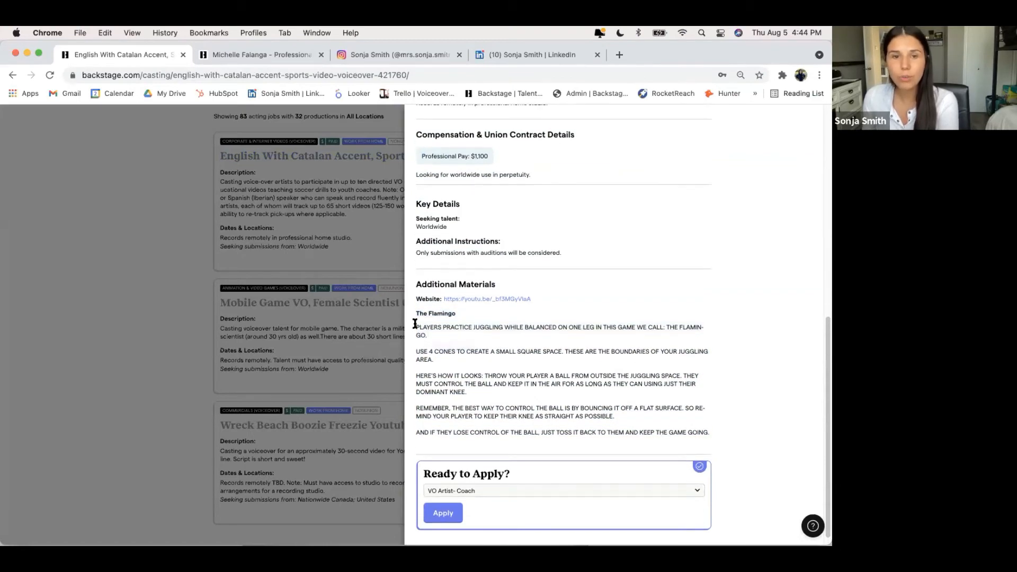
scroll(524, 389, up, 10)
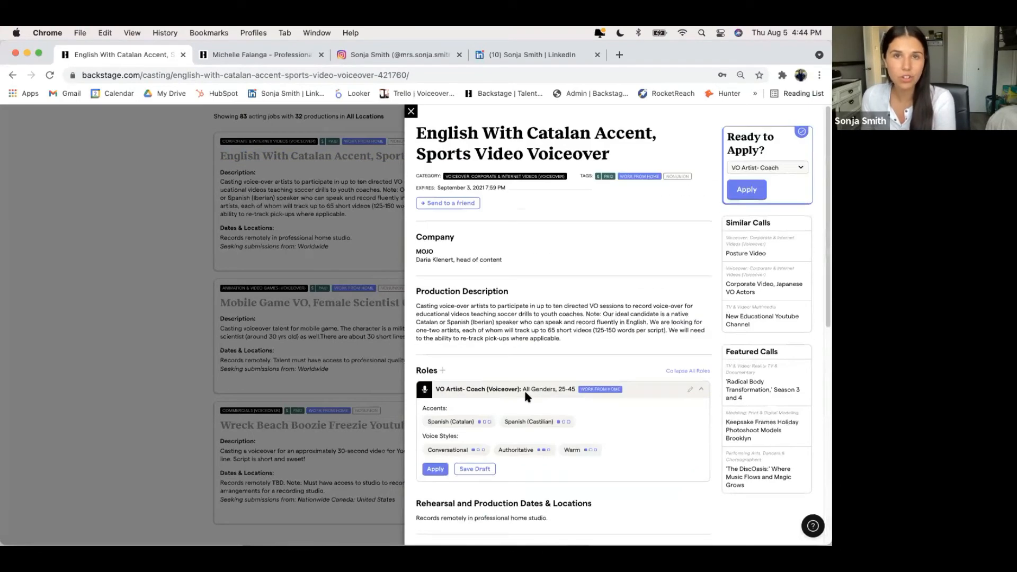
click(410, 112)
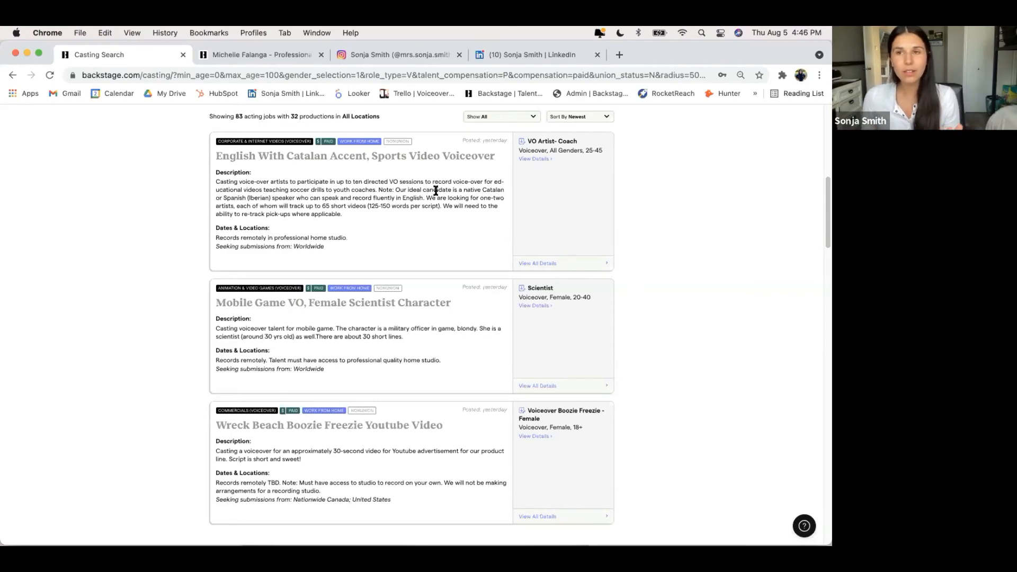
From the Casting Dashboard, go to the Application Manager for Alberta Canola: French
scroll(342, 299, up, 1)
scroll(342, 299, up, 10)
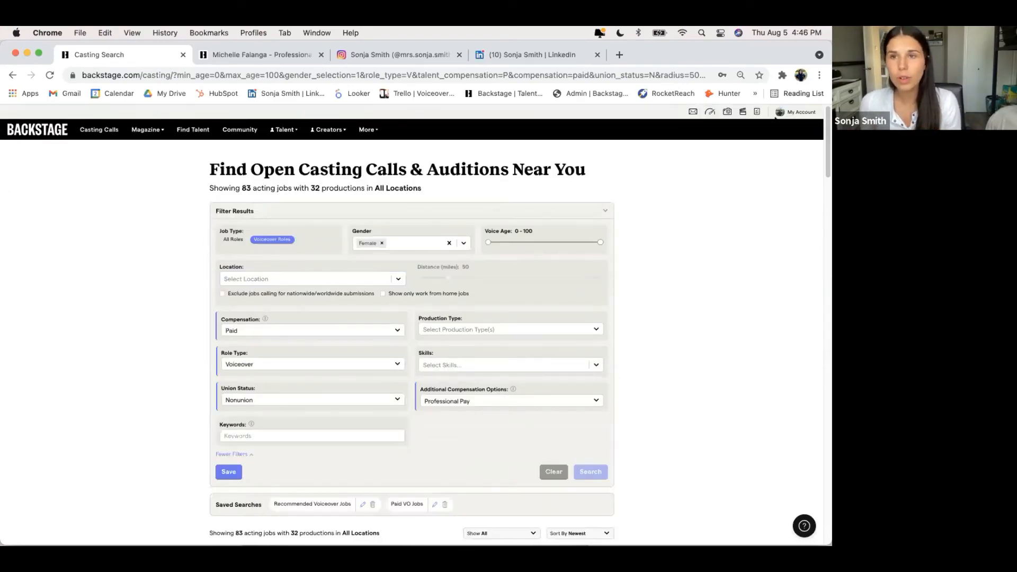
click(714, 132)
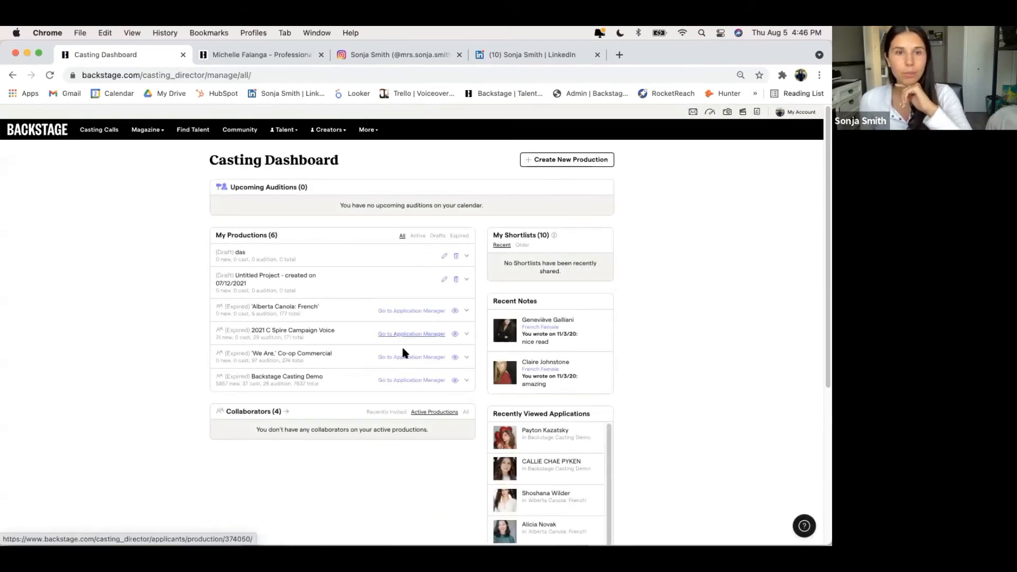
click(412, 313)
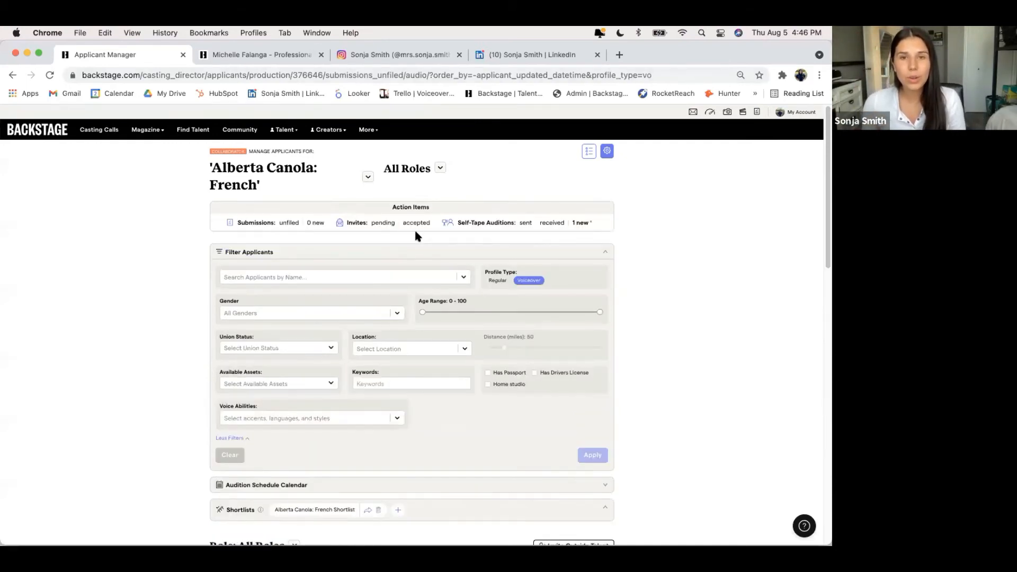
Filter applicants to Female, ages 19–25, Non-Union, with a home studio
scroll(415, 236, down, 2)
scroll(417, 235, down, 1)
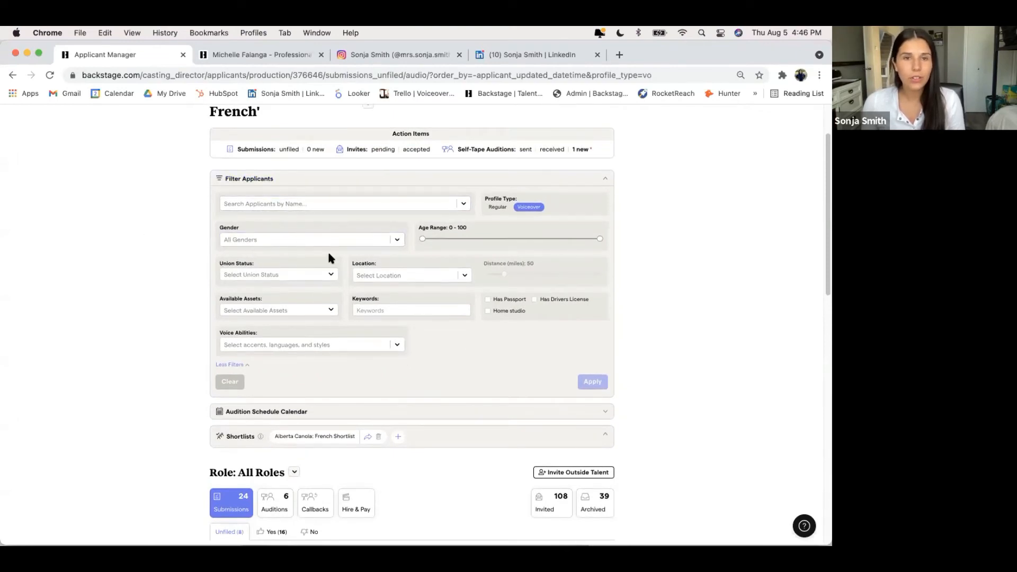
click(273, 241)
click(247, 258)
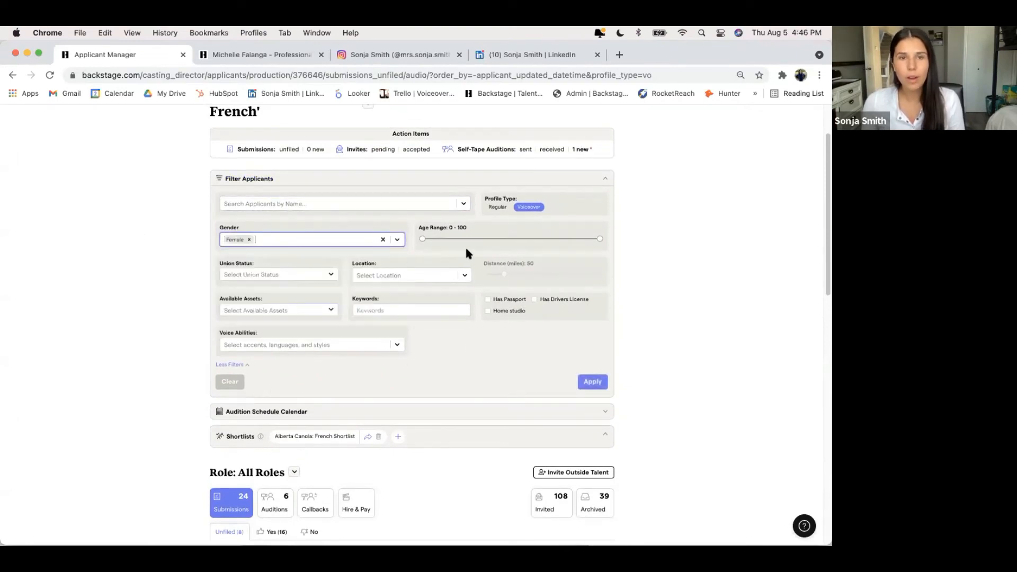
click(455, 238)
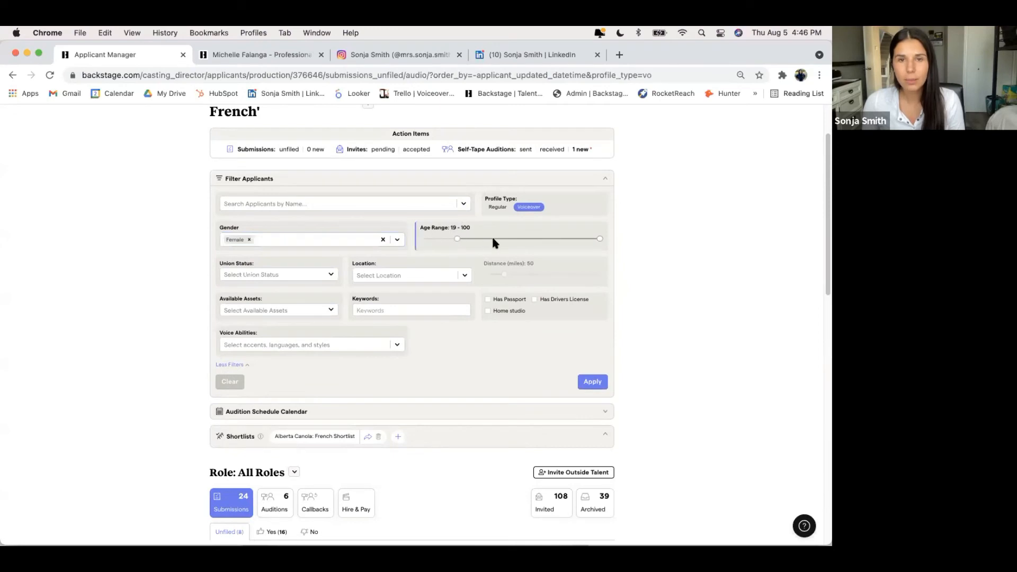
drag(600, 239, 468, 239)
scroll(369, 259, down, 2)
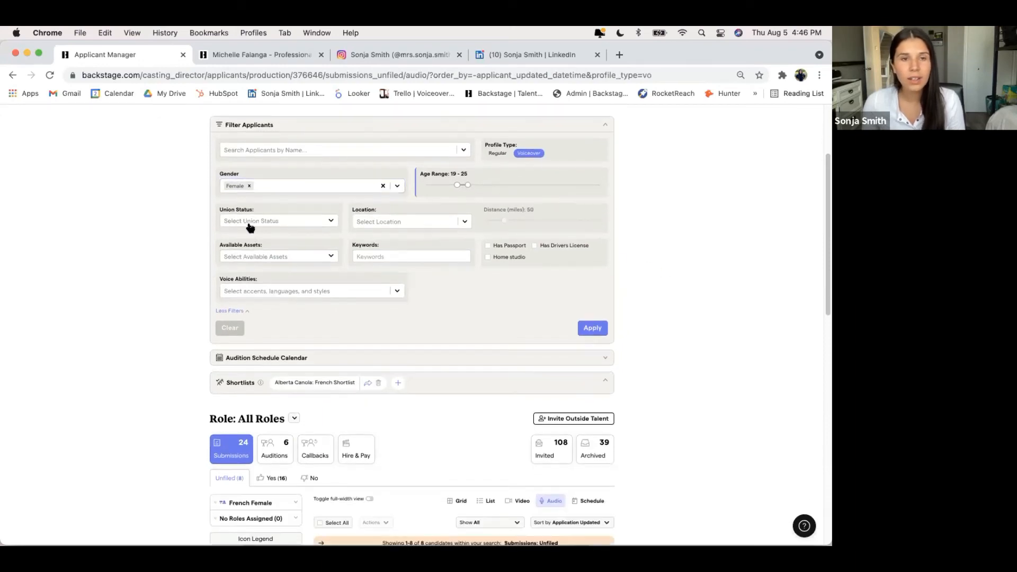
click(250, 223)
click(247, 246)
click(489, 198)
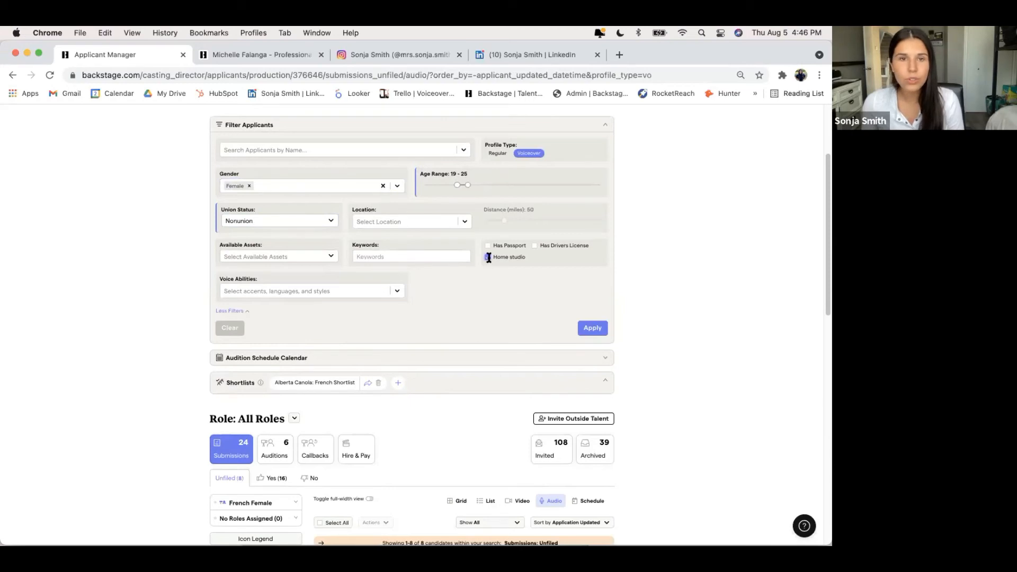
click(393, 258)
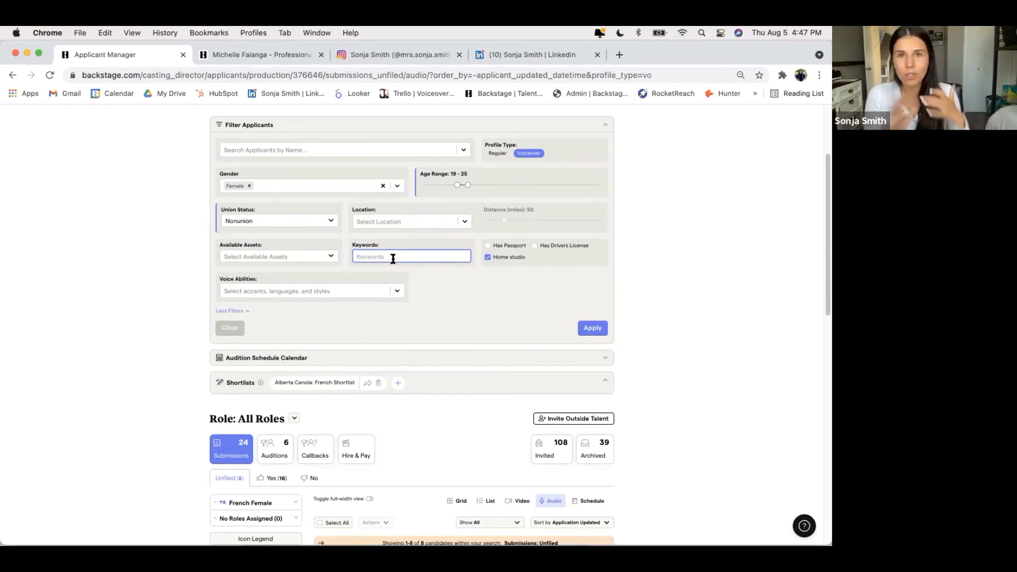
Add the Voice Style: Friendly voice ability and apply the filters
click(274, 290)
text(t)
key(BackSpace)
text(tyle: F)
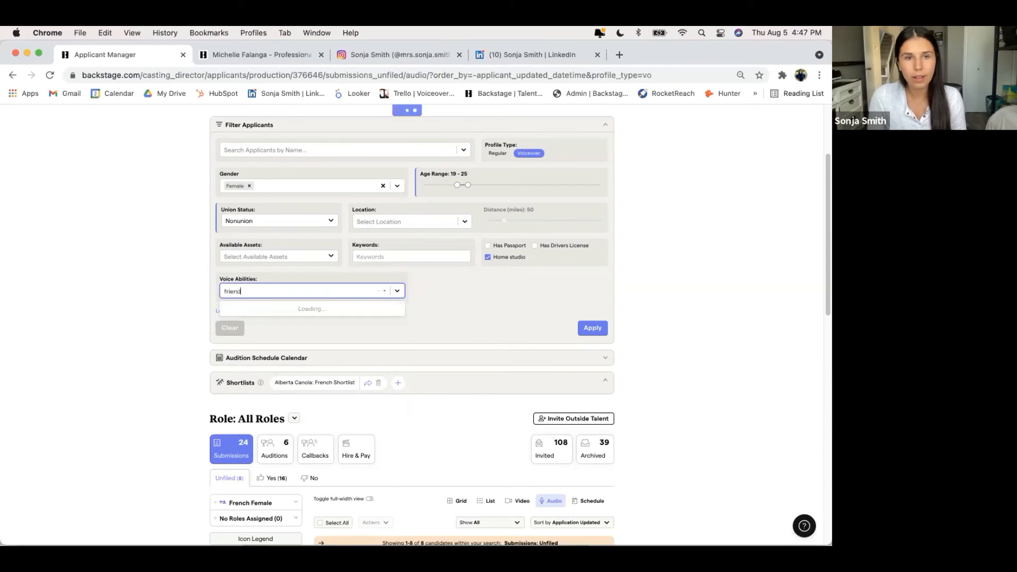
text(riend)
click(273, 309)
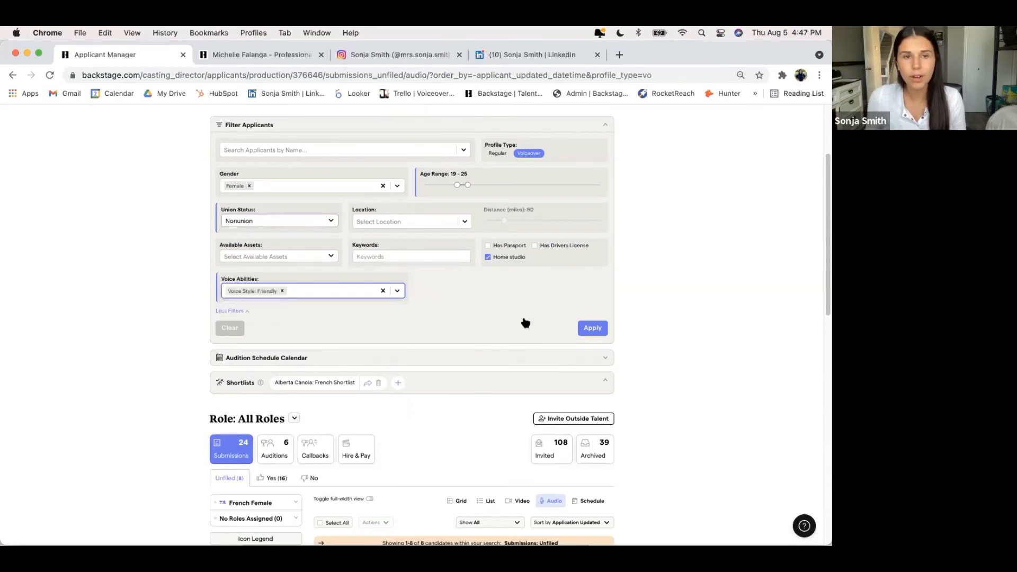
click(593, 328)
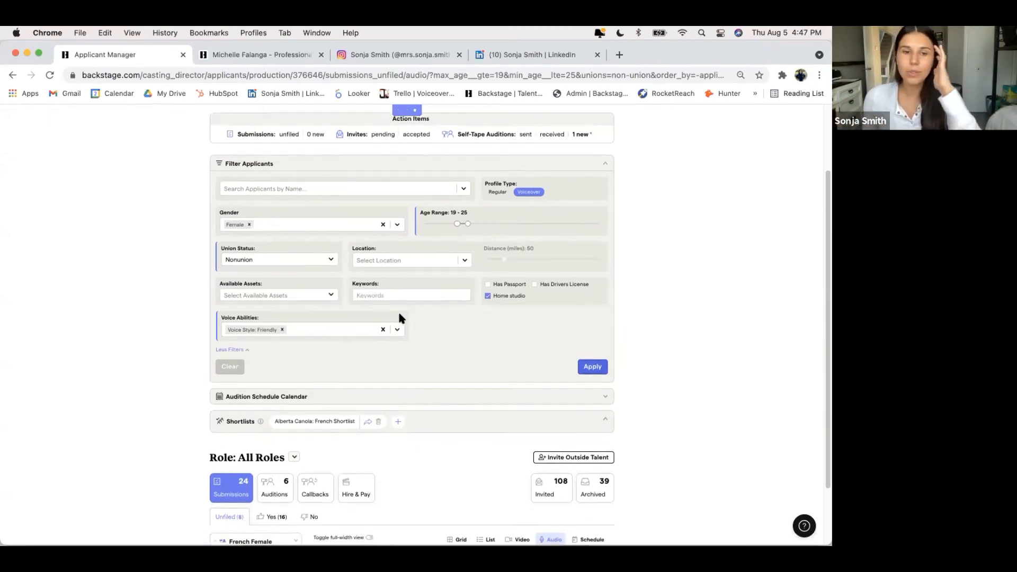
Collapse the Filter Applicants panel to reveal the one candidate matching all 5 filters
scroll(347, 402, down, 5)
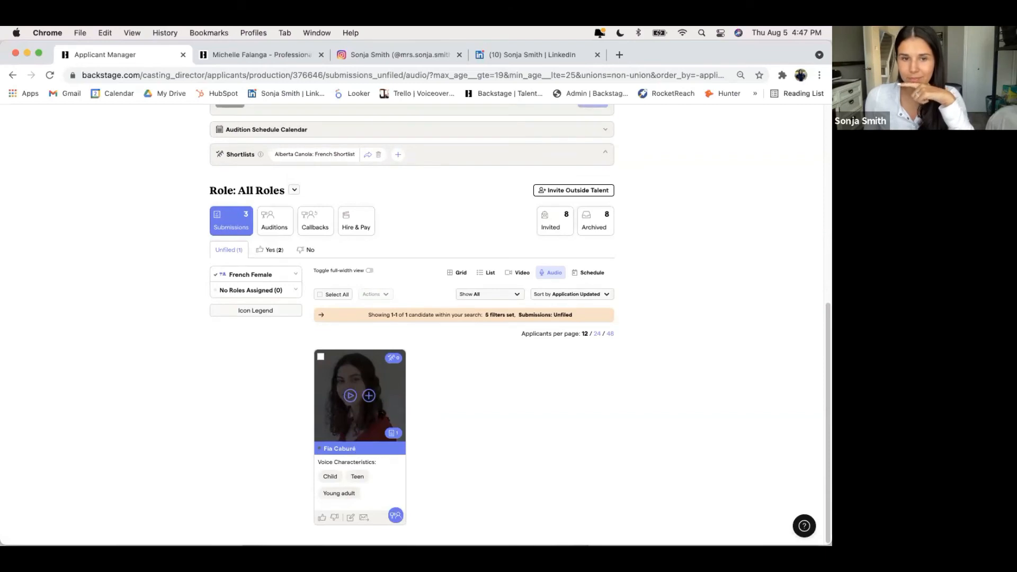
scroll(370, 371, up, 5)
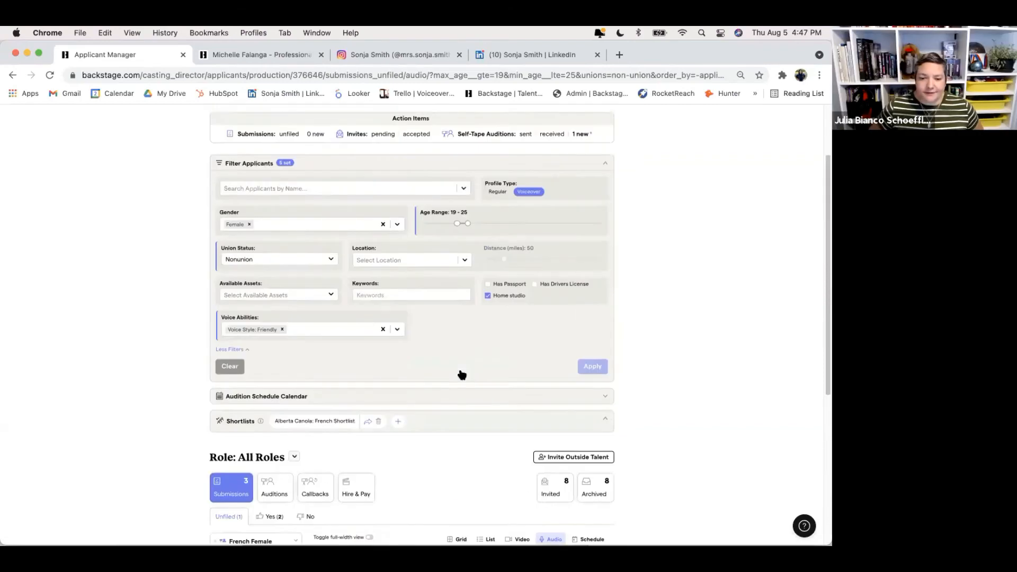
scroll(459, 371, down, 5)
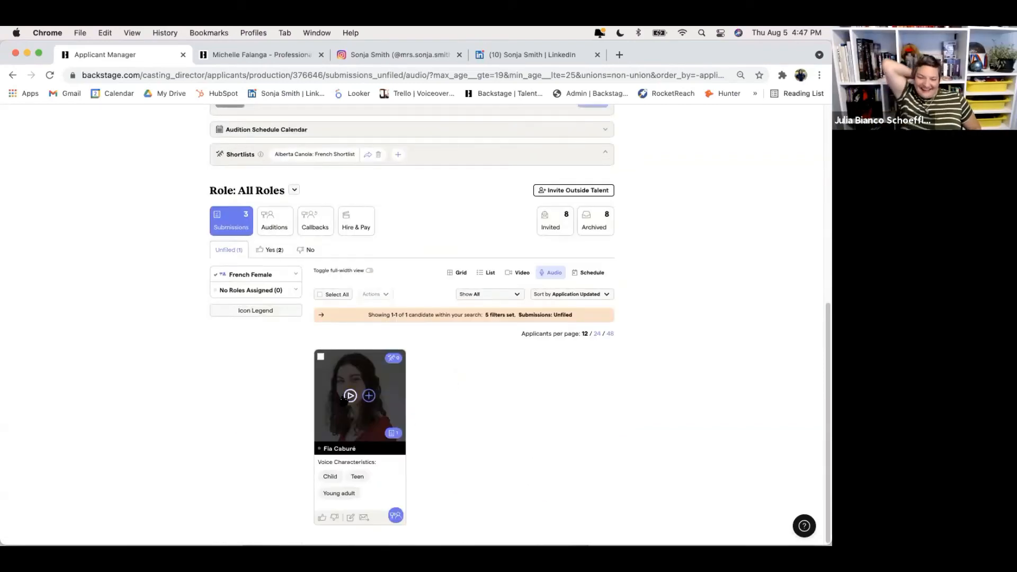
scroll(350, 397, up, 6)
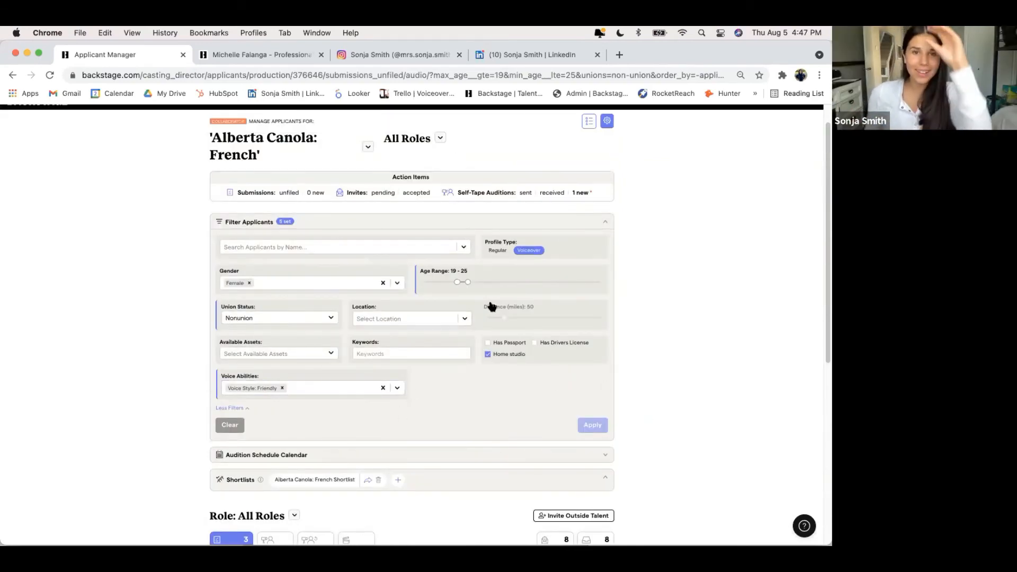
click(373, 226)
scroll(426, 342, down, 2)
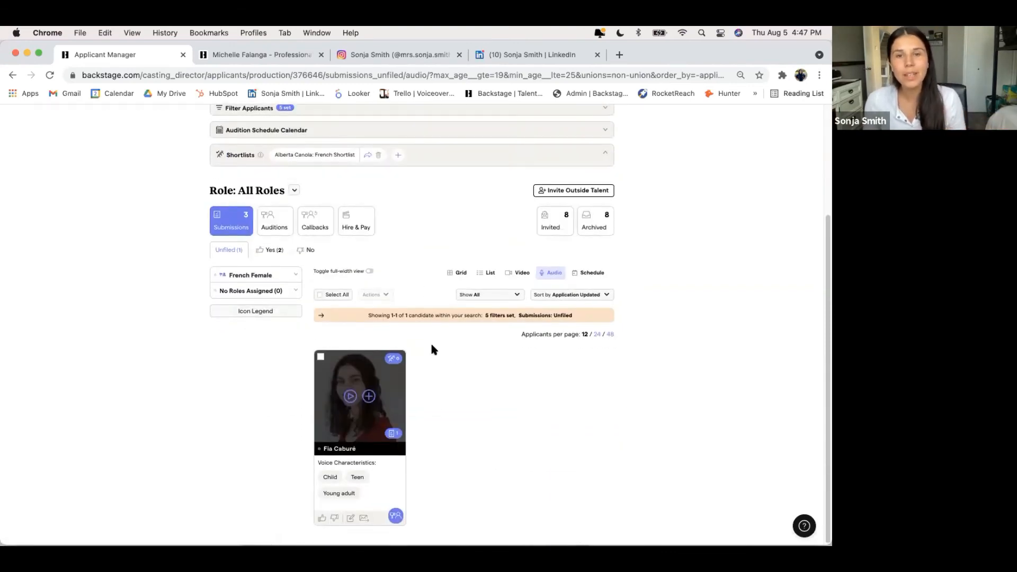